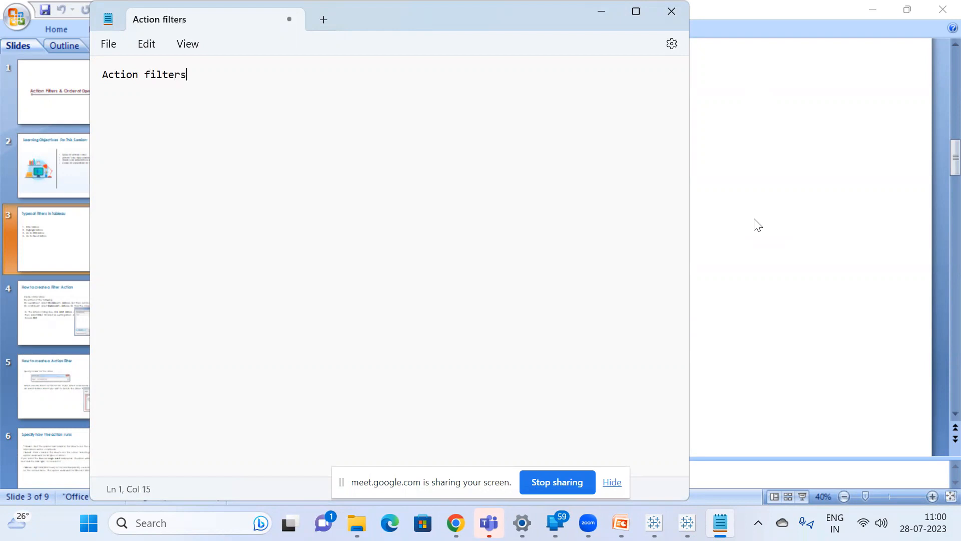
Add the lines "1.Worksheet level" and "2.dashboard level" under the Action filters heading.
text(1.)
key(Return)
key(BackSpace)
text(Workseheet level)
key(Return)
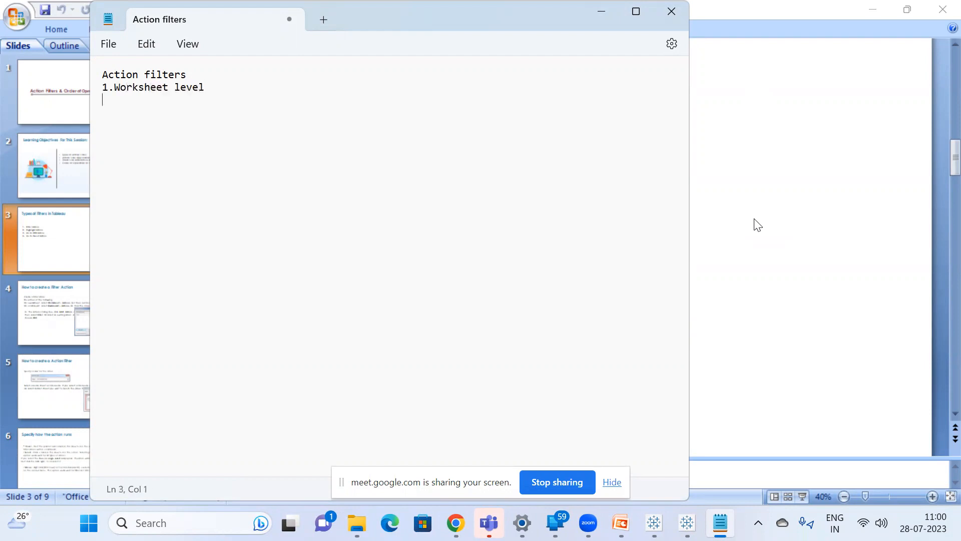
text(2.dashboard level)
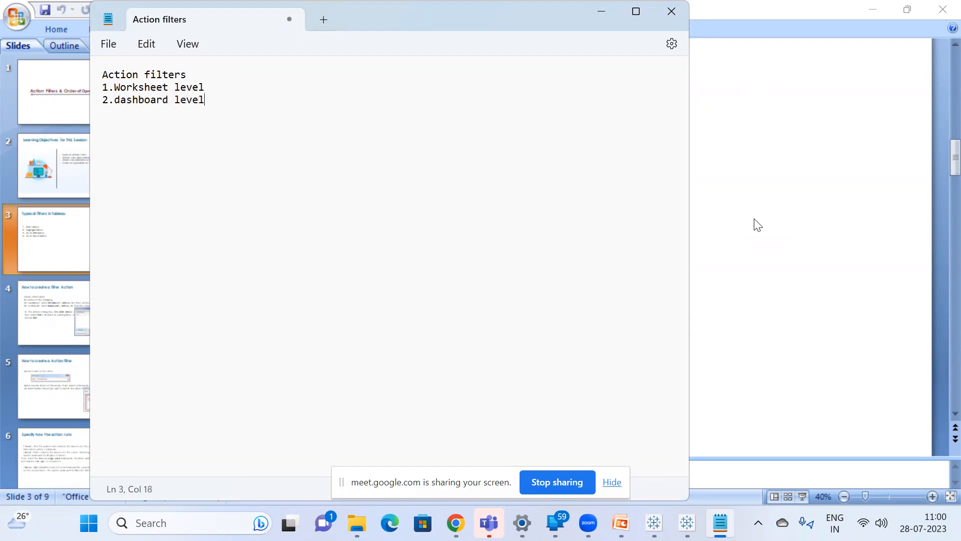
Append "--we dont show the users" to the Worksheet level line.
click(213, 89)
text(--we dont show t)
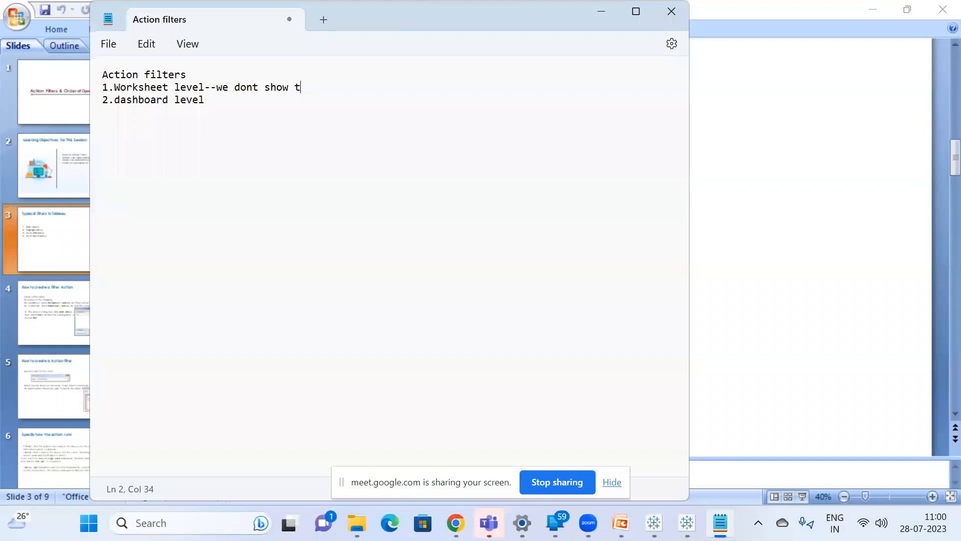
text(he users)
Add the heading "Action--" a few blank lines below the dashboard level line.
click(213, 104)
key(Return)
key(Return)
text(Action)
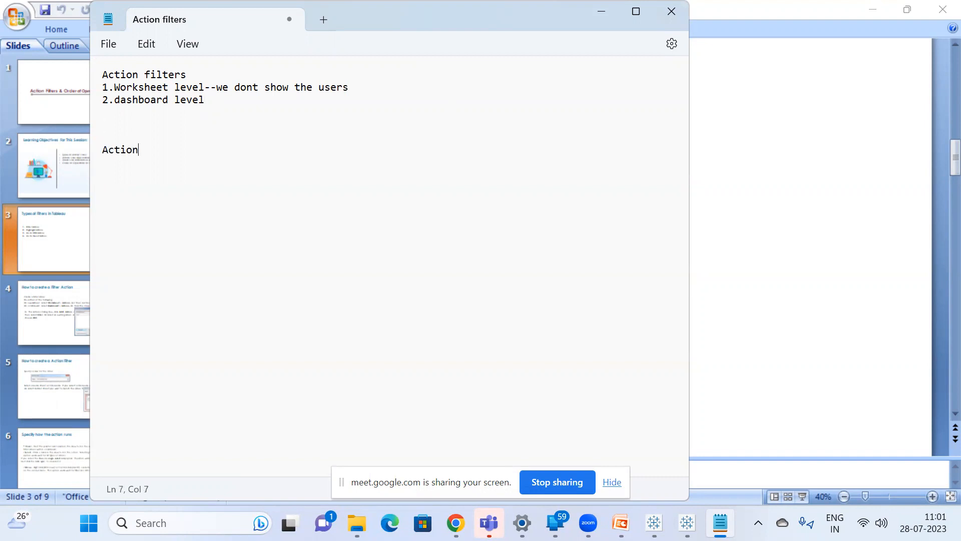
text(--)
Below the Action heading, write "Filter Action----restrict the data interact with the data".
key(Return)
key(Return)
text(Filter Action----restrict the data)
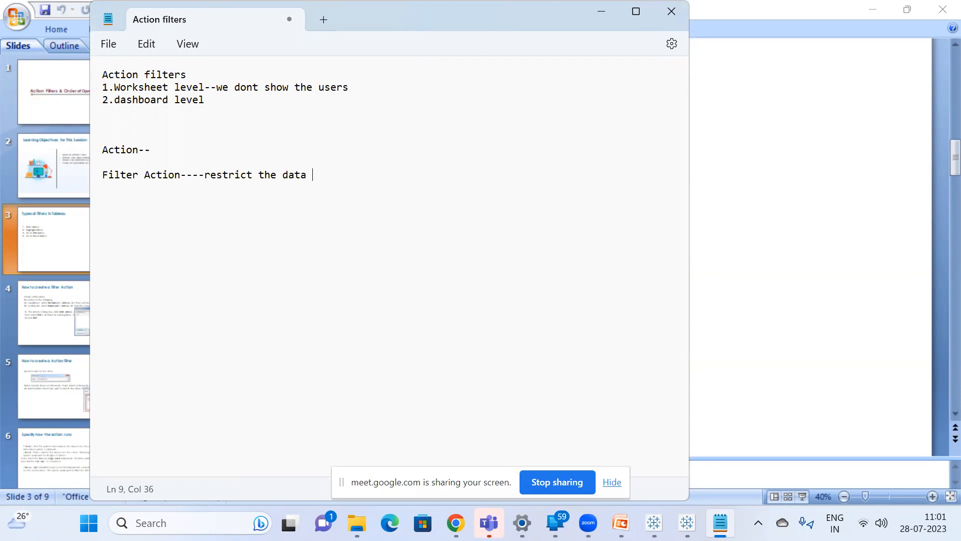
text(interact with the )
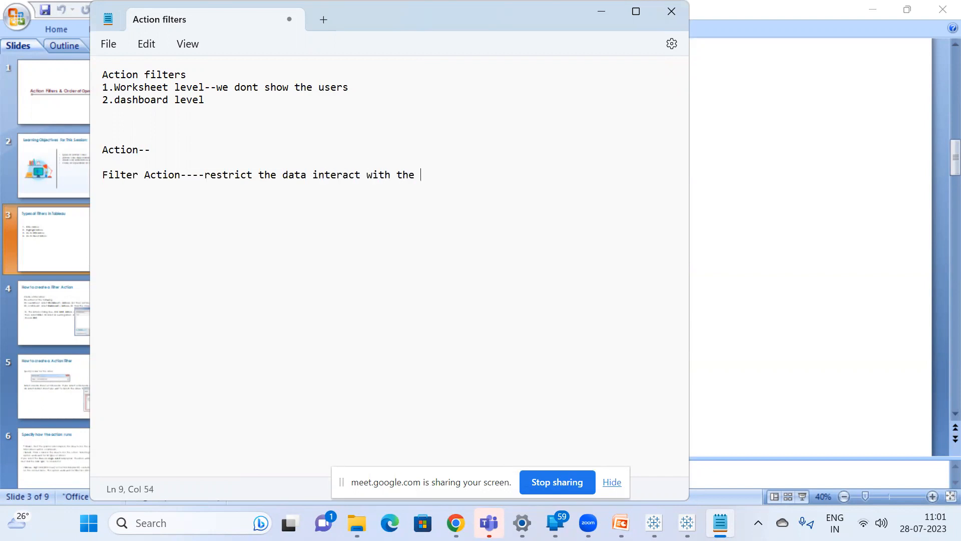
text(date)
key(BackSpace)
text(a)
Start a new line reading "Highlight action" directly below the Filter Action line.
key(Return)
text(Highlight acton)
key(BackSpace)
key(BackSpace)
text(in)
key(BackSpace)
text(on )
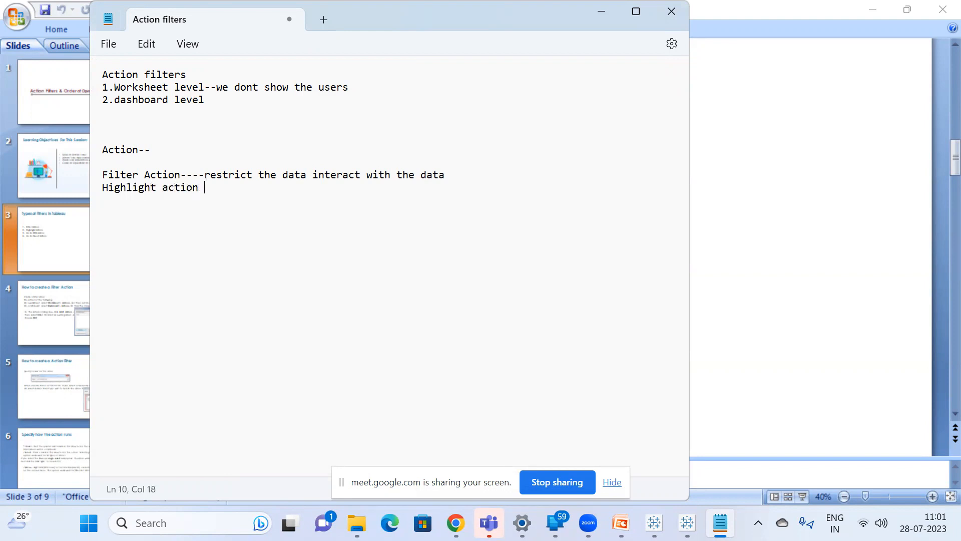
text(---Furniture all the  other sheets)
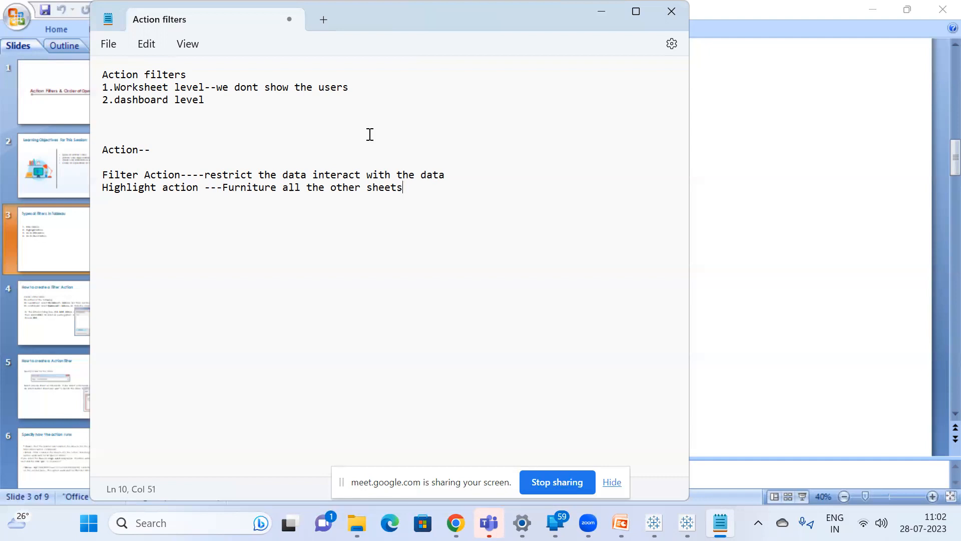
Insert separate lines "Source" and "Target" between the Action heading and the Filter Action line.
click(254, 154)
key(Return)
key(Return)
text(Source)
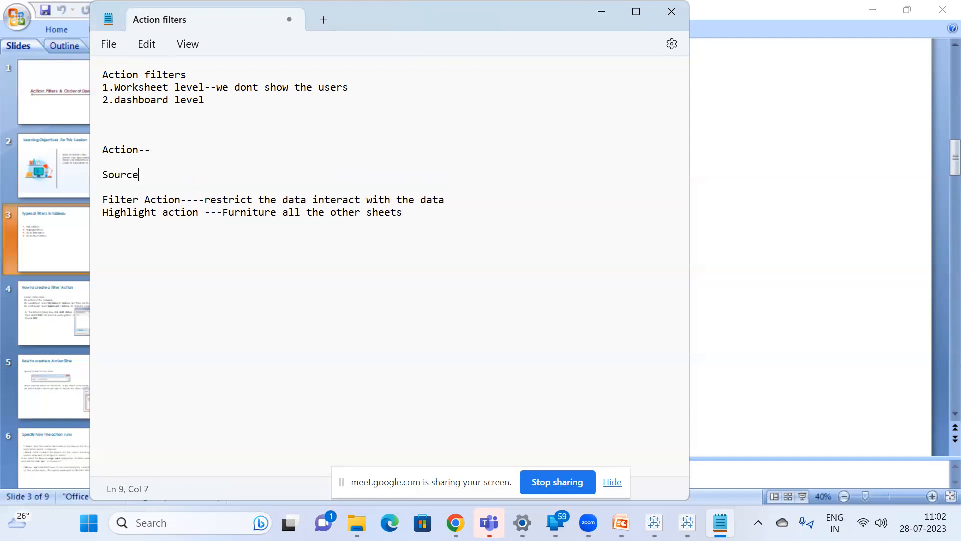
key(Return)
key(Return)
text(Target)
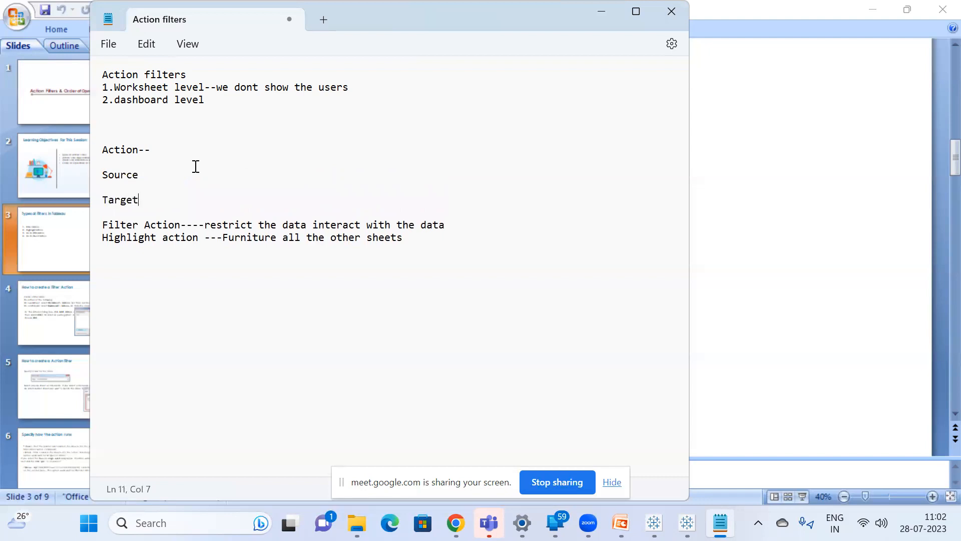
List "furniture", "Office supplies" and "Technology" on separate lines under Source.
click(155, 172)
text(fur)
key(BackSpace)
key(BackSpace)
key(BackSpace)
key(Return)
text(furniture)
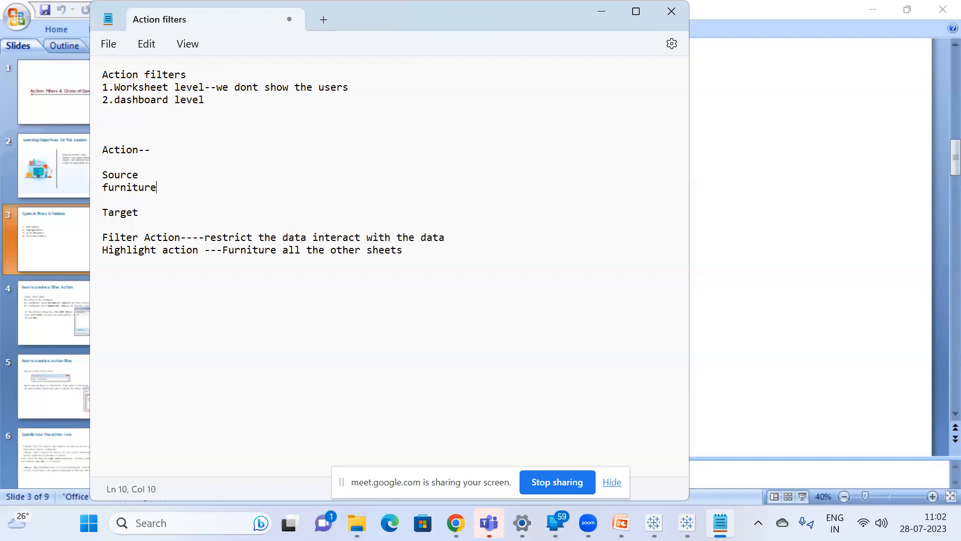
key(Return)
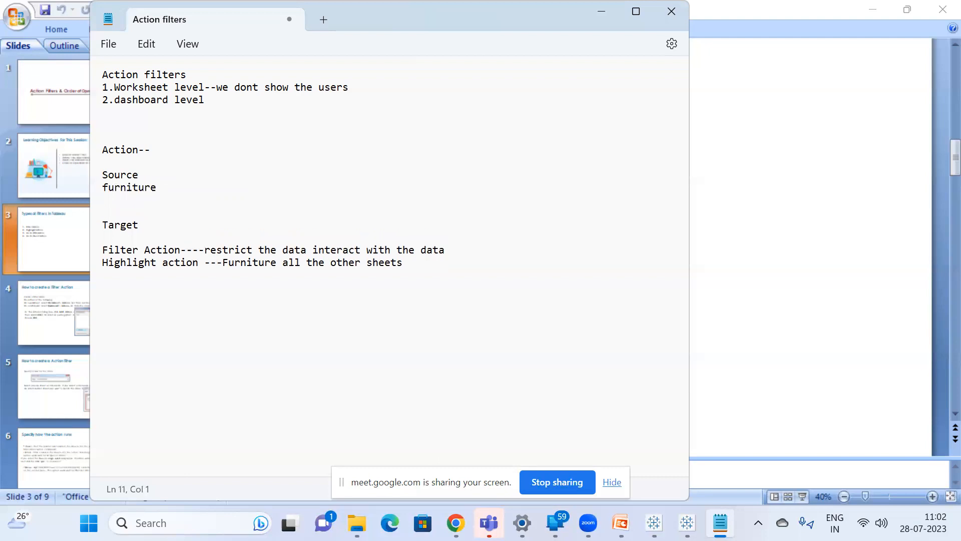
text(Office supplies)
key(Return)
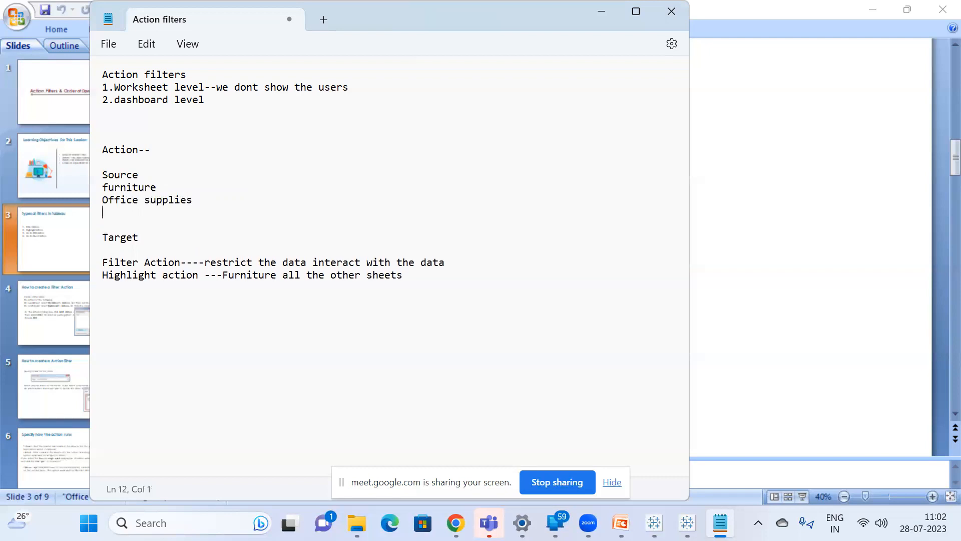
text(Technology)
Delete the whole block of notes from Source through Target.
click(162, 200)
click(139, 238)
drag(139, 237, 104, 181)
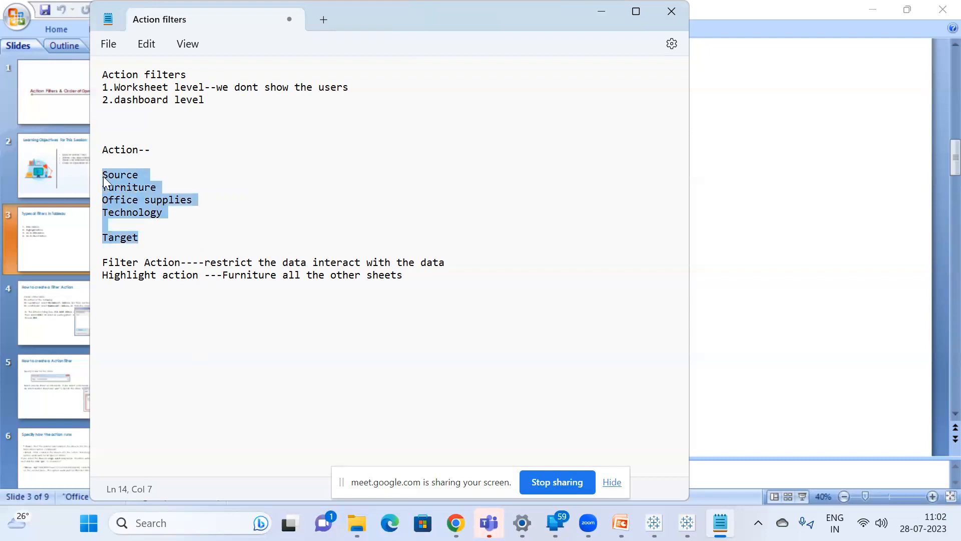
key(BackSpace)
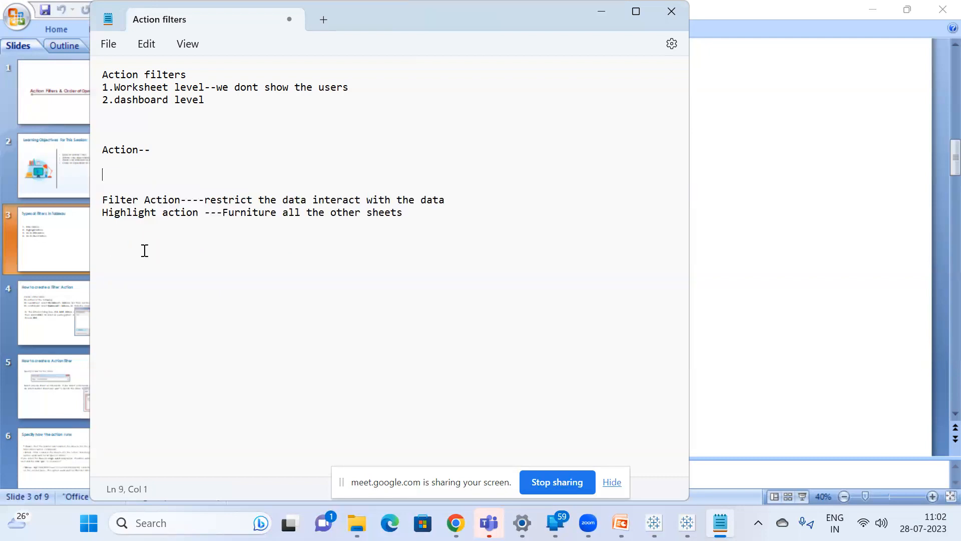
Number the Filter Action line "1." and the Highlight action line "2.".
click(104, 198)
text(1.)
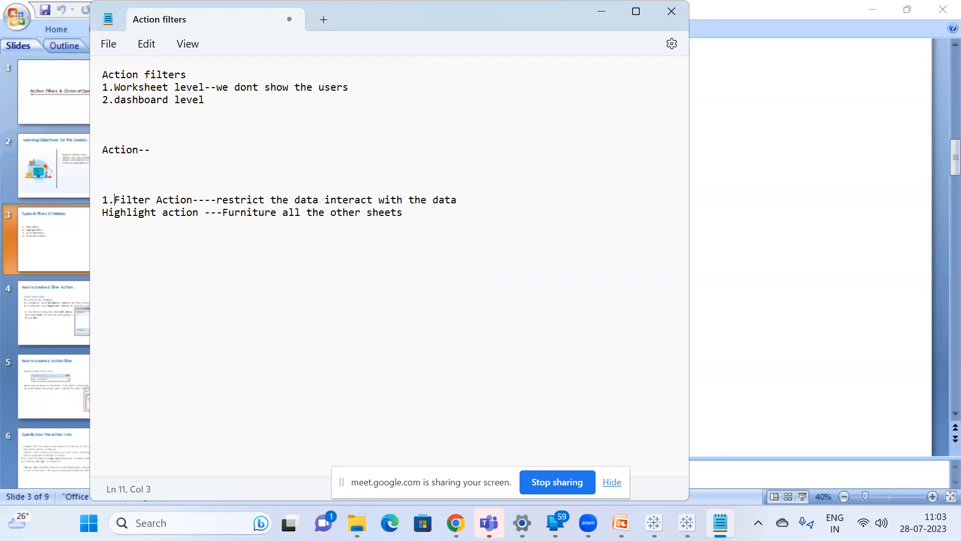
click(102, 213)
text(2.)
Add a third list line reading "3.Url Action ----" below the Highlight action line.
click(432, 213)
key(Return)
text(3.Url Action ----)
Switch to Chrome, search Google for wikipedia in a new tab and open the Wikipedia site.
click(455, 523)
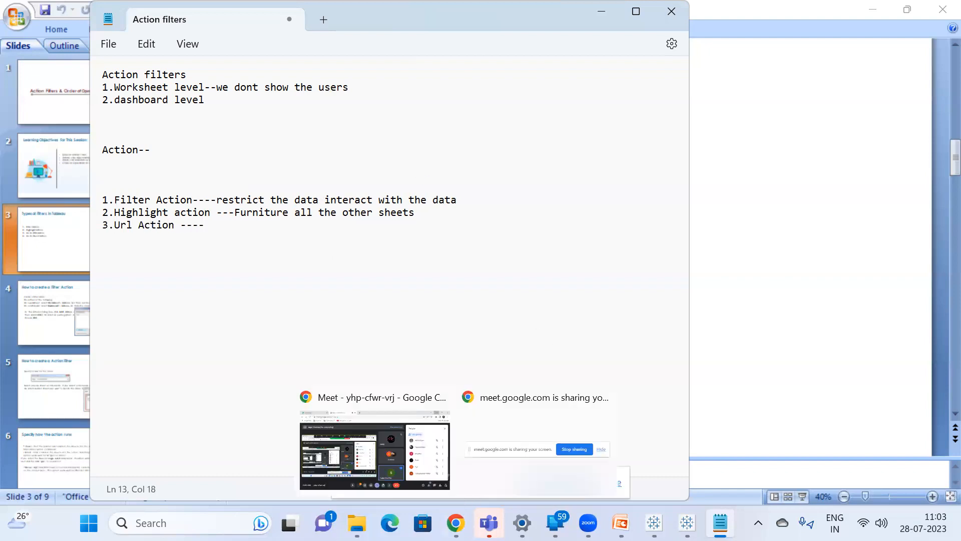
click(404, 477)
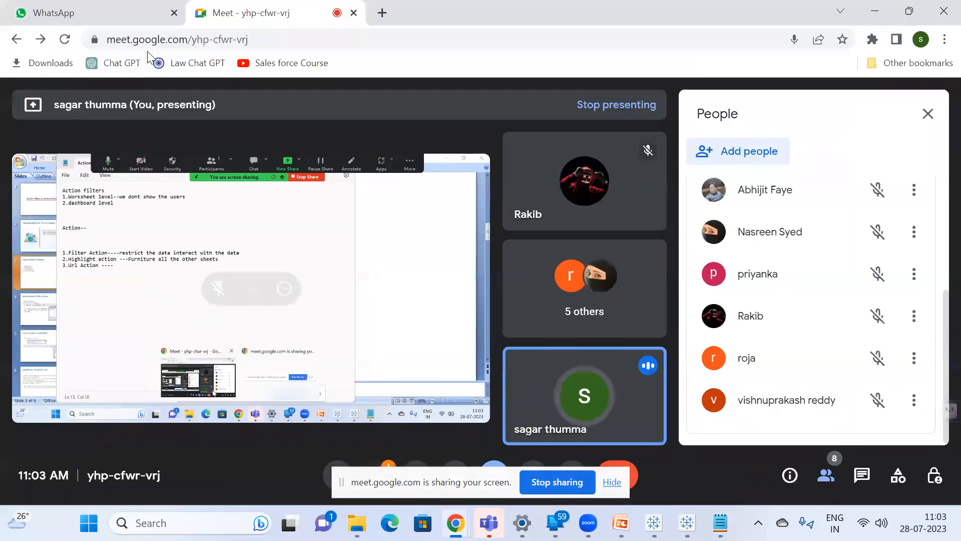
key(ctrl+t)
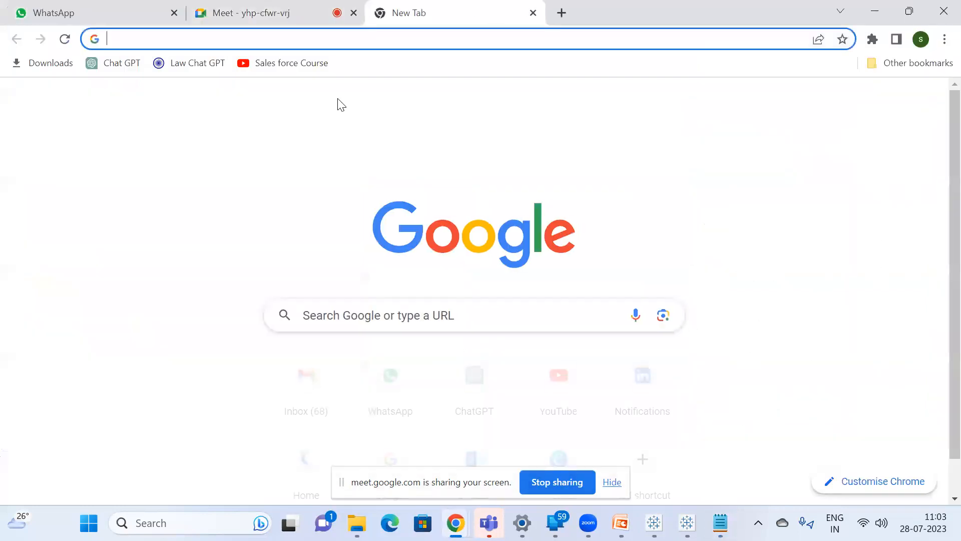
text(wi)
key(Return)
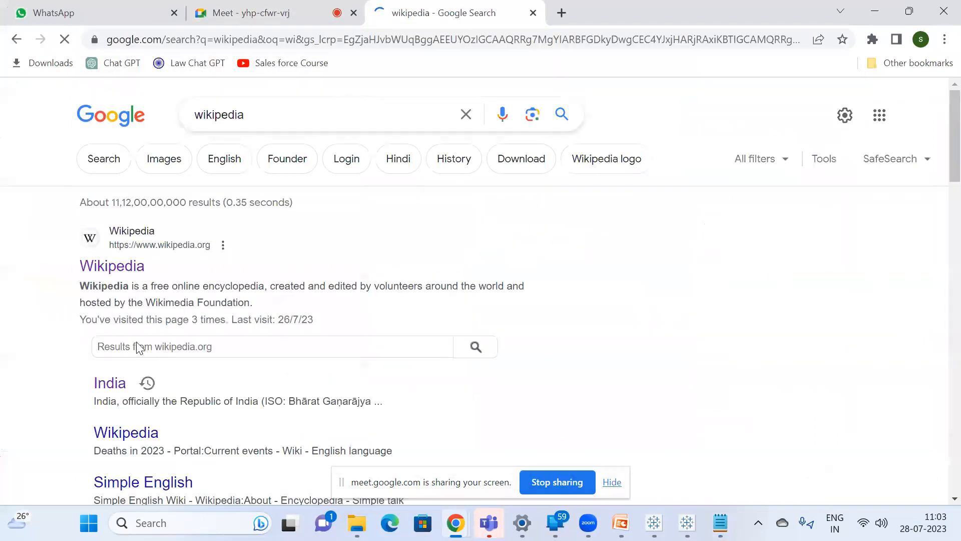
click(111, 265)
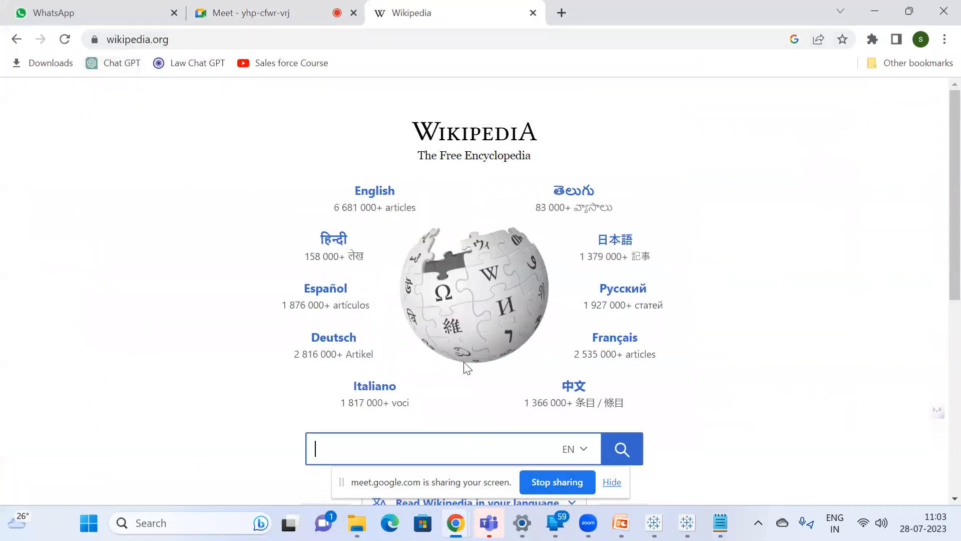
Search Wikipedia for "india" and open the India article.
text(india)
key(Return)
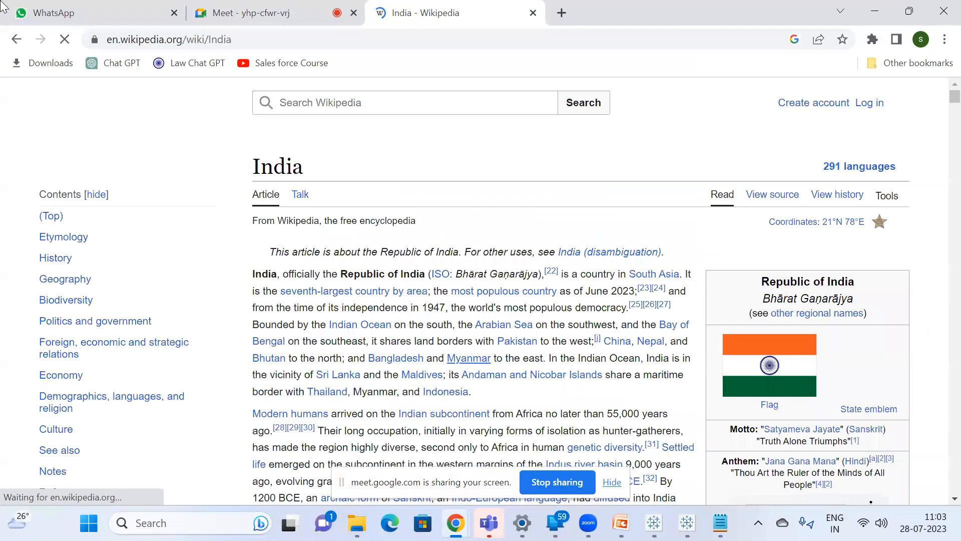
Copy the India article's web address and paste it at the end of the Url Action line in Notepad.
click(122, 40)
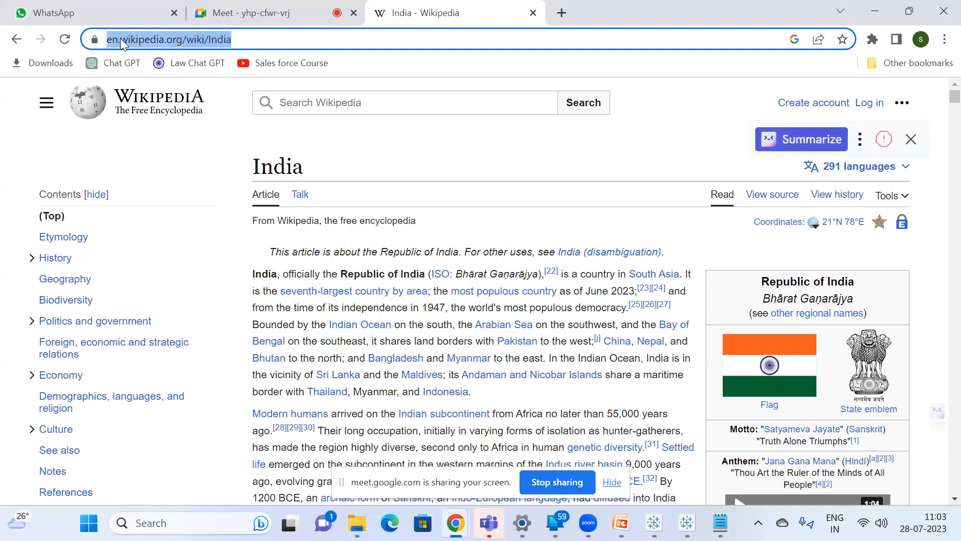
key(ctrl+c)
key(alt+Tab)
key(ctrl+v)
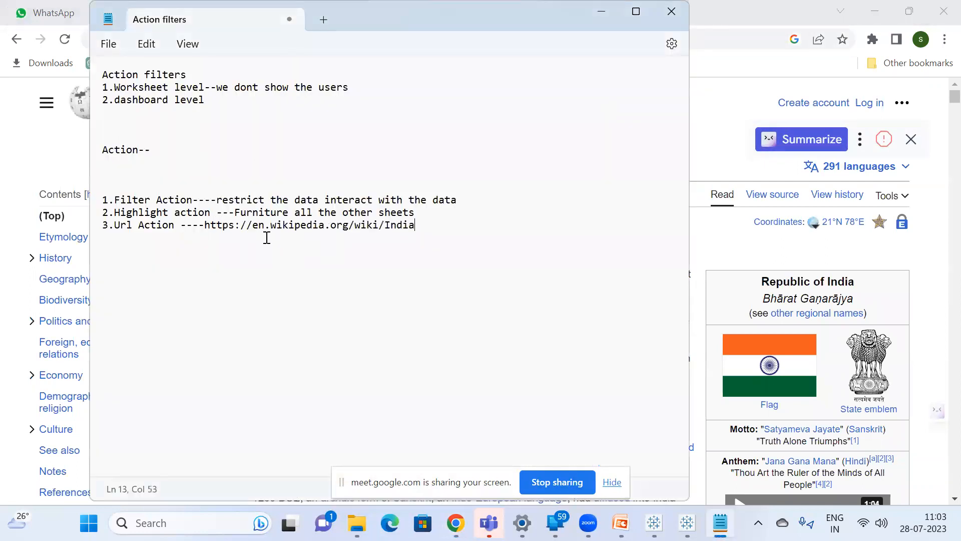
Replace "India" at the end of the pasted web address with "<field from the data>".
drag(385, 224, 440, 223)
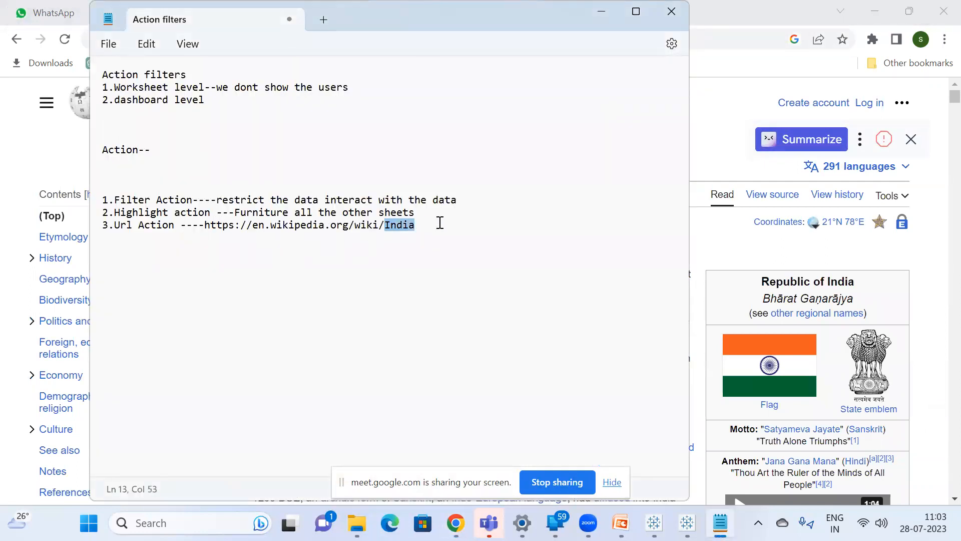
text(<fiedl)
key(BackSpace)
key(BackSpace)
text(ld from the data>)
Start a fourth list line reading "4.Go to sheet --" below the Url Action line.
key(Return)
text(4)
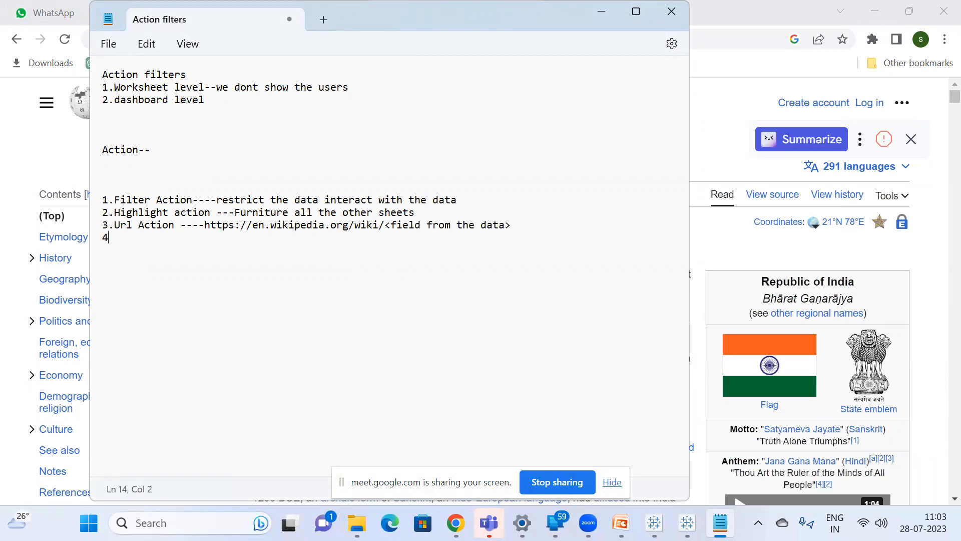
text(.Go to sheet --)
key(BackSpace)
key(BackSpace)
Describe the Go to sheet action as "To navigate from one dashboard to other dashboard".
text(To)
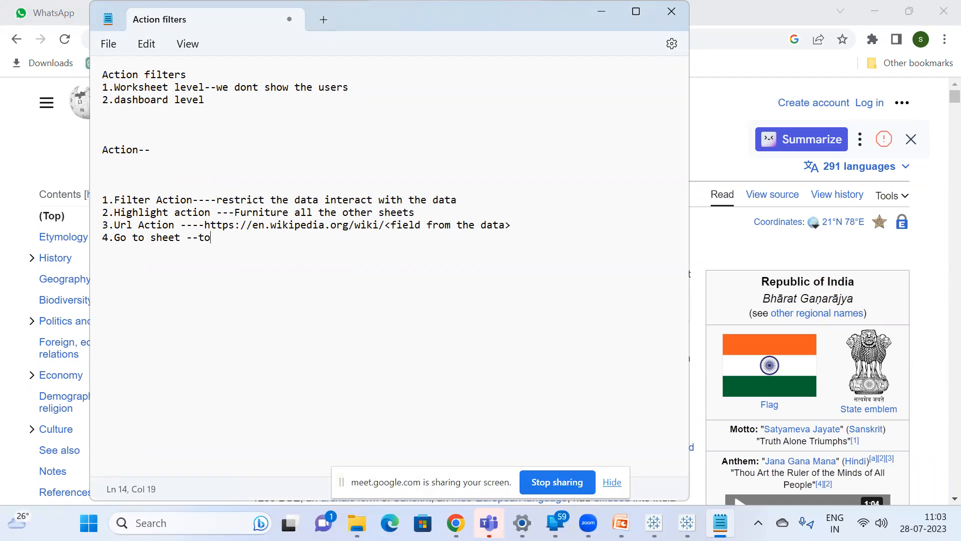
key(BackSpace)
key(BackSpace)
text(To navigate from one da)
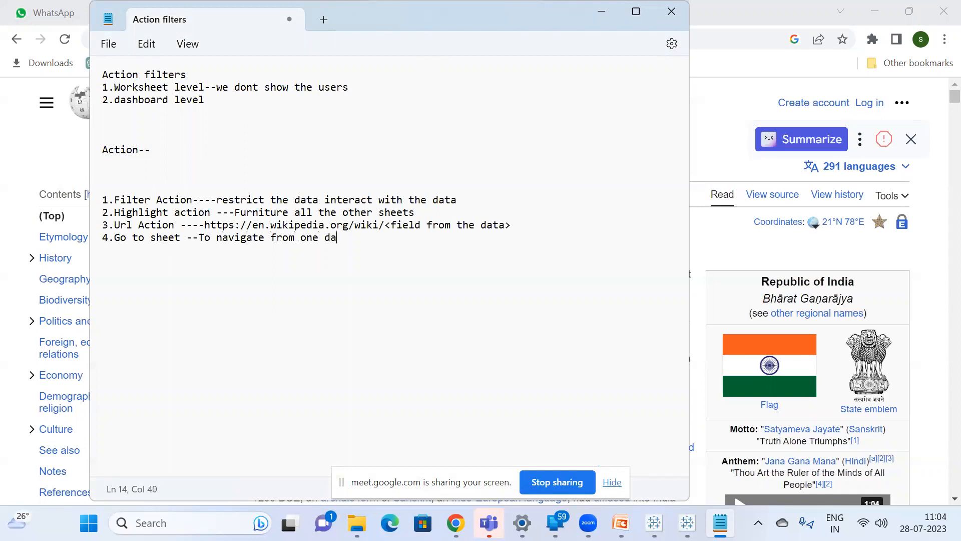
text(shboard to ot)
key(BackSpace)
key(BackSpace)
text(other )
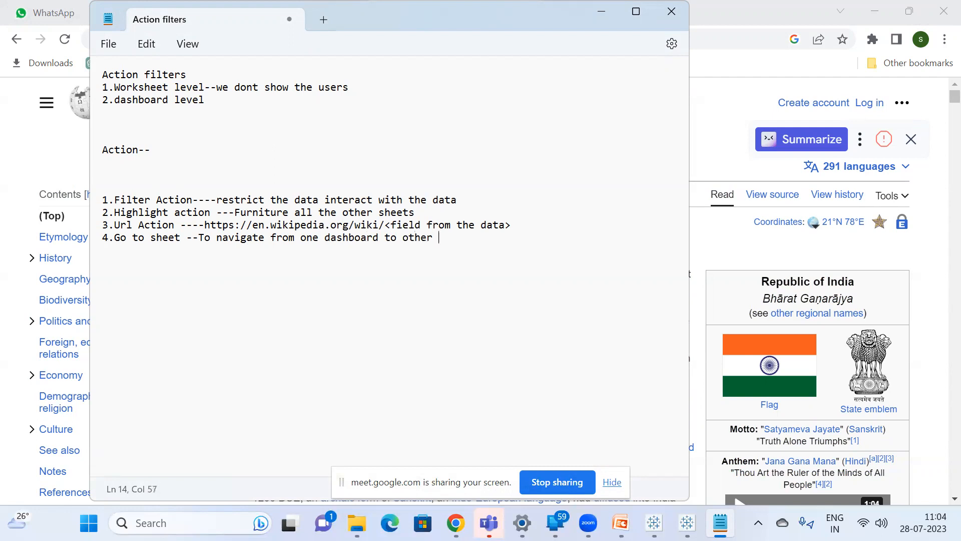
text(dashboard)
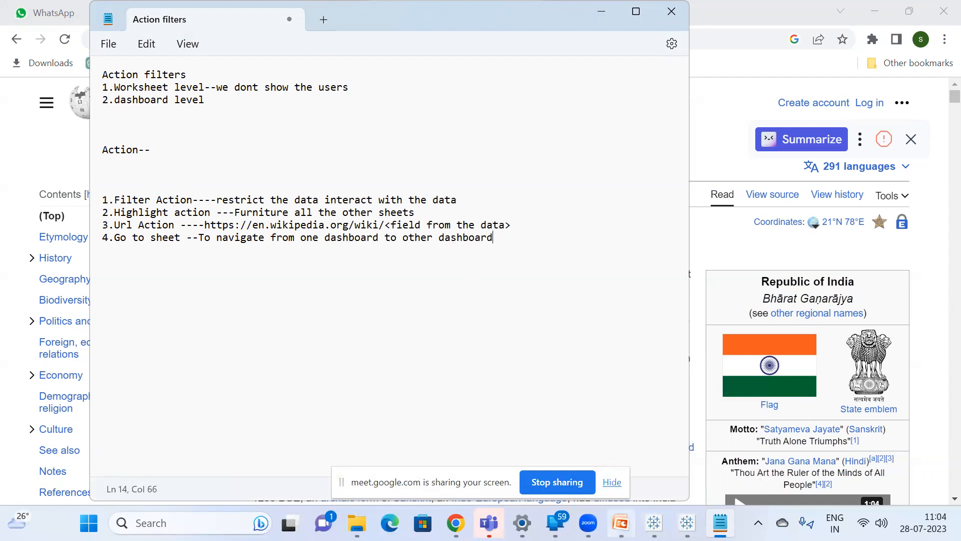
Switch to the Expanding Donut Chart workbook in Tableau and dismiss the File Recovery dialog.
mouse_move(654, 523)
click(651, 446)
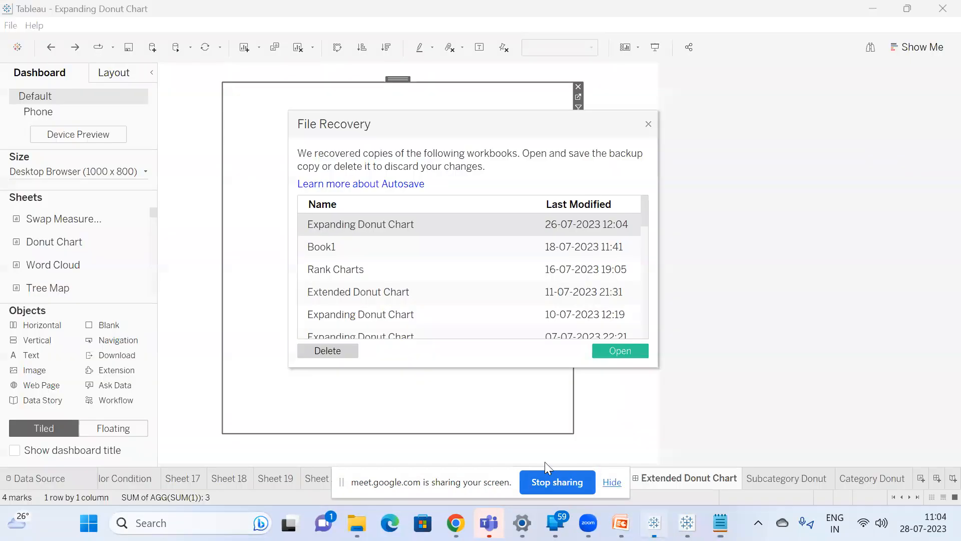
click(648, 123)
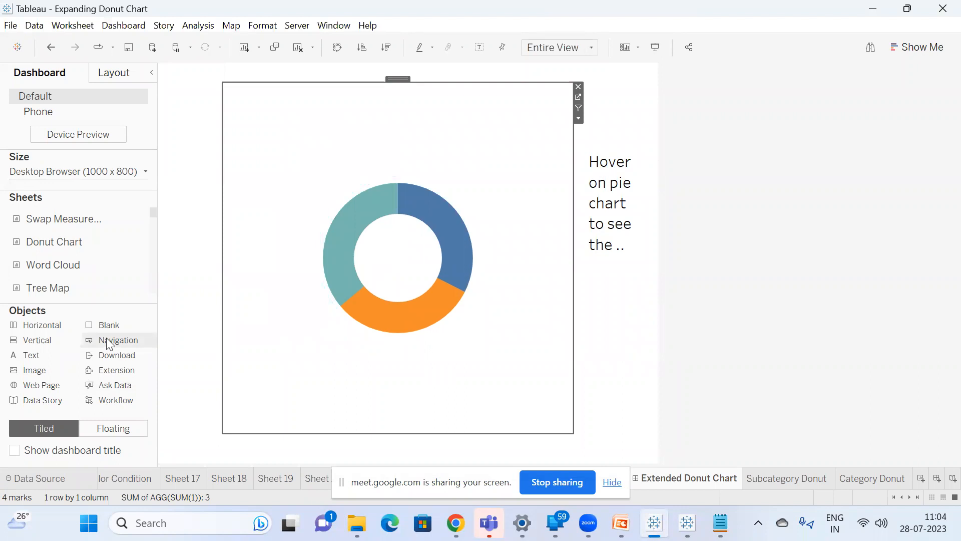
Place a floating Navigation object over the donut chart's edge on the Extended Donut Chart dashboard.
key(alt+Tab)
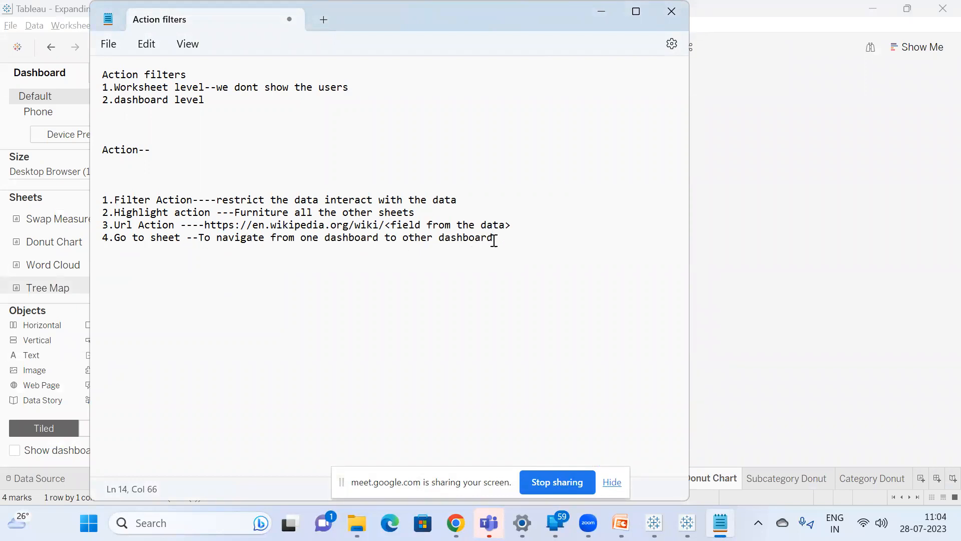
click(847, 316)
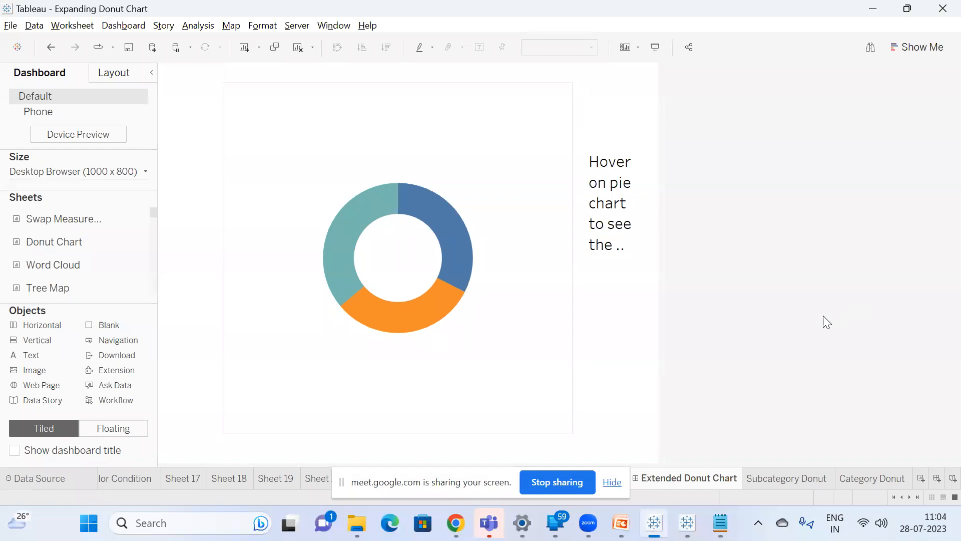
click(116, 430)
drag(113, 343, 453, 242)
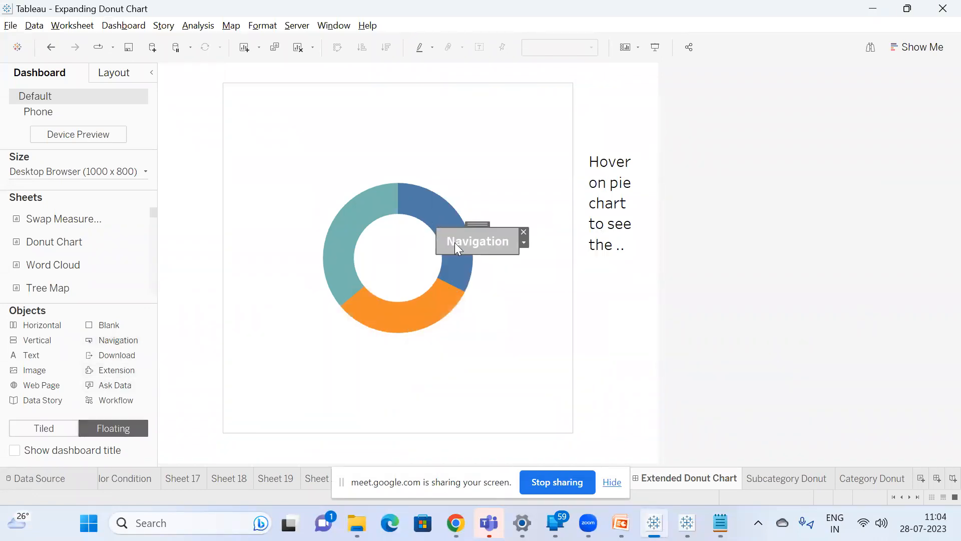
Set the donut dashboard's navigation button to navigate to the Swap Measures & Dimensions sheet.
right_click(471, 241)
click(502, 252)
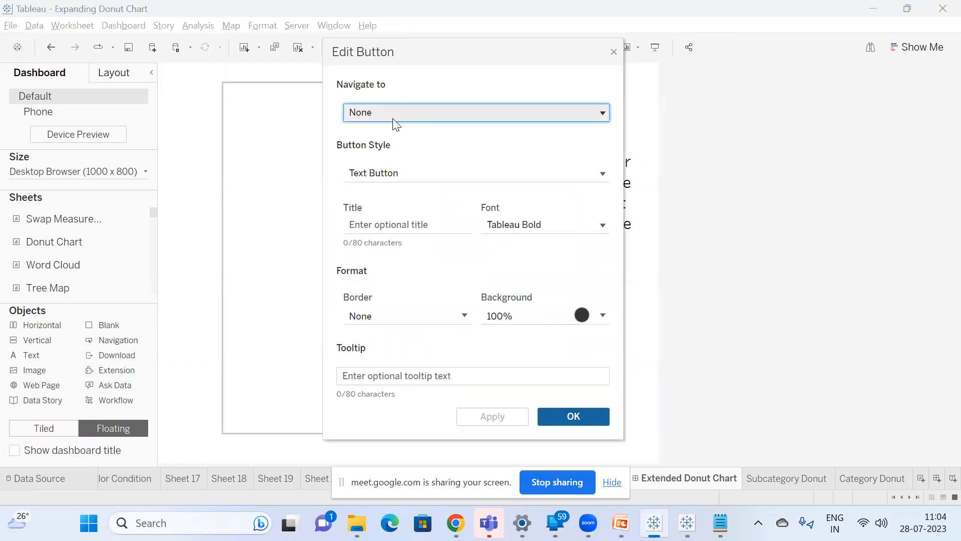
click(392, 119)
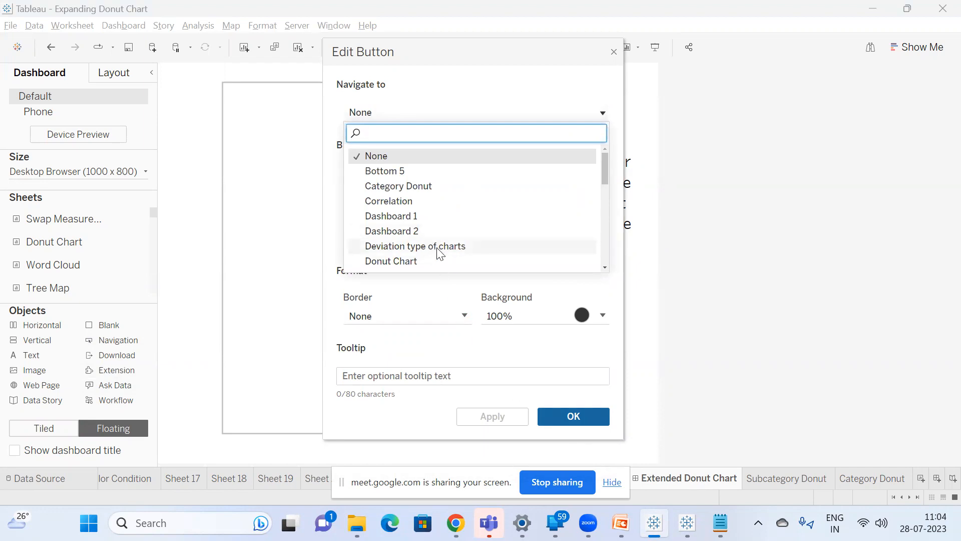
scroll(440, 253, down, 10)
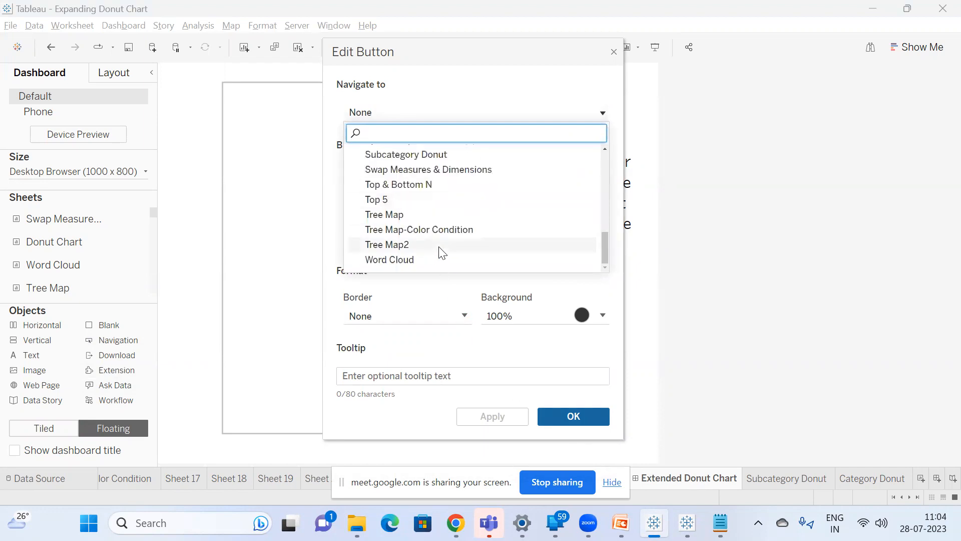
click(466, 170)
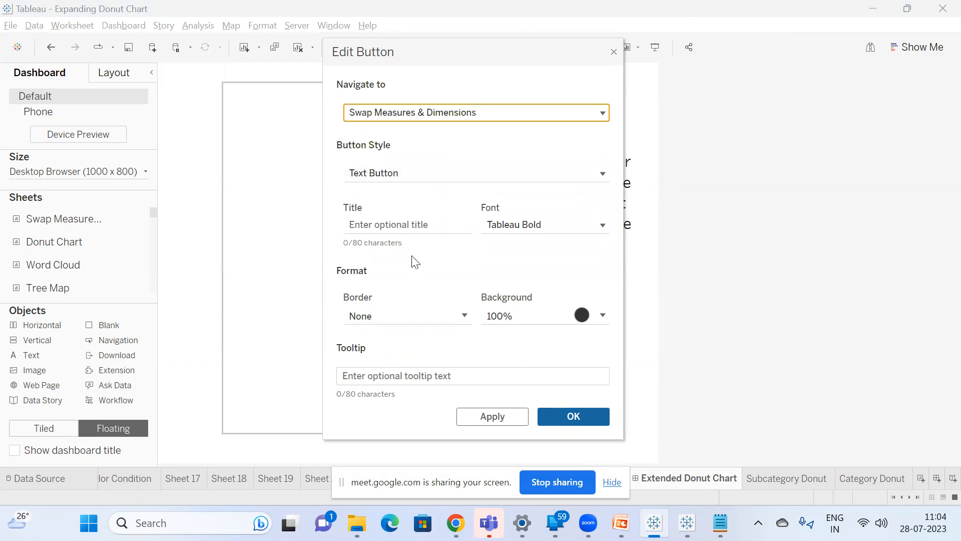
Title the navigation button "go swap measures & Dimensions", apply the settings and follow the button to its target sheet.
click(391, 225)
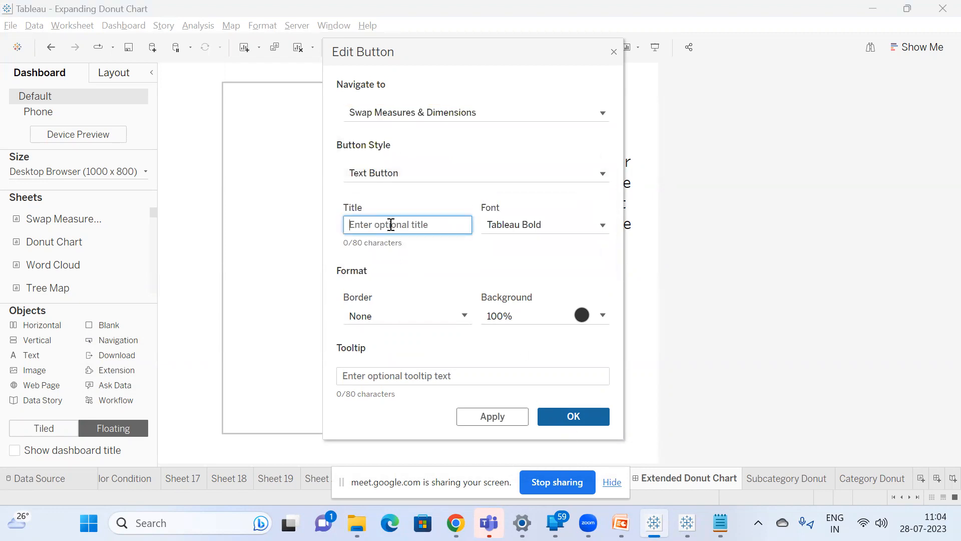
text(go swap measures)
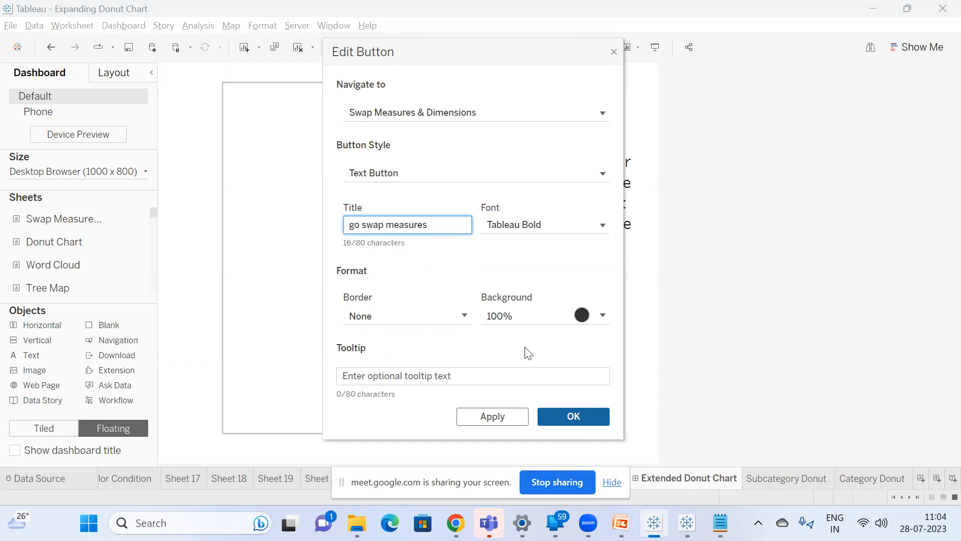
text( & Dimensions)
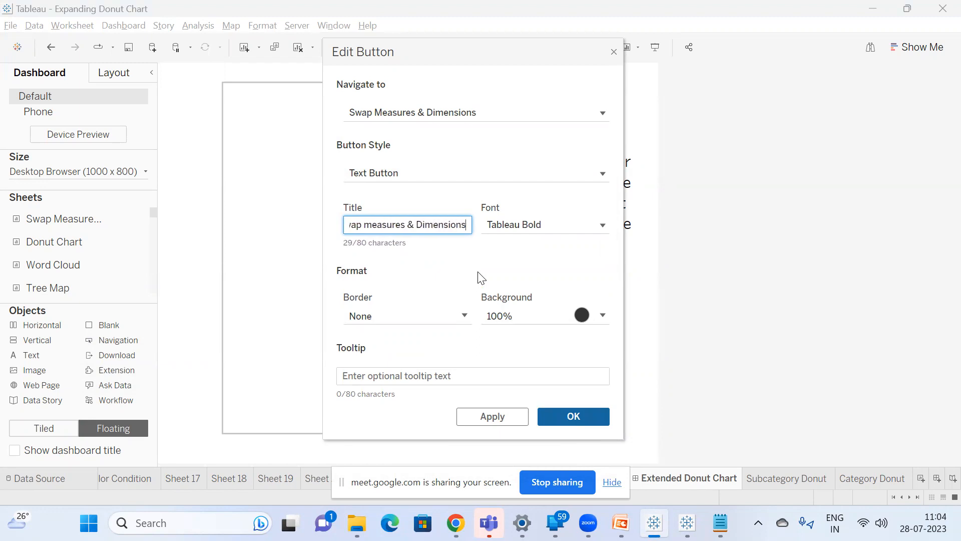
click(574, 417)
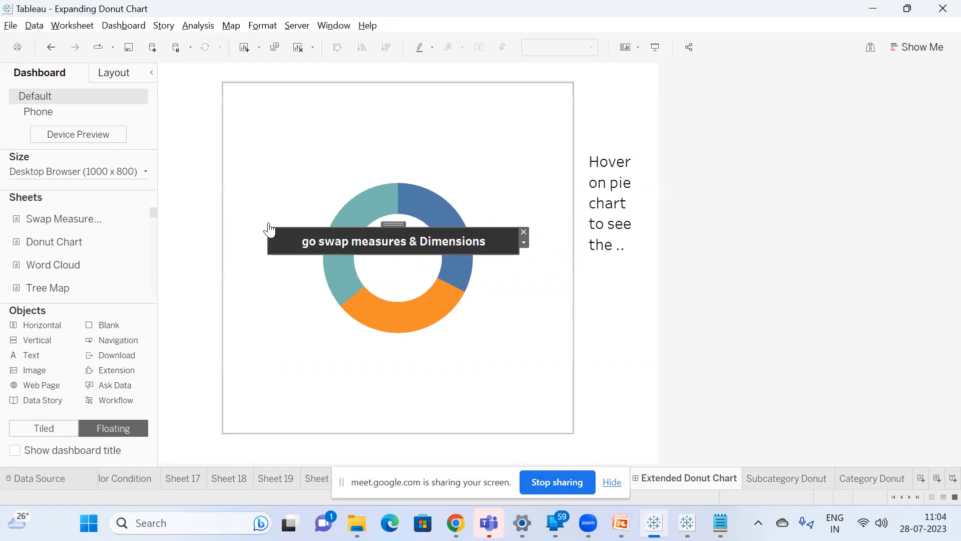
alt+click(404, 240)
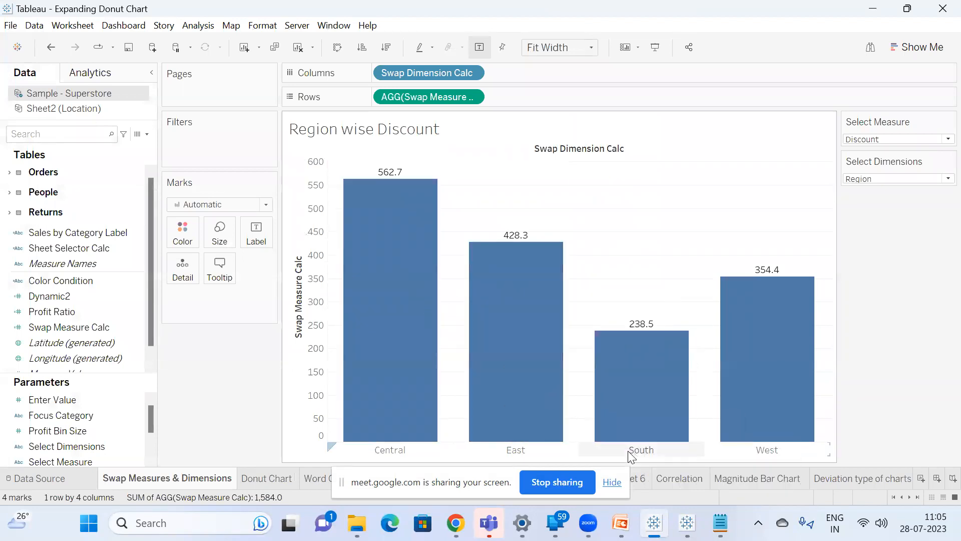
Switch to the Action filters notes in Notepad and append "---Navigation button" to the Go to sheet line.
key(alt+Tab)
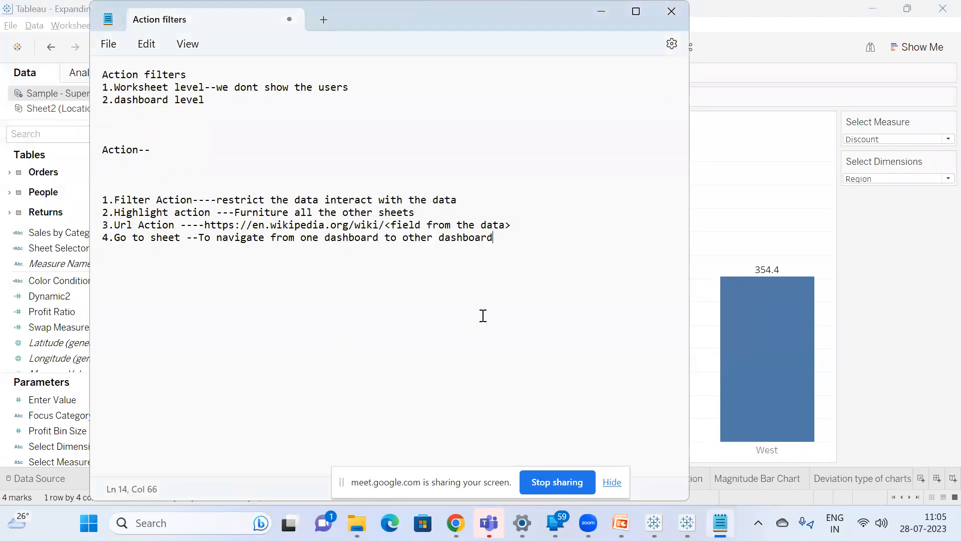
text(---Navigation buttoon)
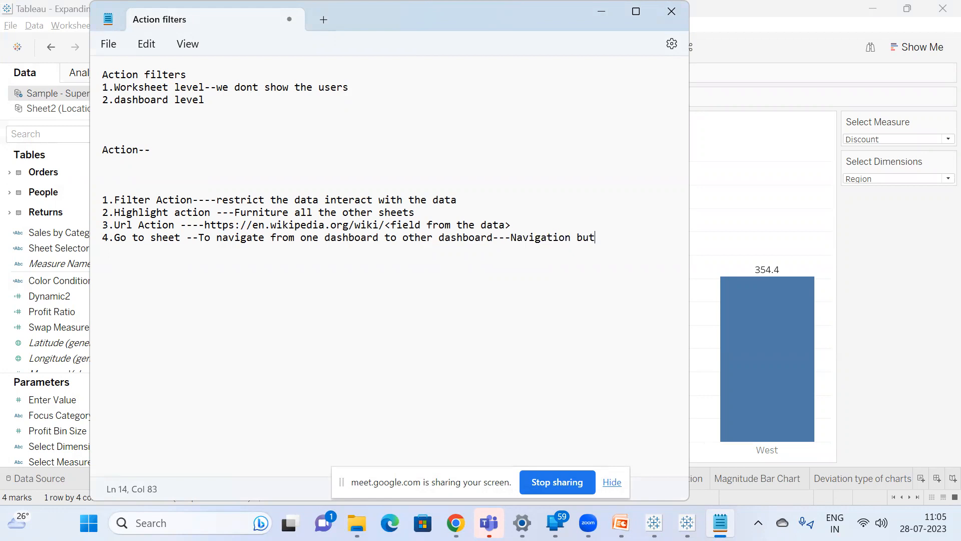
key(BackSpace)
key(BackSpace)
text(n)
Add a fifth list line reading "5.Parameter Action" below the Go to sheet line.
key(Return)
text(5)
text(.Parameter Action)
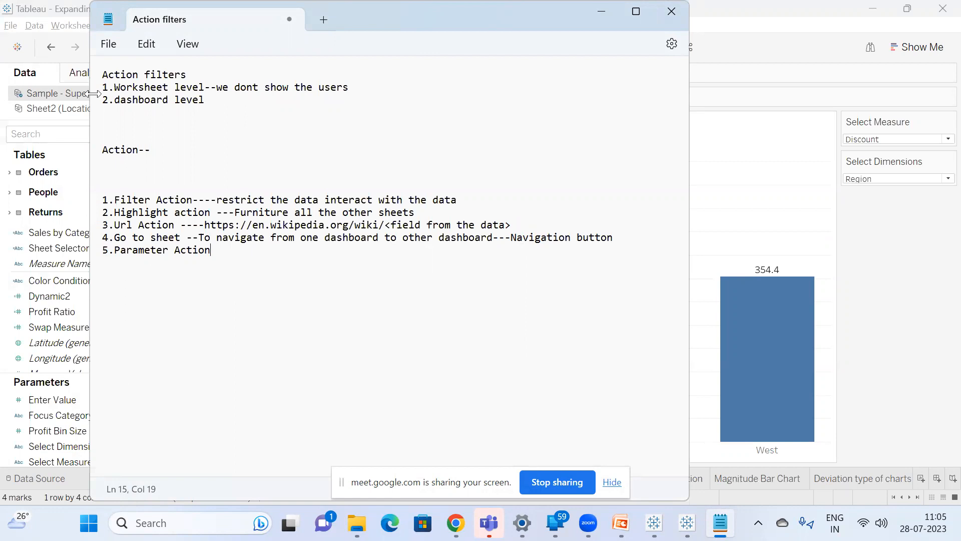
Describe the Parameter Action line as "----complex or advanced charts".
drag(180, 237, 100, 199)
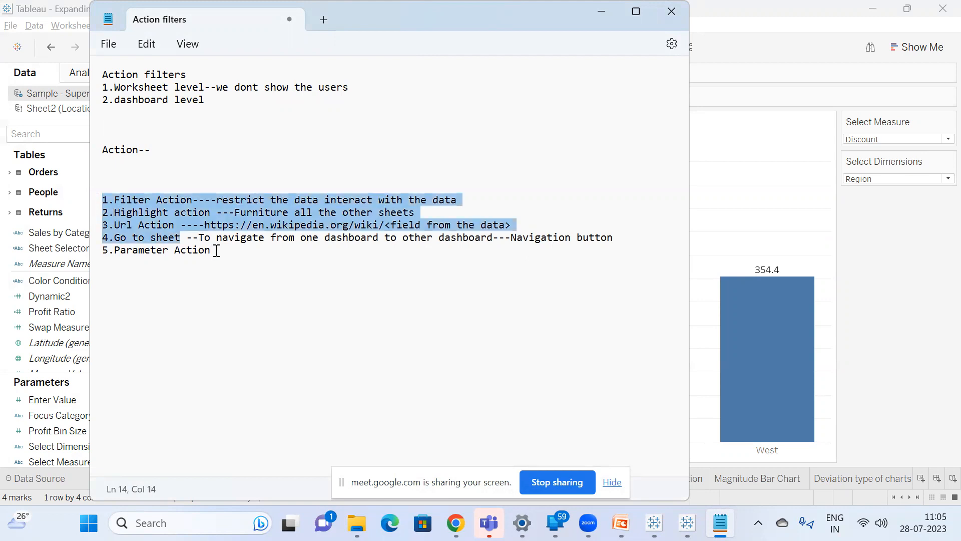
click(217, 251)
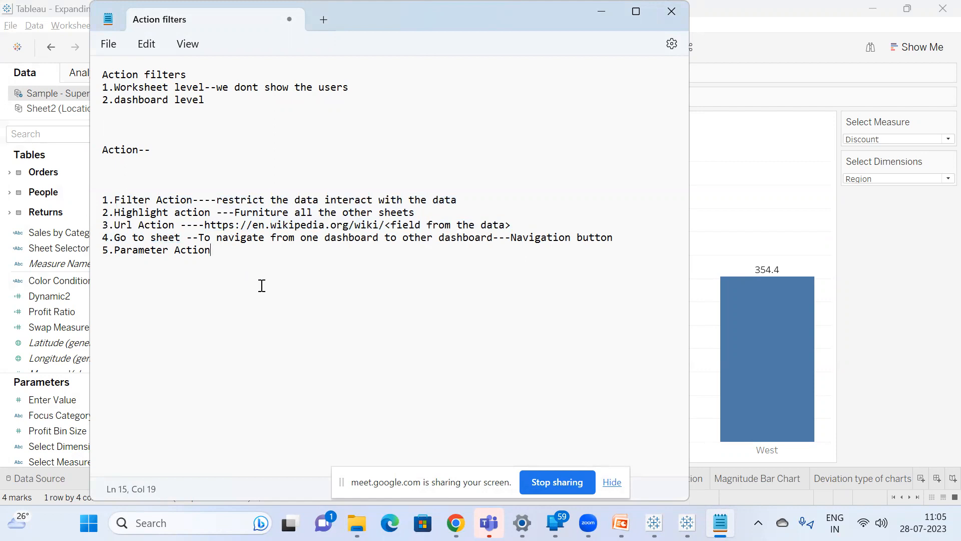
text(----complex or advanced charts)
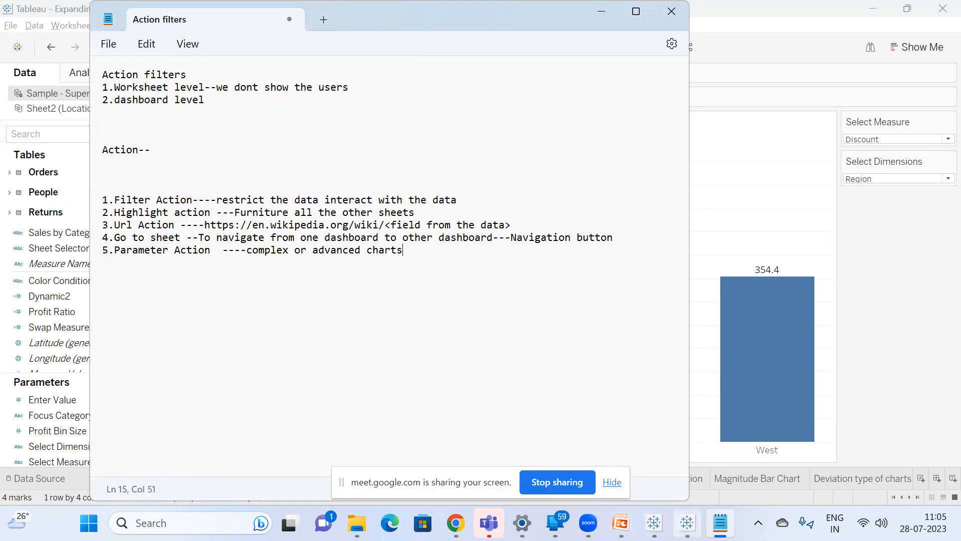
Switch to the Expanding Donut Chart workbook in Tableau and open the Extended Donut Chart dashboard.
mouse_move(688, 523)
click(655, 523)
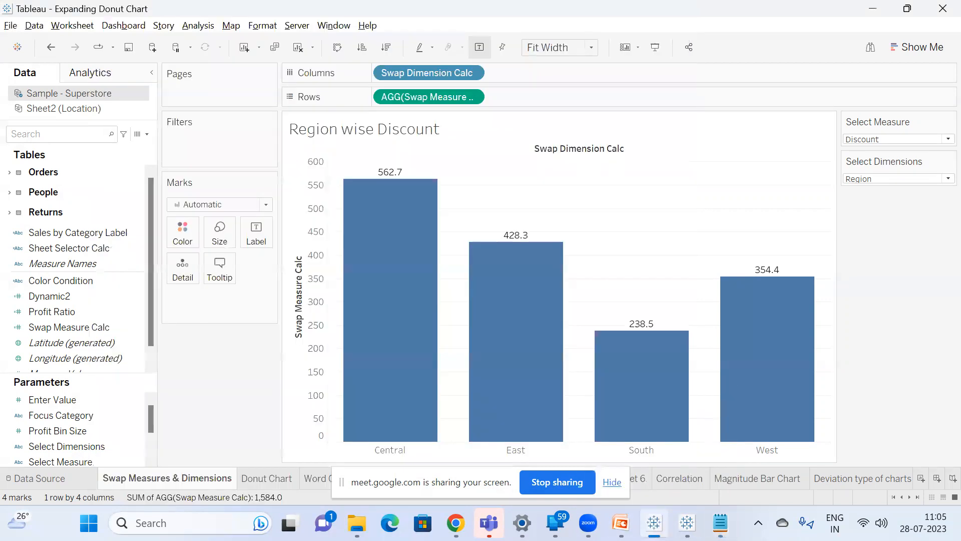
click(908, 495)
click(907, 496)
click(908, 496)
click(907, 496)
click(907, 496)
click(907, 495)
click(623, 481)
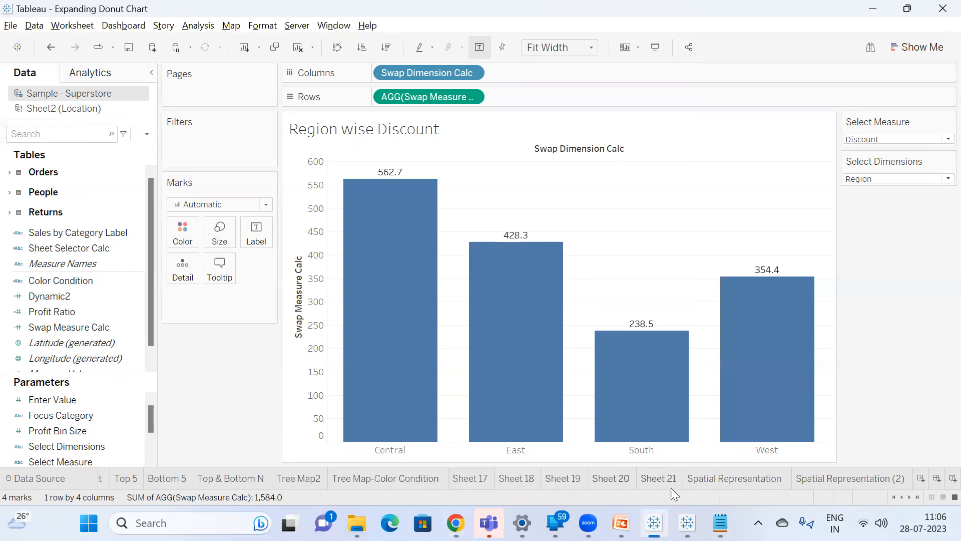
click(920, 495)
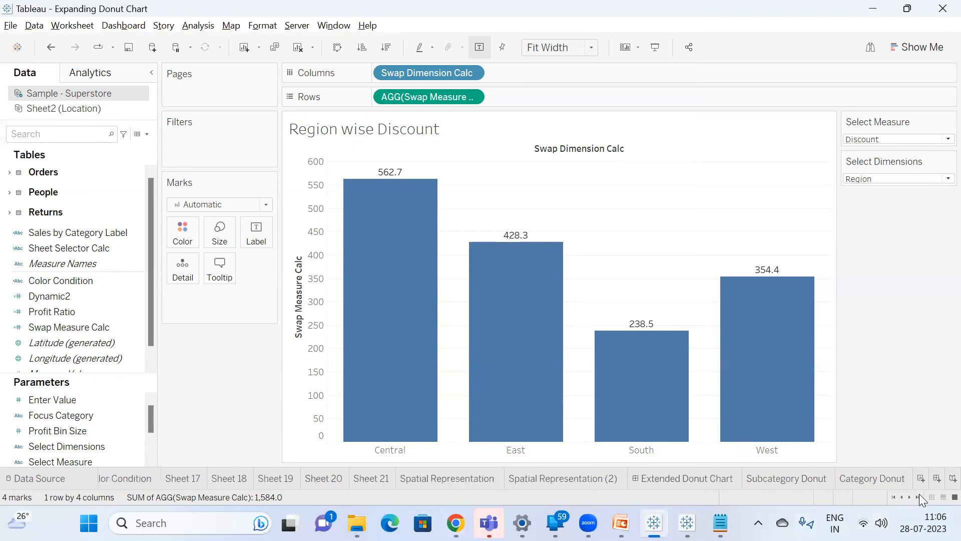
click(712, 484)
Remove the "go swap measures & Dimensions" navigation button from the Extended Donut Chart dashboard.
mouse_move(371, 255)
click(316, 242)
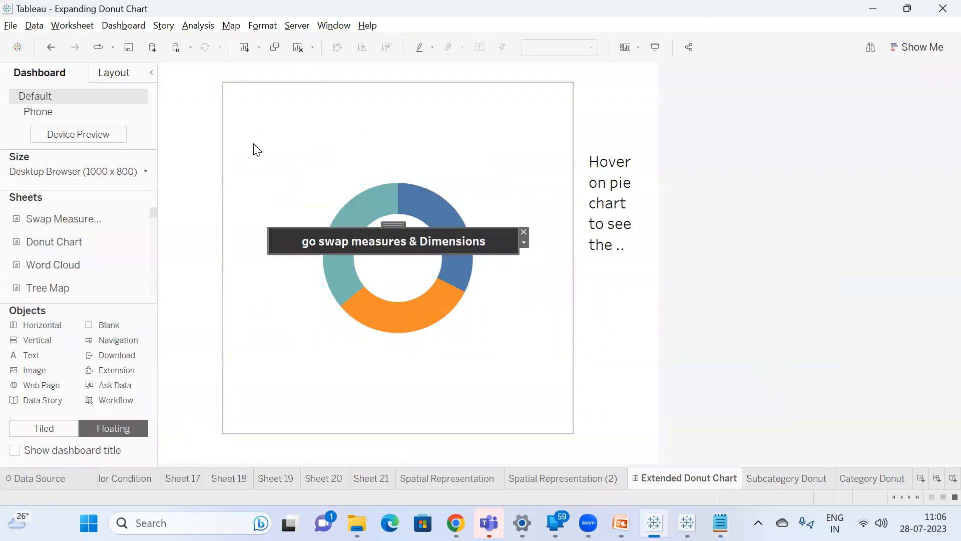
click(523, 231)
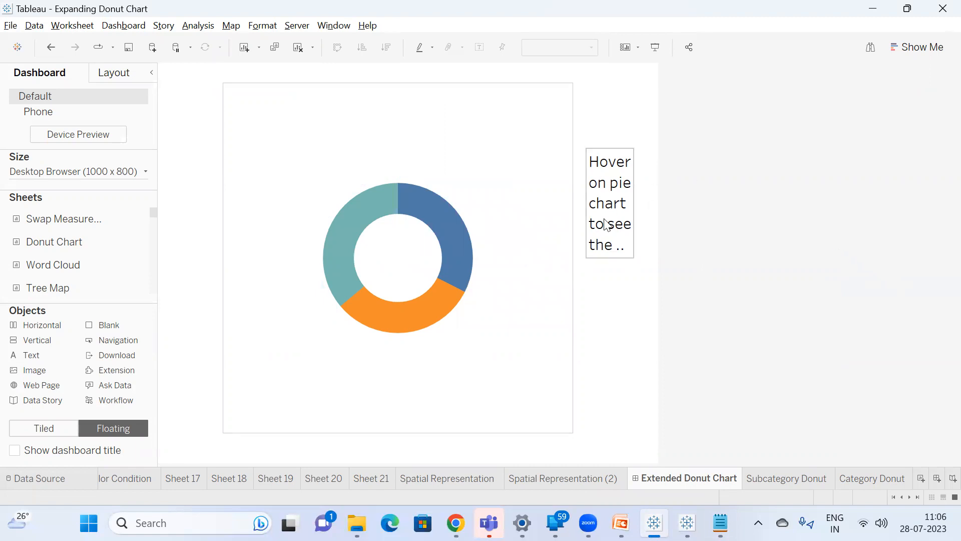
Switch to the empty Book1 workbook in Tableau and connect it to the saved Sample - Superstore data source.
mouse_move(360, 217)
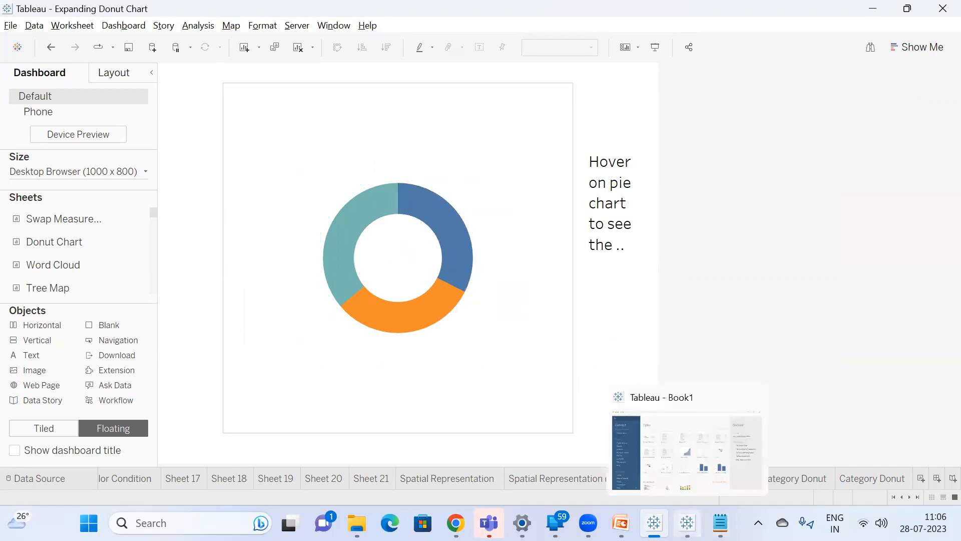
click(687, 523)
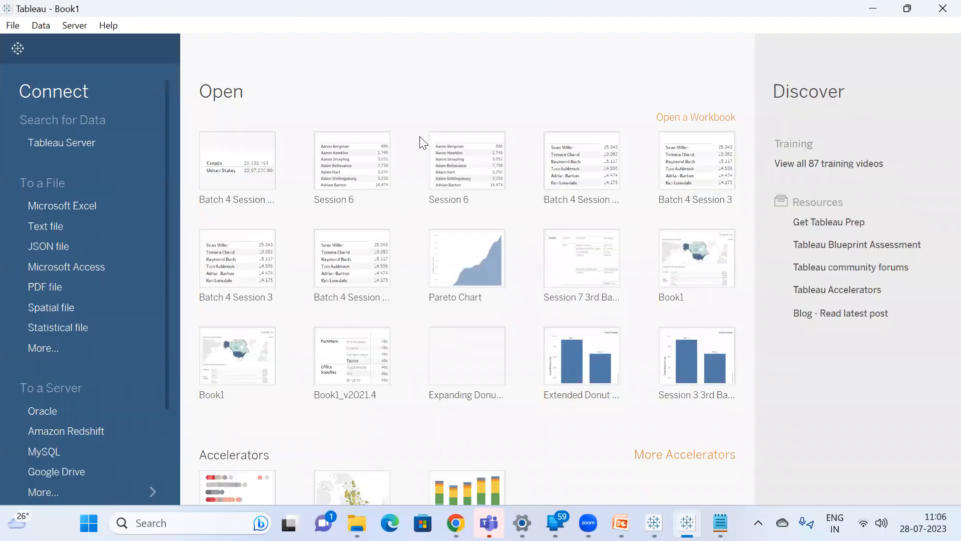
click(95, 204)
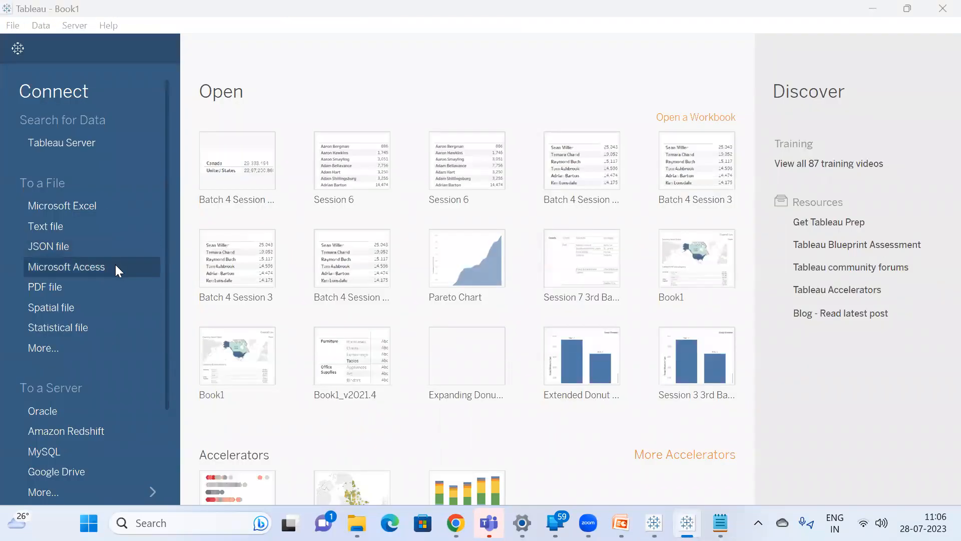
scroll(145, 341, down, 3)
click(101, 457)
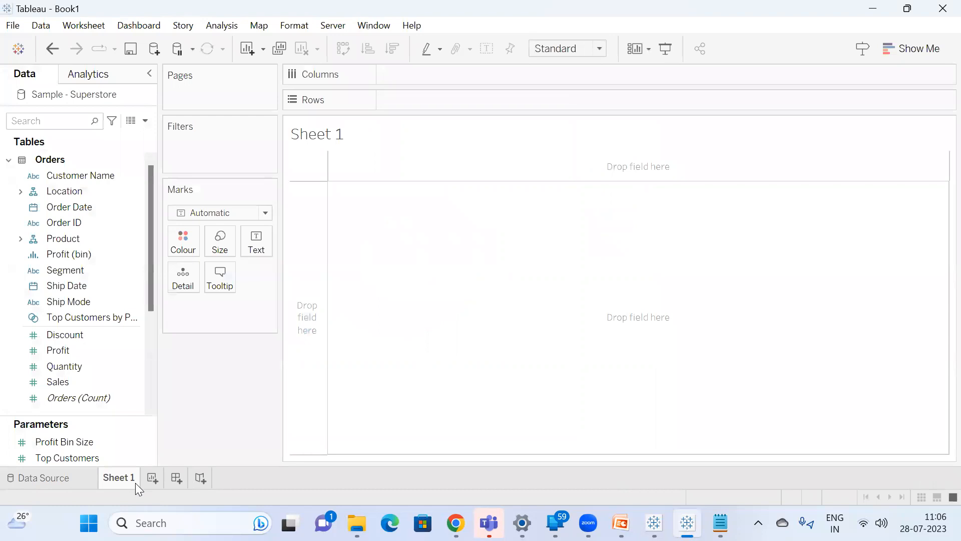
Find the Category and Sales fields and add both to Sheet 1 as a table of sales by category.
click(52, 118)
text(cate)
double_click(92, 189)
click(60, 121)
text(s)
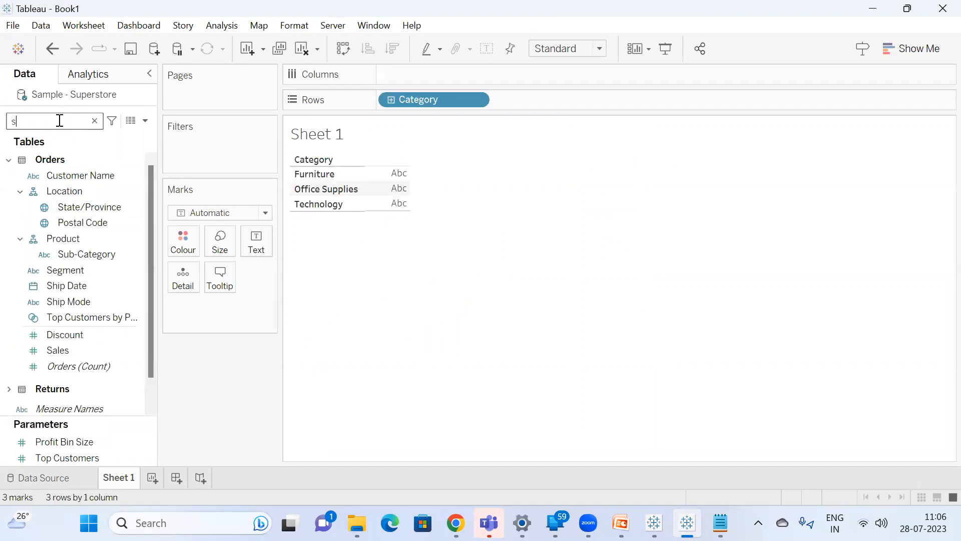
text(a)
double_click(65, 188)
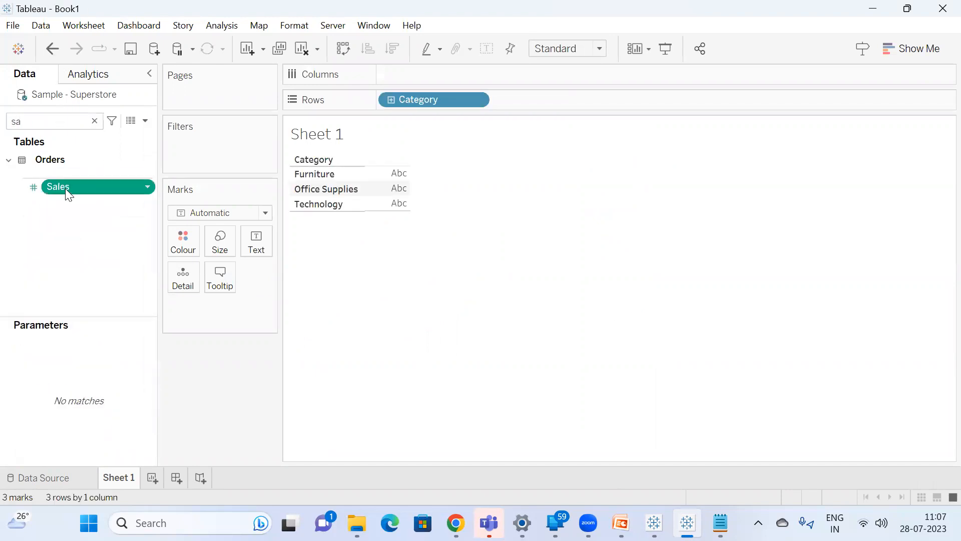
Convert the category sales table into a pie chart and fit it to Entire View.
click(922, 53)
click(929, 123)
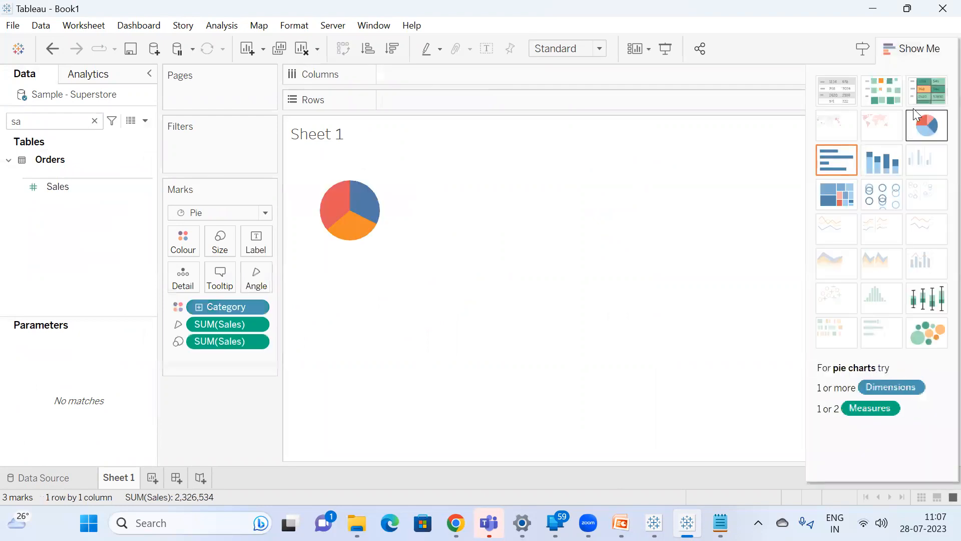
click(900, 52)
click(567, 49)
click(577, 103)
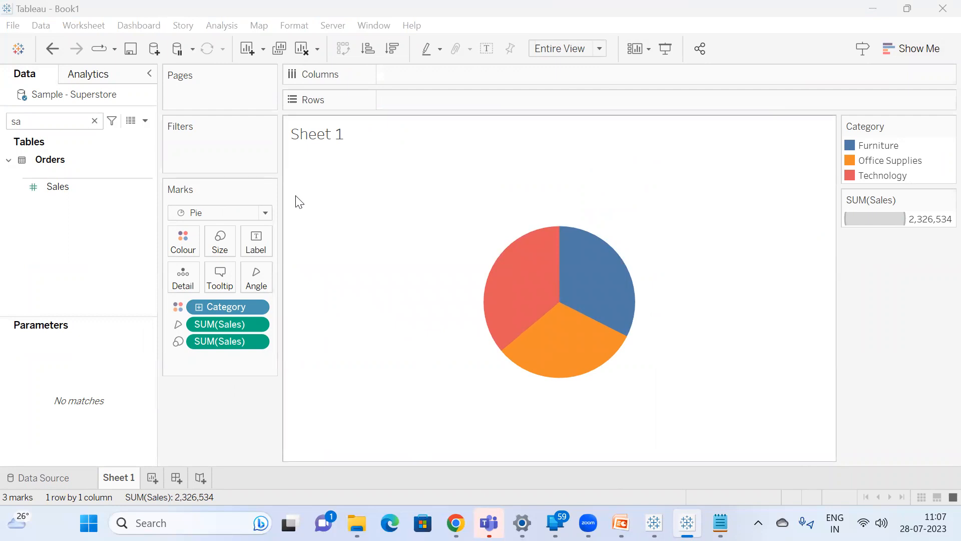
Add an ad-hoc SUM(0) calculation to Rows for the pie chart.
double_click(410, 103)
text(um)
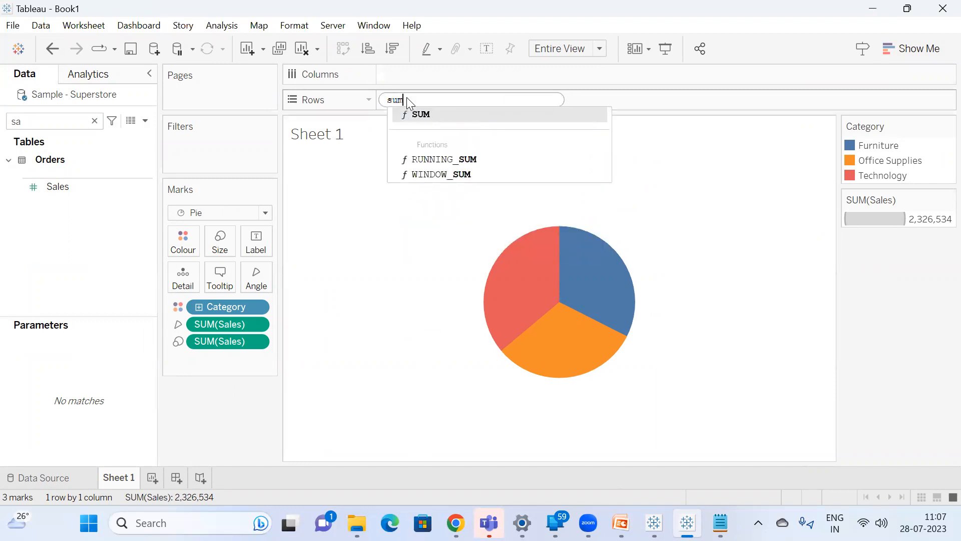
key(Return)
text(0)
key(Return)
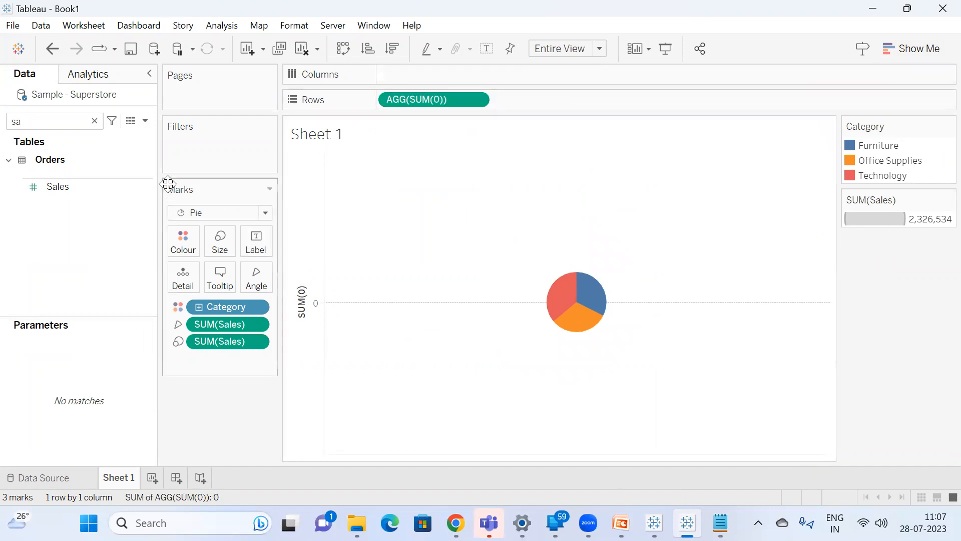
Add a second SUM(0) calculation to Rows and bring up its own marks settings.
double_click(547, 101)
text(sum)
key(Return)
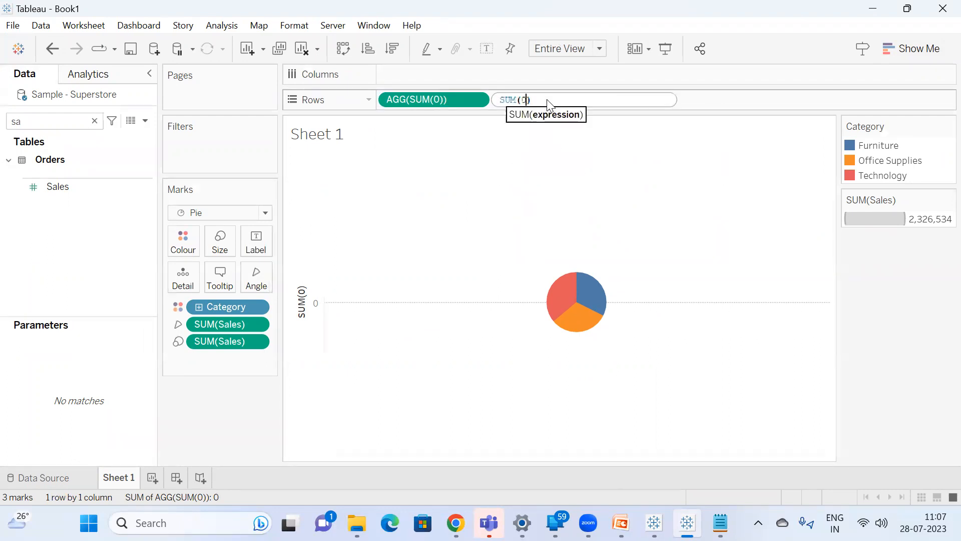
key(Return)
mouse_move(580, 210)
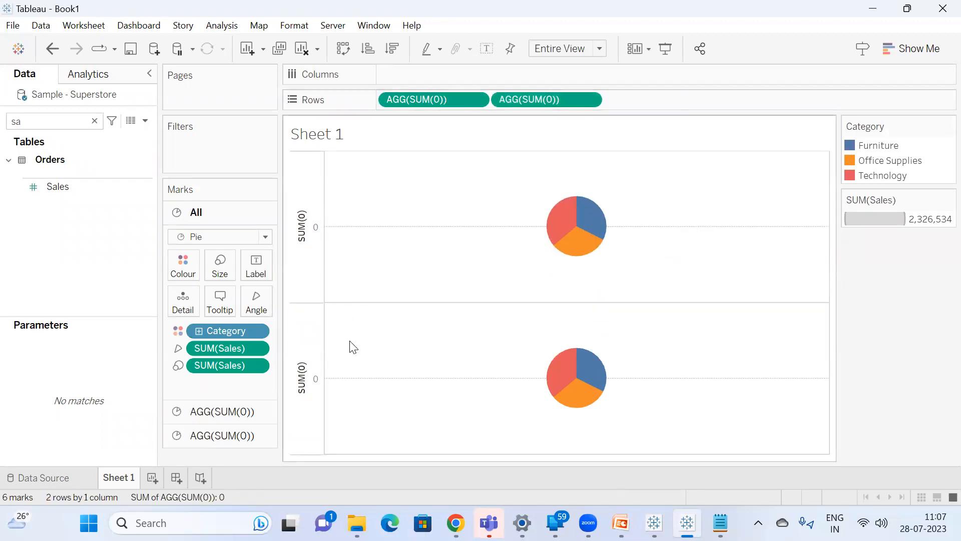
click(427, 96)
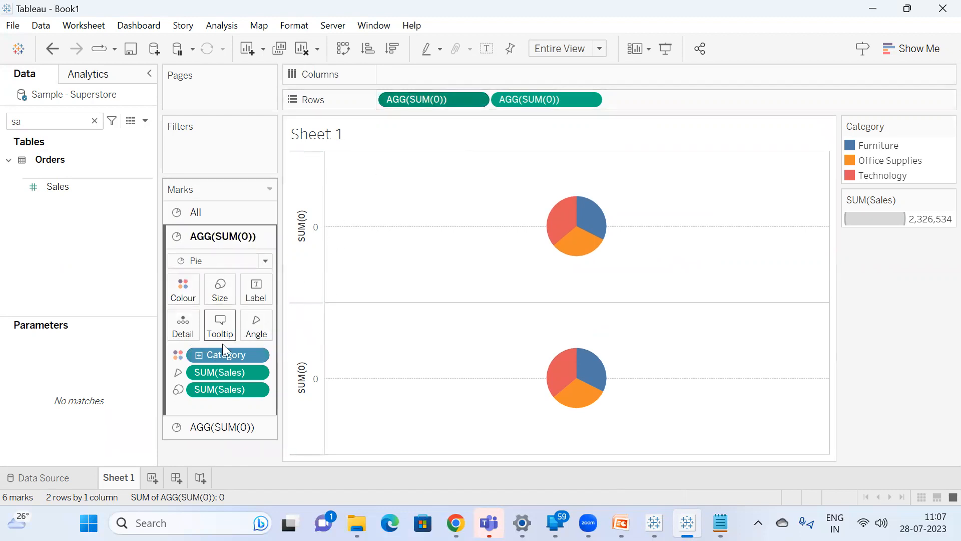
click(543, 101)
Switch to Chrome and open the WhatsApp web page.
mouse_move(456, 522)
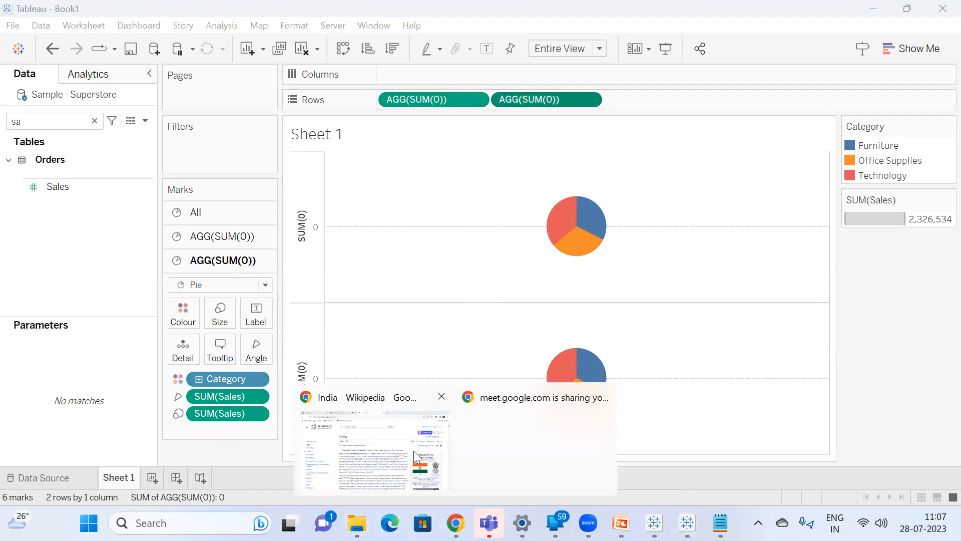
click(413, 451)
click(91, 12)
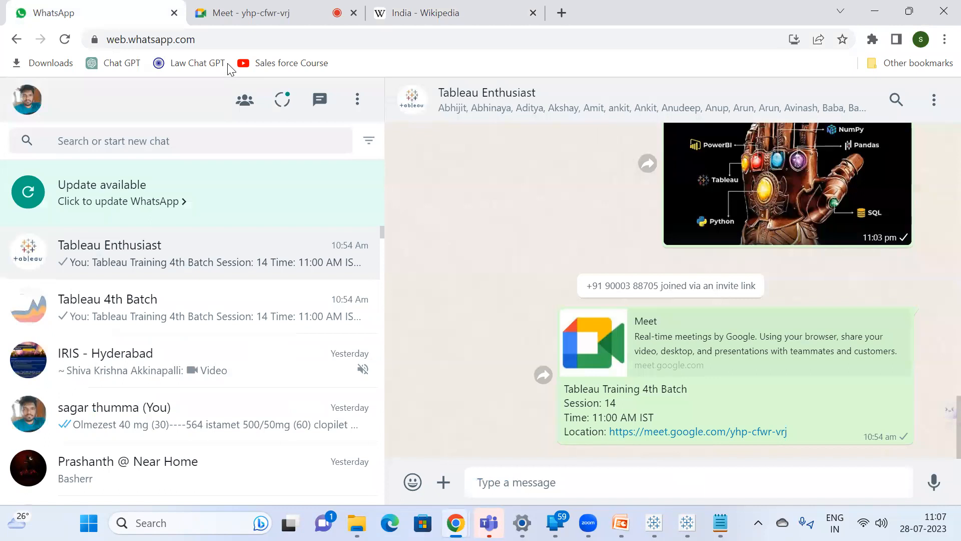
Switch to the Google Meet call, admit the waiting participant, and return to Tableau.
click(281, 15)
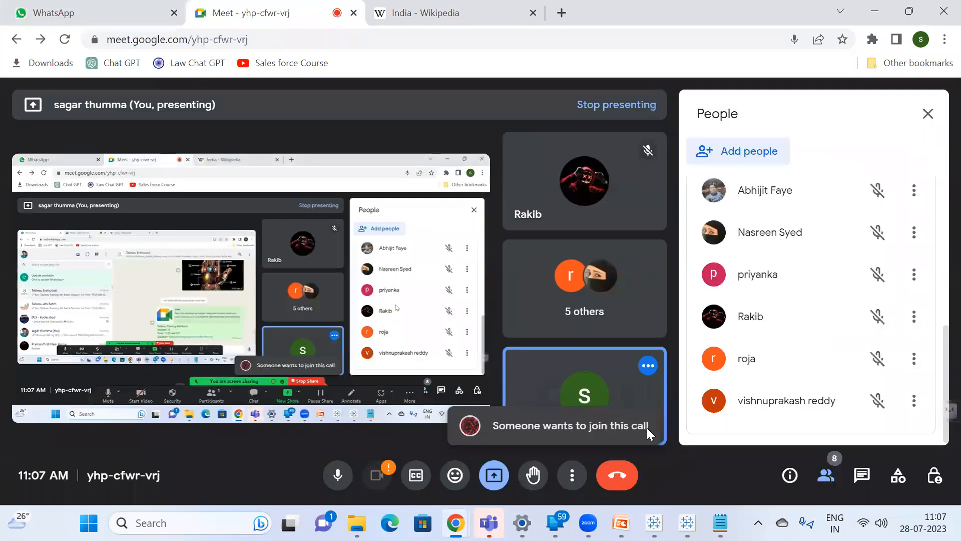
scroll(807, 347, up, 5)
click(870, 336)
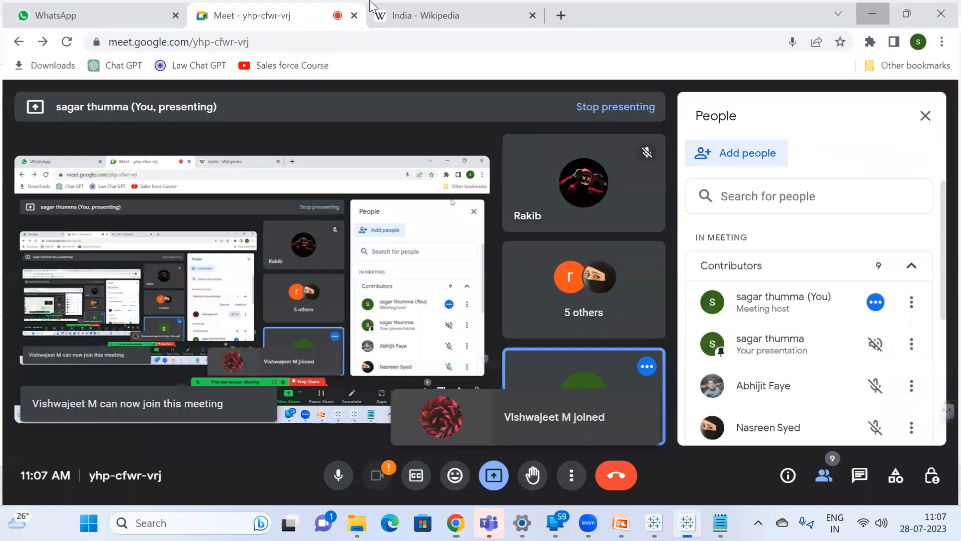
click(889, 7)
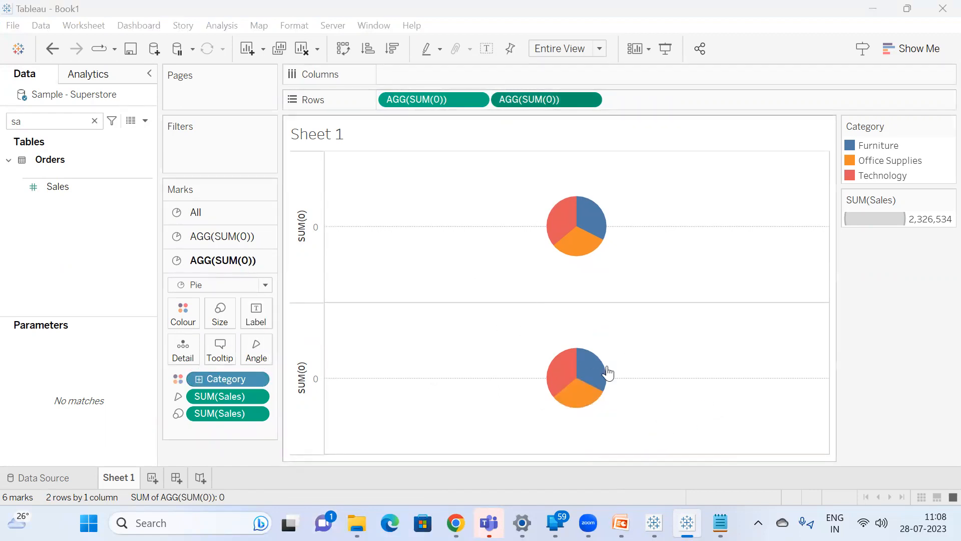
Open Paint and draw an ellipse of about 263 × 228 px on the blank canvas.
mouse_move(581, 366)
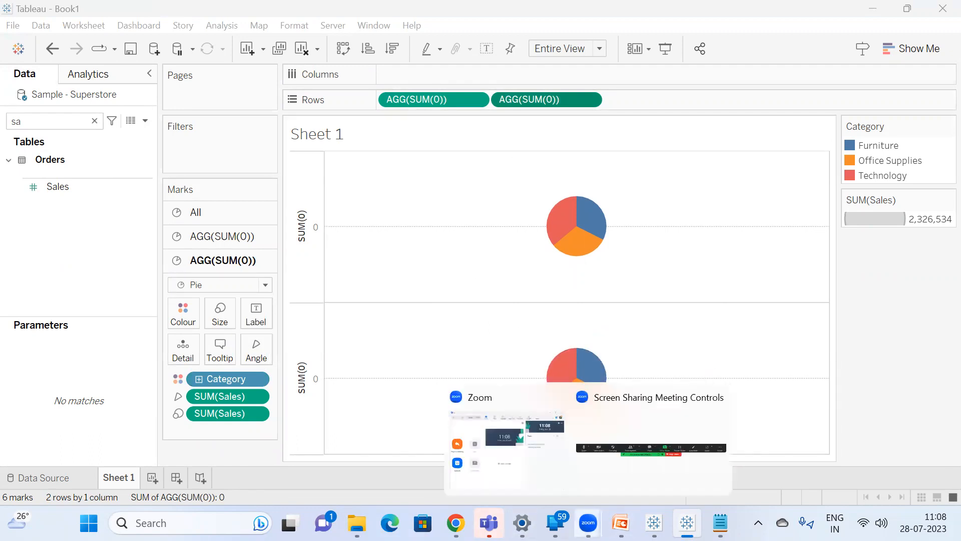
key(super)
text(pain)
key(Return)
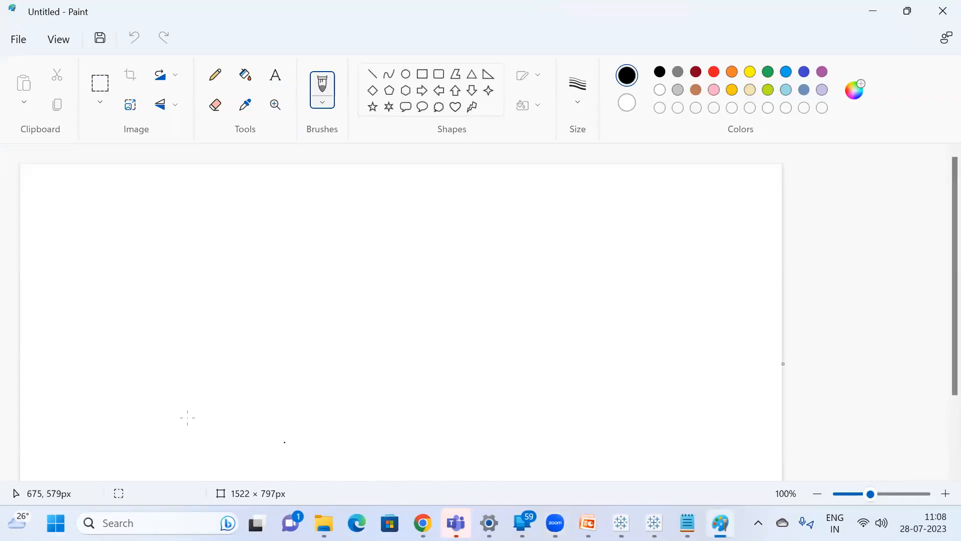
click(405, 75)
drag(126, 229, 258, 343)
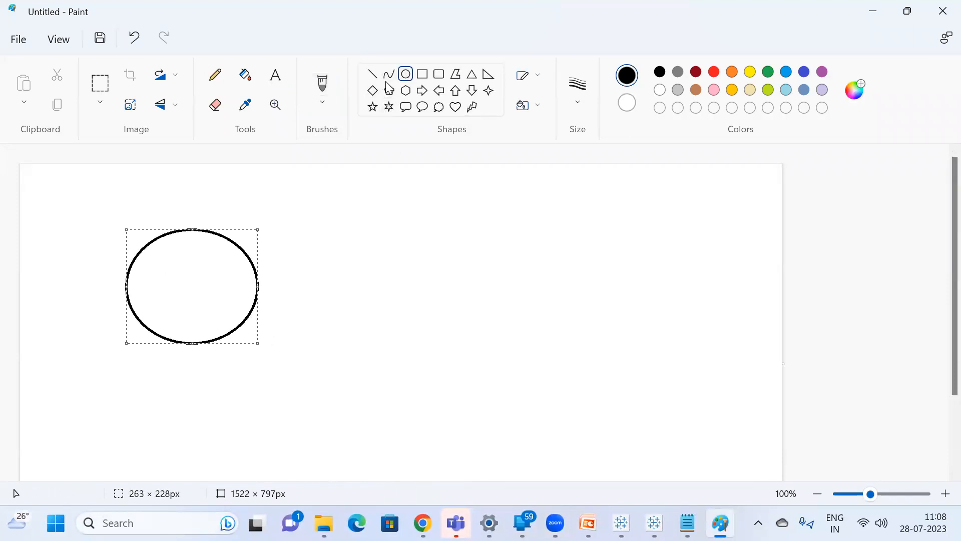
click(381, 300)
drag(306, 220, 447, 339)
key(ctrl+z)
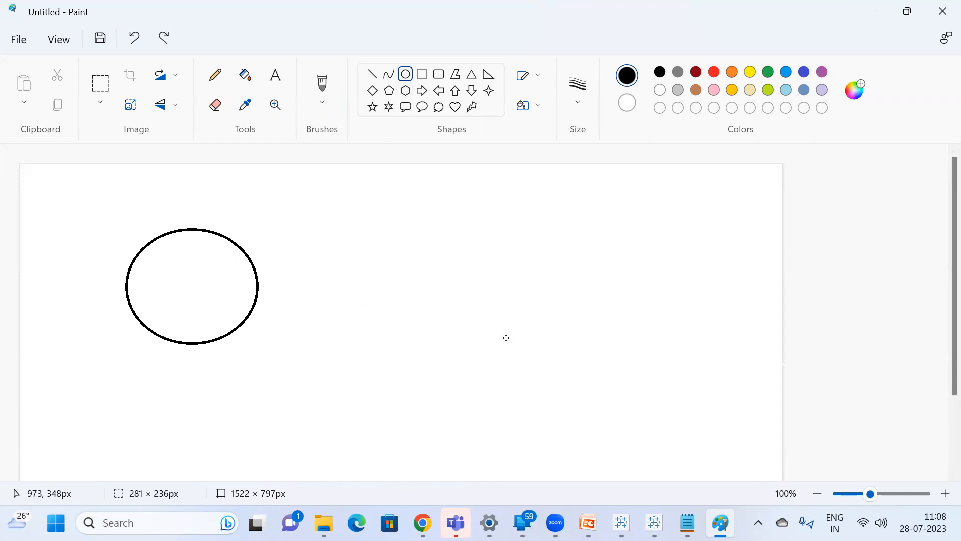
Draw a smaller ellipse at the centre of the large one, and switch back to Tableau.
drag(169, 270, 191, 281)
click(276, 317)
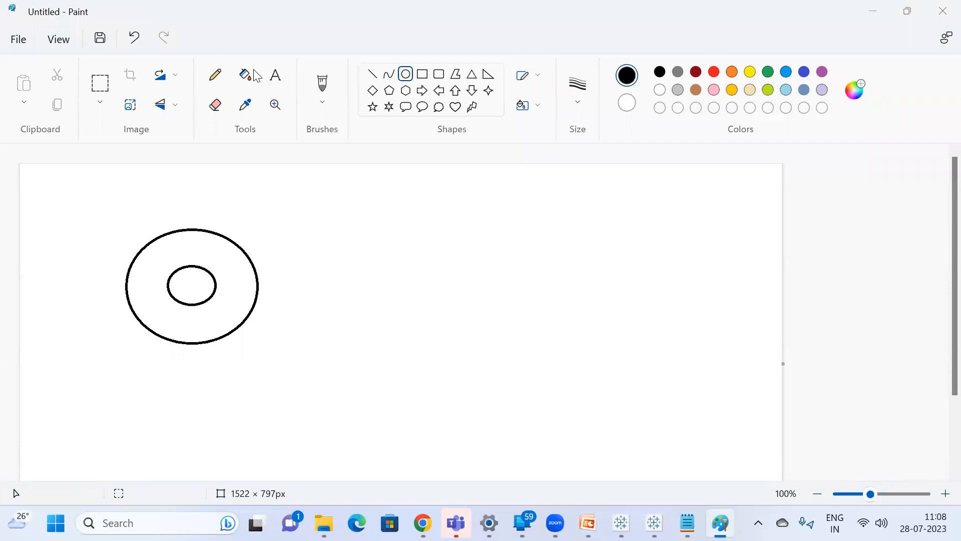
mouse_move(654, 523)
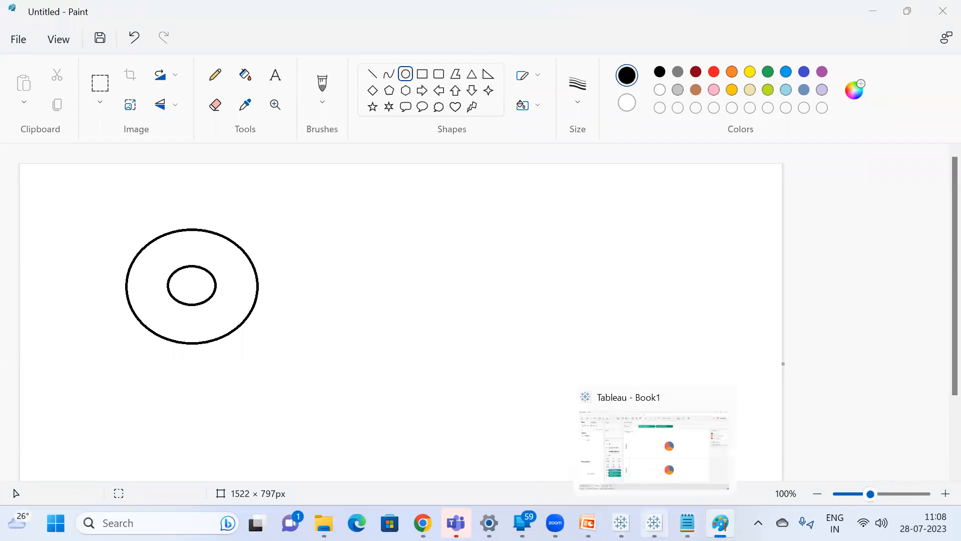
click(679, 447)
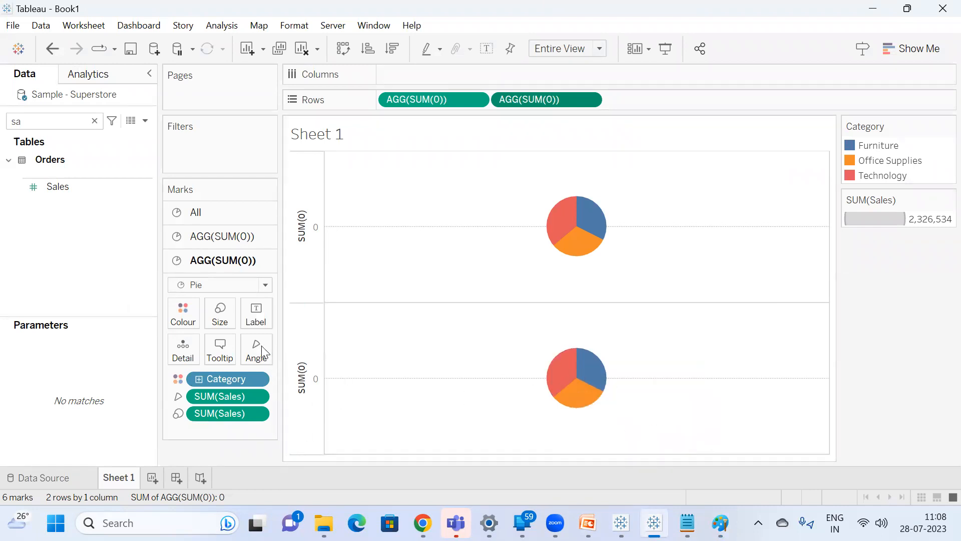
Remove Category and both SUM(Sales) fields from the second AGG(SUM(0)) marks card and colour its pie white.
mouse_move(223, 415)
mouse_down()
mouse_move(233, 466)
mouse_move(231, 408)
mouse_move(232, 440)
mouse_move(231, 431)
mouse_up()
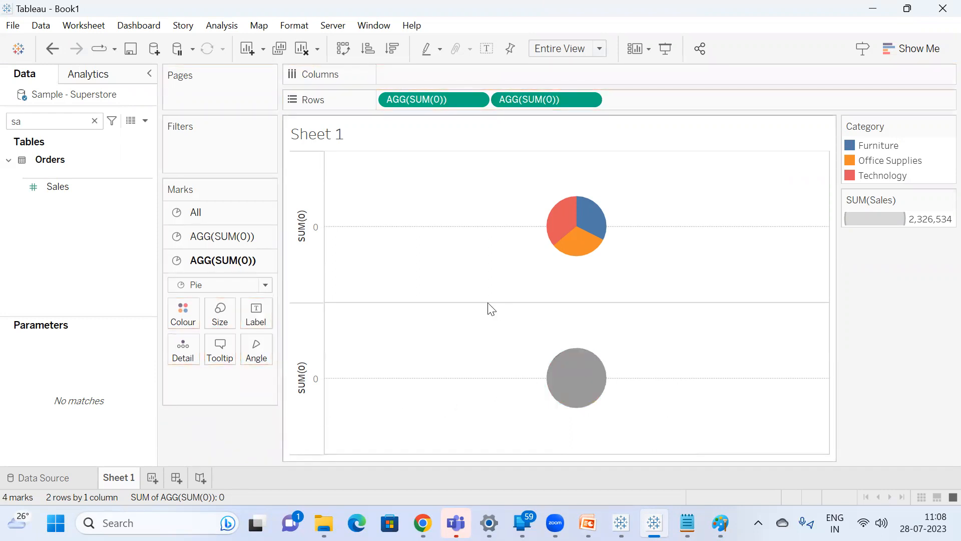
click(183, 311)
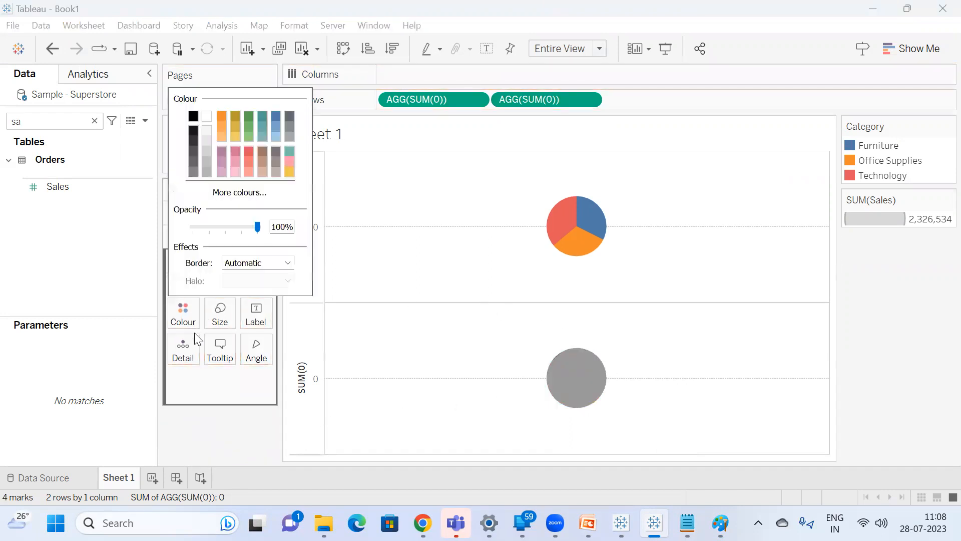
click(208, 119)
mouse_move(586, 389)
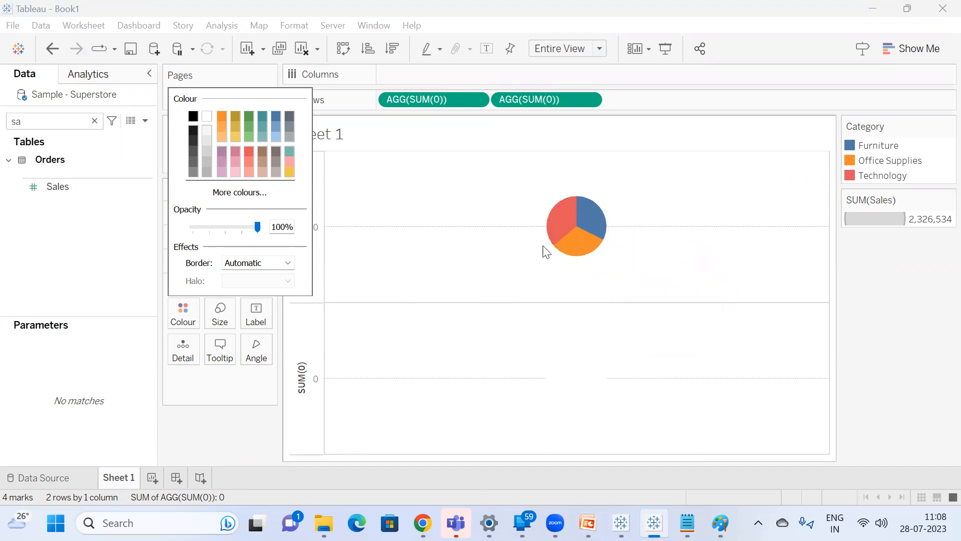
click(486, 283)
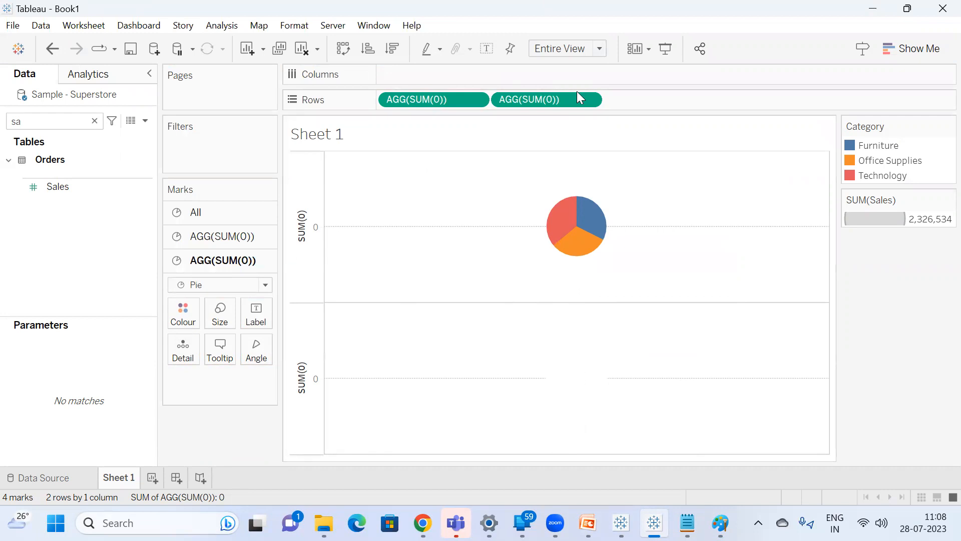
Combine the two SUM(0) rows as a dual axis and enlarge the category pie around the white one.
right_click(554, 97)
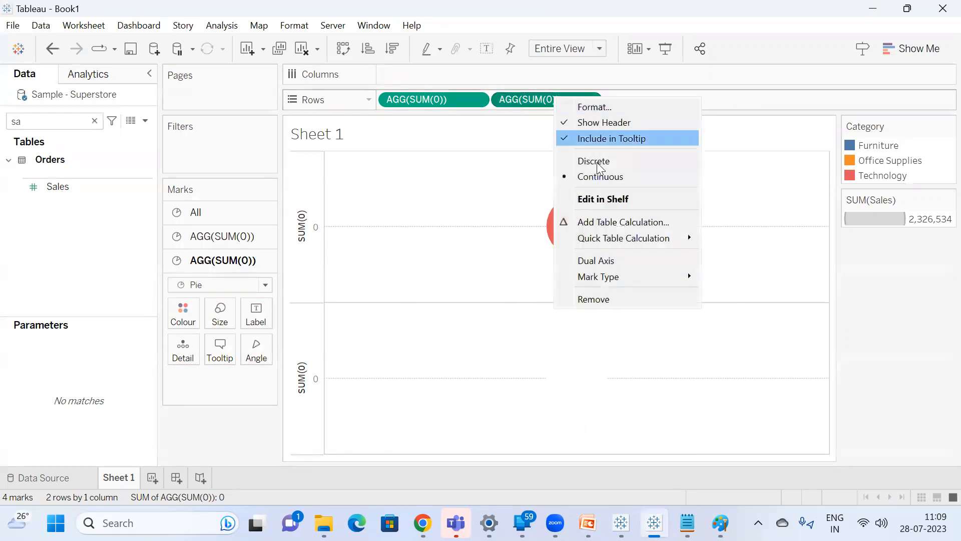
click(611, 260)
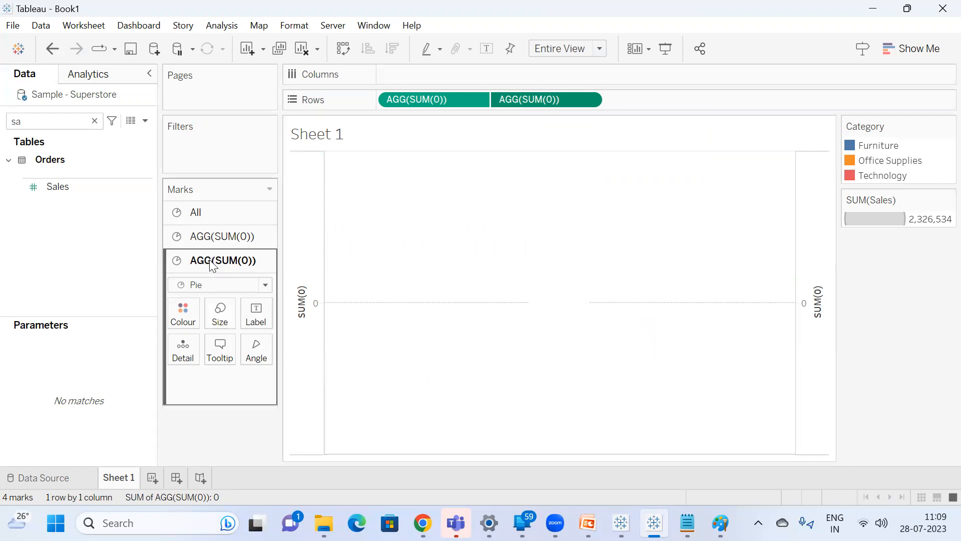
click(213, 237)
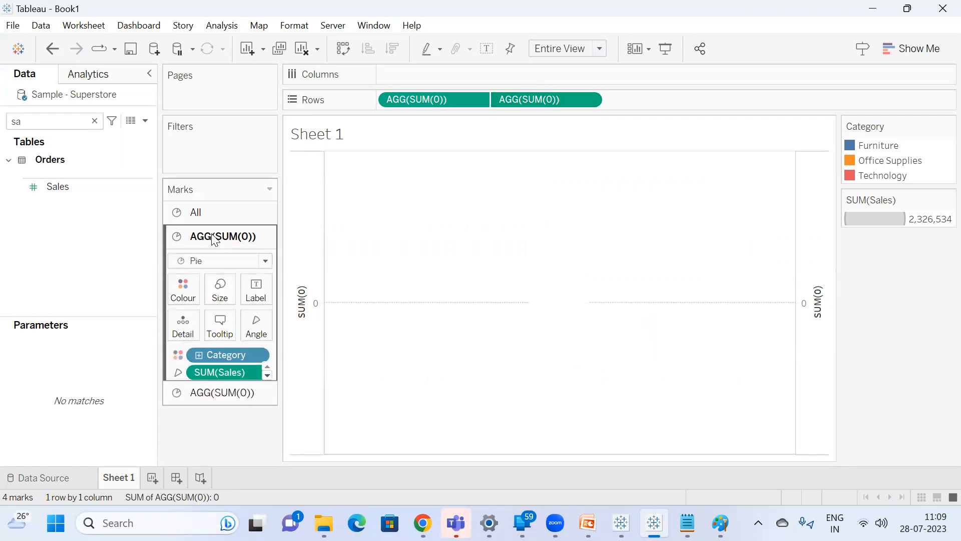
click(222, 297)
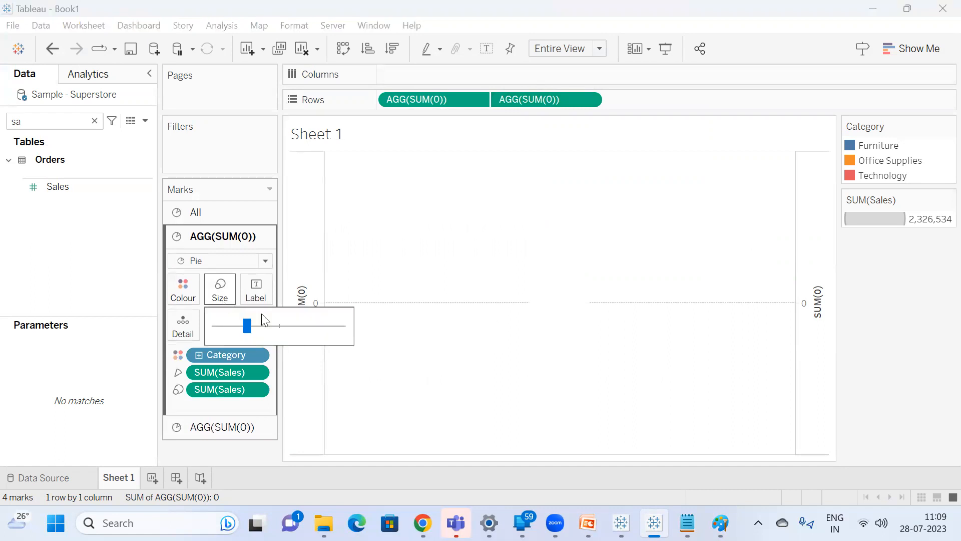
click(303, 326)
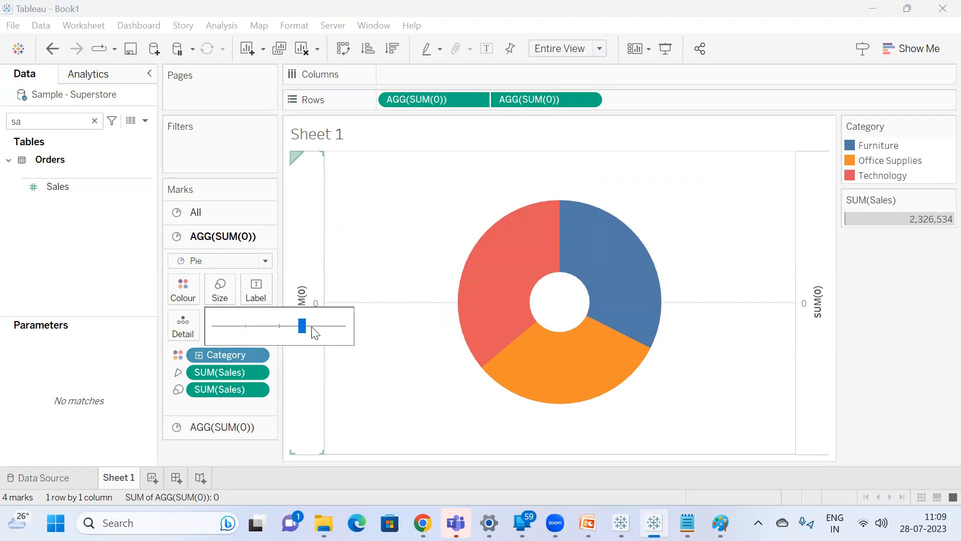
Enlarge the white centre pie moderately to widen the donut's hole.
click(238, 430)
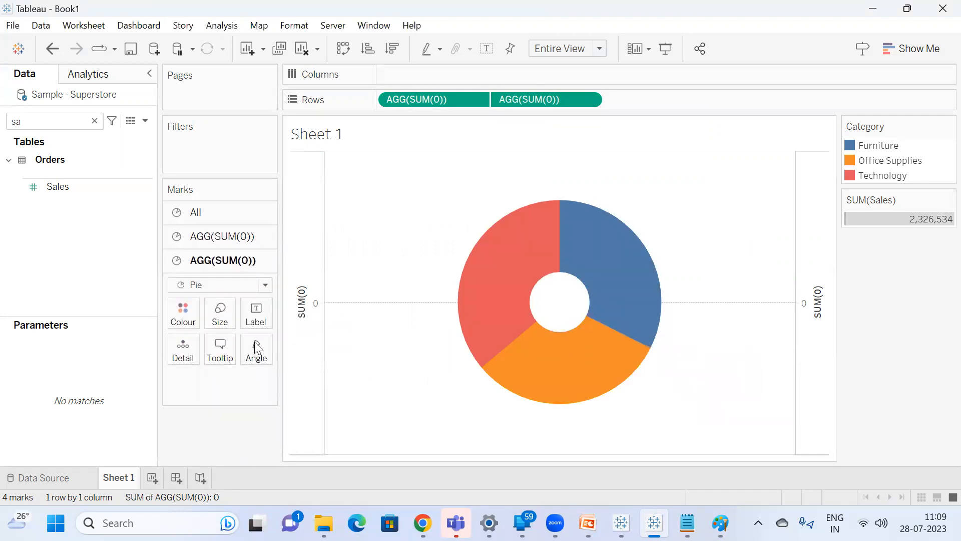
click(217, 321)
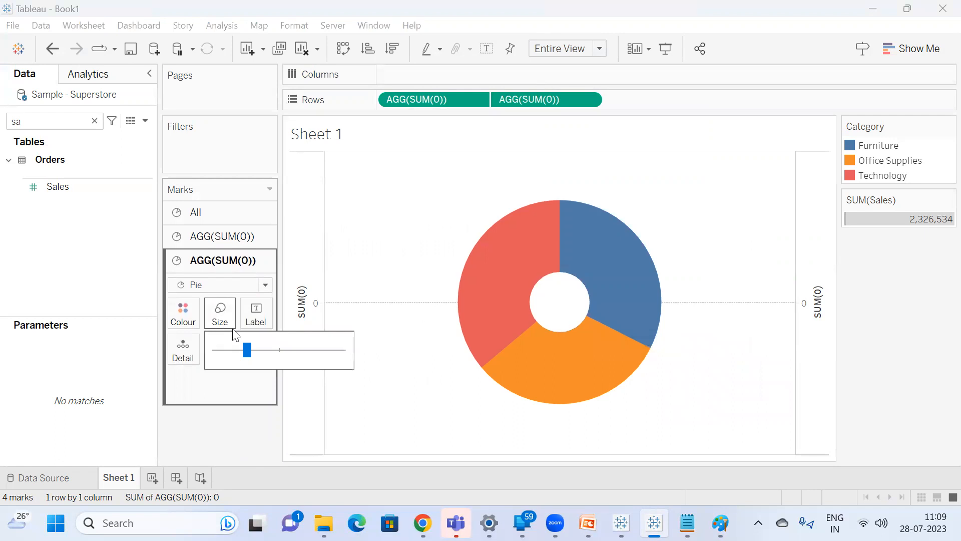
click(270, 356)
click(280, 355)
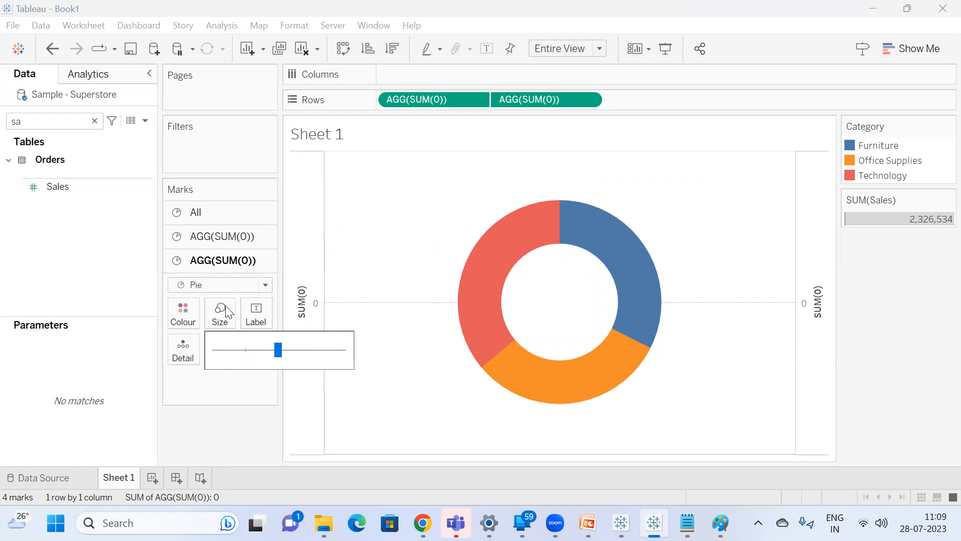
click(261, 355)
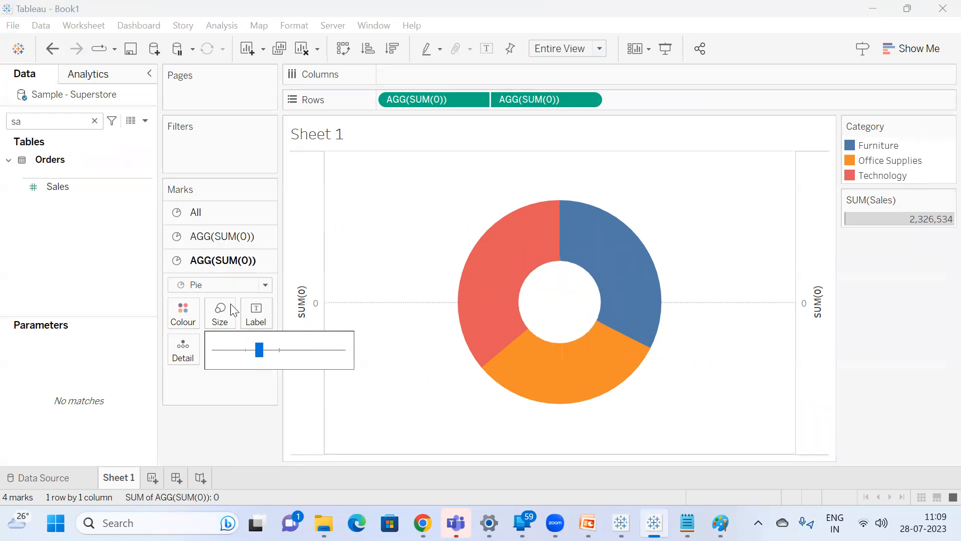
Reduce the size of the outer category pie slightly.
click(220, 236)
click(220, 290)
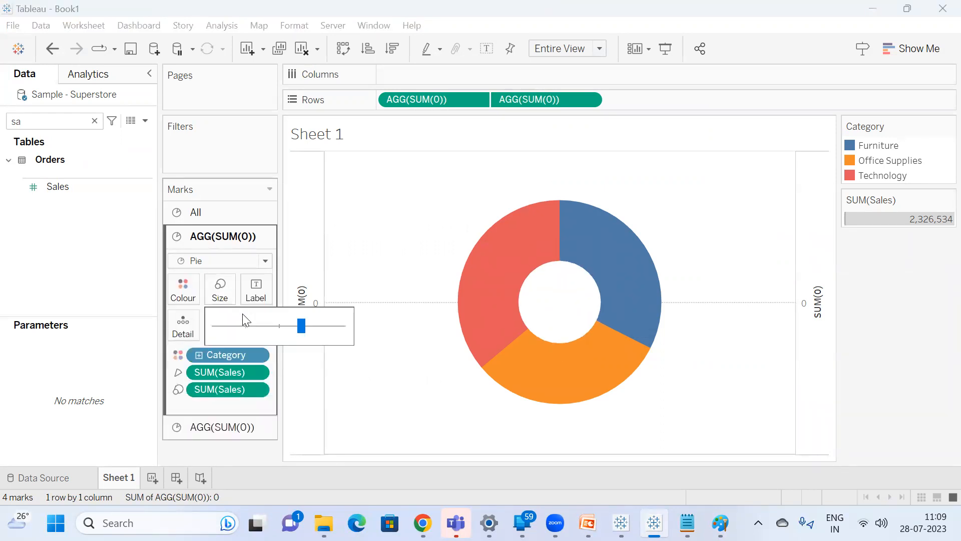
click(290, 326)
click(340, 258)
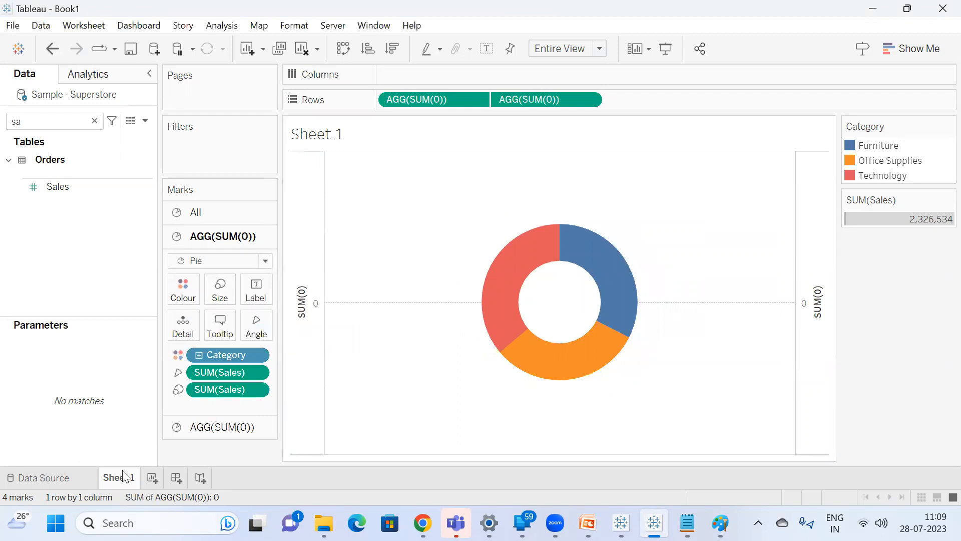
Rename Sheet 1 as Category Sales.
text(Categor)
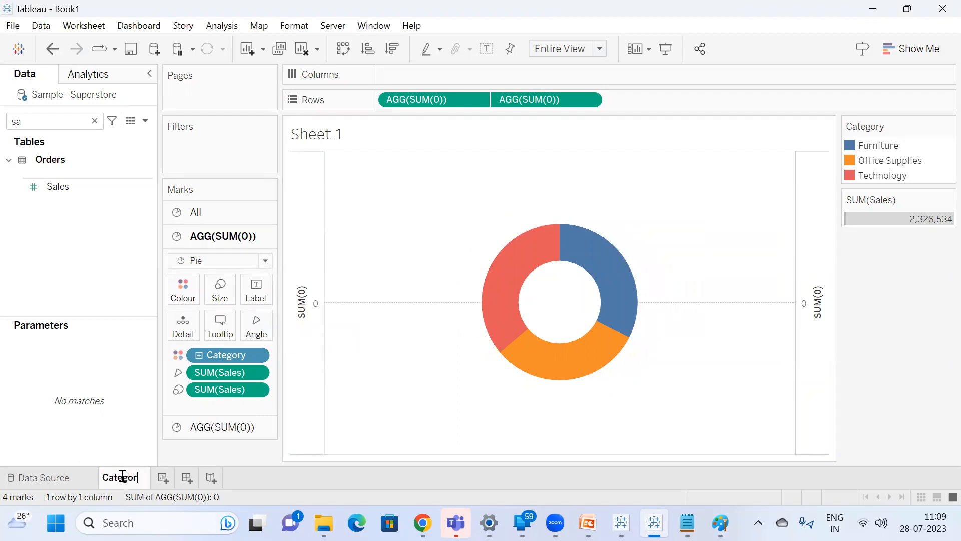
text(y Sales)
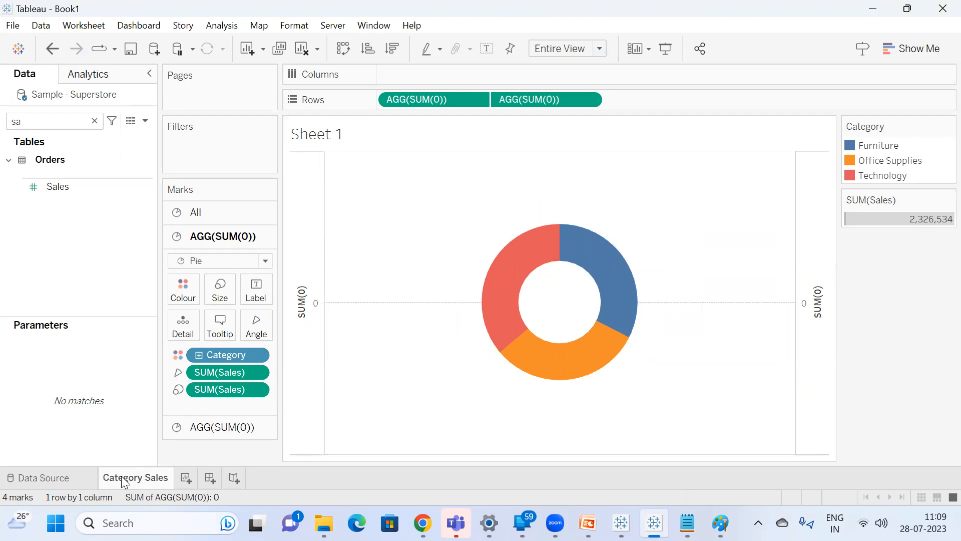
key(Return)
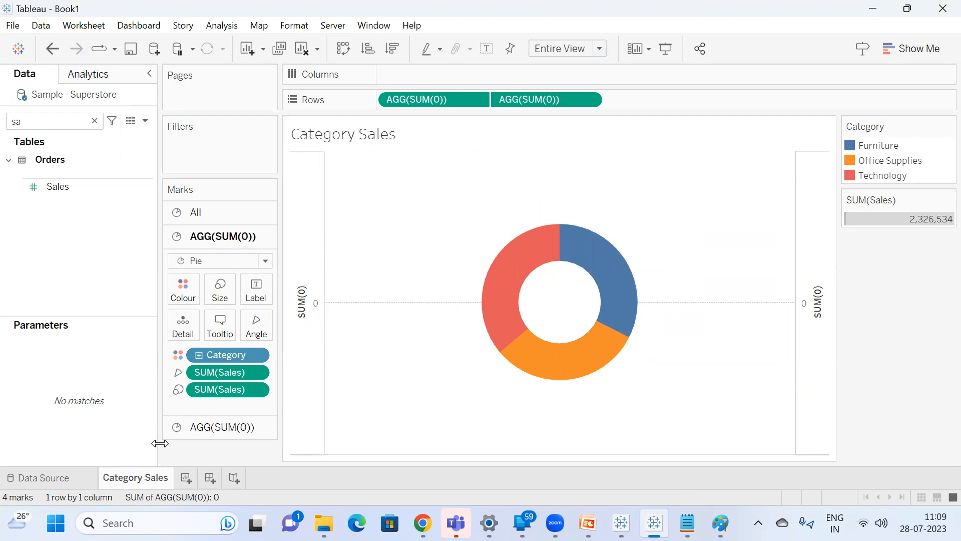
Add a blank worksheet named Sub category Sales, and delete it again.
click(185, 478)
double_click(184, 479)
text(S)
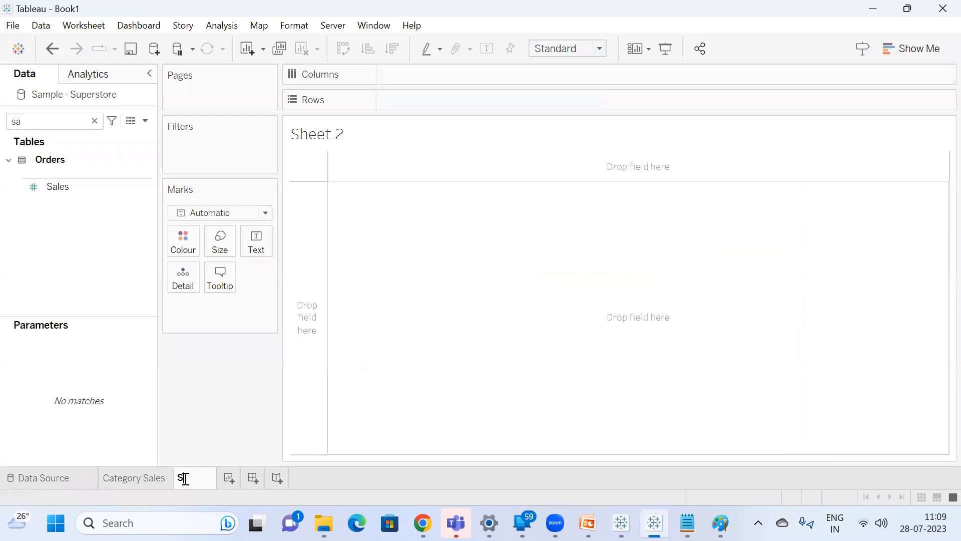
text(ub categ)
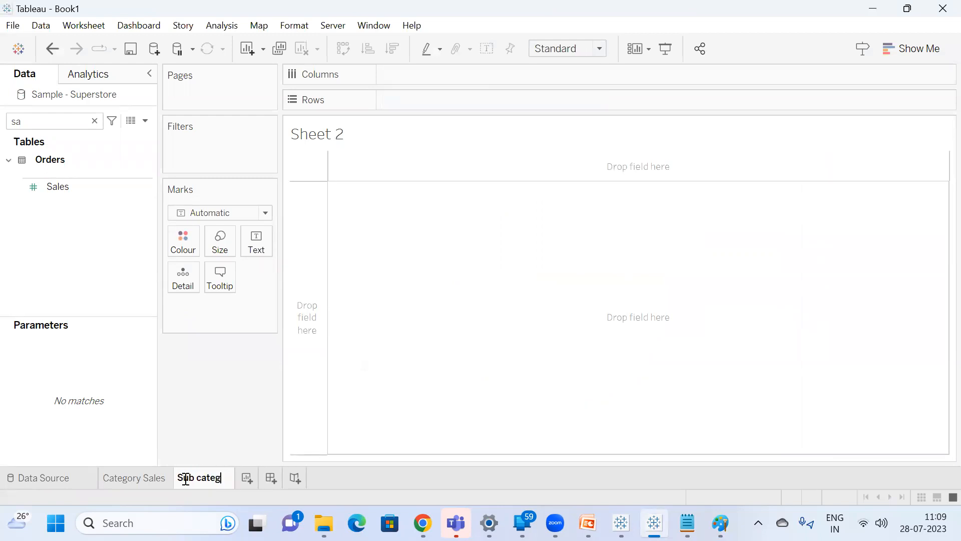
text(ory Sales)
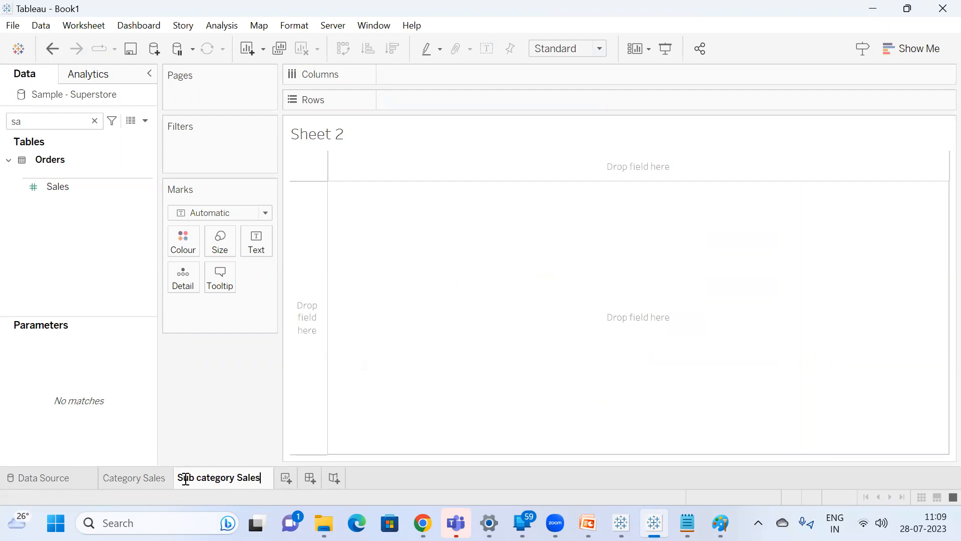
key(Return)
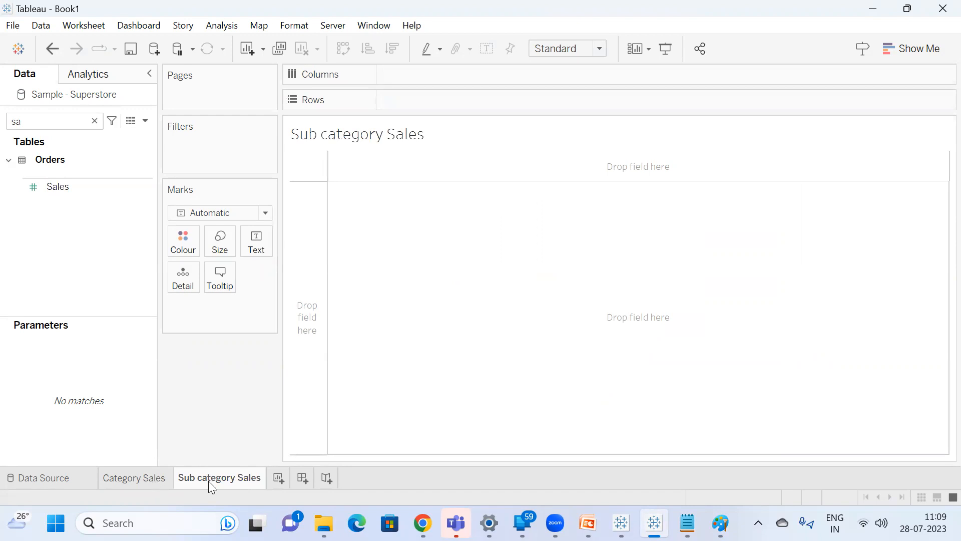
right_click(209, 479)
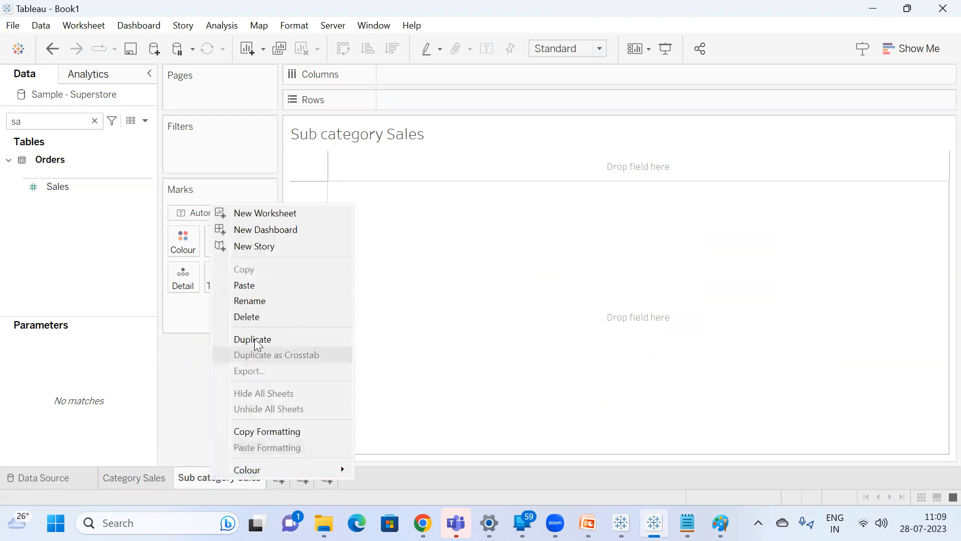
click(256, 320)
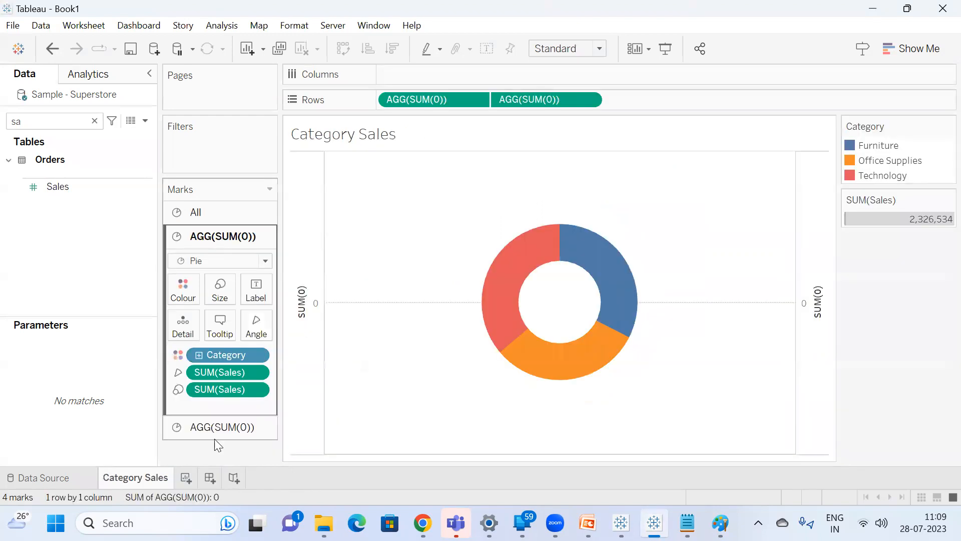
Duplicate the Category Sales worksheet.
right_click(141, 475)
click(202, 334)
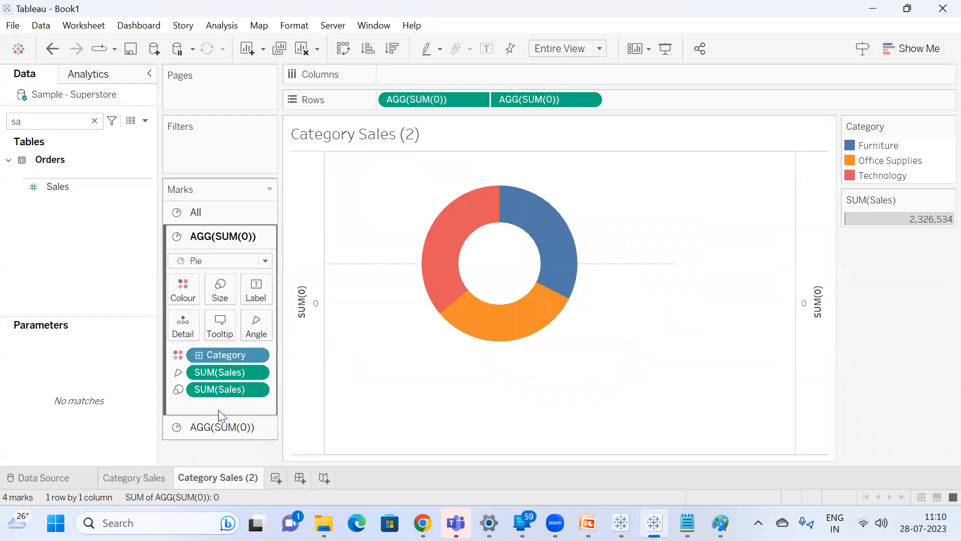
Rename the duplicated Category Sales (2) worksheet as Sub Category Sales.
double_click(227, 476)
text(Sub Ca)
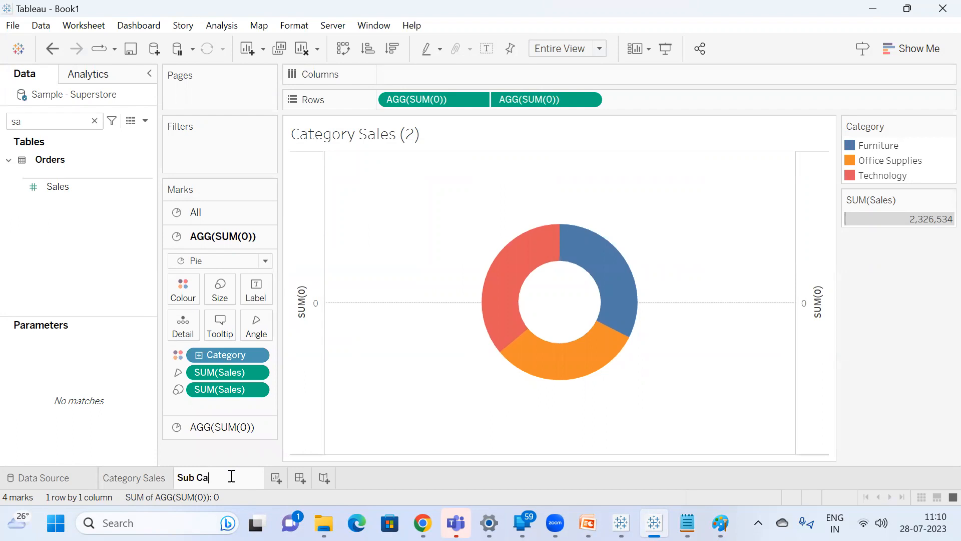
text(tegory Sales)
key(Return)
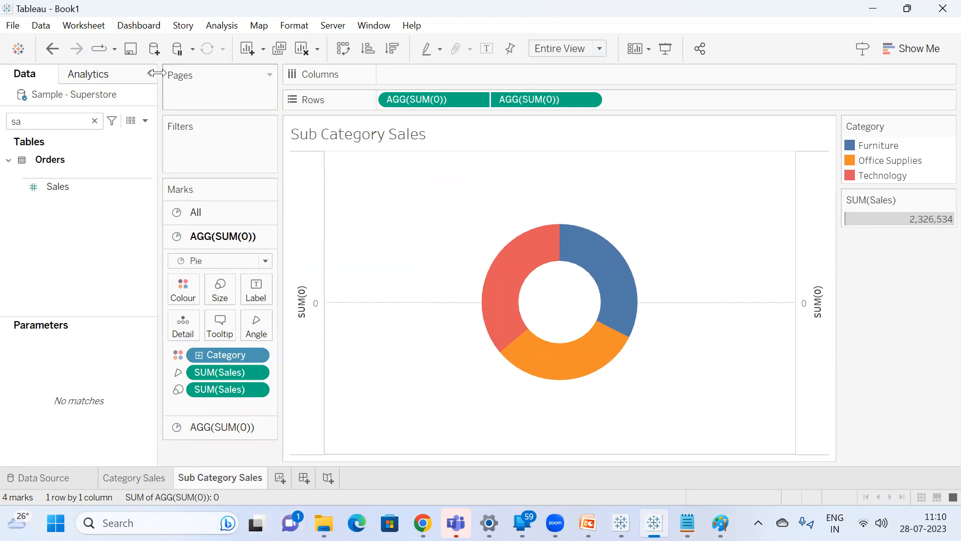
Clear the field search and start a new parameter with data type String and a list of allowable values.
click(94, 121)
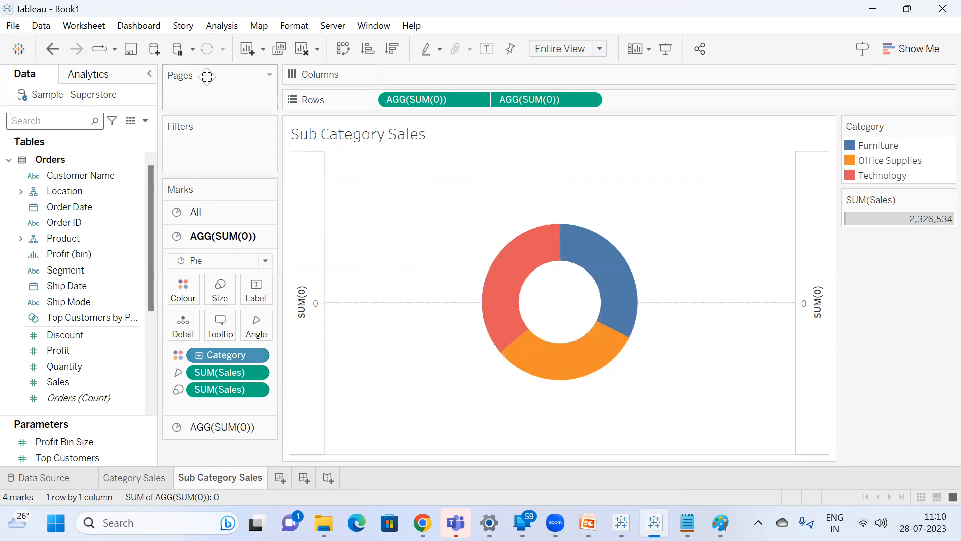
click(145, 122)
click(91, 149)
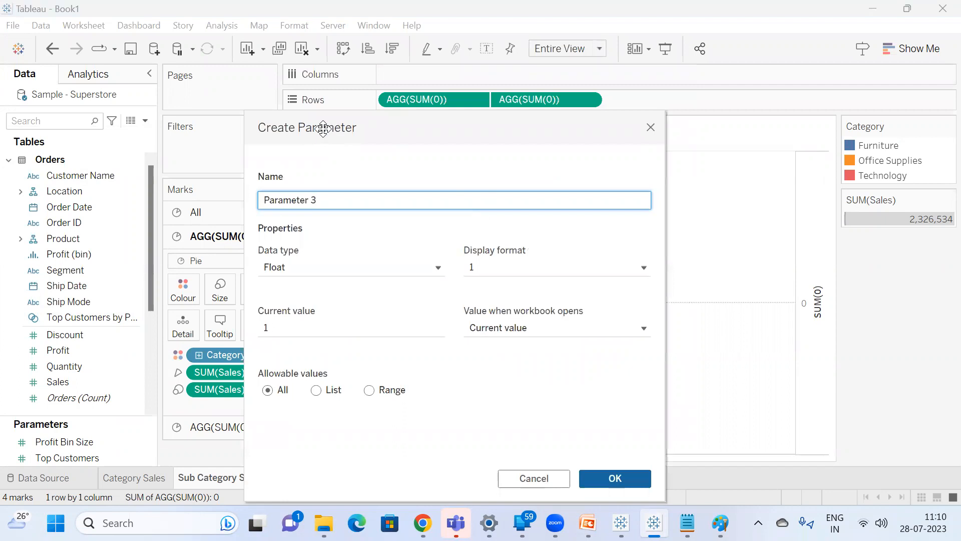
click(346, 276)
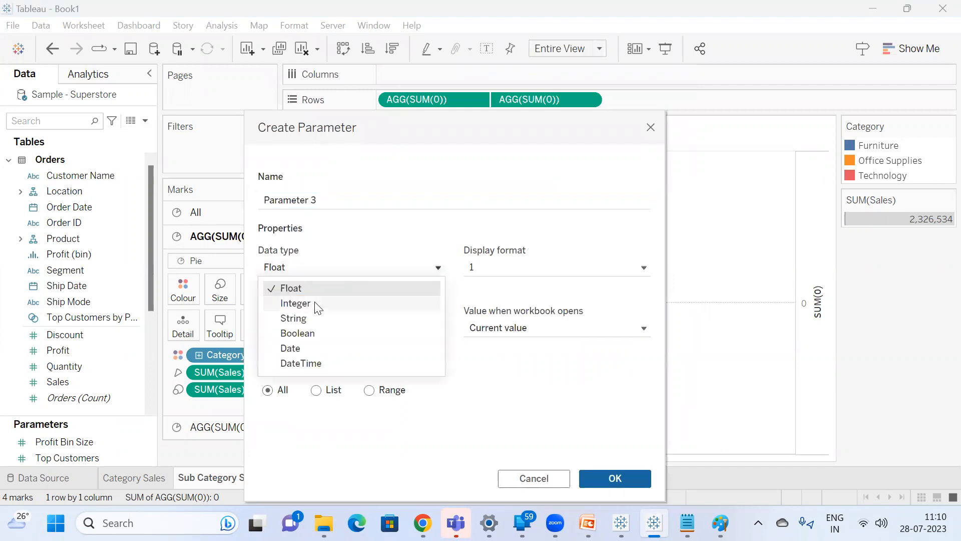
click(315, 318)
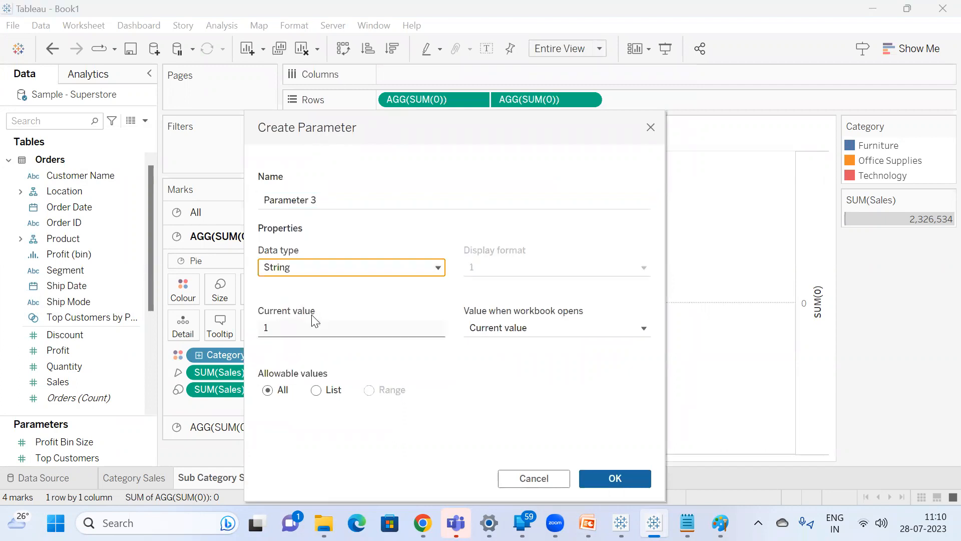
click(317, 391)
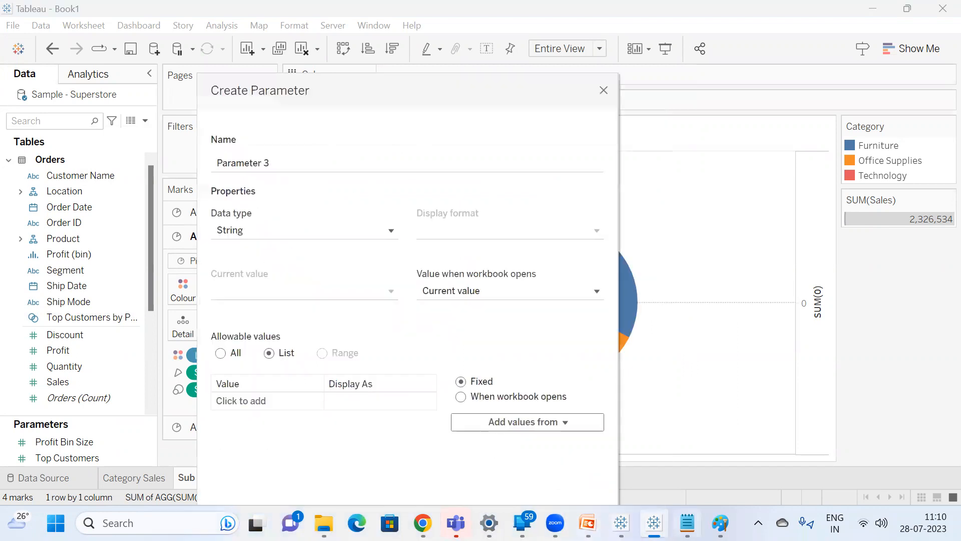
Switch to the Expanding Donut Chart workbook to examine the finished donut dashboard, and minimise it again.
click(621, 523)
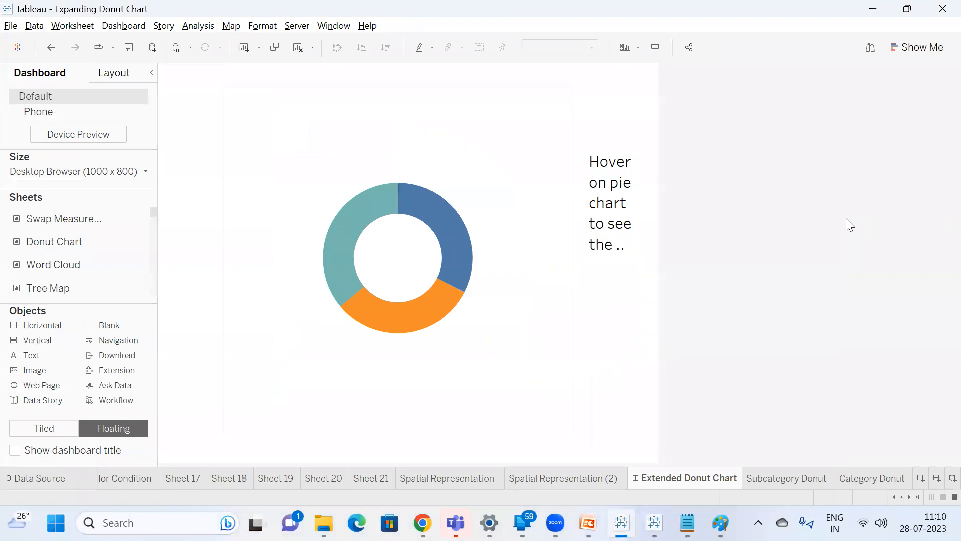
mouse_move(354, 219)
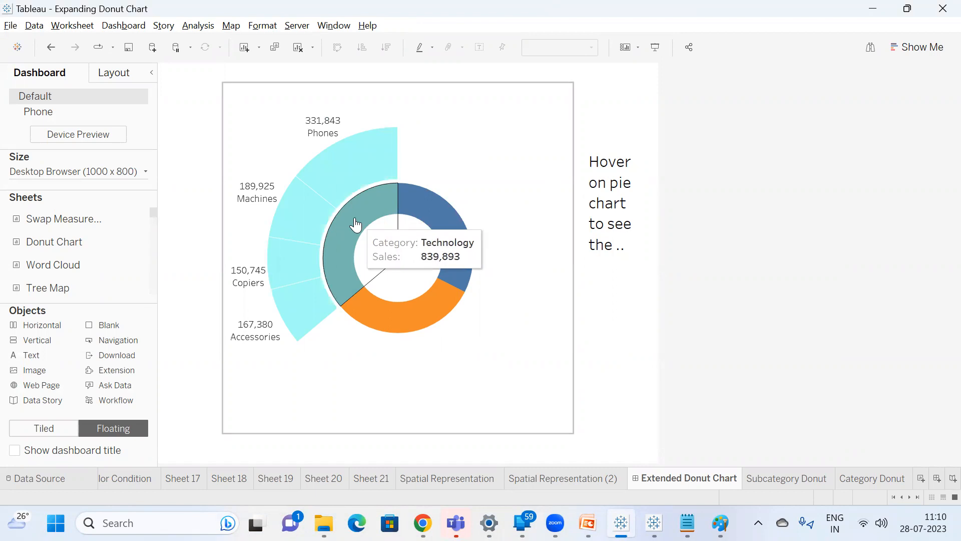
click(873, 7)
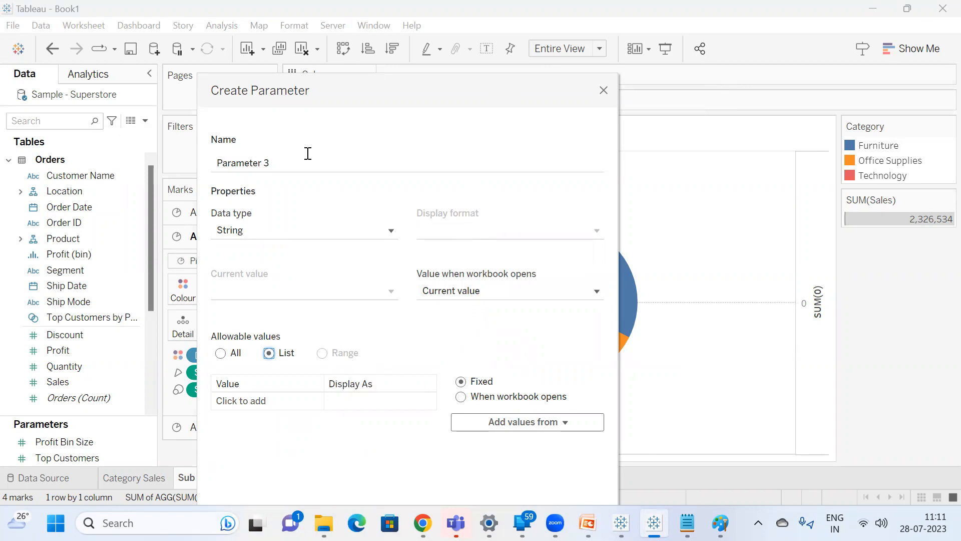
Name the parameter Focus Category and fill its value list from the Category field.
click(296, 166)
key(ctrl+a)
text(Focus Category)
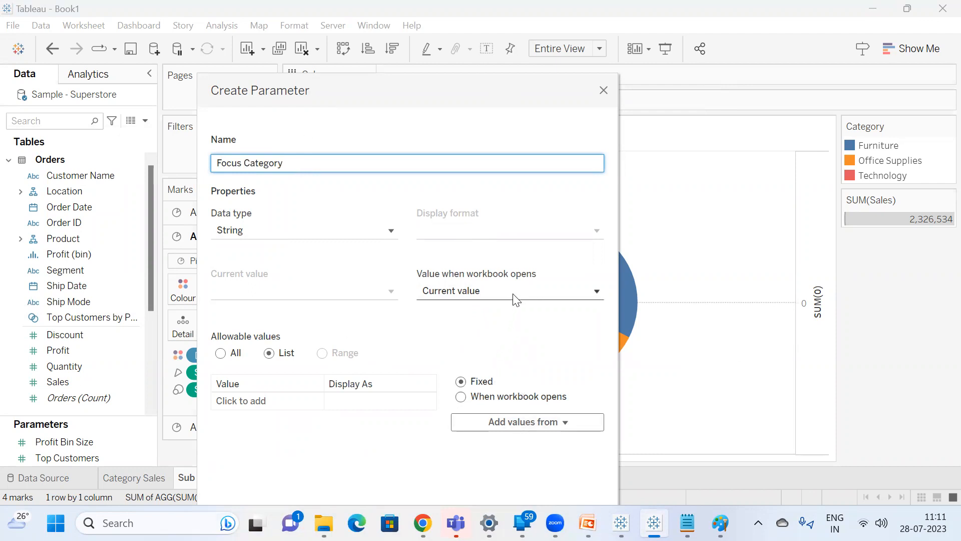
click(515, 418)
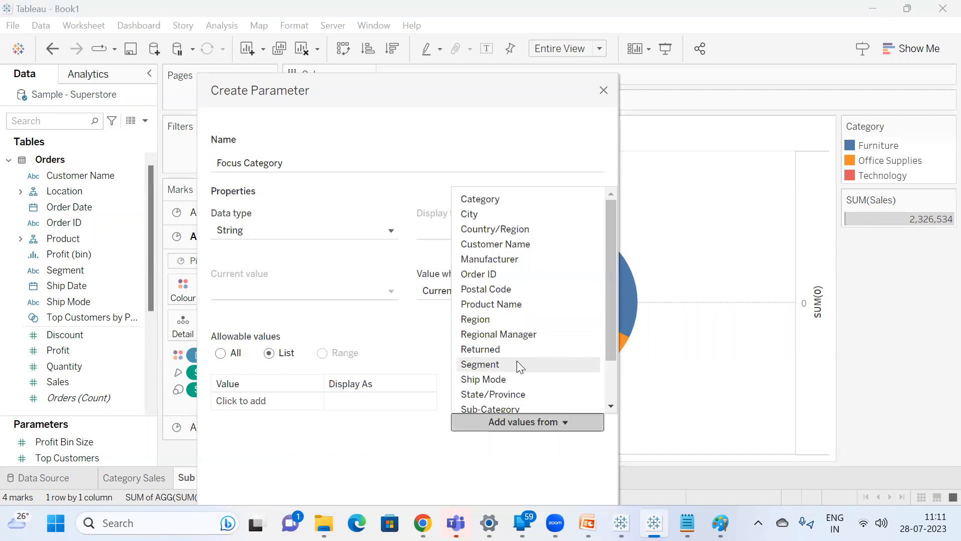
scroll(517, 360, down, 1)
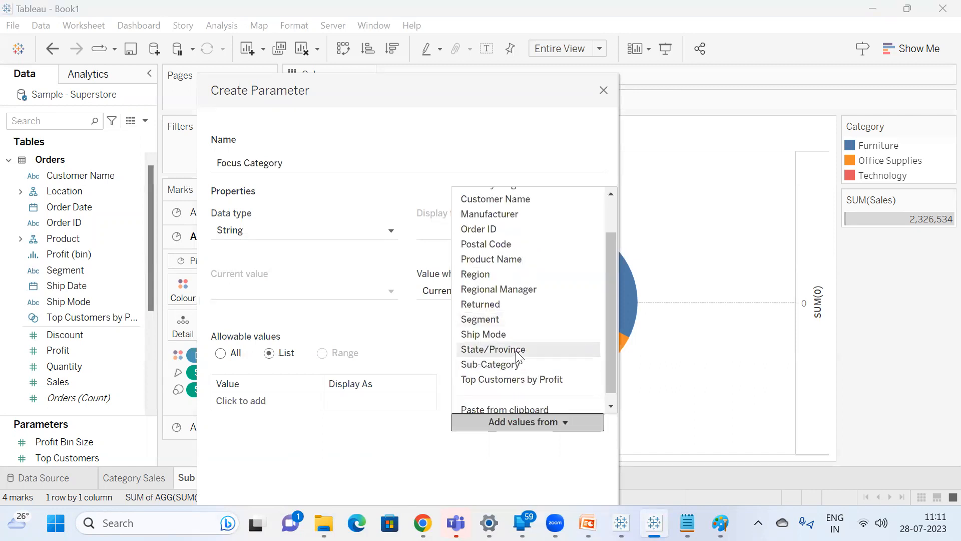
scroll(517, 354, up, 1)
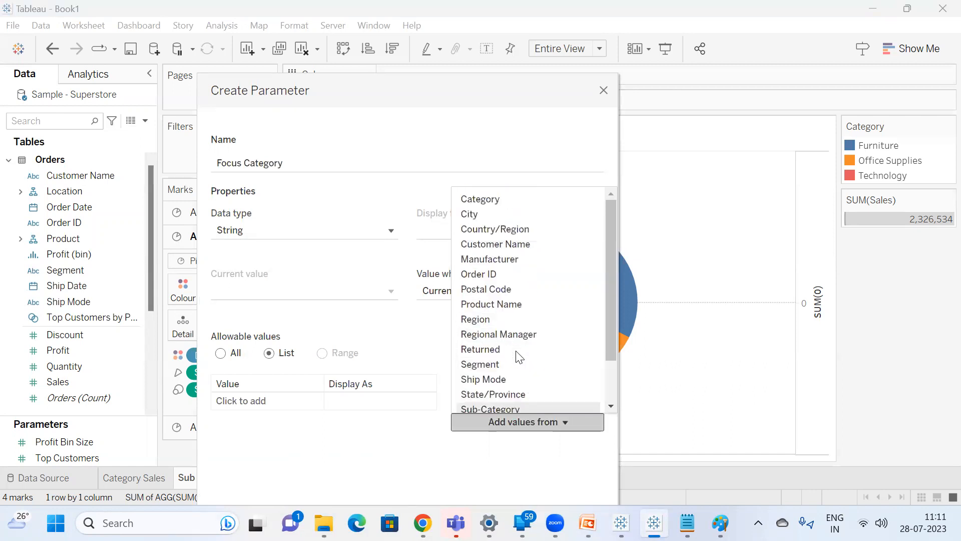
click(495, 200)
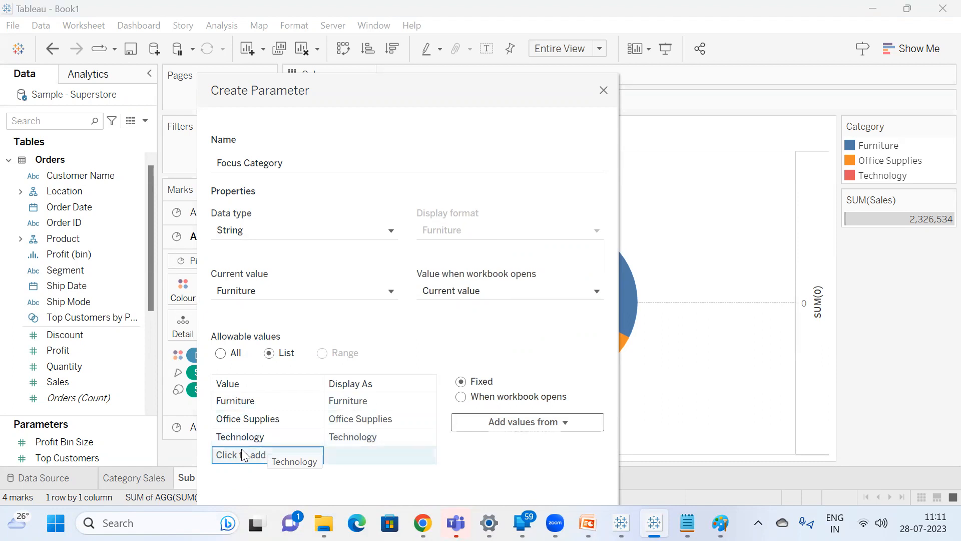
Add Reset as an extra value in the parameter's list and create the parameter.
click(269, 454)
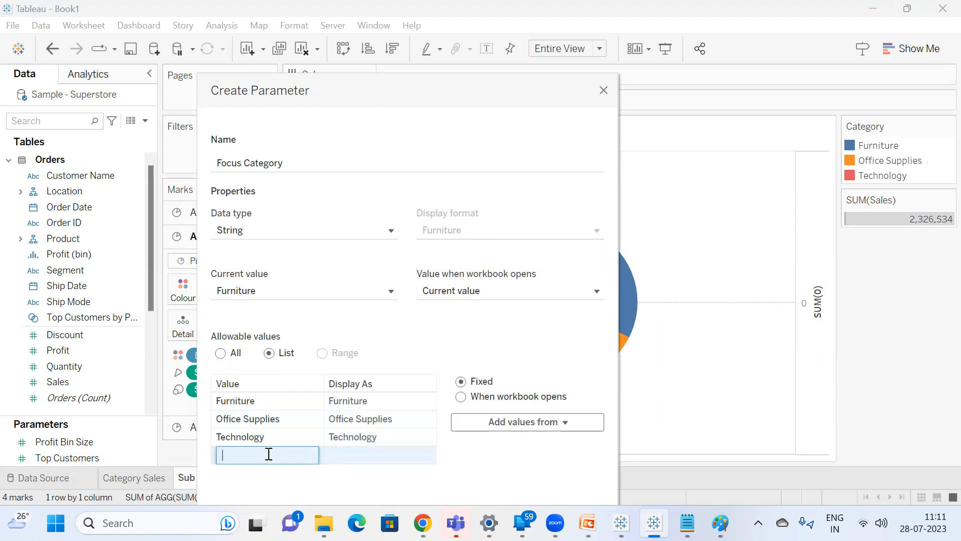
text(Reset)
key(Return)
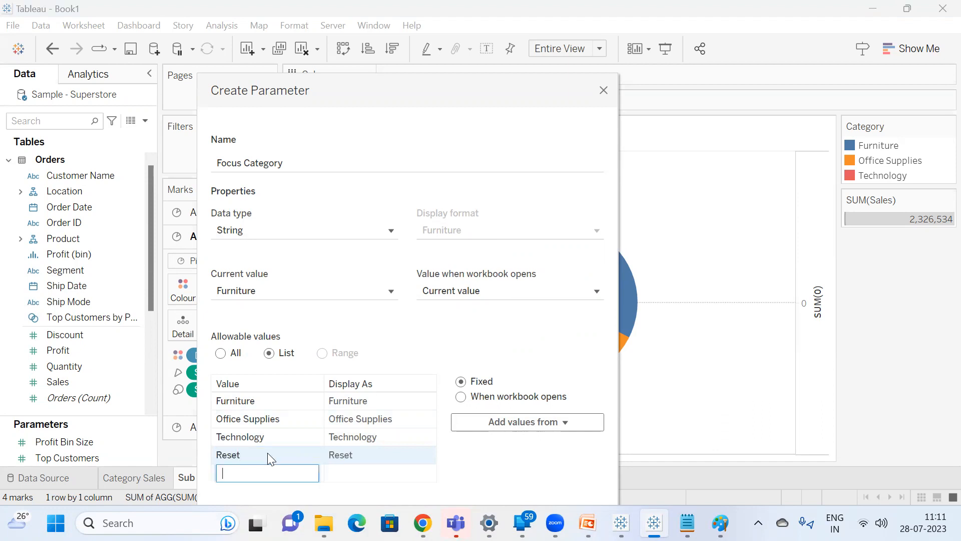
drag(345, 70, 288, 24)
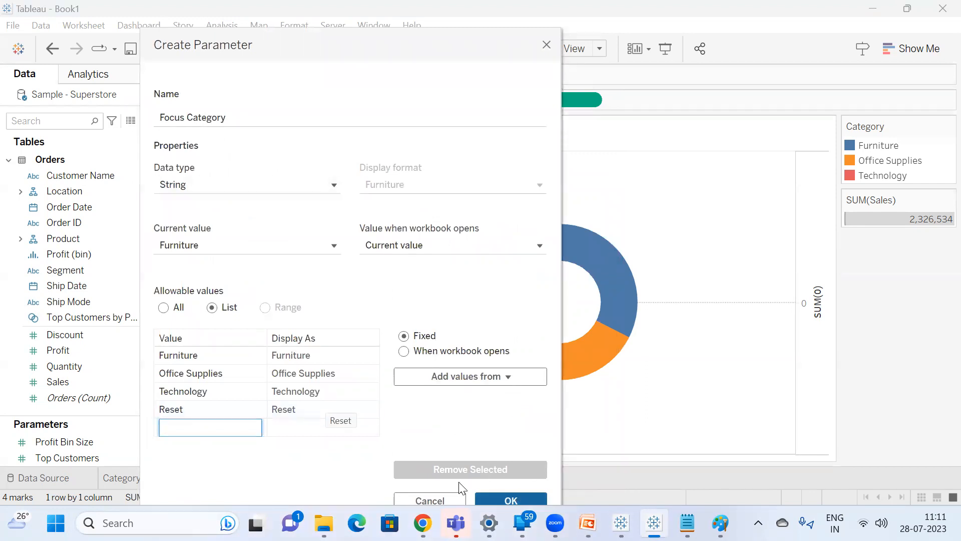
click(511, 496)
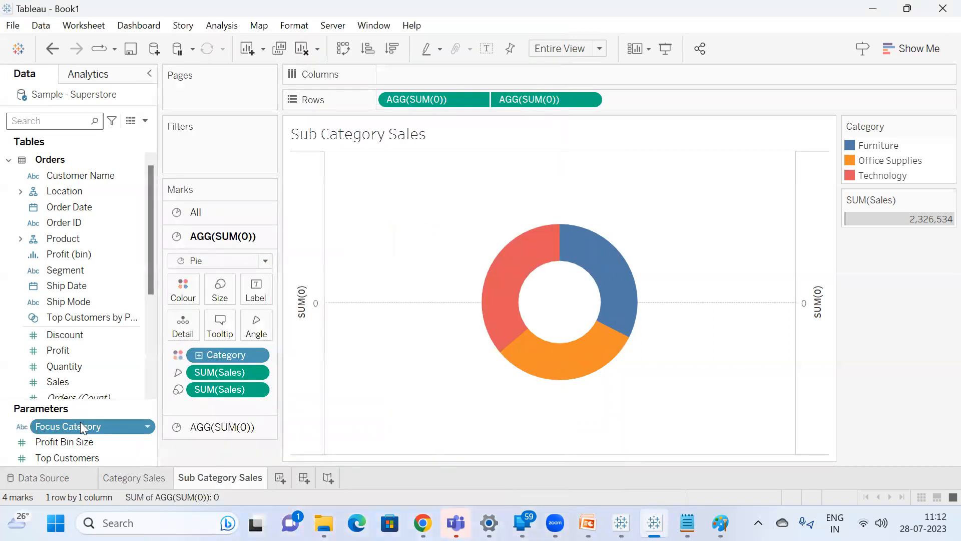
Show the Focus Category parameter control and try its Office Supplies, Technology and Reset values, returning it to Furniture.
right_click(81, 425)
click(131, 163)
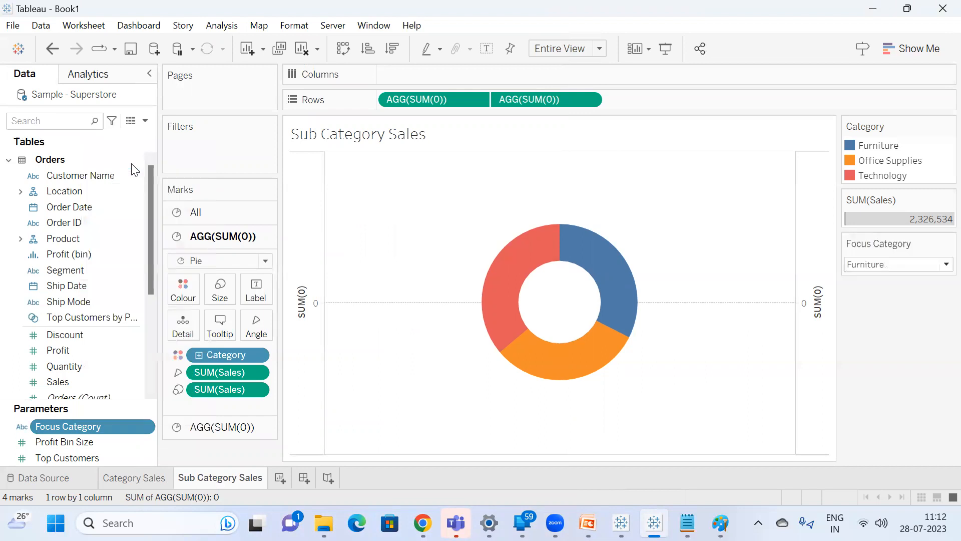
click(892, 264)
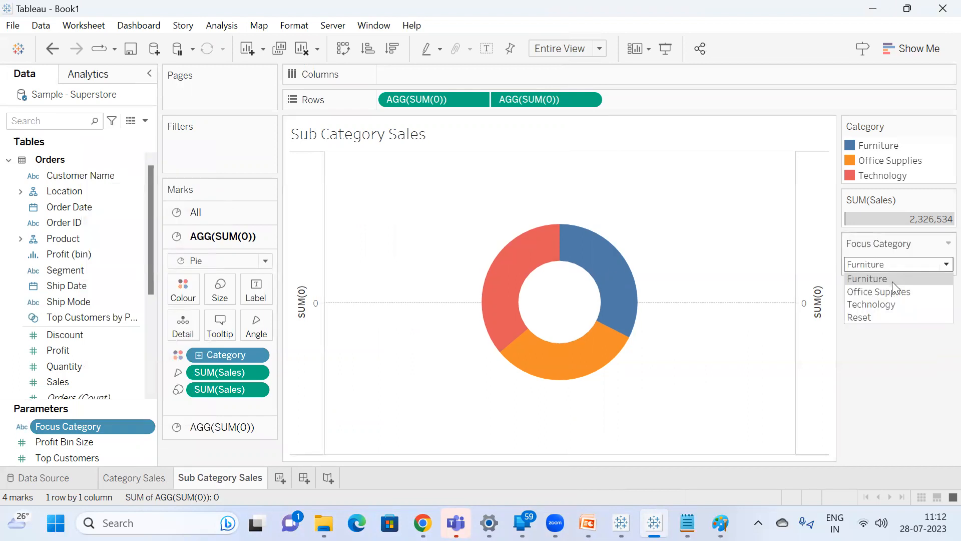
click(892, 280)
click(893, 266)
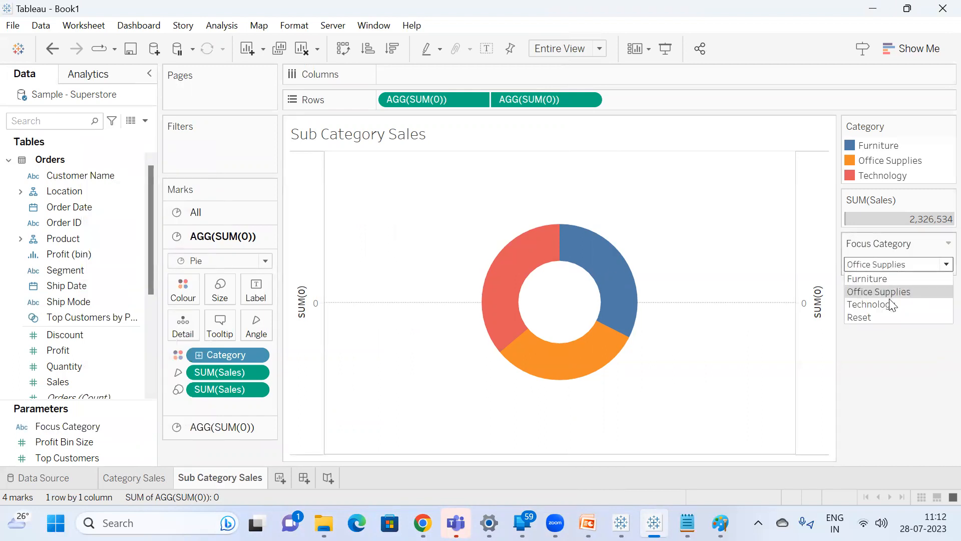
click(891, 304)
click(903, 264)
click(878, 316)
click(891, 265)
click(890, 277)
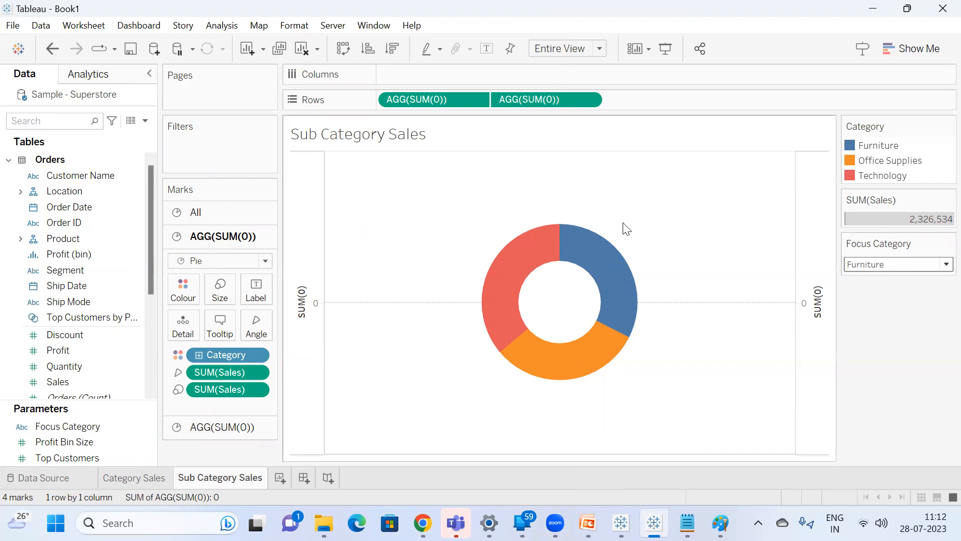
Inspect the donut slices with Focus Category at Furniture, and set the parameter to Office Supplies to compare.
mouse_move(587, 323)
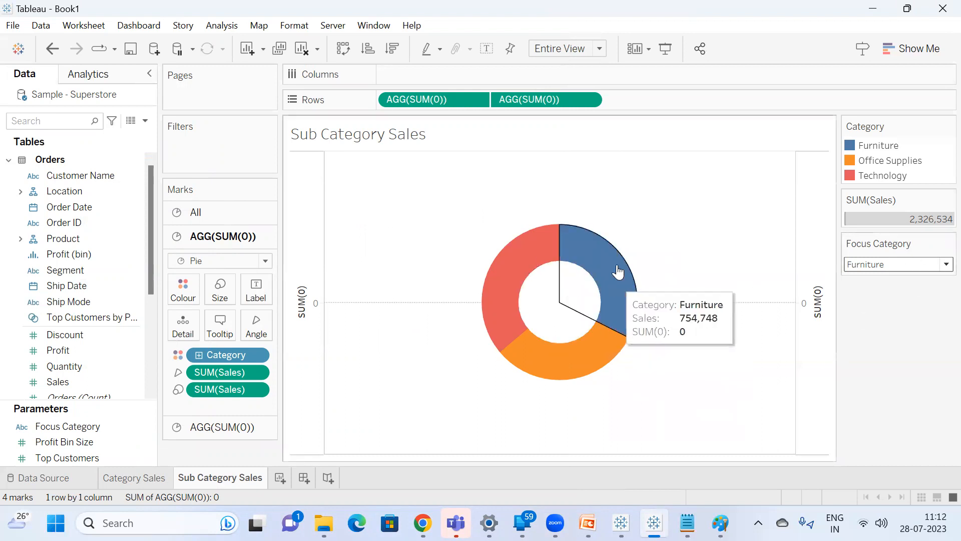
click(906, 269)
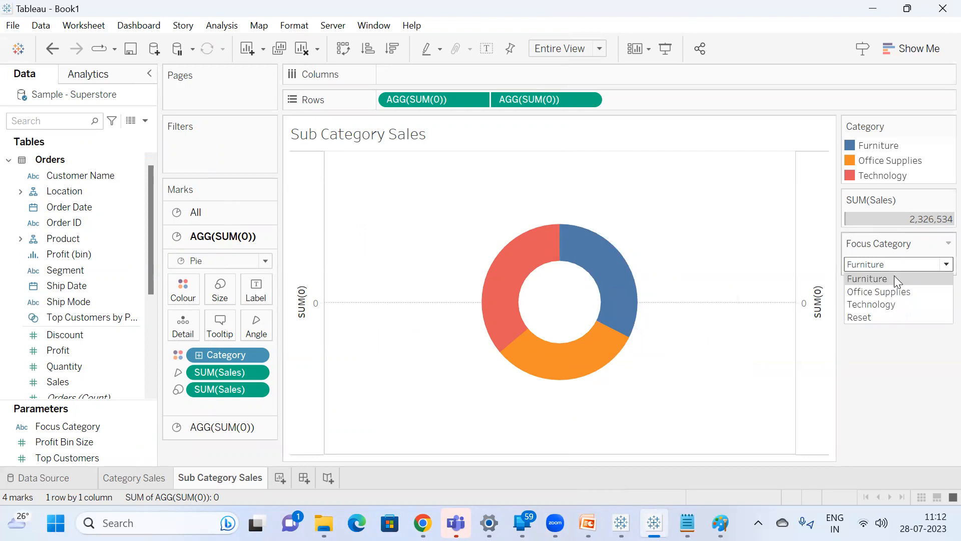
click(894, 276)
mouse_move(515, 263)
mouse_move(626, 287)
click(907, 269)
click(892, 292)
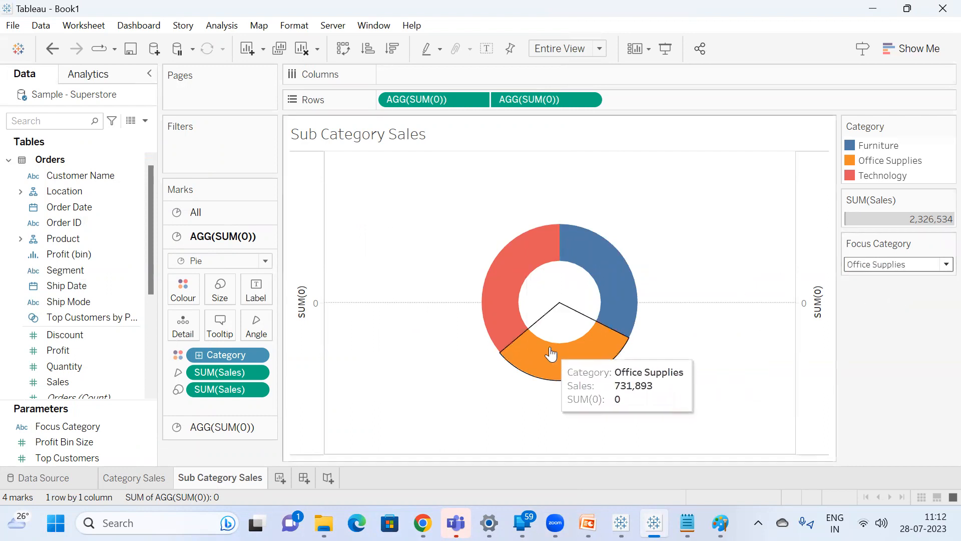
mouse_move(528, 289)
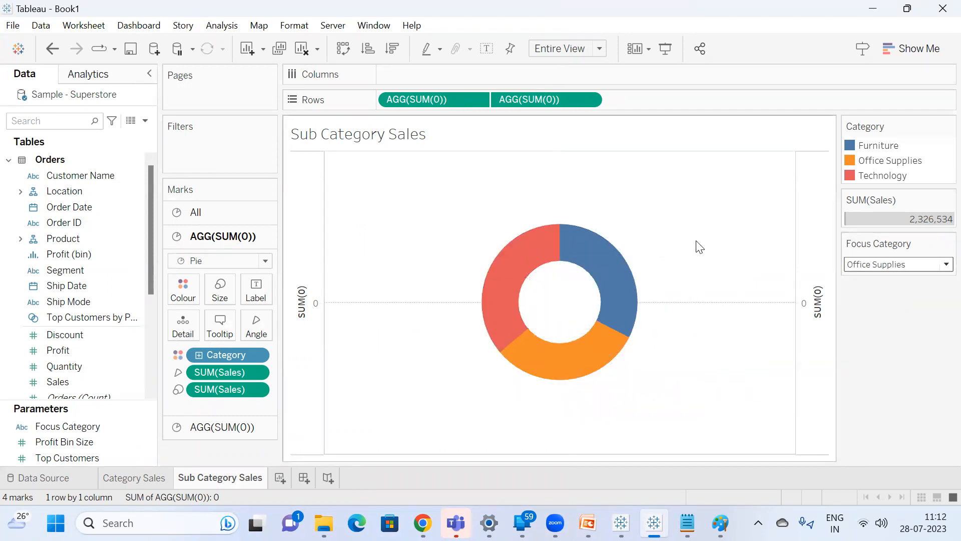
Remove the Category field from the colour encoding of the outer pie on Sub Category Sales.
drag(219, 356, 922, 406)
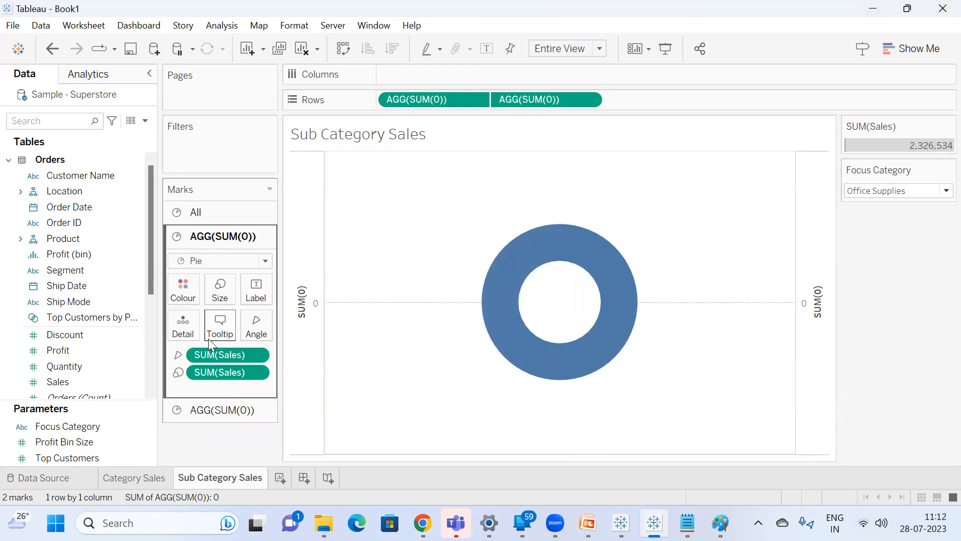
mouse_move(557, 256)
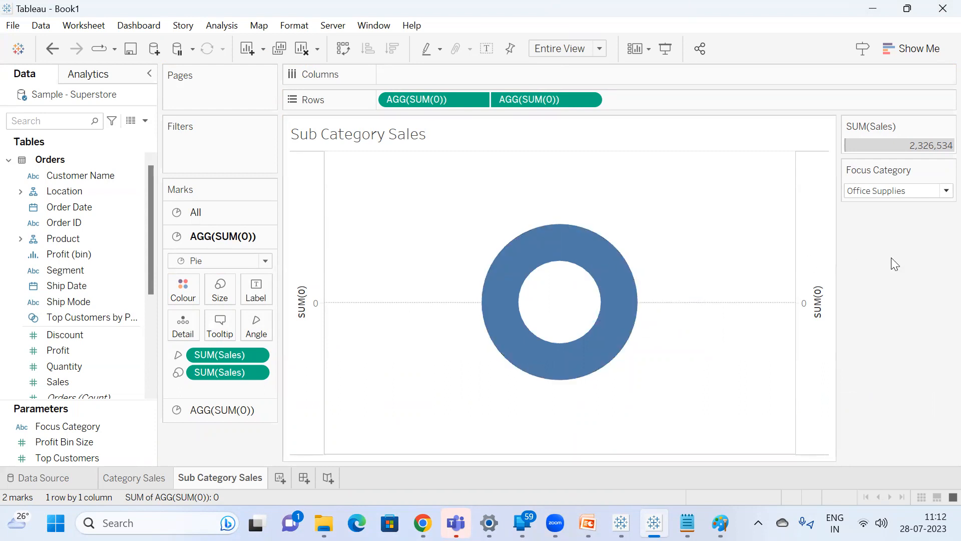
click(918, 192)
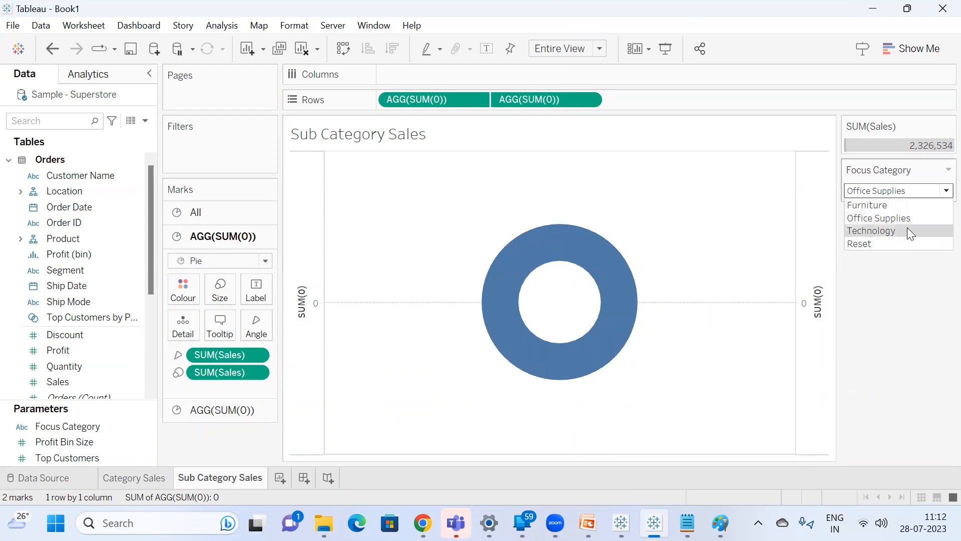
click(889, 304)
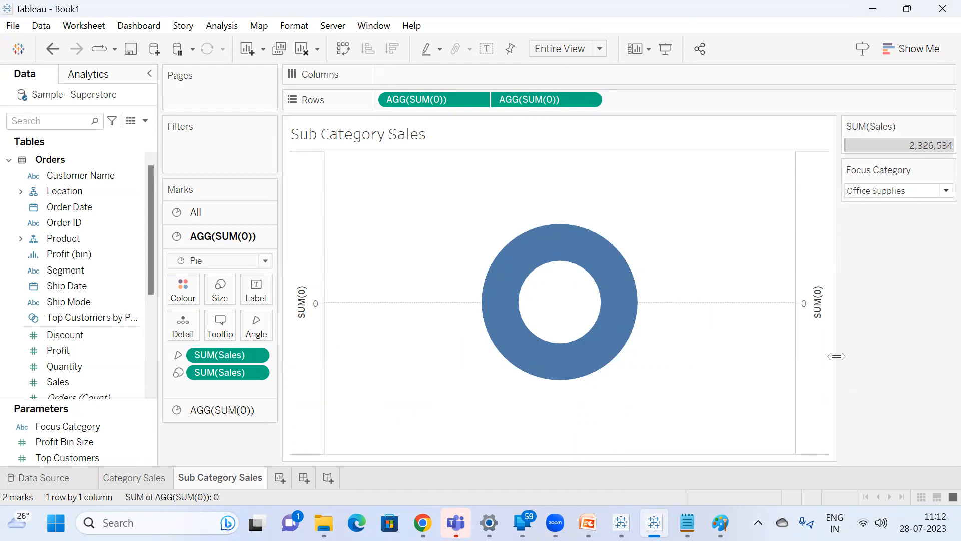
Start a new calculated field and name it Selected Category.
click(145, 121)
click(72, 137)
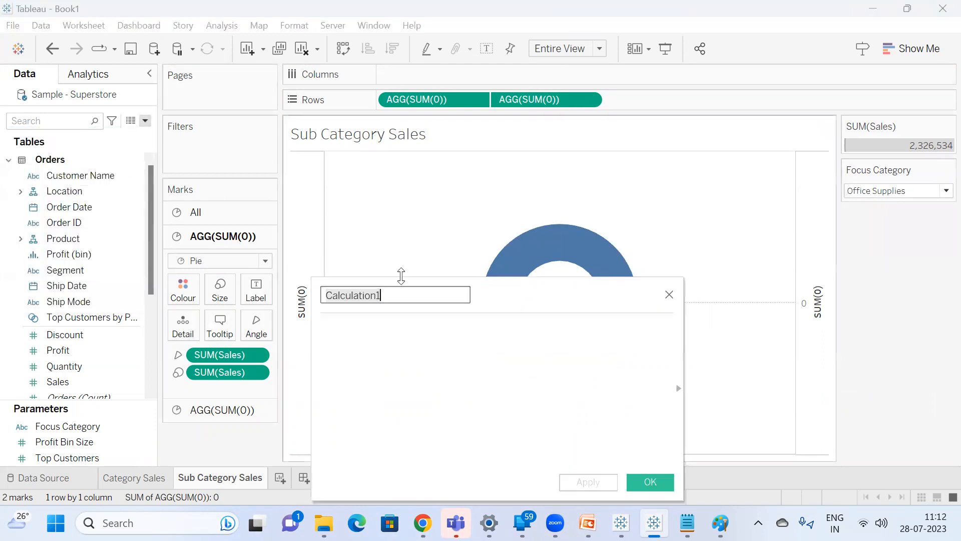
text(Co)
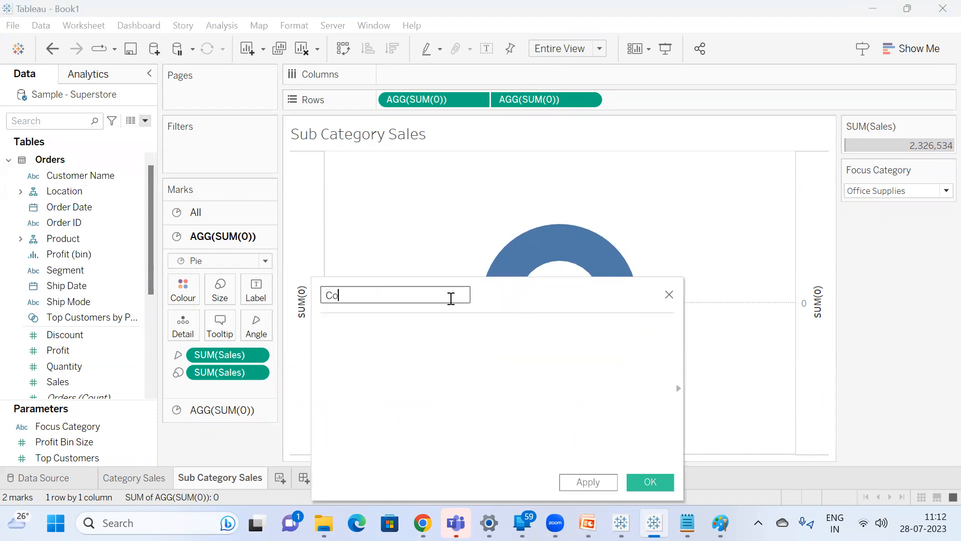
text(lor Col)
key(BackSpace)
key(BackSpace)
key(BackSpace)
key(BackSpace)
key(BackSpace)
key(BackSpace)
key(BackSpace)
key(BackSpace)
key(BackSpace)
text(Selected Category)
Enter a string comparison of the parameter and field in the Selected Category formula: STR([Focus Category]=[Category]).
key(Tab)
text(str)
key(Return)
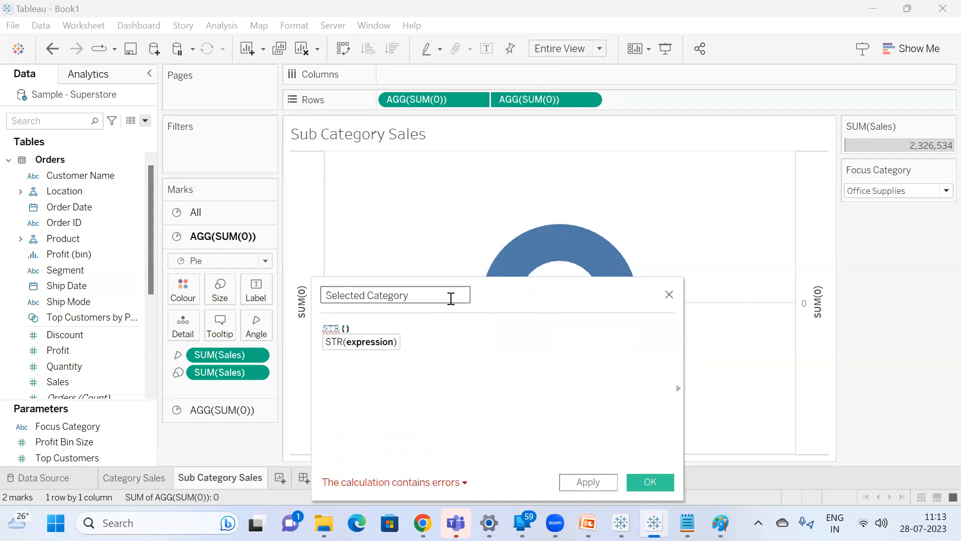
text(fo)
key(Return)
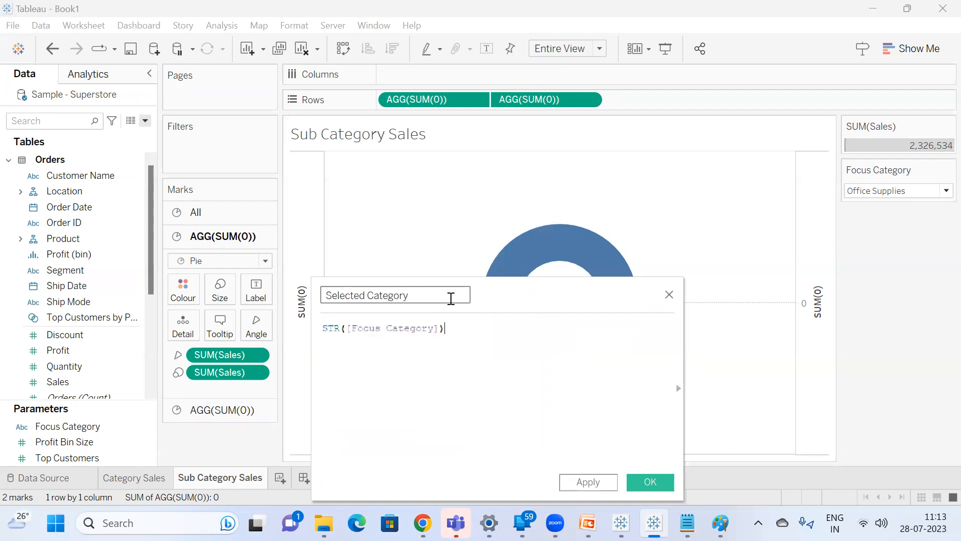
text(=)
double_click(406, 328)
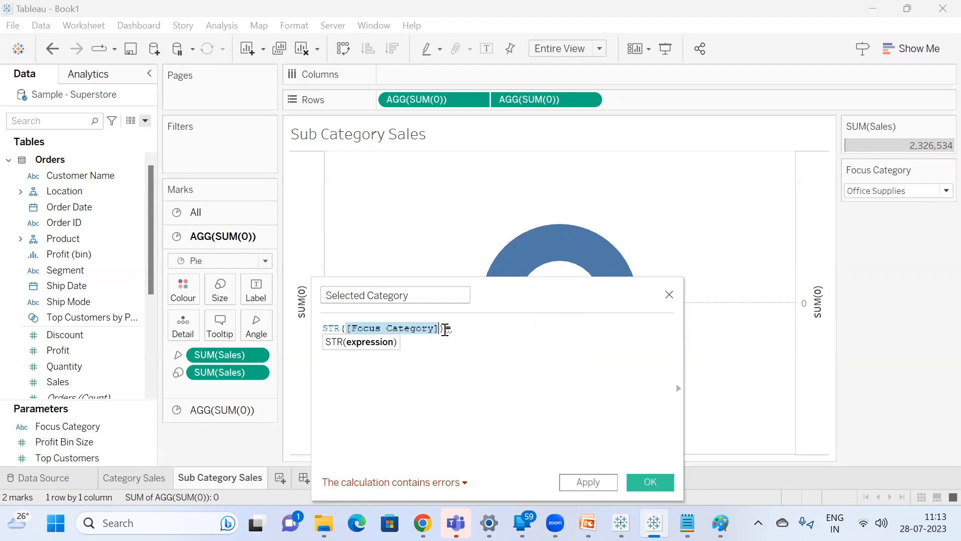
click(446, 329)
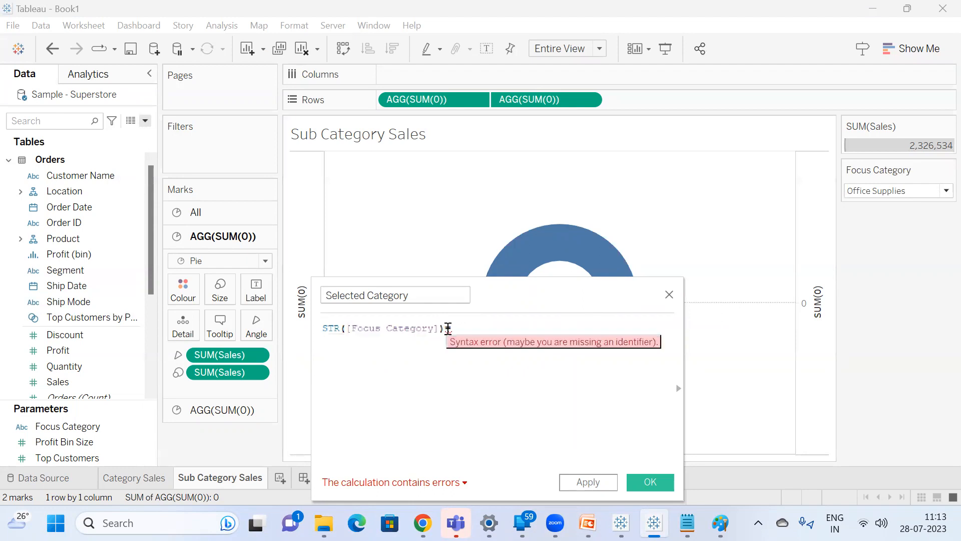
text(=[Category)
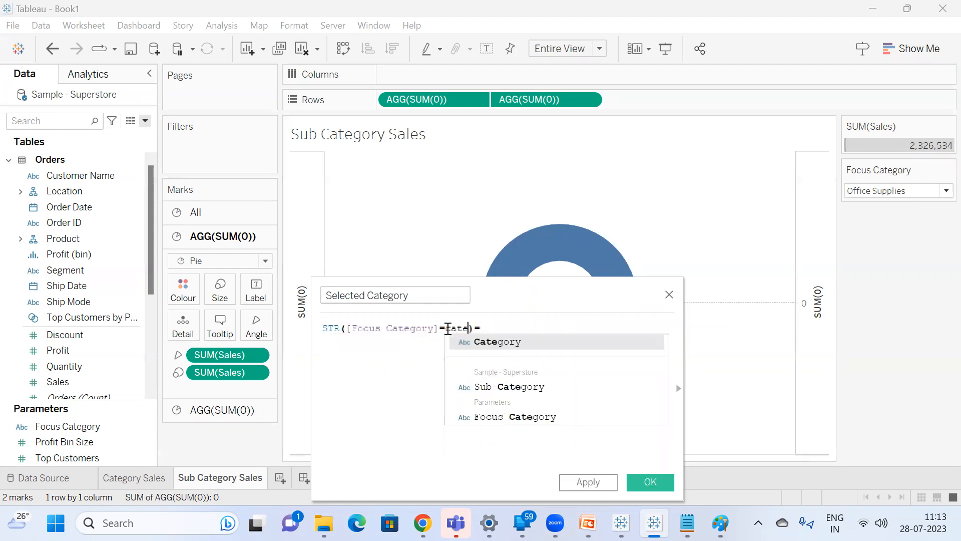
key(Return)
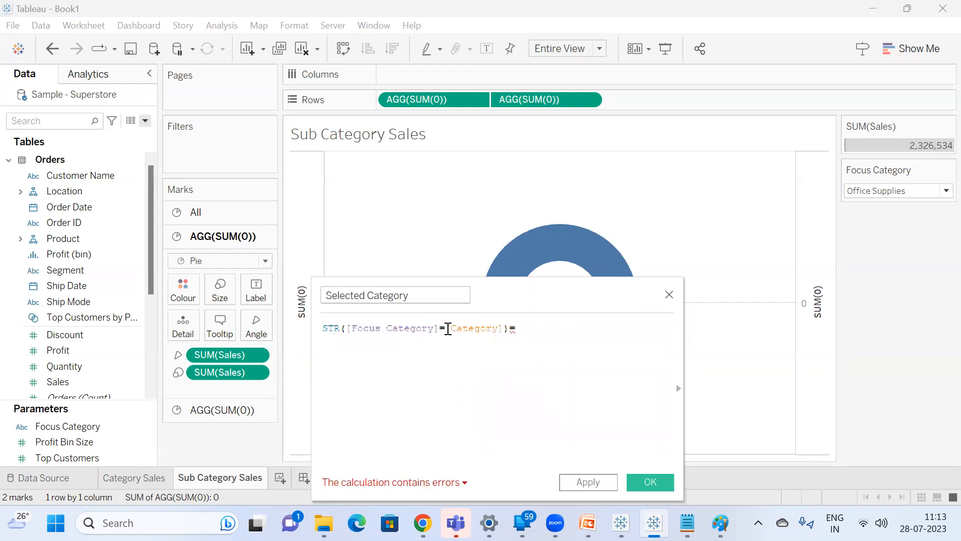
Append +[Category] to the Selected Category formula, save the calculation, and colour the outer pie by it.
key(BackSpace)
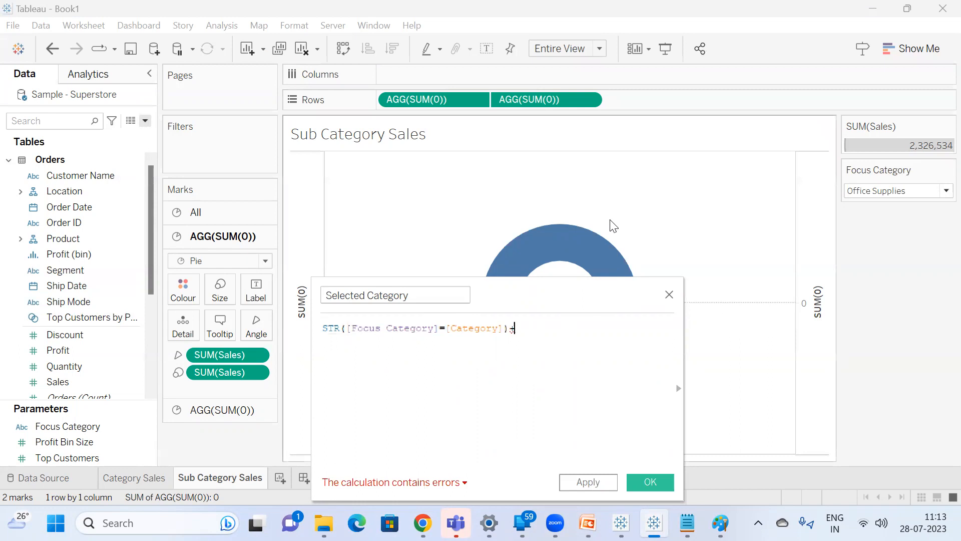
text([Category])
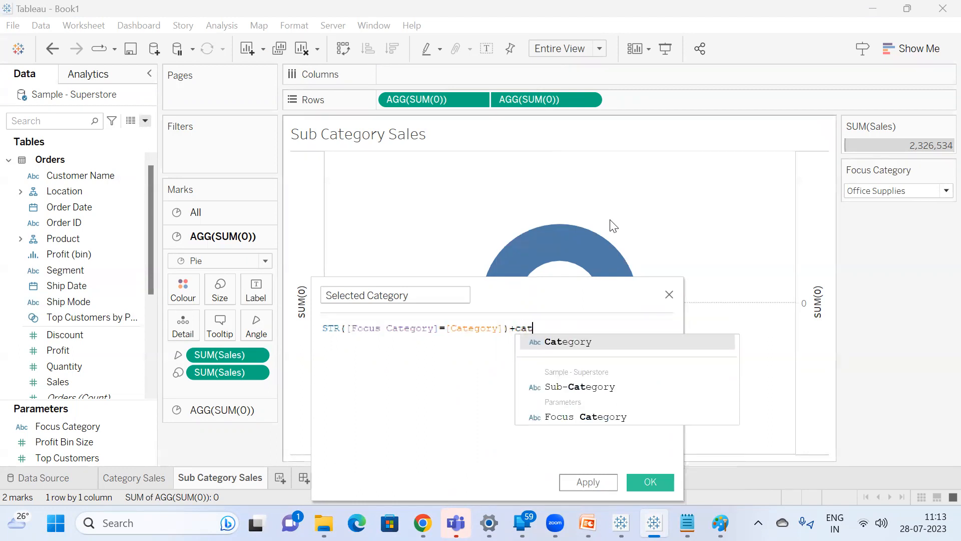
key(Return)
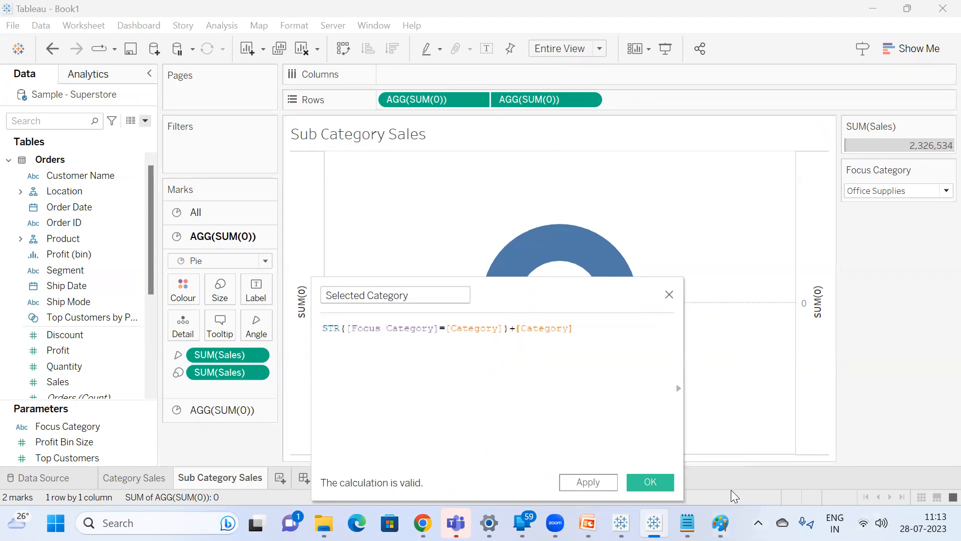
click(650, 483)
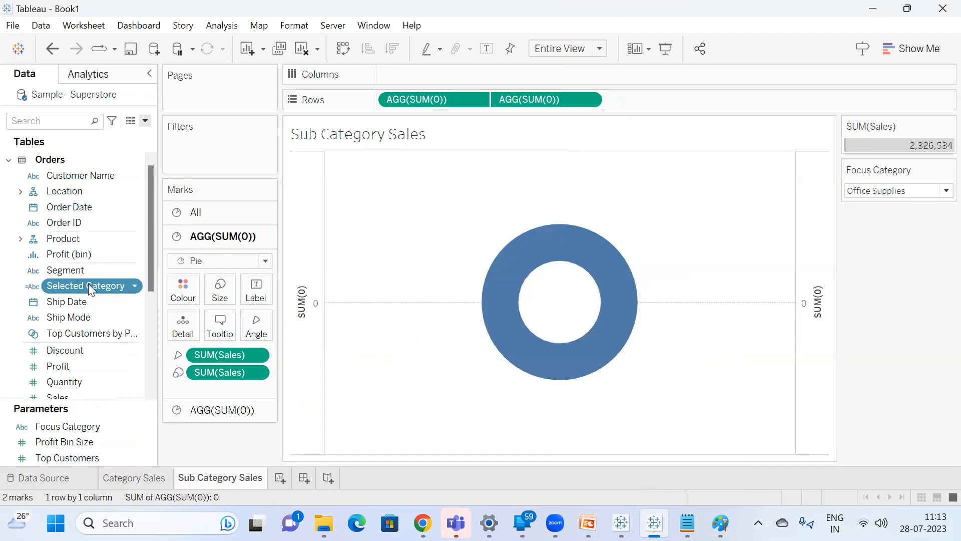
drag(87, 285, 184, 290)
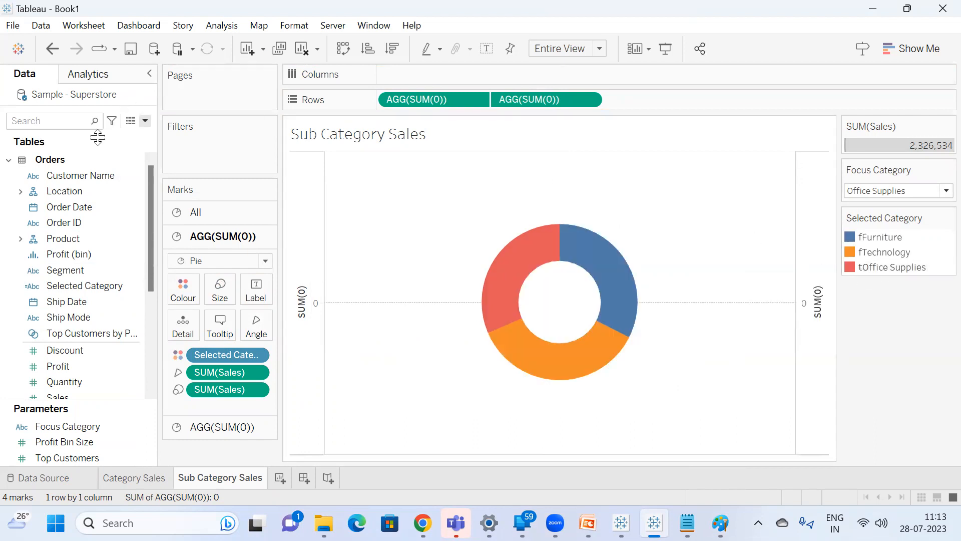
Open the Selected Category calculation and highlight its legend entries one by one to compare them with the formula.
right_click(94, 283)
click(139, 87)
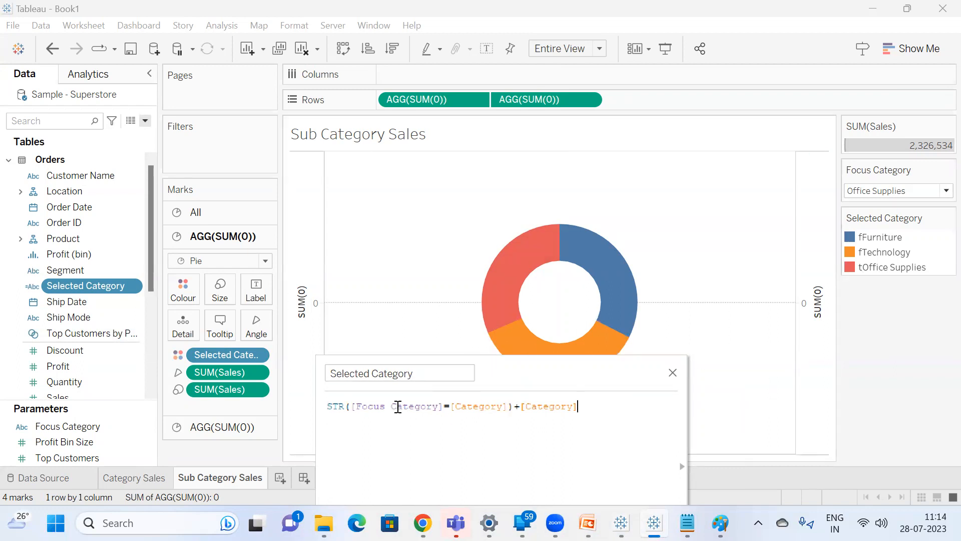
click(397, 407)
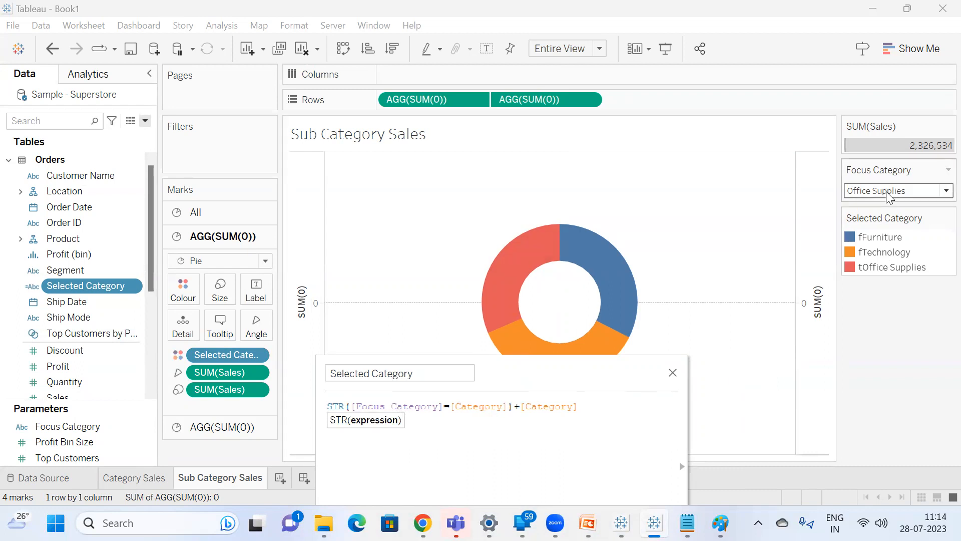
click(864, 253)
click(873, 238)
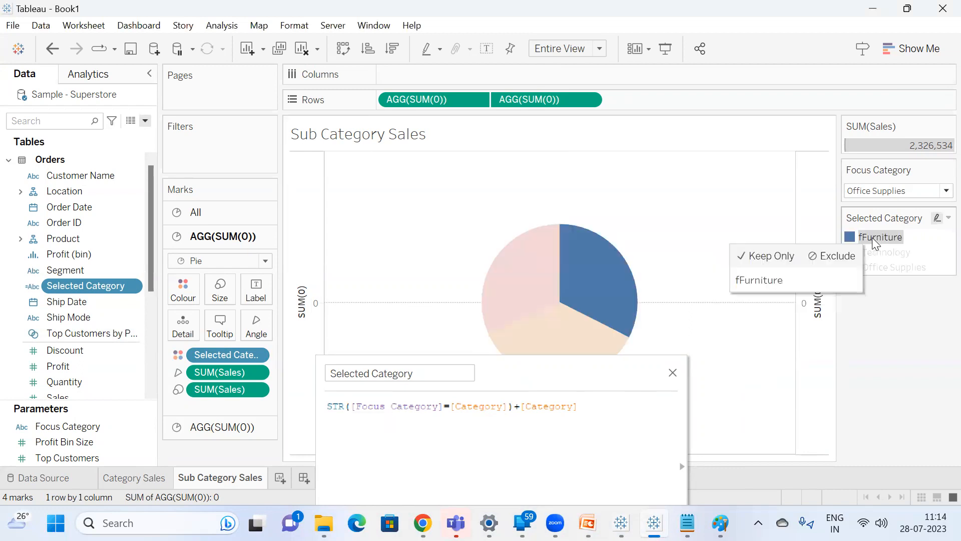
click(874, 253)
click(877, 296)
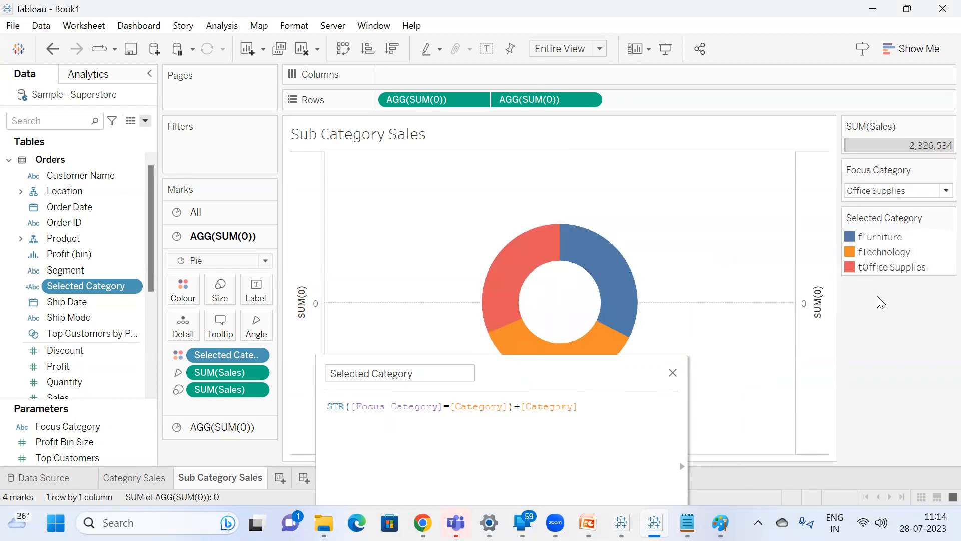
click(878, 271)
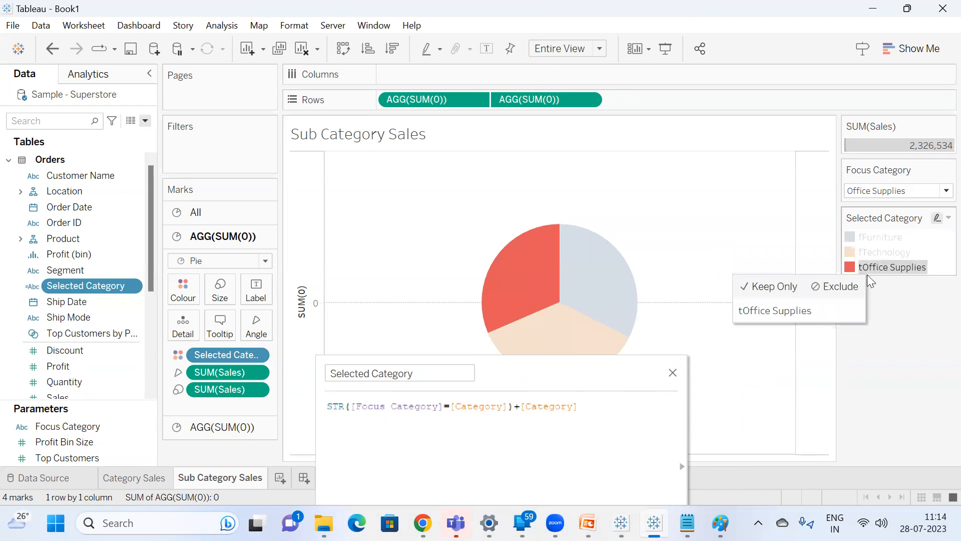
click(879, 325)
Set Focus Category to Technology and highlight each Selected Category legend entry to check its prefix.
click(904, 193)
click(891, 240)
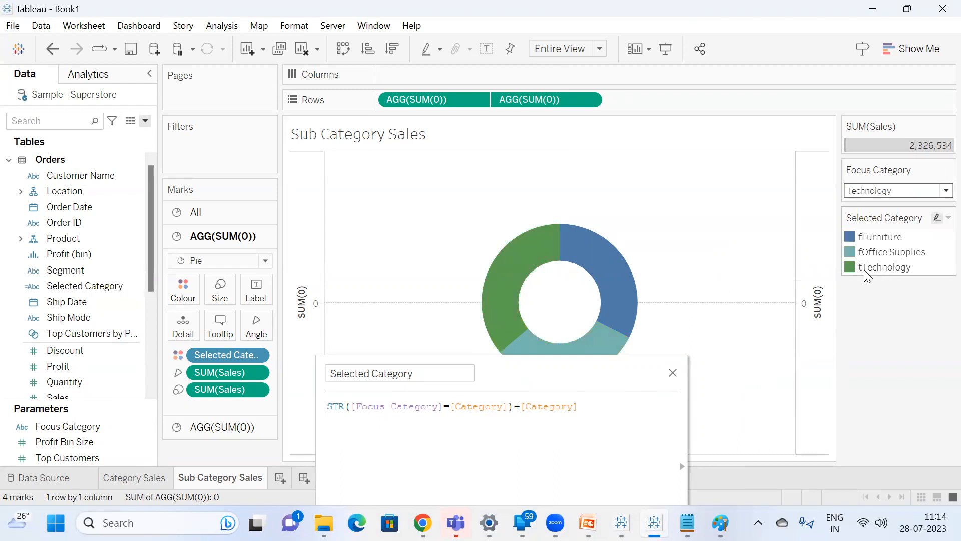
click(864, 270)
click(873, 307)
click(873, 254)
click(868, 235)
click(875, 334)
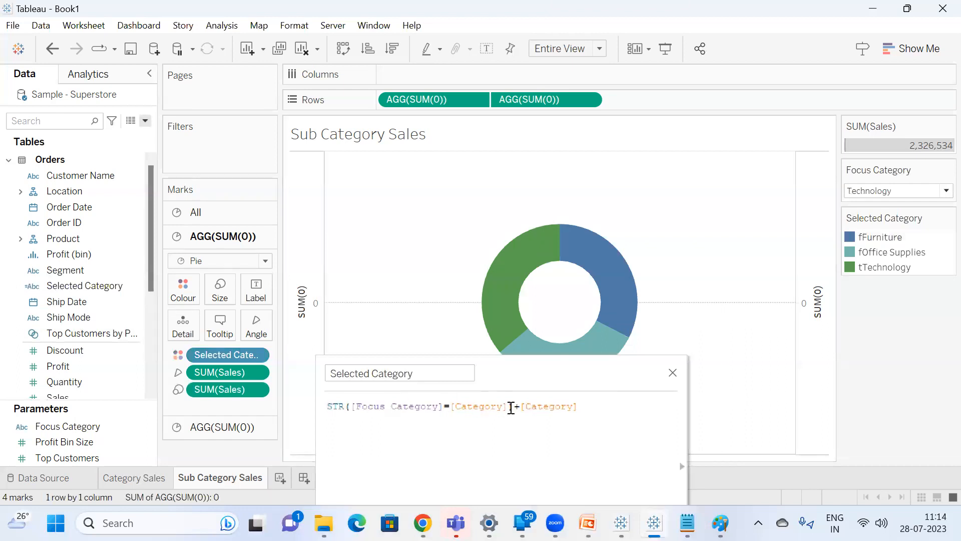
Compare the STR part of the formula with the tTechnology legend entry, and close the calculation editor.
drag(512, 407, 323, 408)
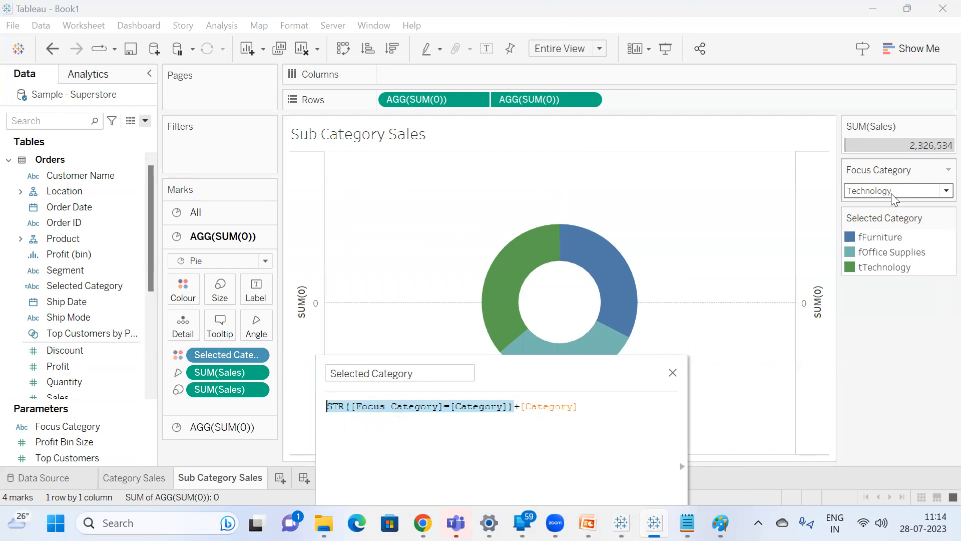
click(864, 269)
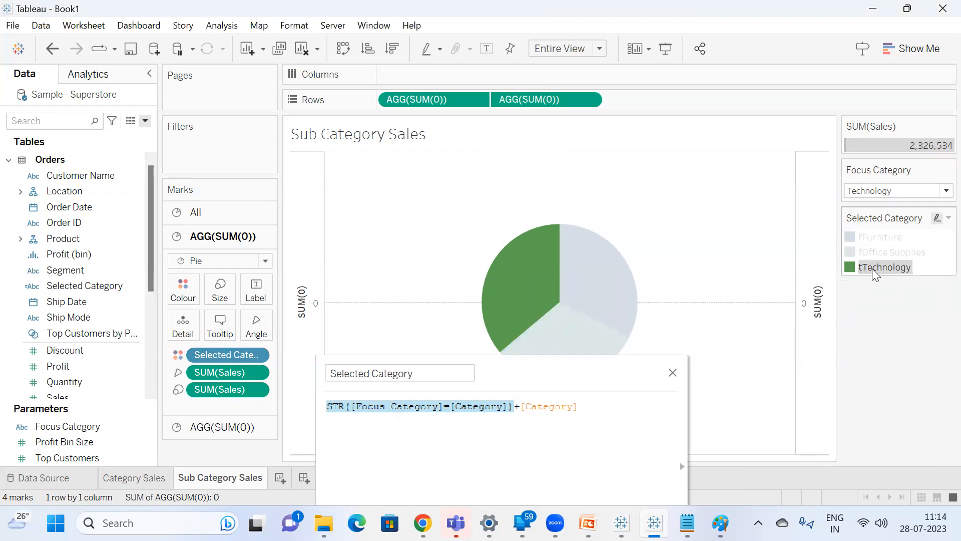
click(672, 373)
Create a new worksheet and add the Selected Category field to its rows.
click(279, 478)
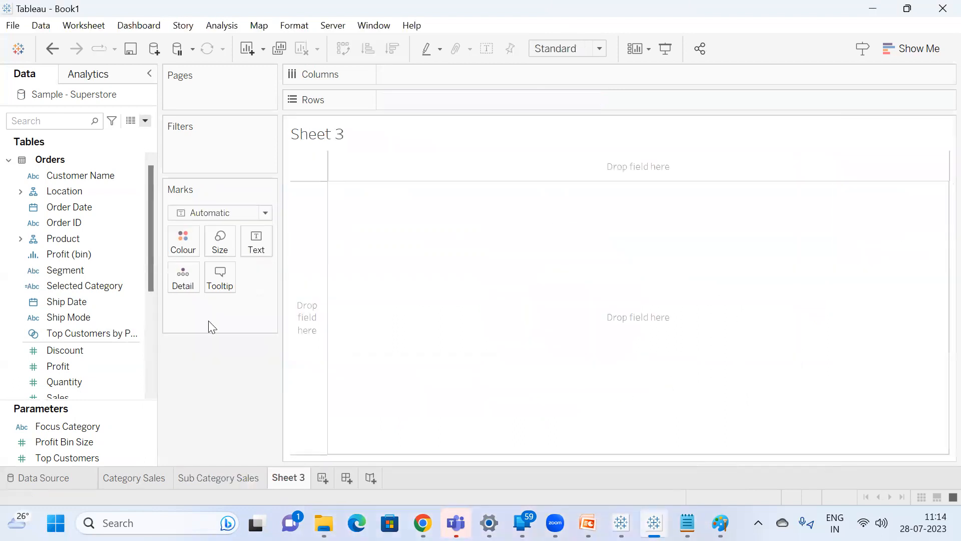
click(62, 121)
text(se)
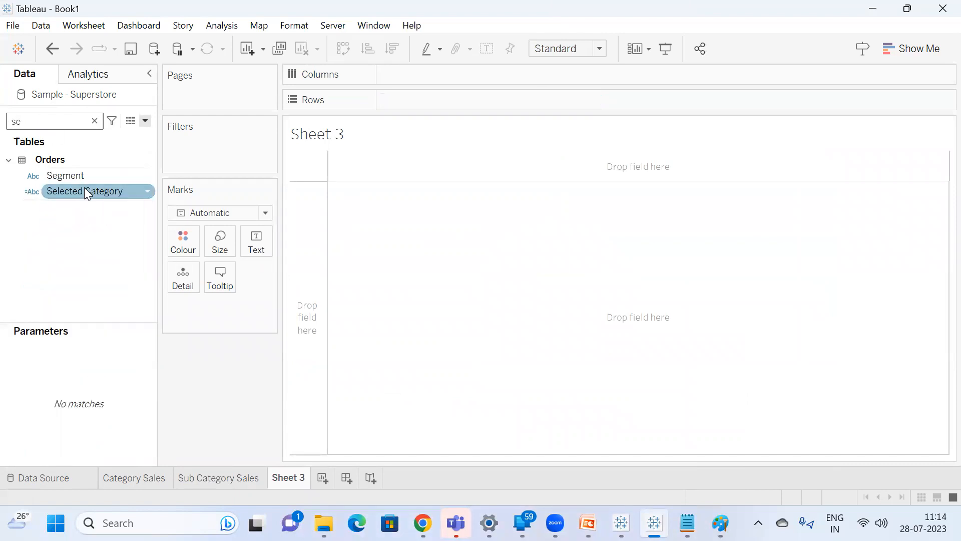
double_click(84, 189)
Open the Selected Category calculation for editing and place the Category field before Selected Category on the rows.
double_click(54, 127)
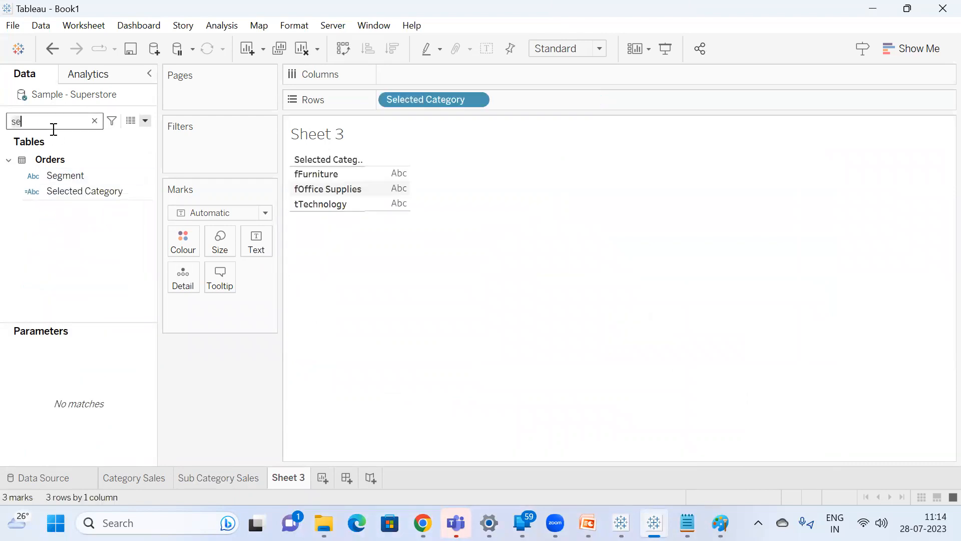
text(ca)
click(90, 243)
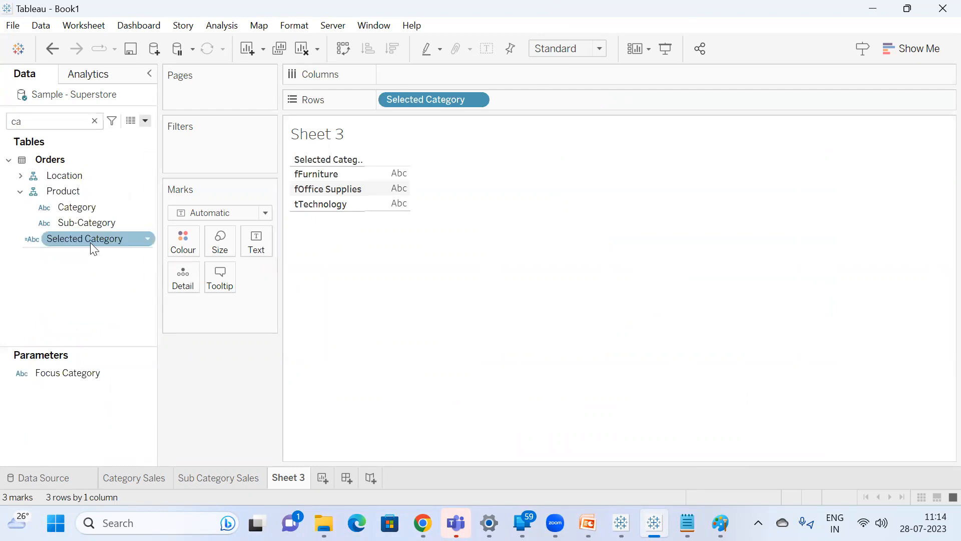
right_click(90, 242)
click(133, 87)
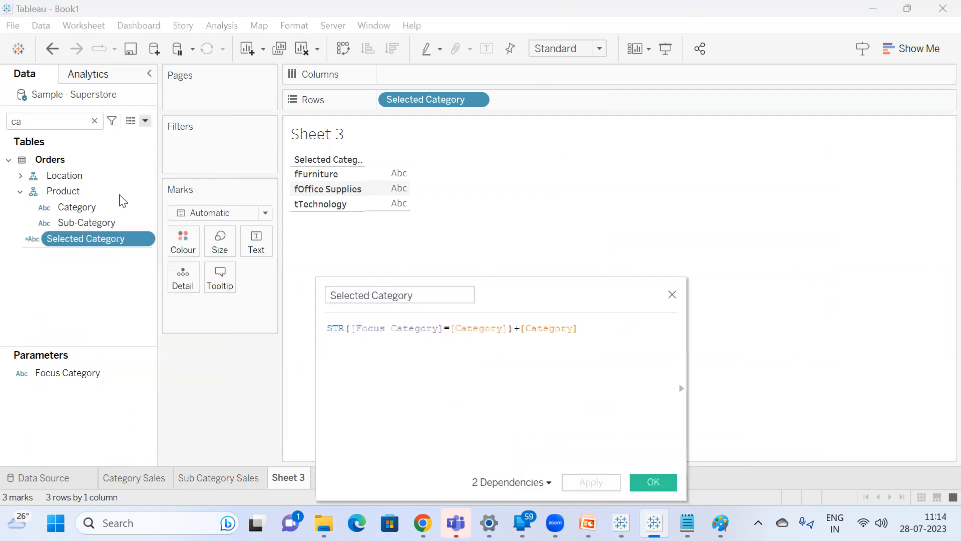
drag(77, 208, 390, 101)
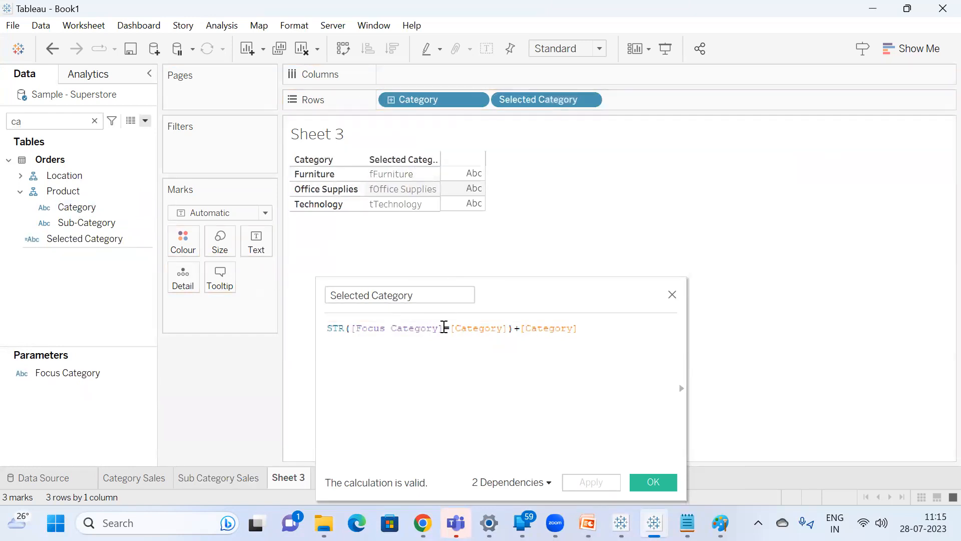
Remove +[Category] from the Selected Category formula and apply the change.
drag(517, 328, 584, 321)
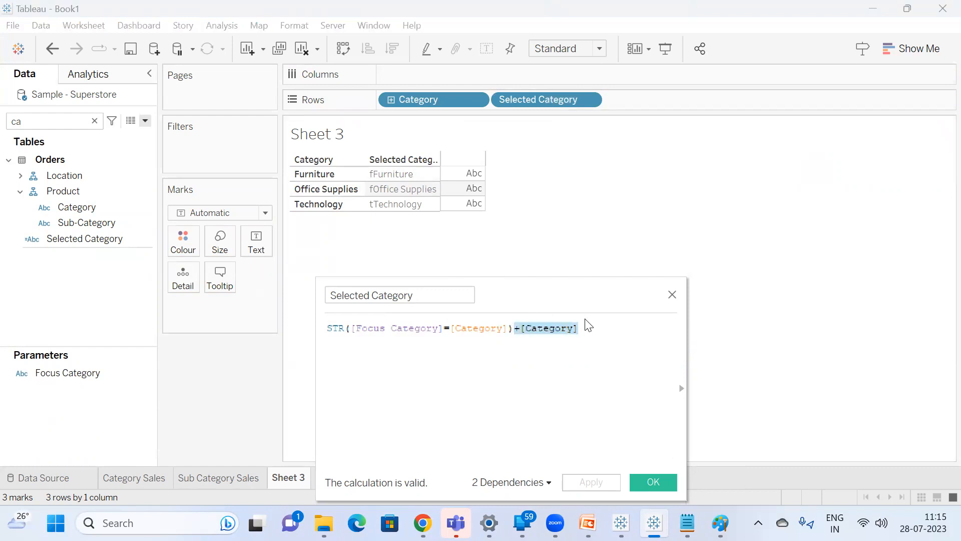
key(BackSpace)
click(591, 482)
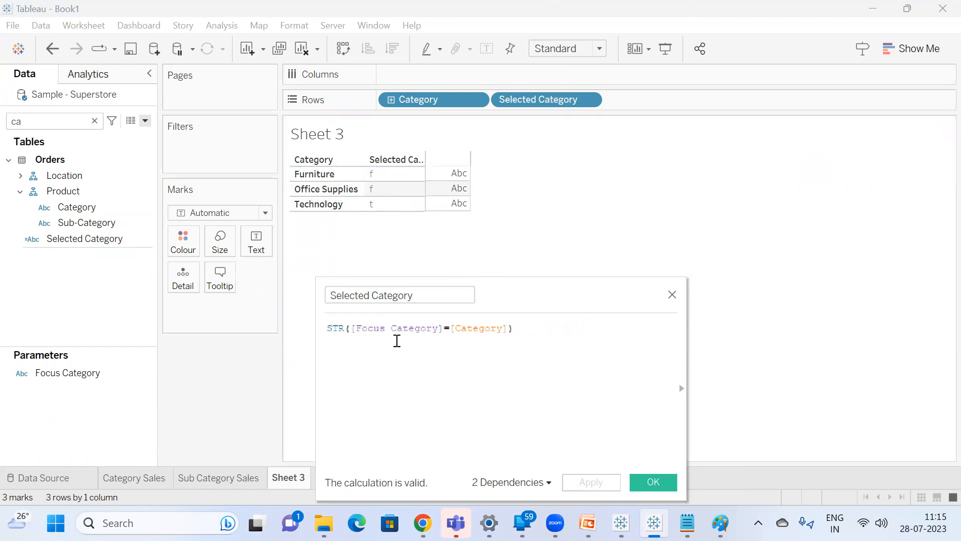
Show the Focus Category parameter control on Sheet 3 and inspect the Selected Category value in the Technology row.
right_click(85, 375)
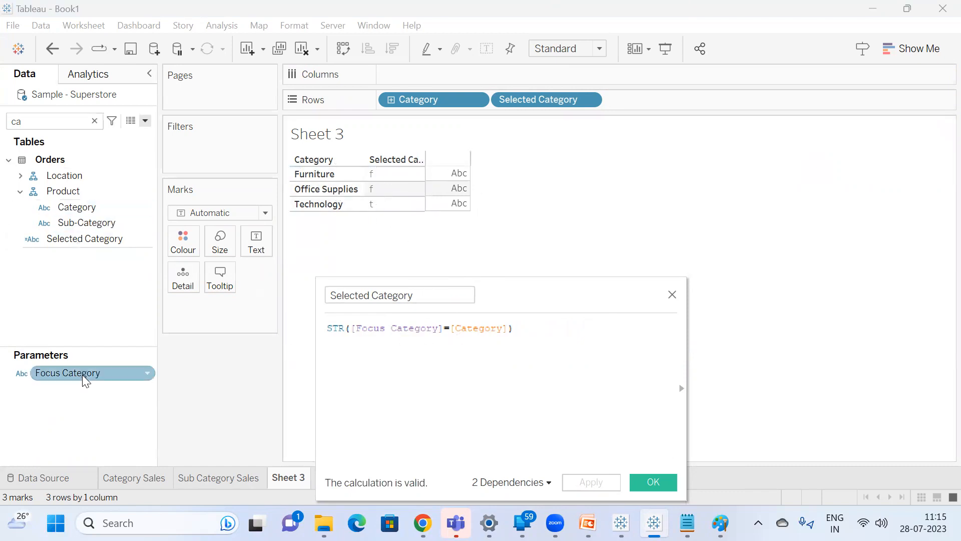
click(138, 114)
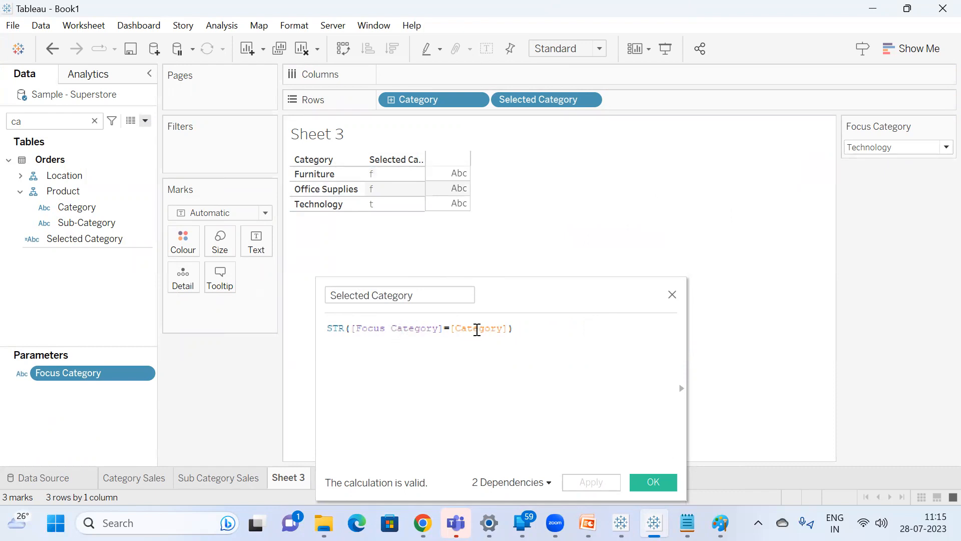
click(381, 209)
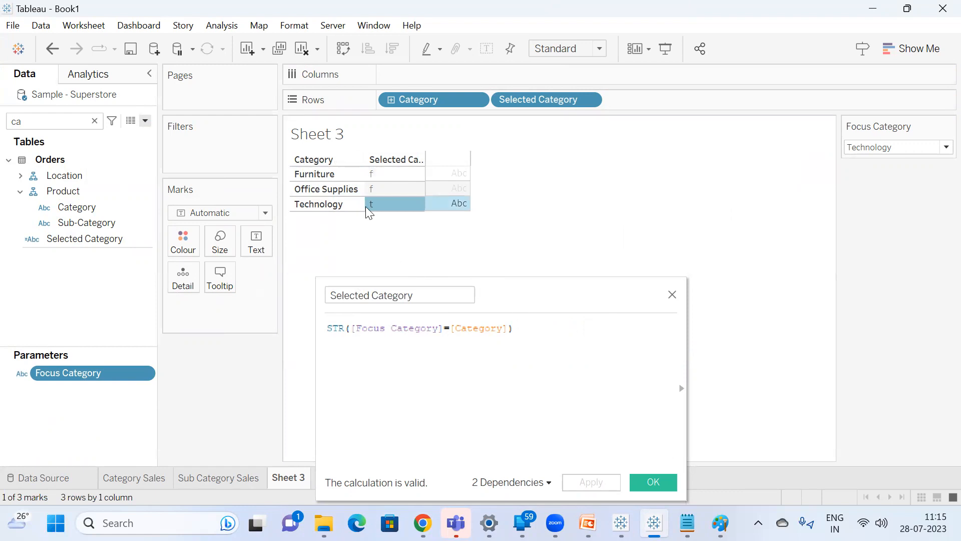
click(380, 216)
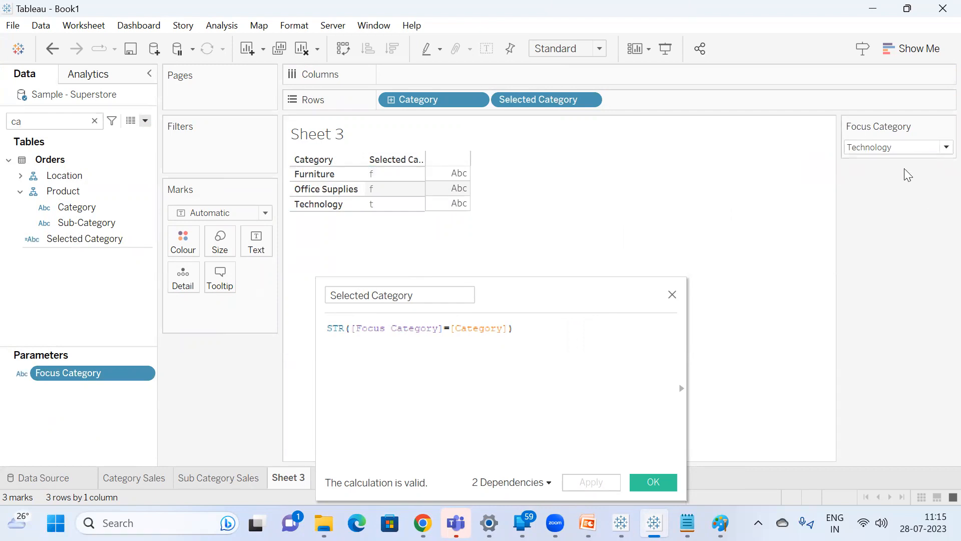
Set Focus Category to Furniture to test the comparison, and return to the end of the Selected Category formula.
click(925, 147)
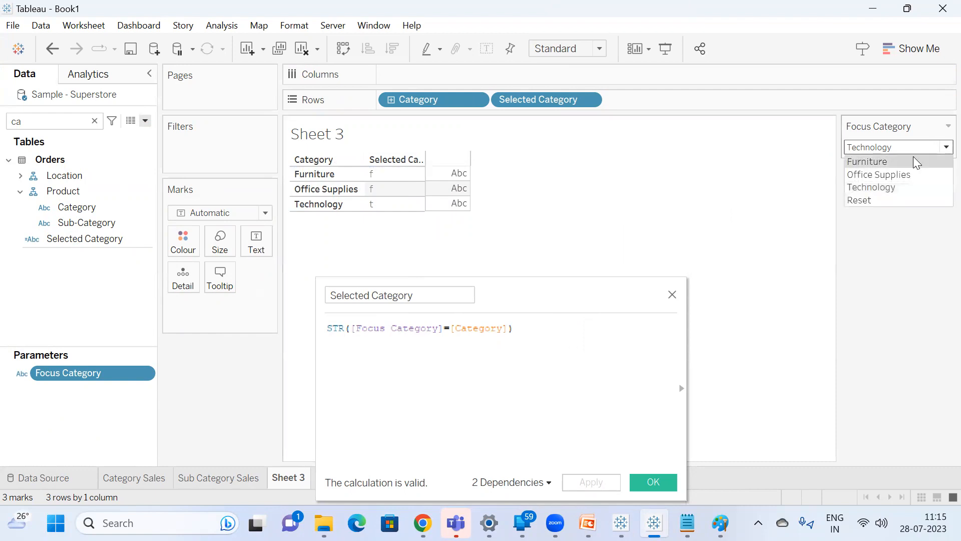
click(916, 162)
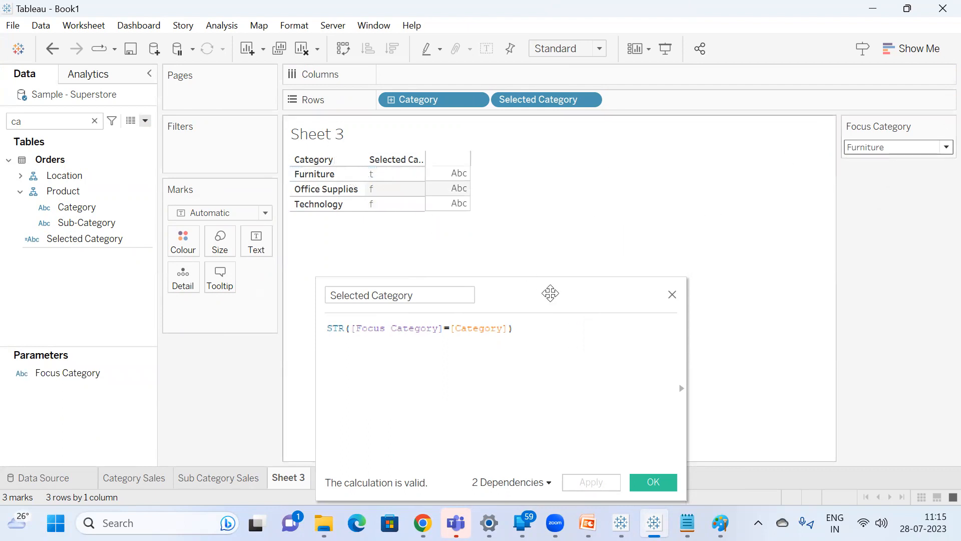
click(542, 327)
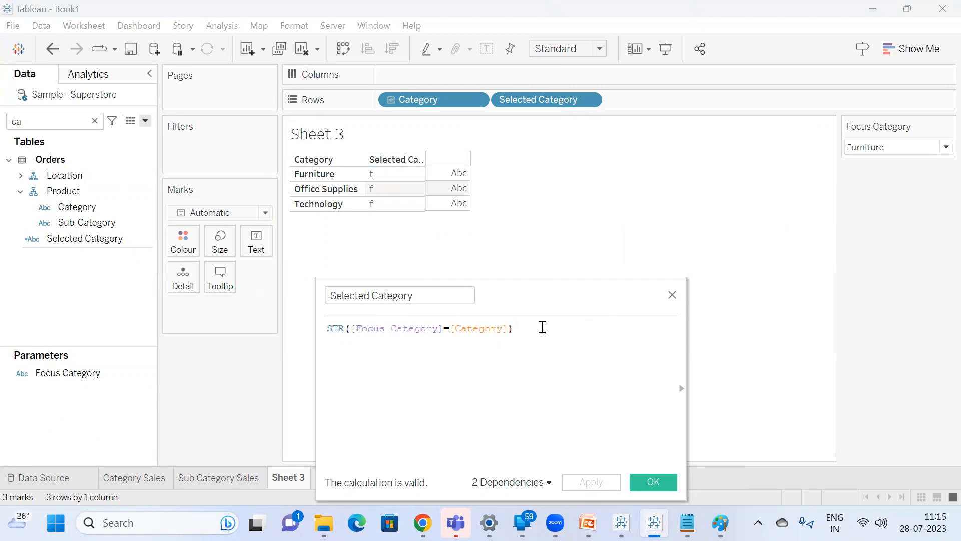
Append +[Category] to the Selected Category formula, save the calculation, and return to the Sub Category Sales sheet.
text(+[Category])
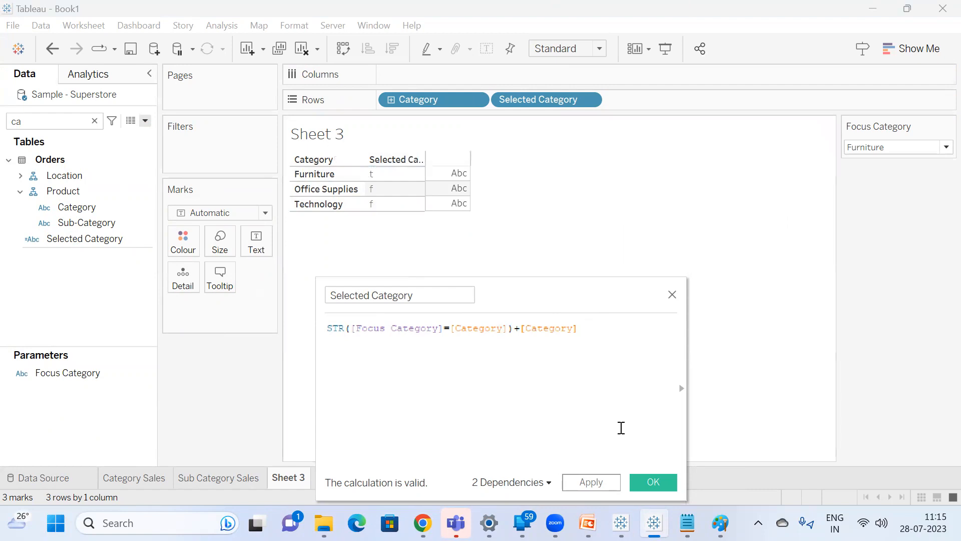
click(651, 482)
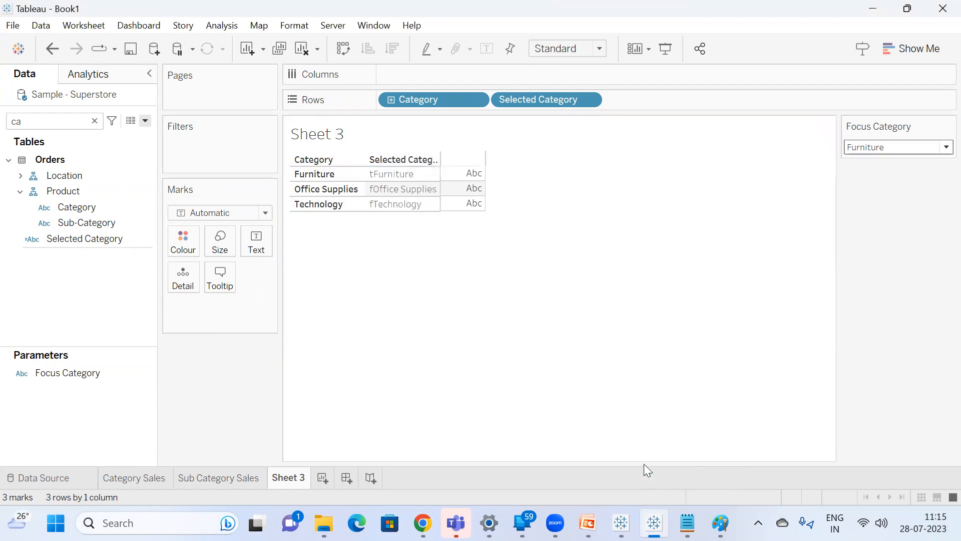
click(225, 478)
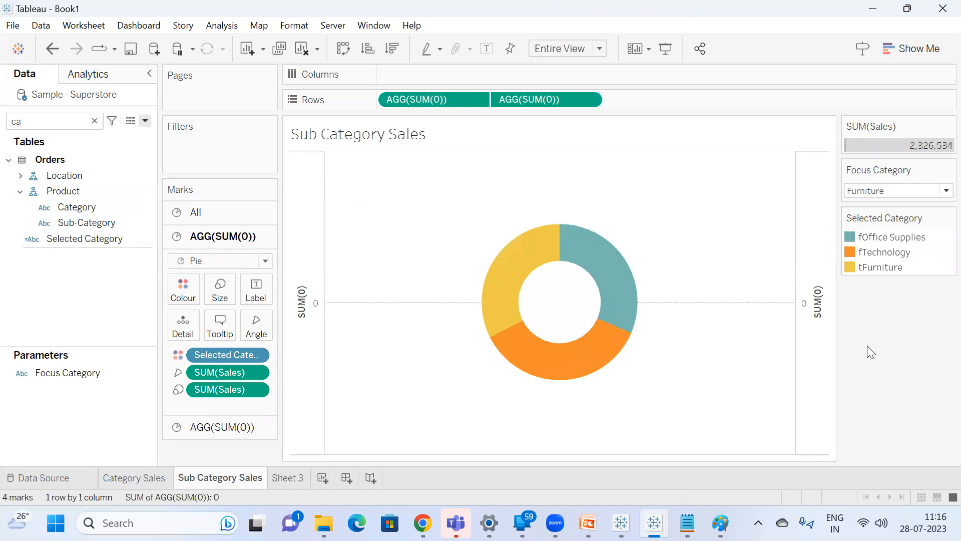
Try removing Selected Category from the donut's colour encoding, and undo the removal.
drag(215, 354, 256, 357)
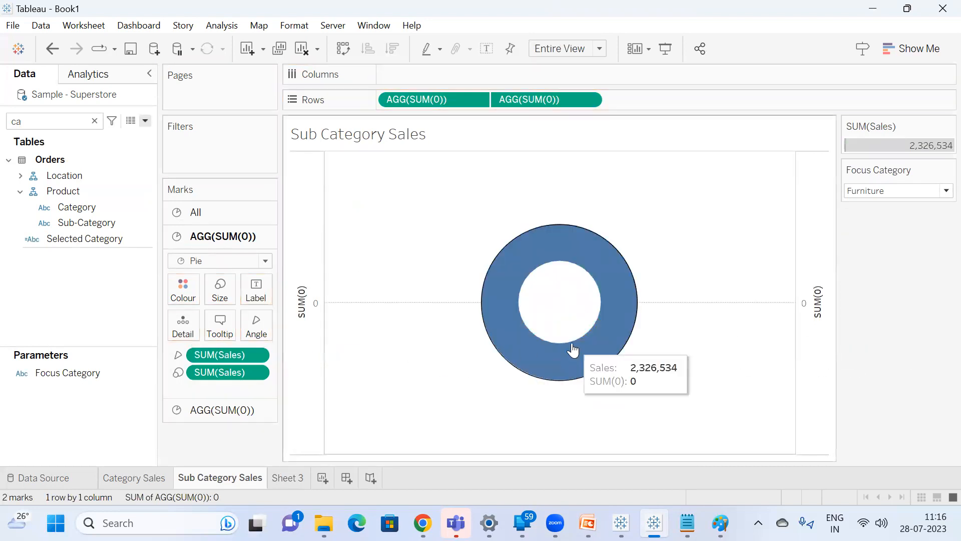
key(ctrl+z)
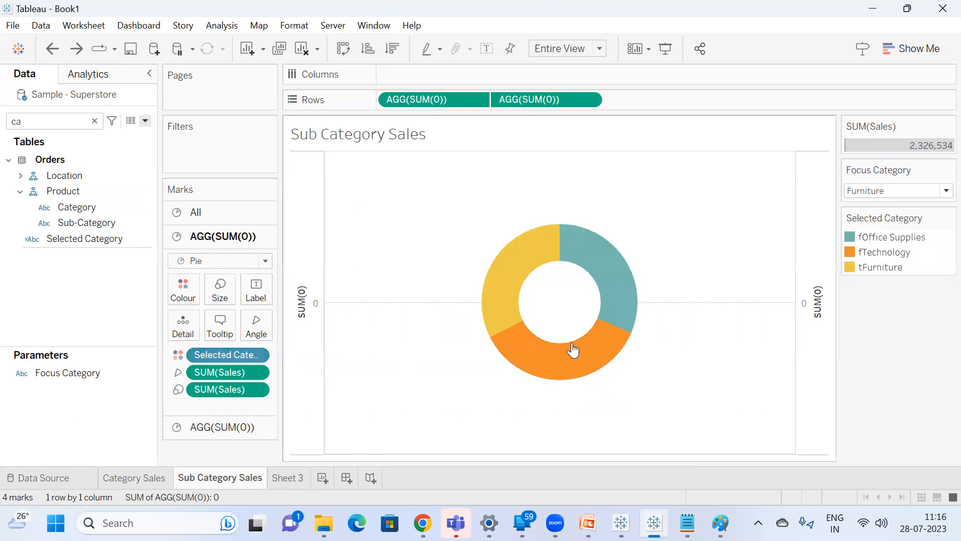
Keep Focus Category at Furniture and set the fTechnology colour of Selected Category to white (#ffffff).
click(889, 191)
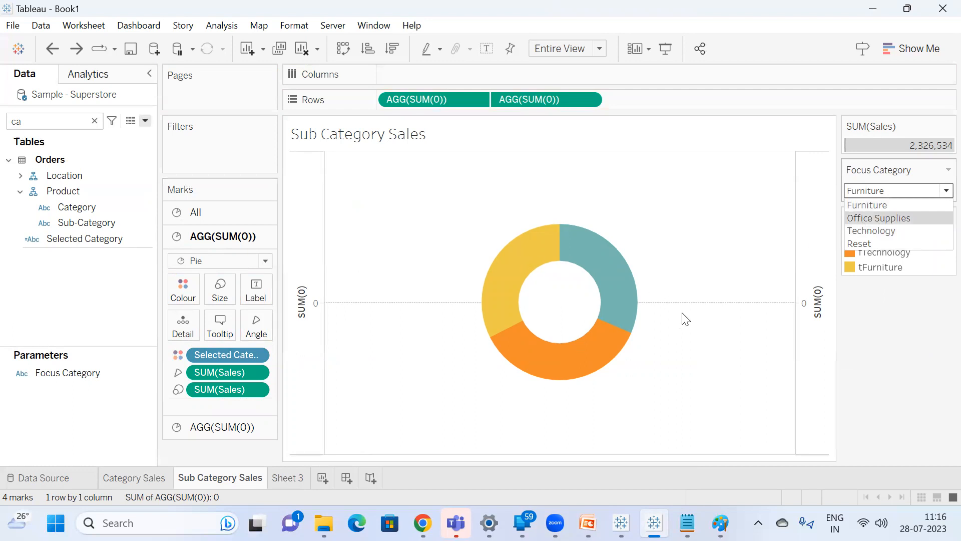
click(737, 250)
click(897, 192)
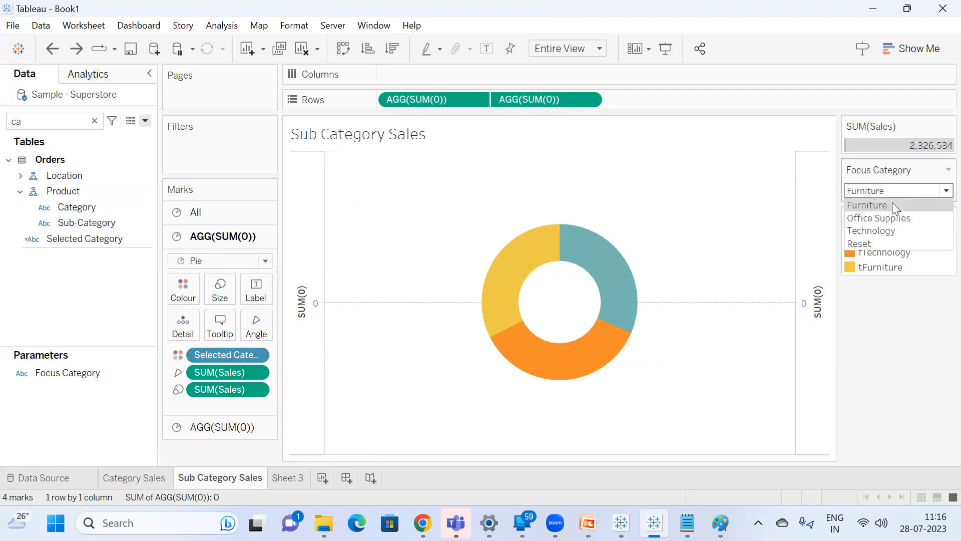
click(892, 205)
double_click(901, 252)
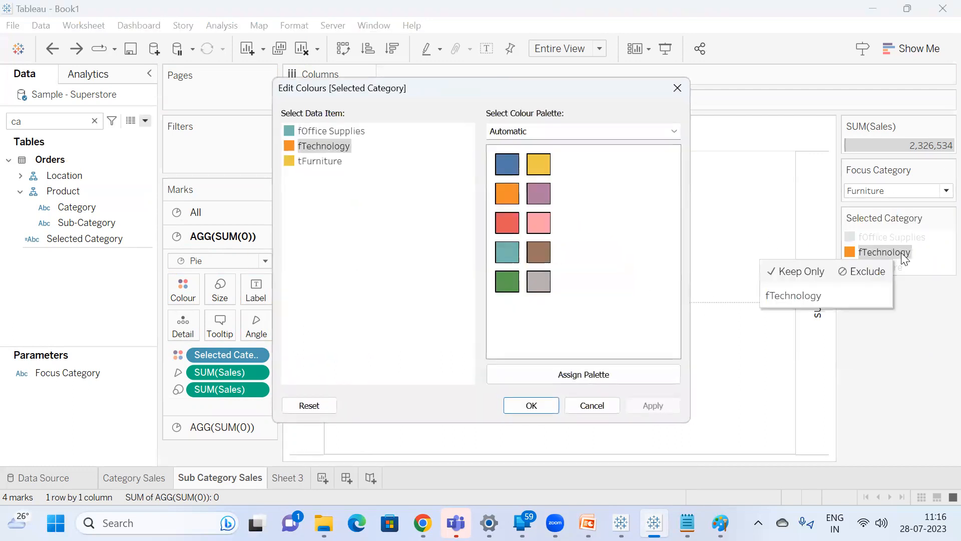
click(389, 164)
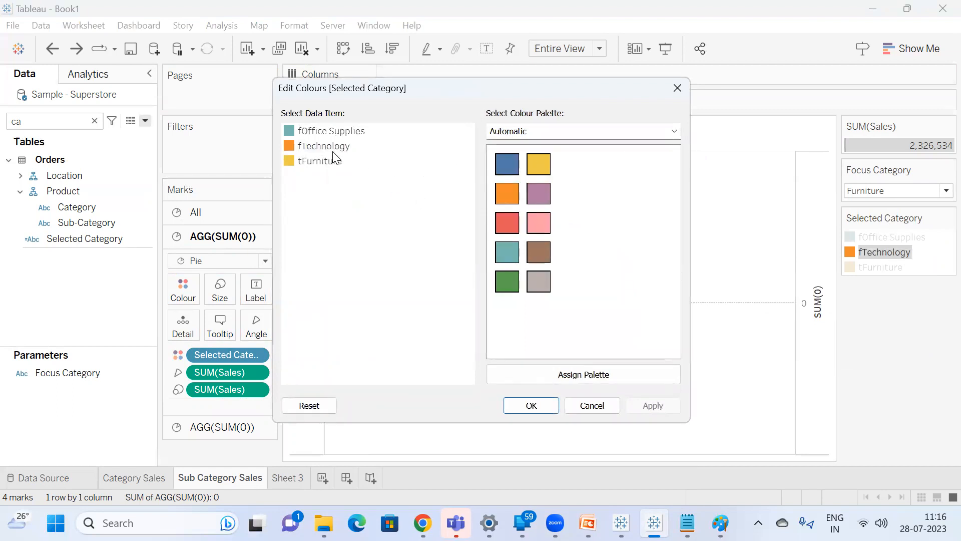
double_click(308, 146)
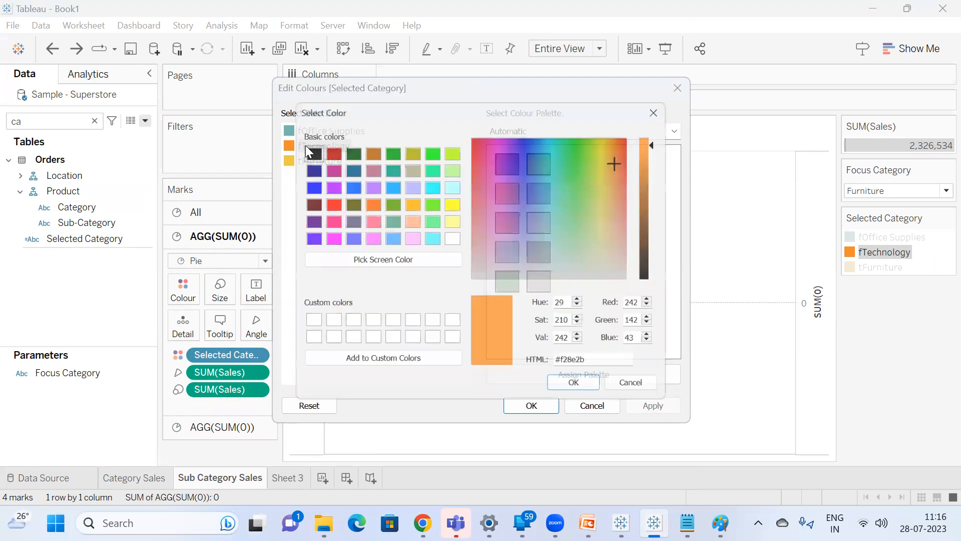
click(452, 238)
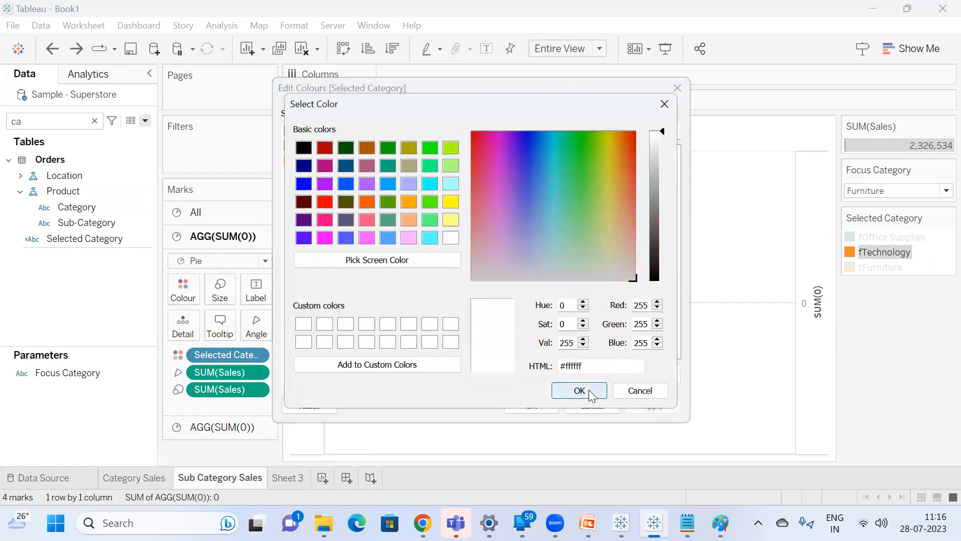
click(586, 390)
Set the fOffice Supplies colour to white as well and confirm the Selected Category colours.
double_click(332, 132)
click(451, 238)
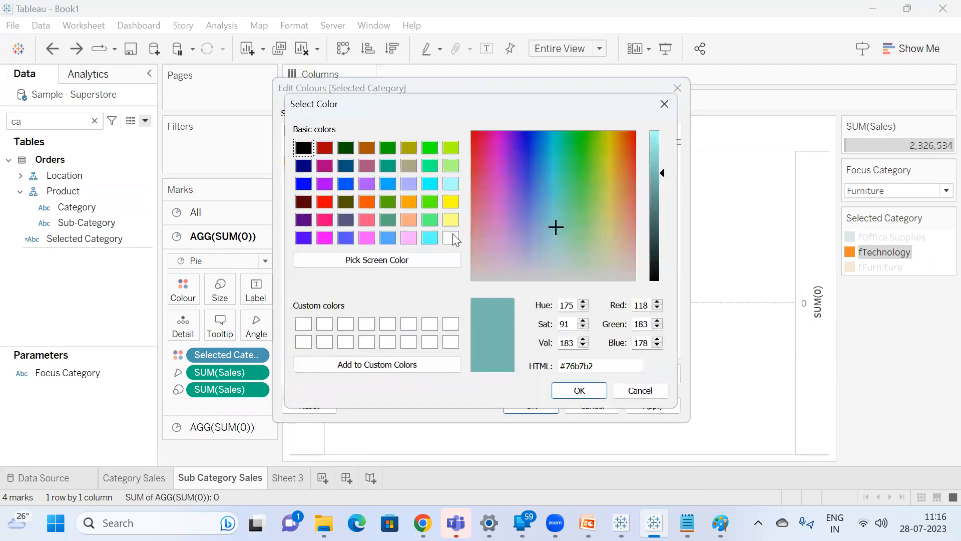
click(580, 390)
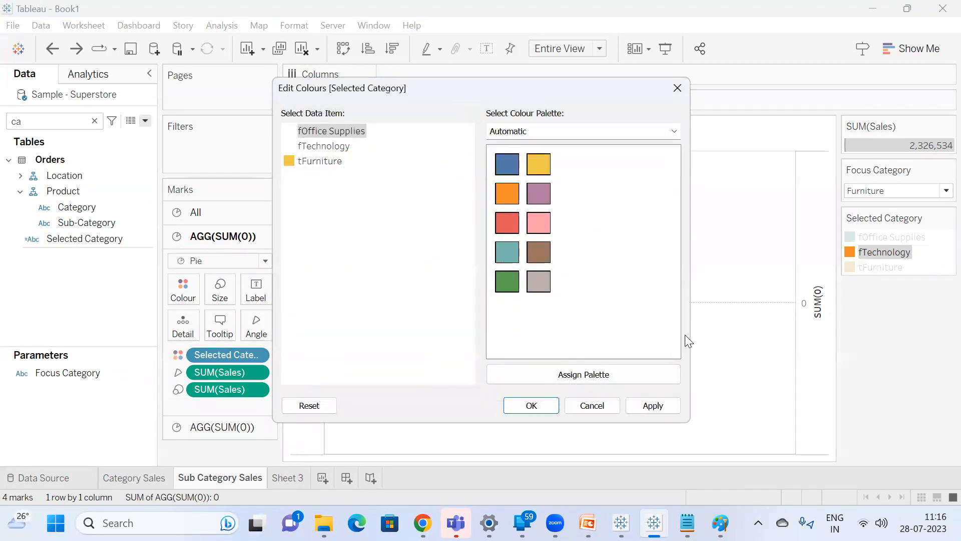
click(532, 406)
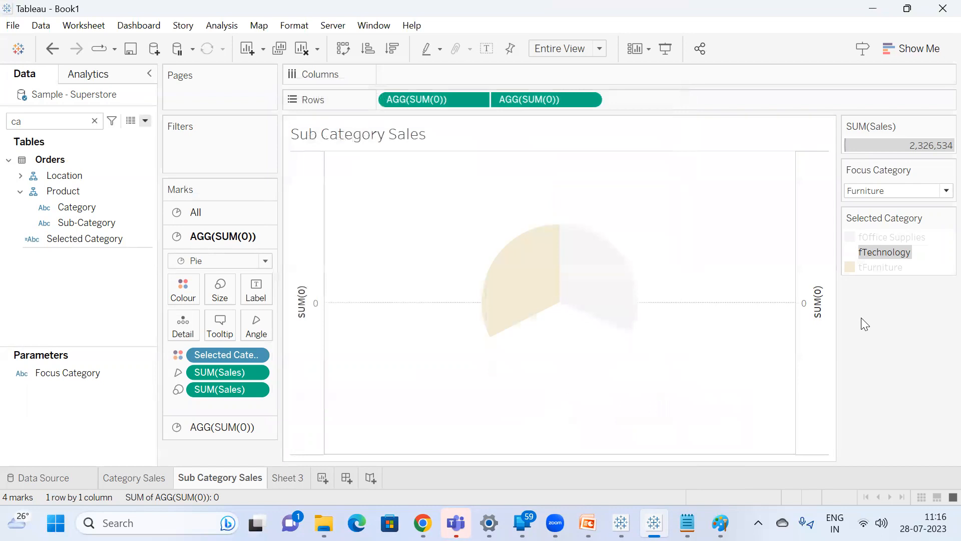
Check Furniture's colour on the Category Sales sheet and assign the matching blue to tFurniture on Sub Category Sales.
click(127, 471)
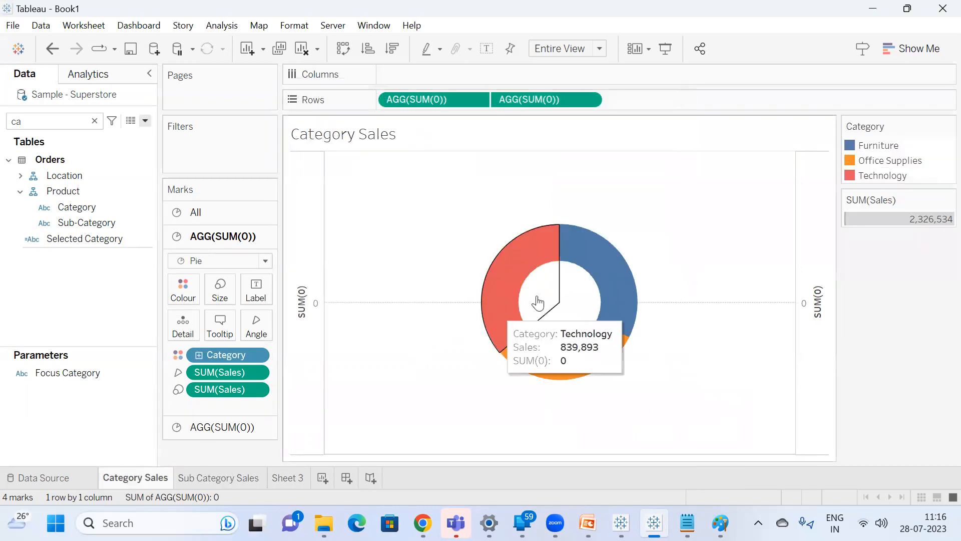
click(868, 146)
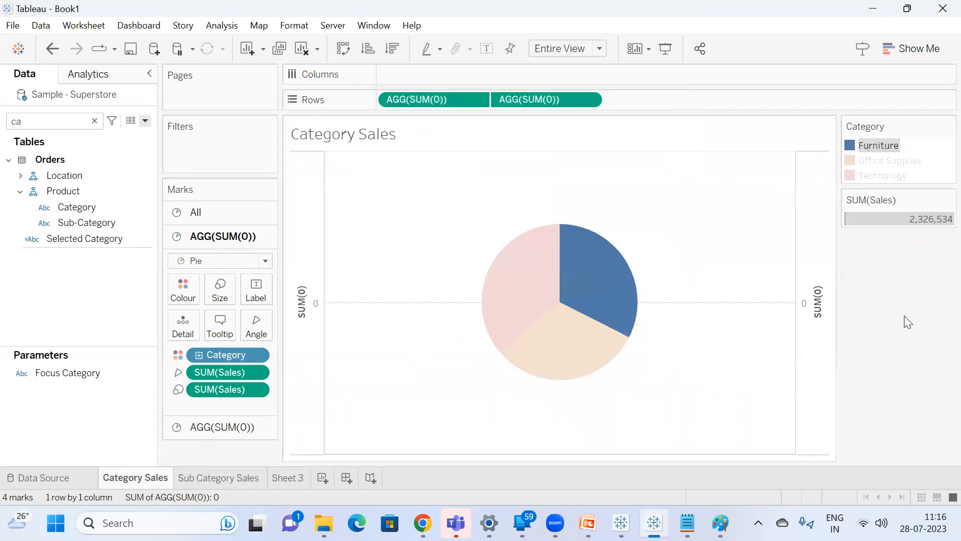
click(215, 478)
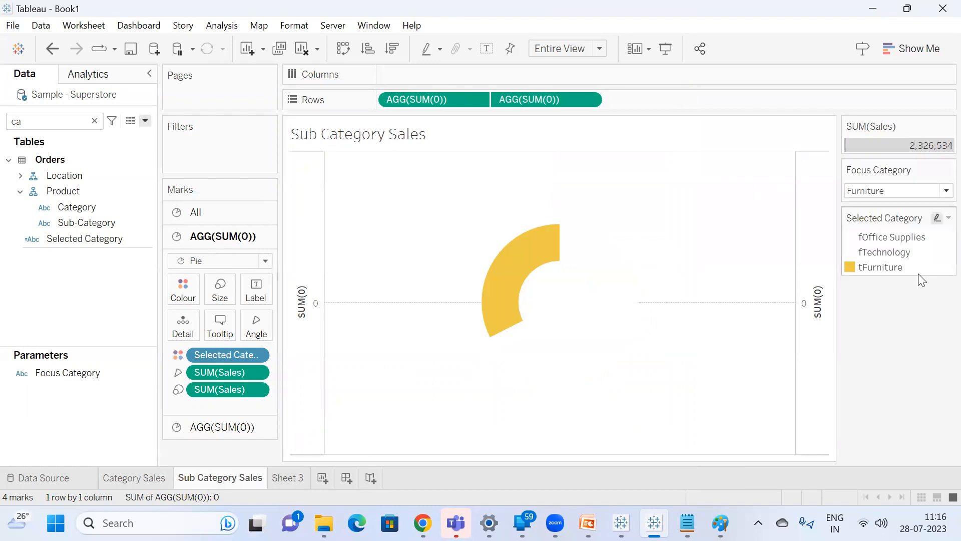
double_click(883, 268)
click(506, 164)
click(531, 405)
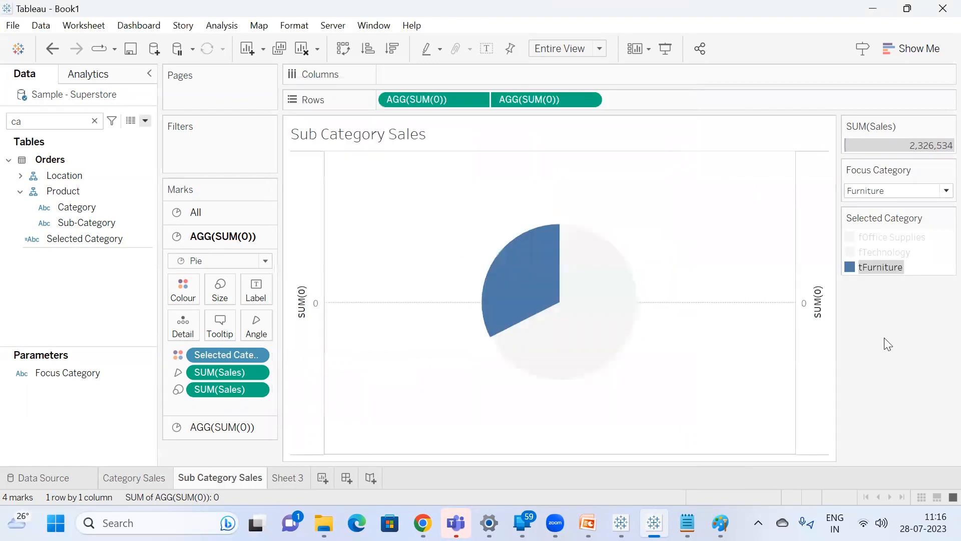
Set Focus Category to Office Supplies and change the fFurniture colour of Selected Category to white.
click(889, 190)
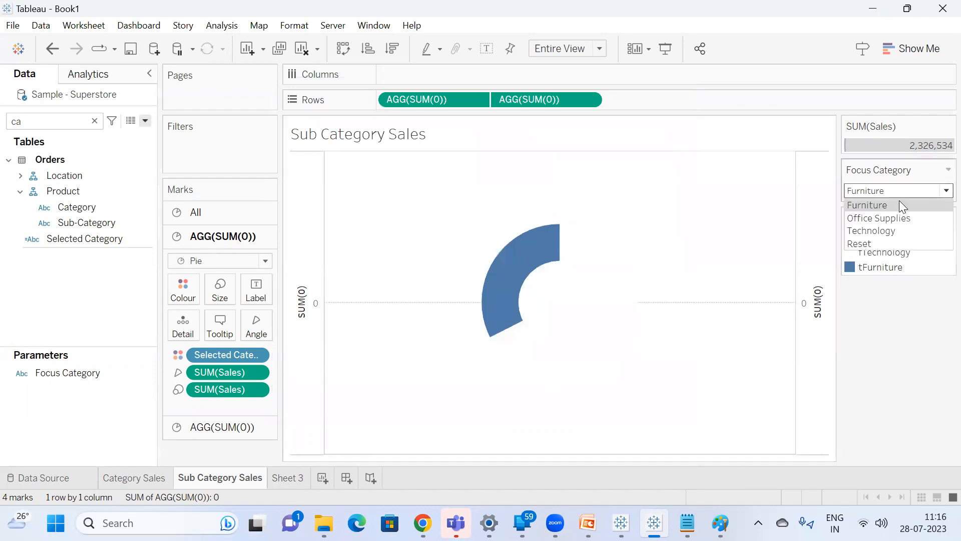
click(897, 218)
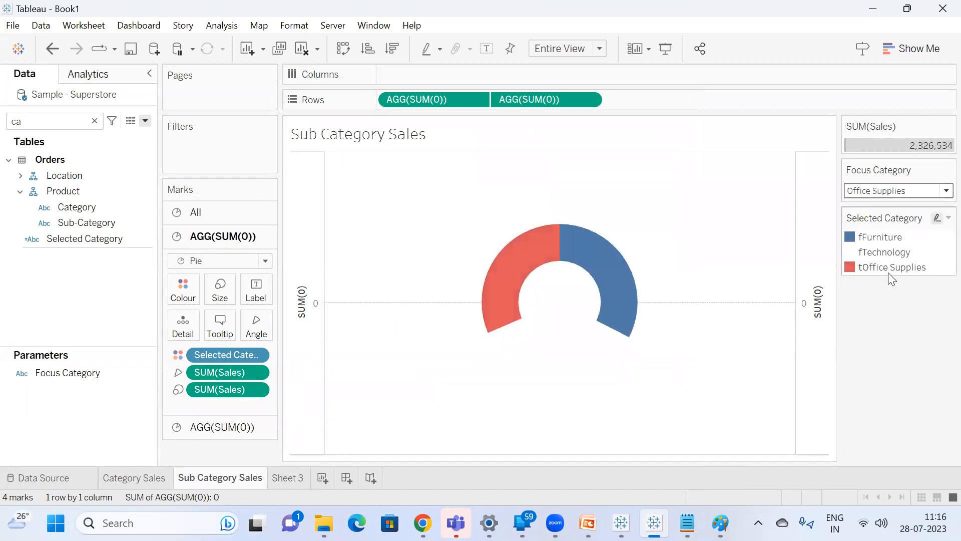
double_click(882, 237)
double_click(314, 131)
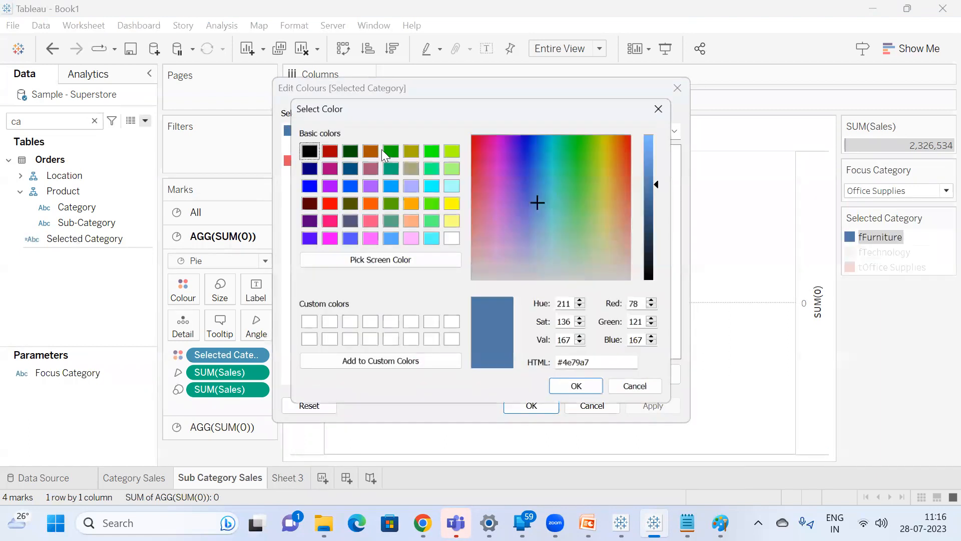
click(450, 238)
click(580, 391)
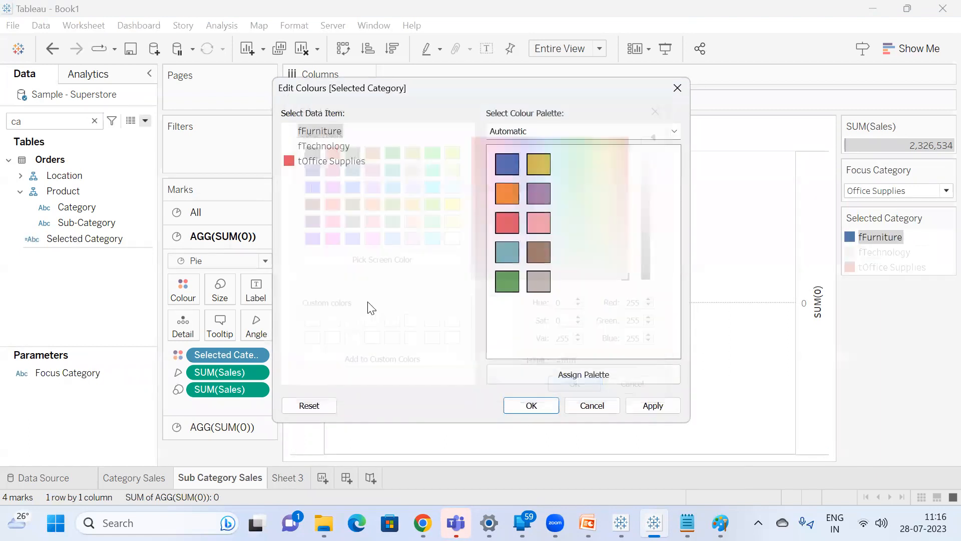
click(546, 404)
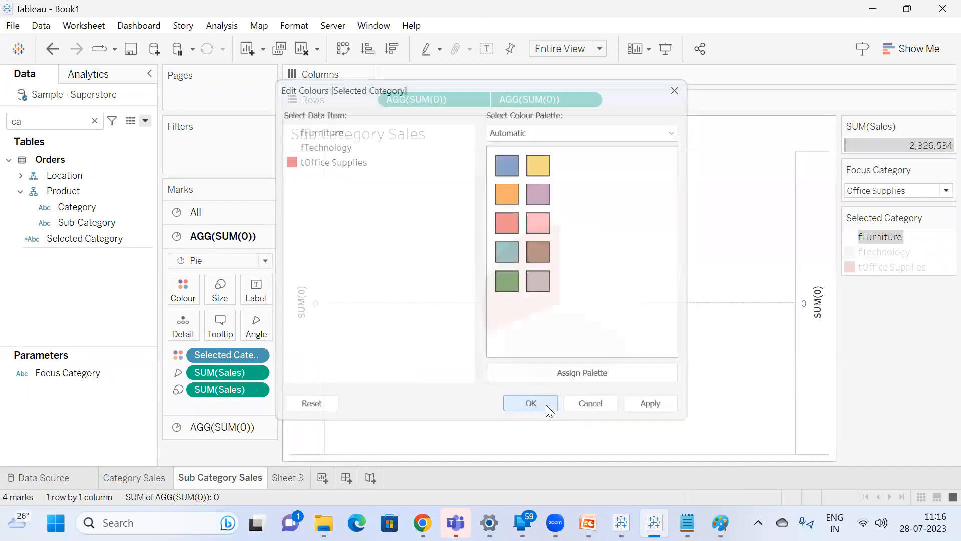
Check Office Supplies' colour on the Category Sales sheet and assign the matching orange to tOffice Supplies on Sub Category Sales.
click(133, 479)
click(893, 161)
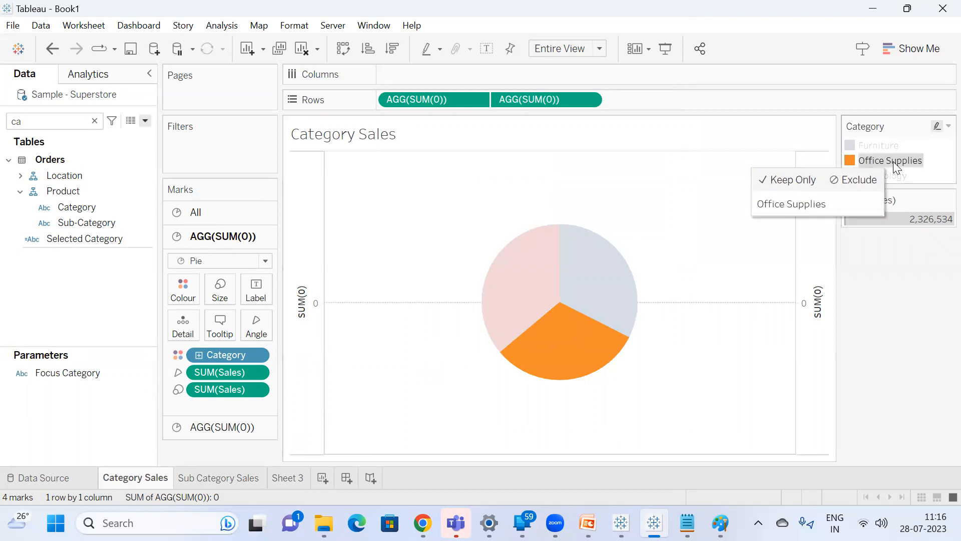
click(893, 161)
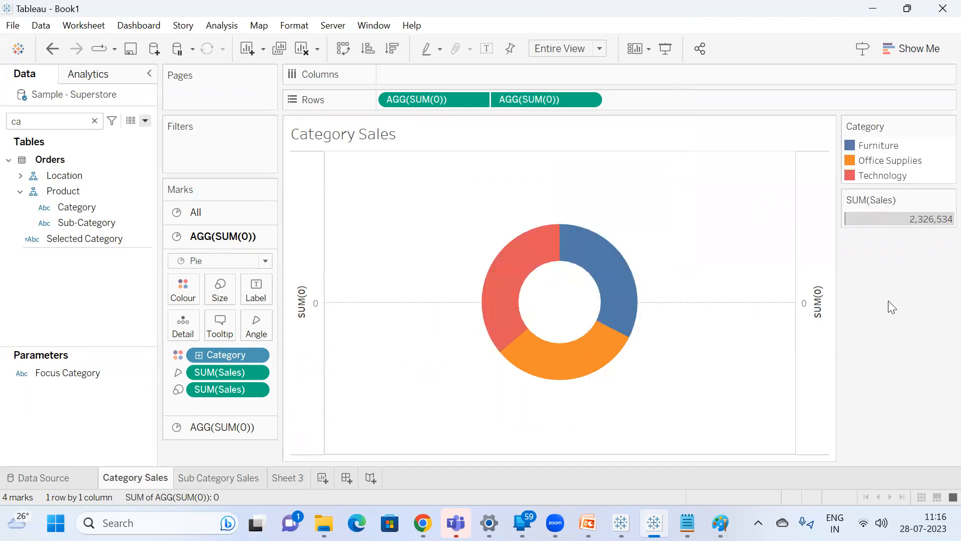
click(219, 481)
double_click(851, 267)
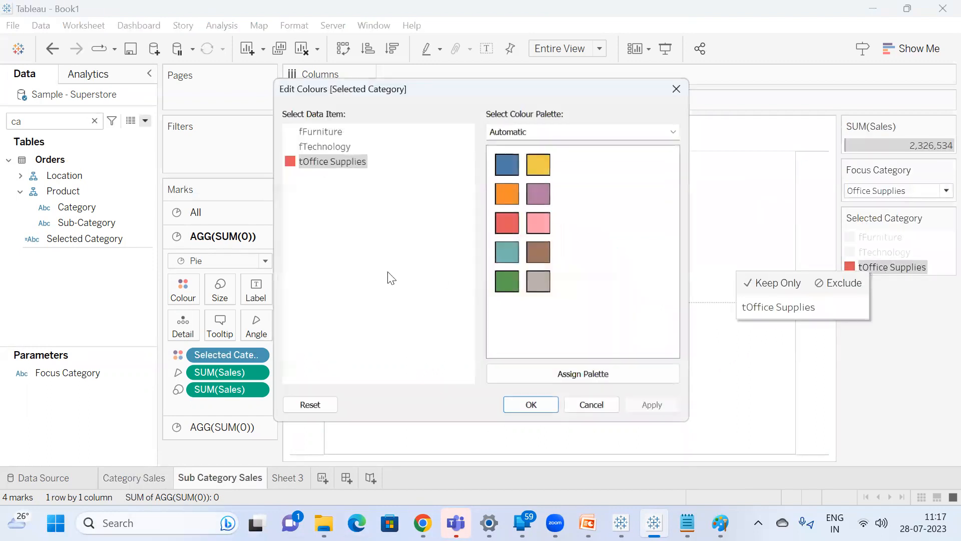
click(507, 194)
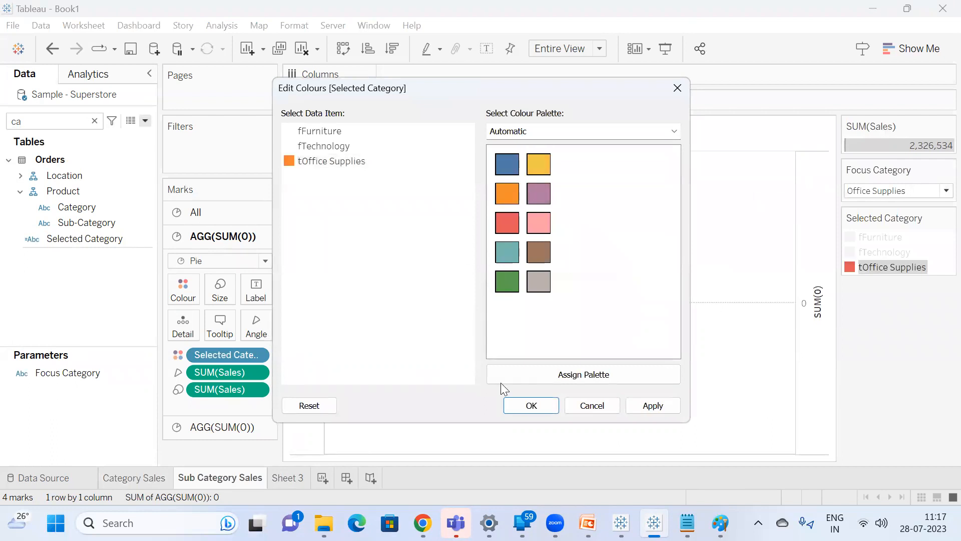
click(517, 403)
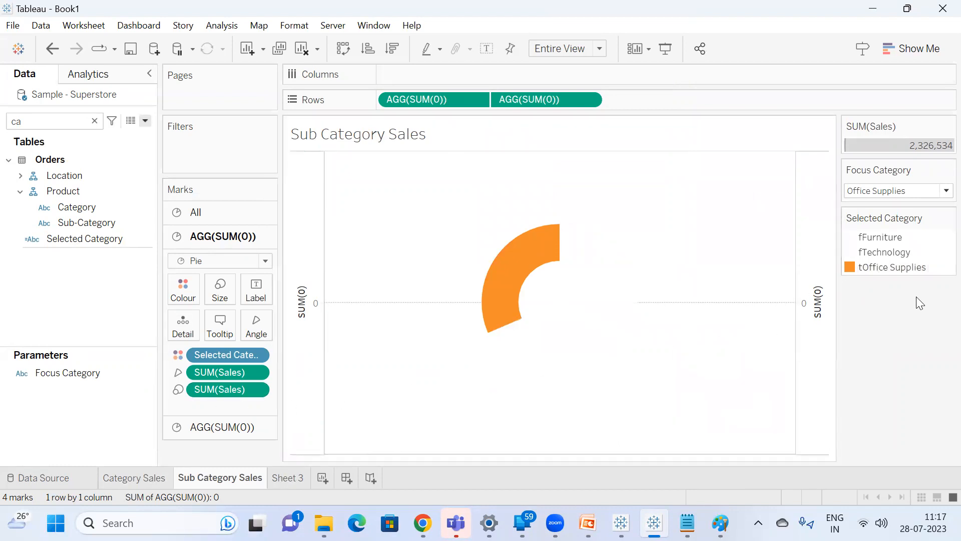
Set Focus Category to Technology and check Technology's colour on the Category Sales sheet.
click(898, 191)
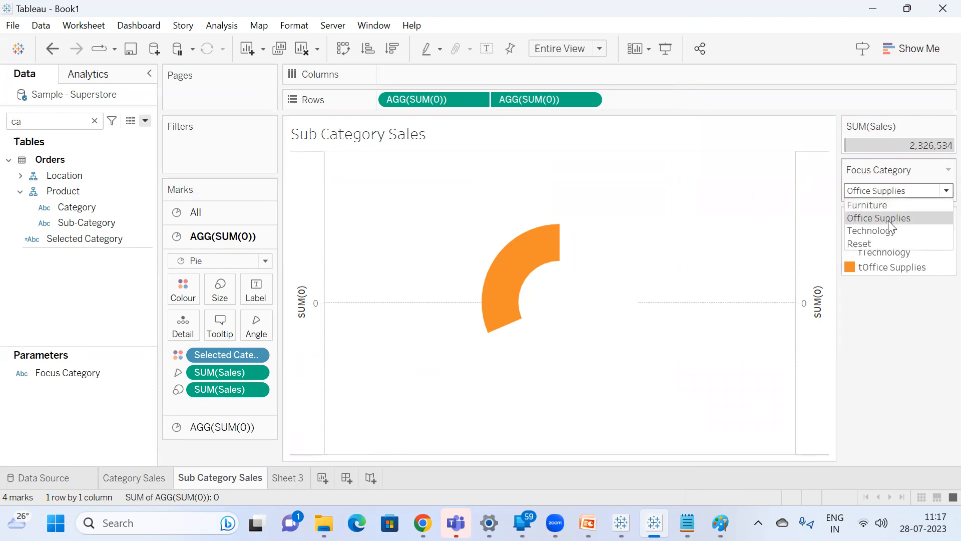
click(886, 230)
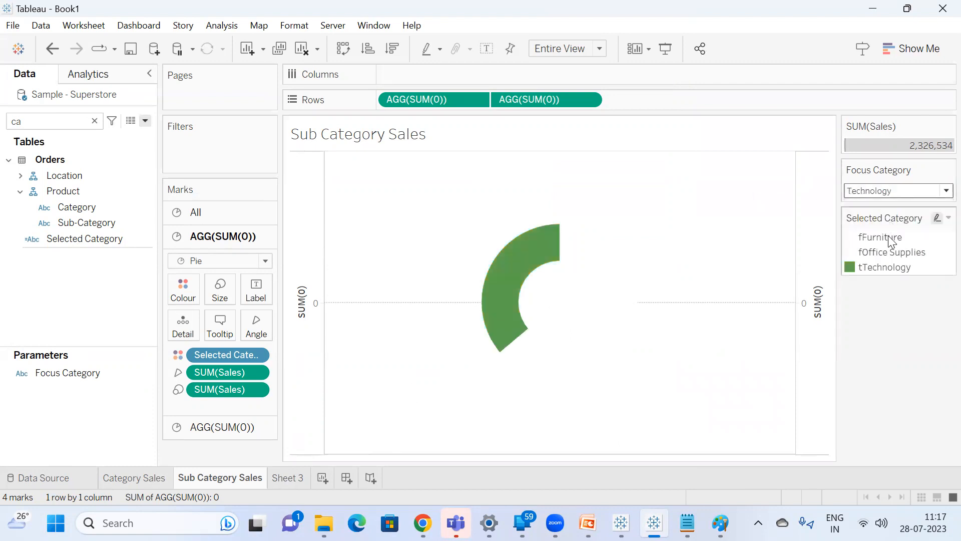
double_click(878, 268)
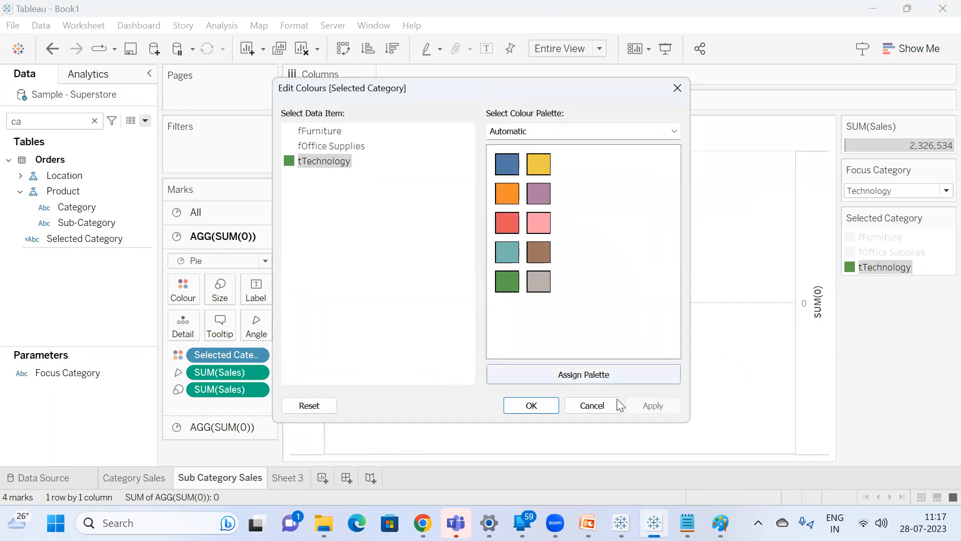
click(601, 406)
click(137, 480)
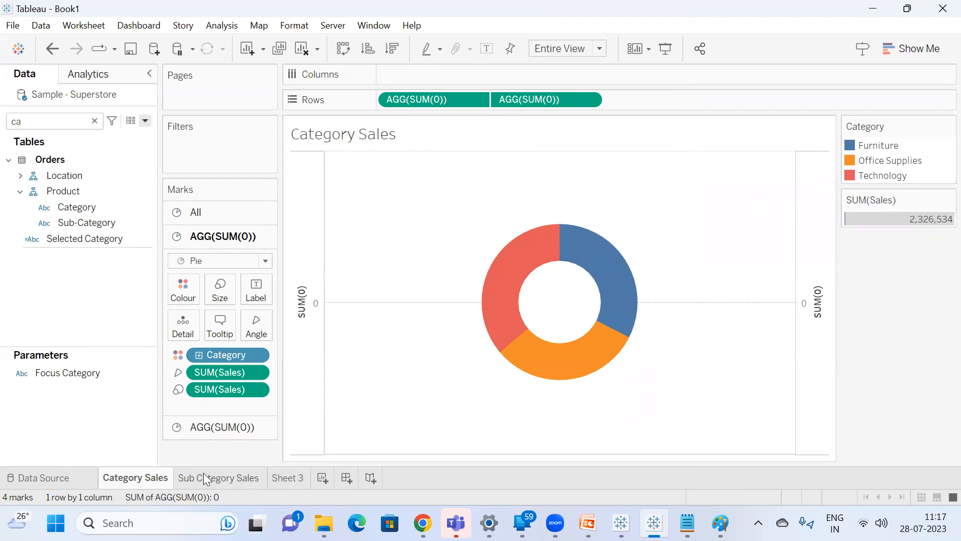
click(224, 480)
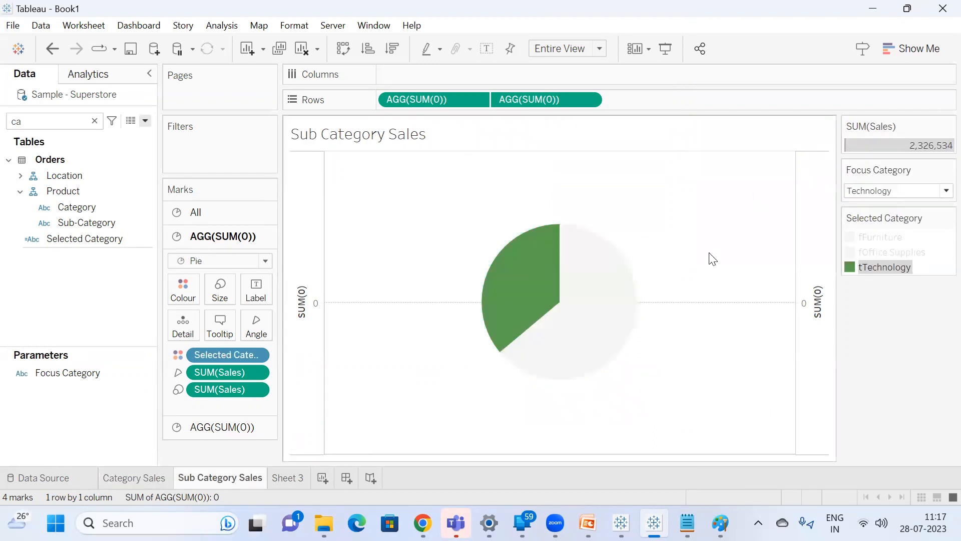
Assign the red palette colour to tTechnology on the Sub Category Sales sheet.
double_click(900, 271)
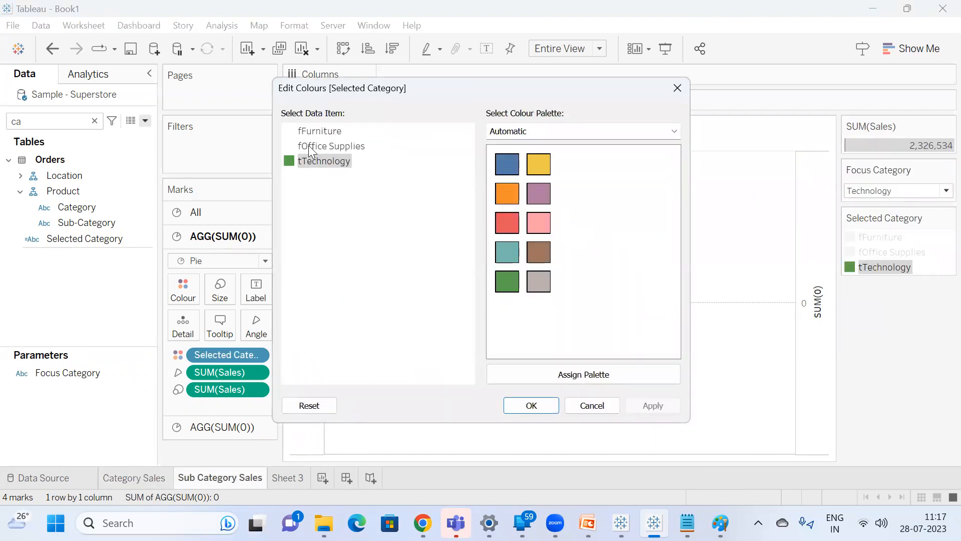
double_click(318, 159)
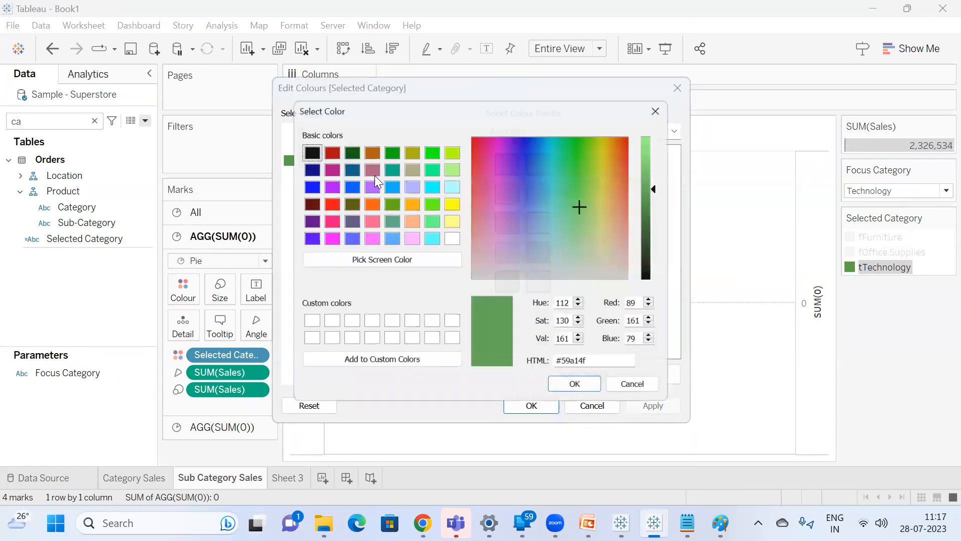
click(640, 391)
click(507, 222)
click(531, 406)
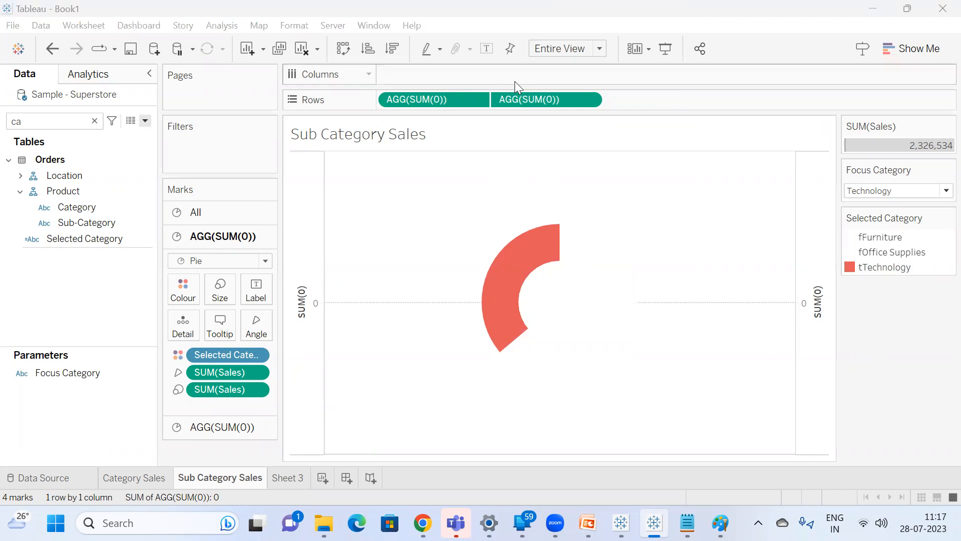
Label the donut slices on the Sub Category Sales sheet with the Category field instead of sales values.
click(488, 53)
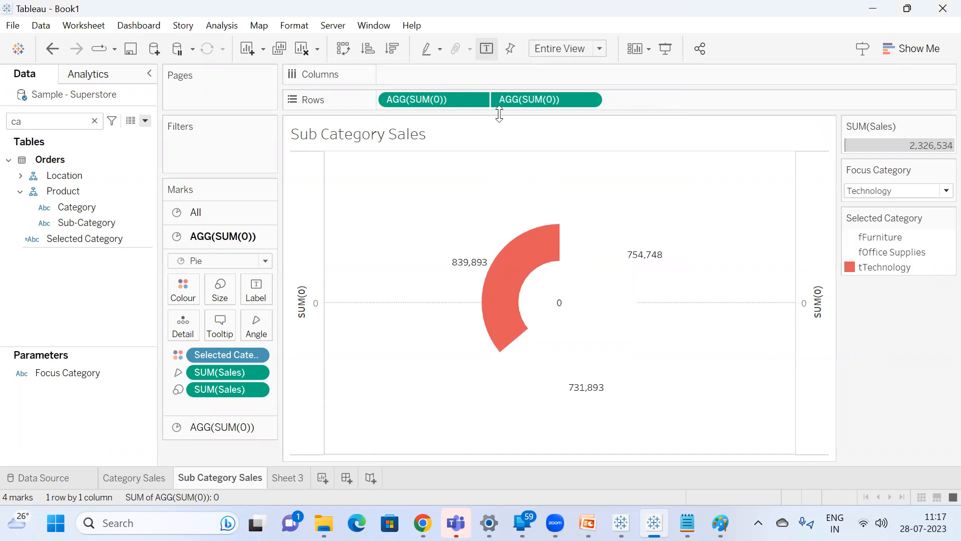
click(488, 48)
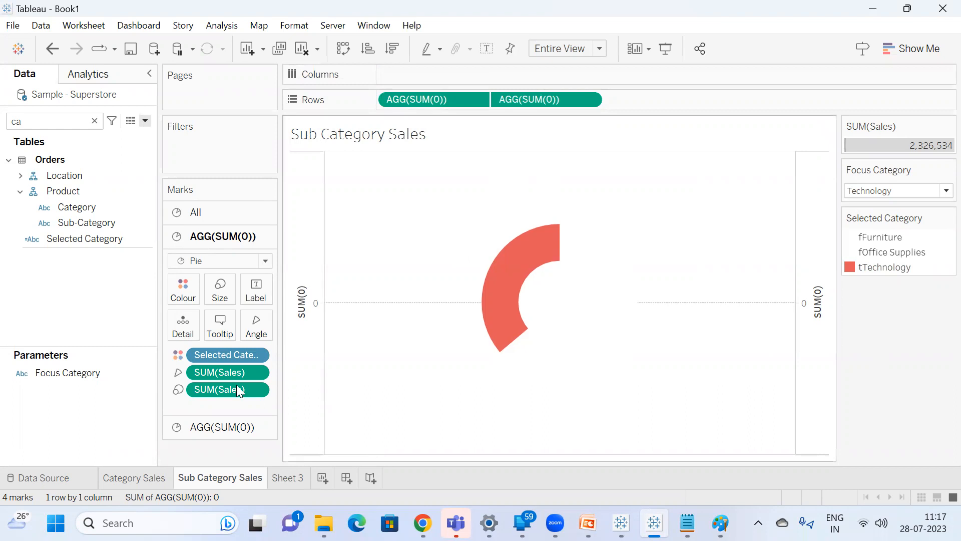
drag(60, 206, 250, 287)
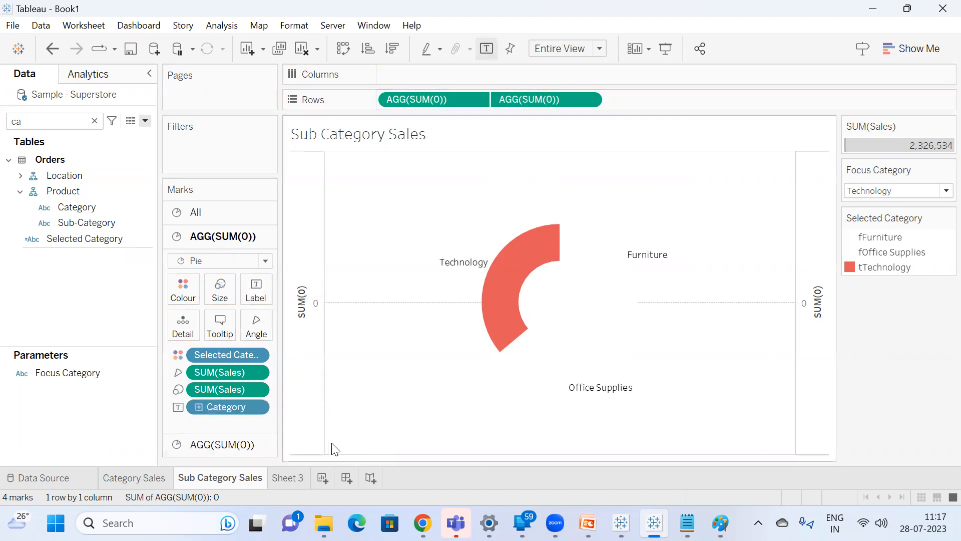
Switch Focus Category between Furniture, Office Supplies and Technology to examine where the coloured slice and the labels sit, ending on Technology.
click(895, 191)
click(892, 204)
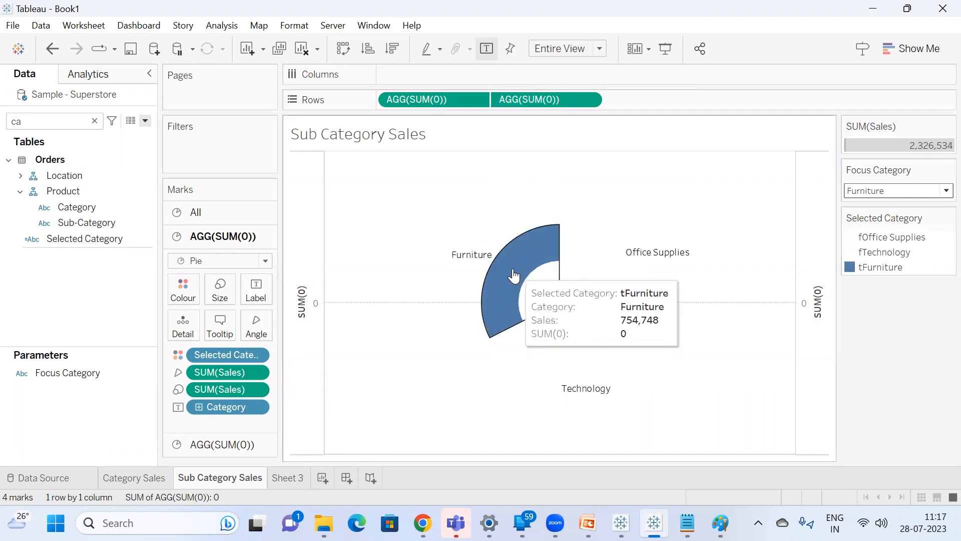
click(891, 190)
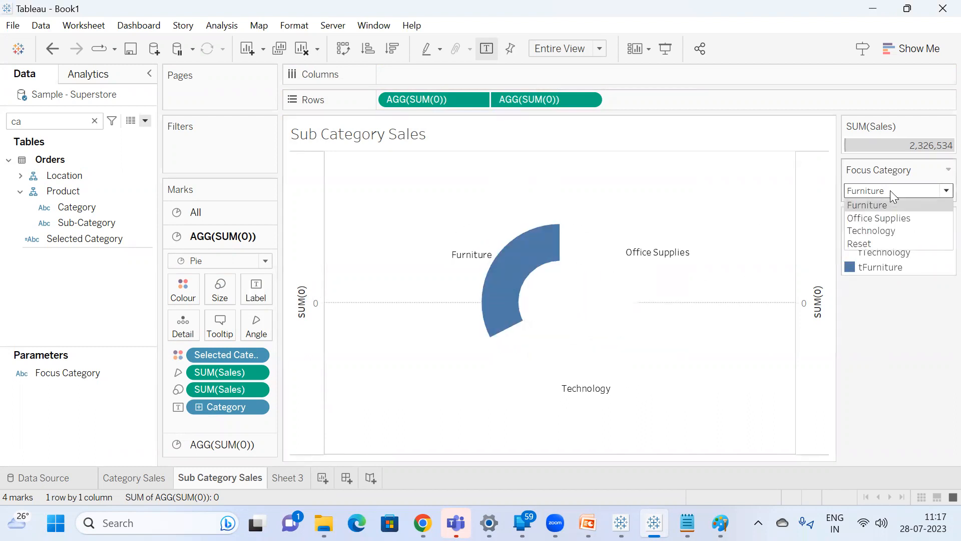
click(890, 219)
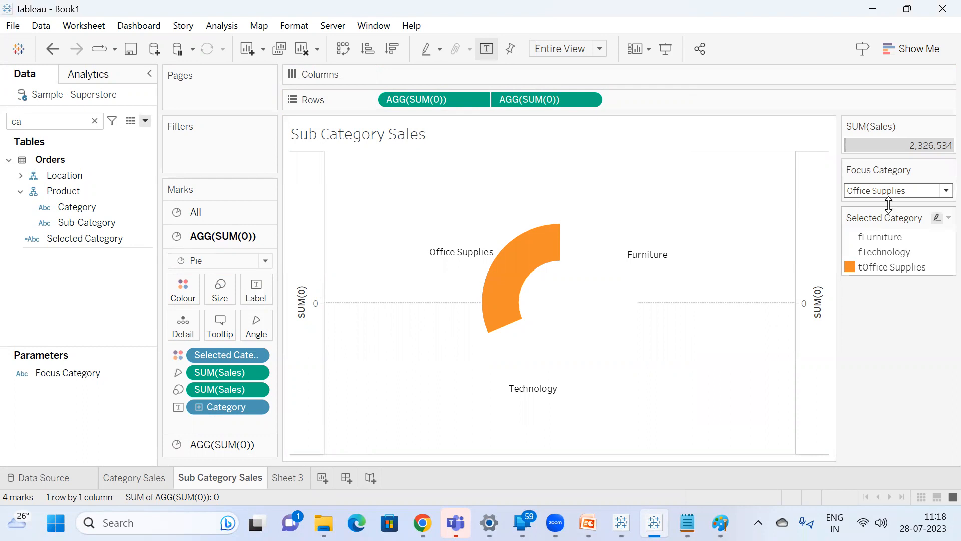
click(897, 191)
click(894, 229)
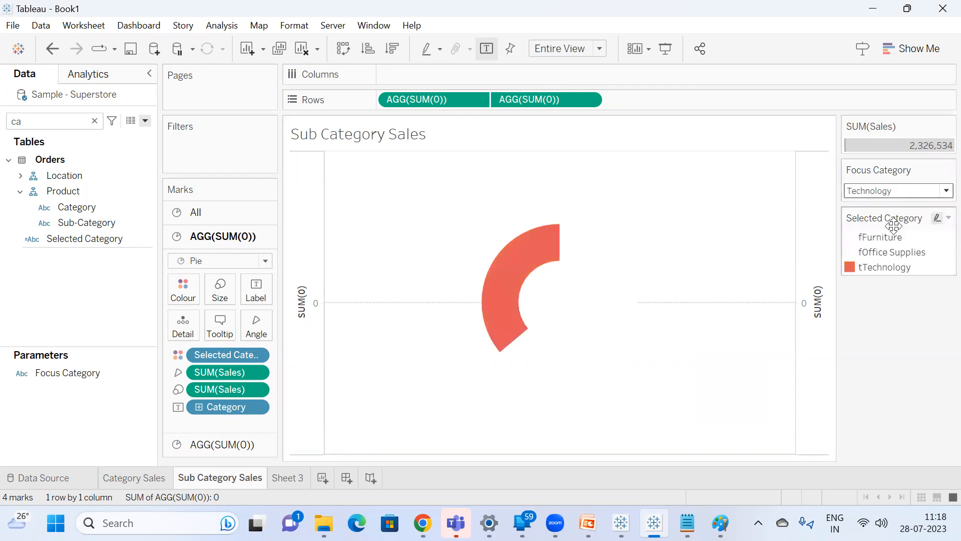
click(896, 192)
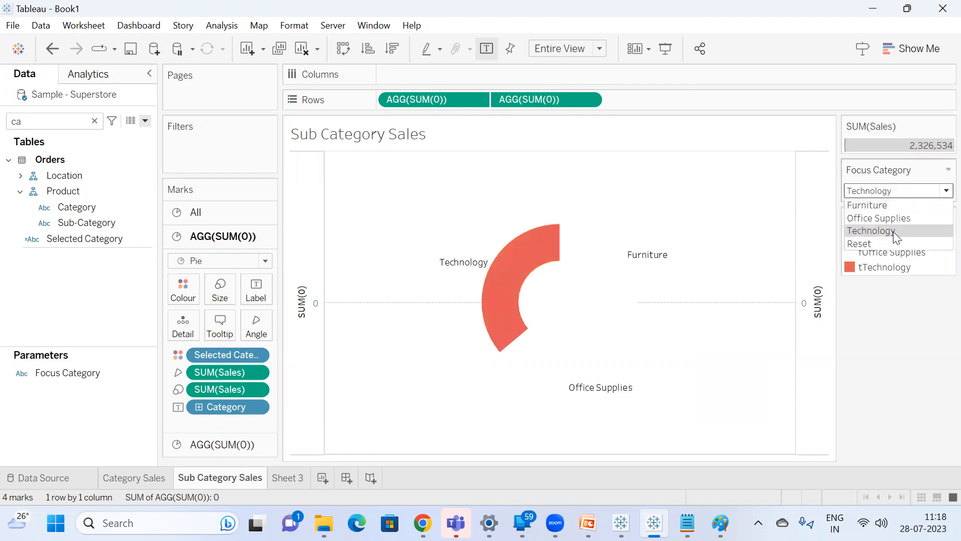
click(889, 233)
click(892, 196)
click(879, 204)
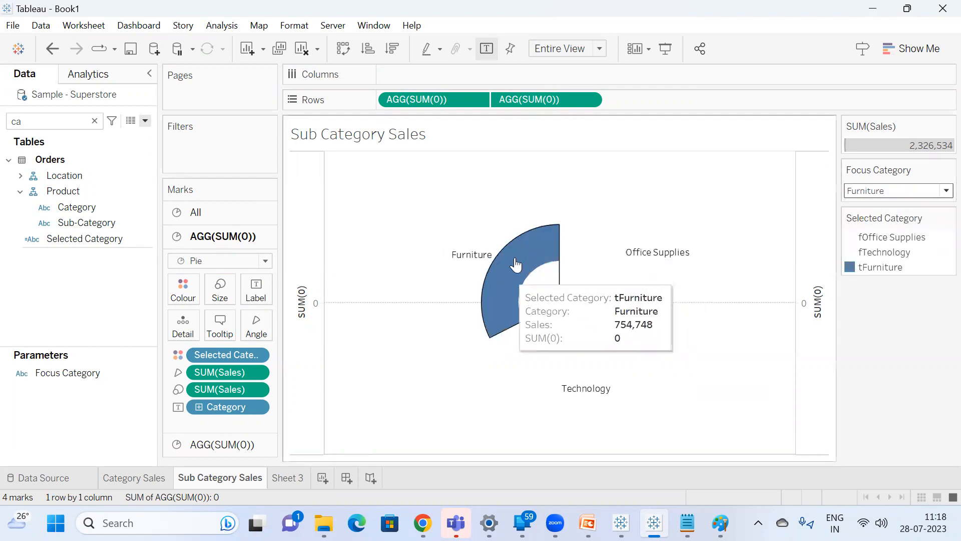
click(901, 193)
click(890, 218)
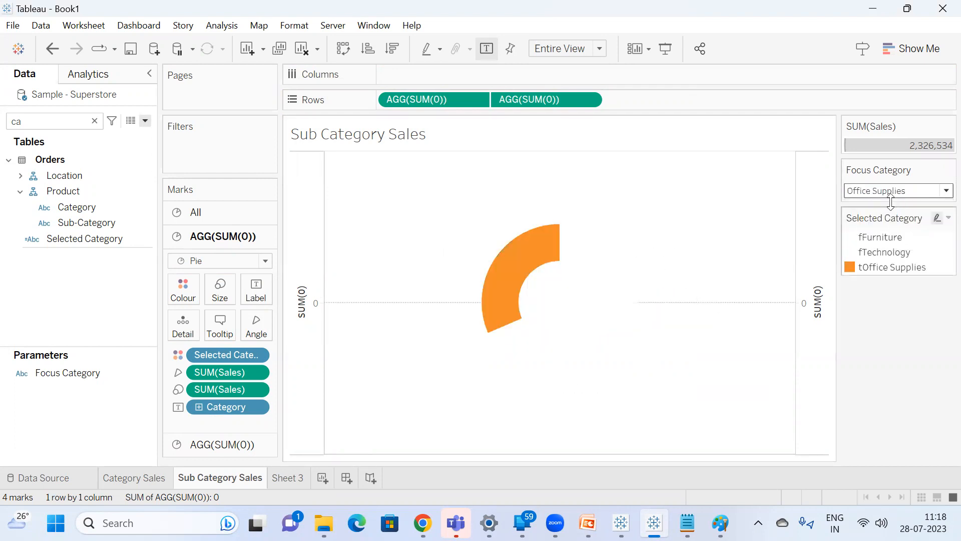
click(891, 195)
click(892, 227)
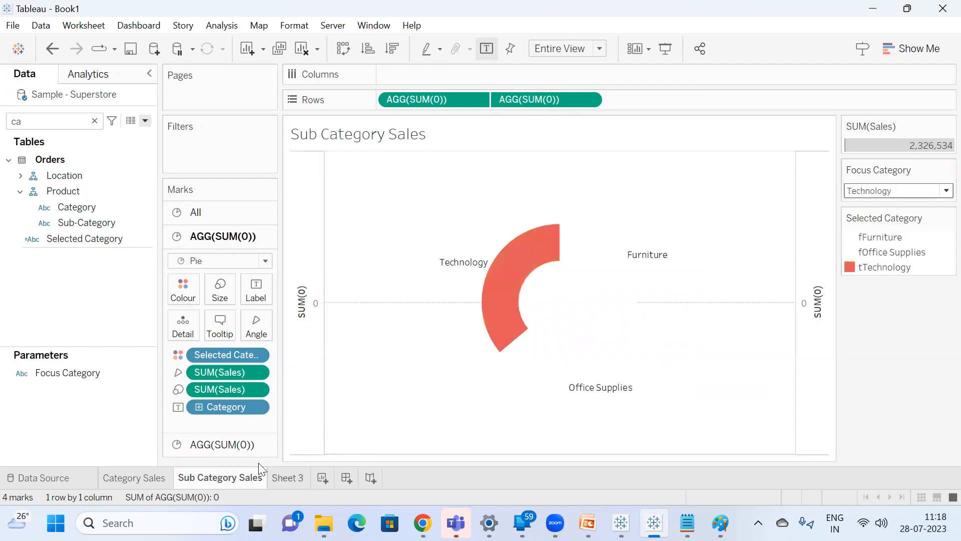
Rename the Sub Category Sales sheet as "Sub Category Sales step 2".
double_click(241, 476)
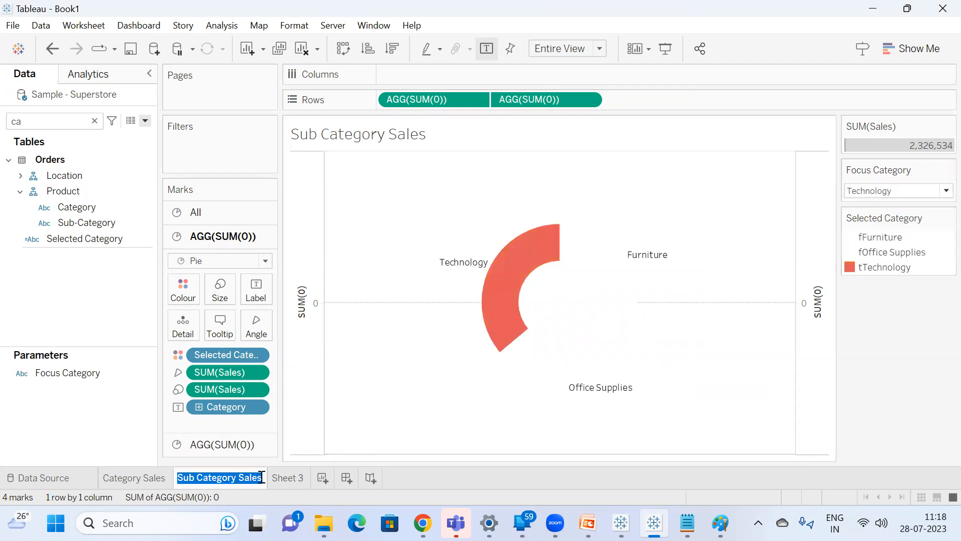
key(Return)
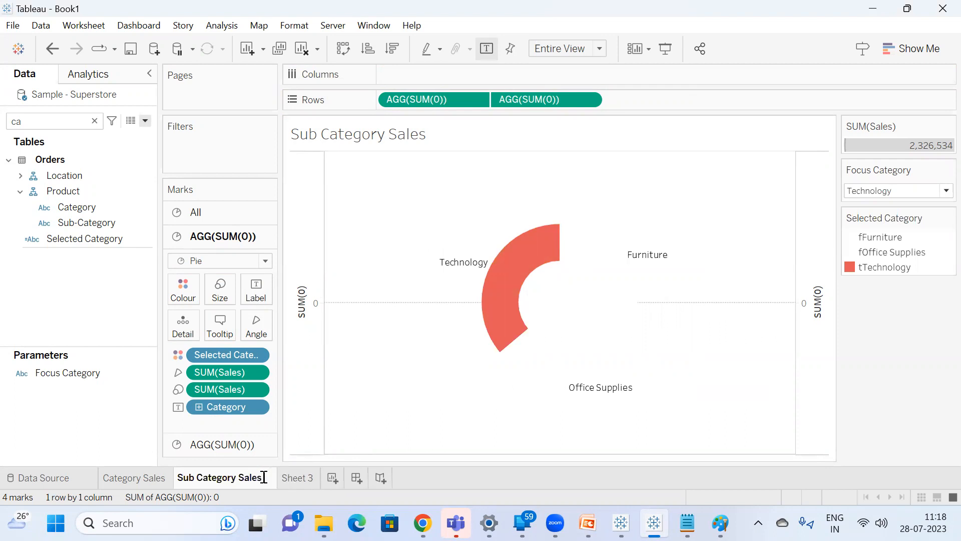
text(step)
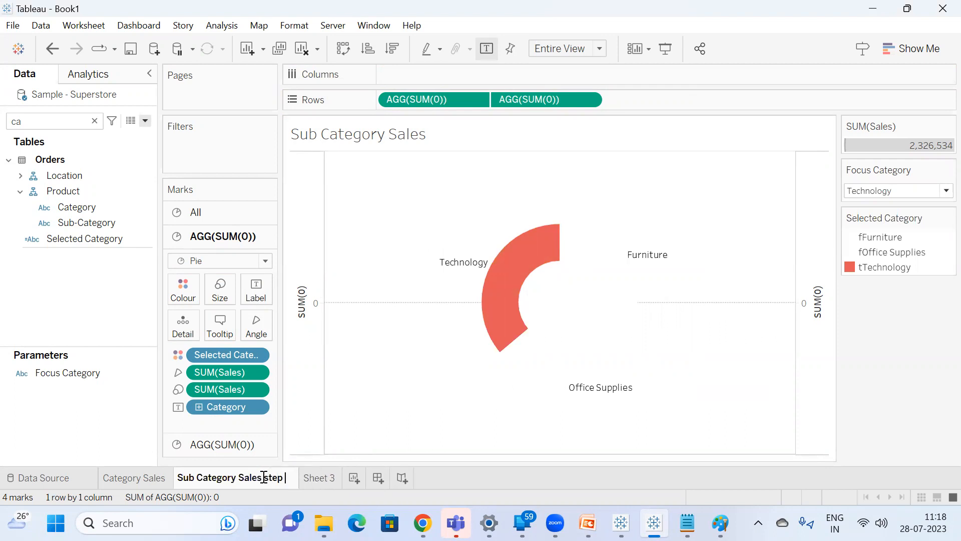
text( 2)
key(Return)
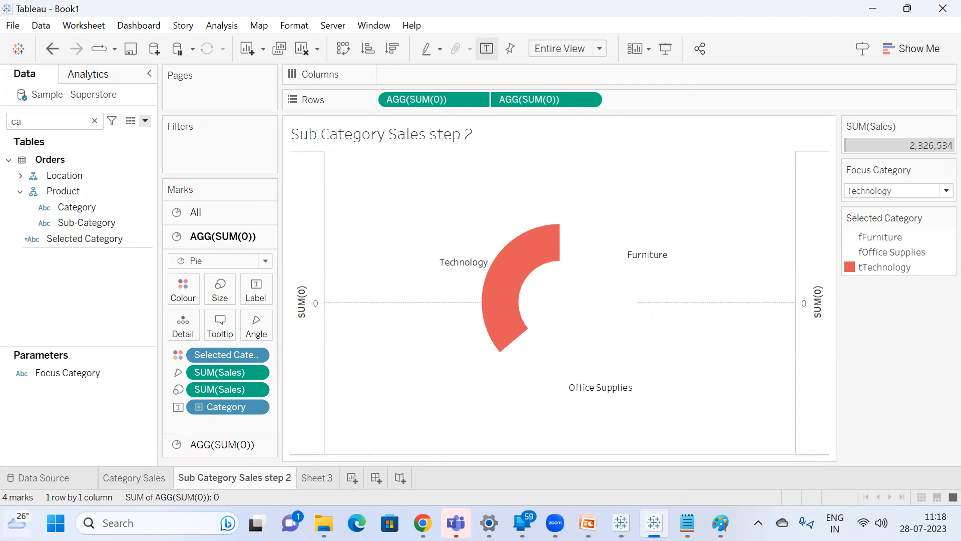
Rename the Category Sales sheet as "Category Sales step 1".
double_click(157, 484)
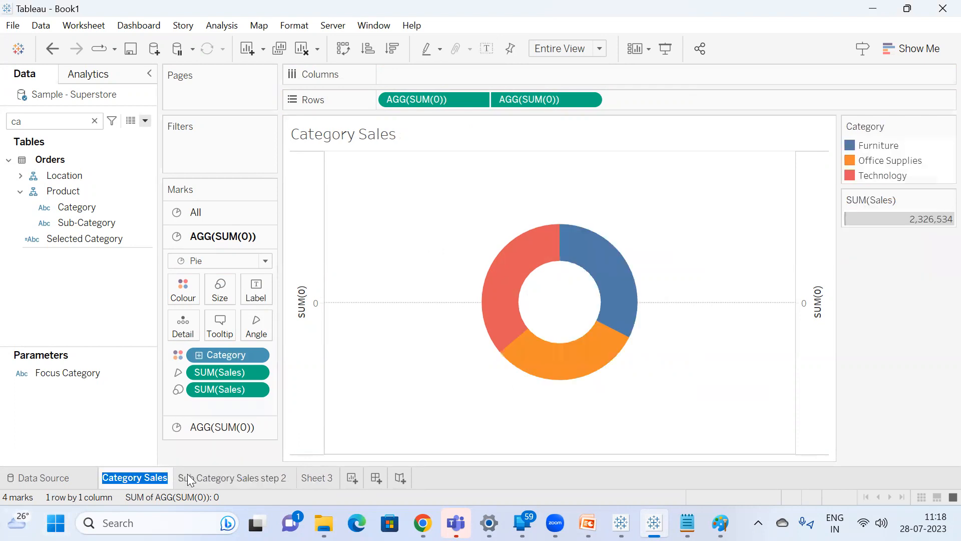
key(End)
text(step 2)
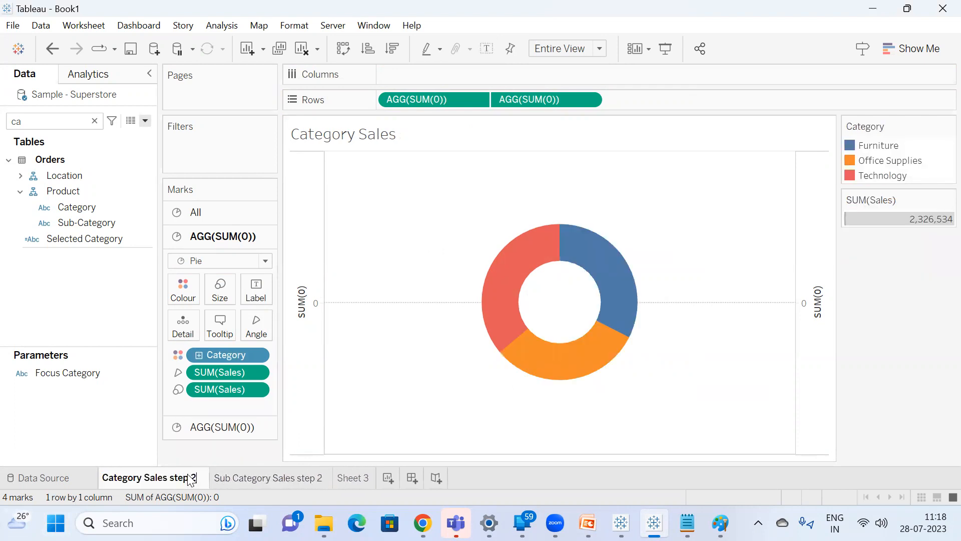
key(BackSpace)
text(1)
key(Return)
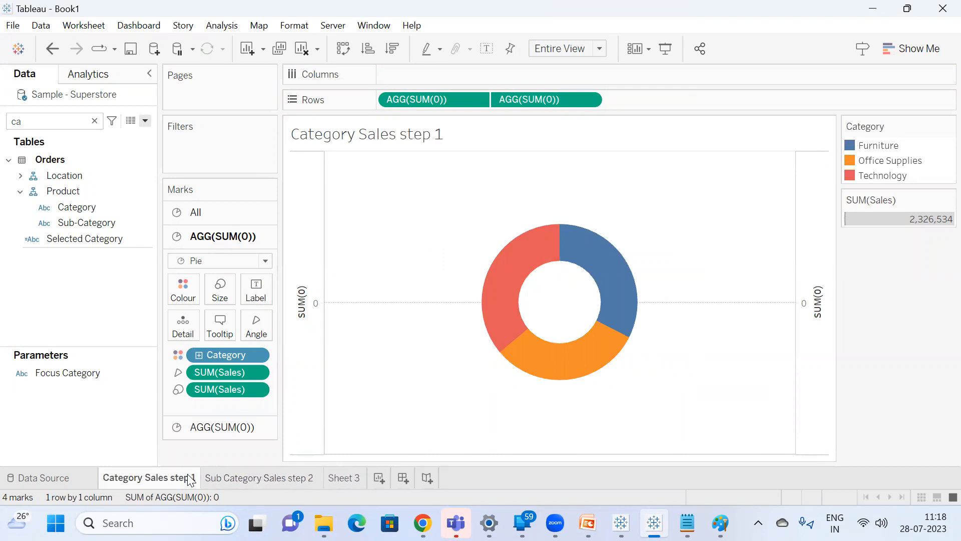
Duplicate the Sub Category Sales step 2 sheet and name the copy "Sub Category Sales step 3".
click(270, 482)
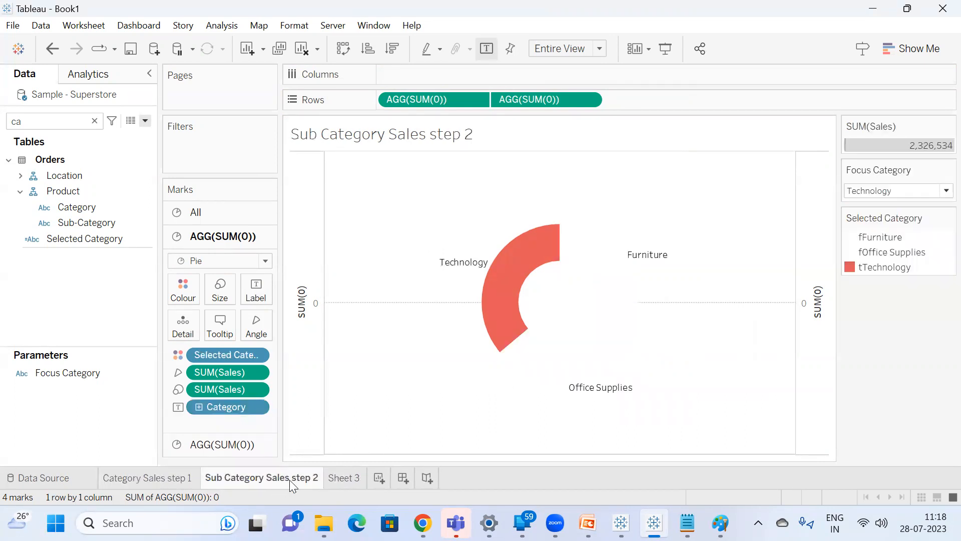
right_click(289, 479)
click(332, 341)
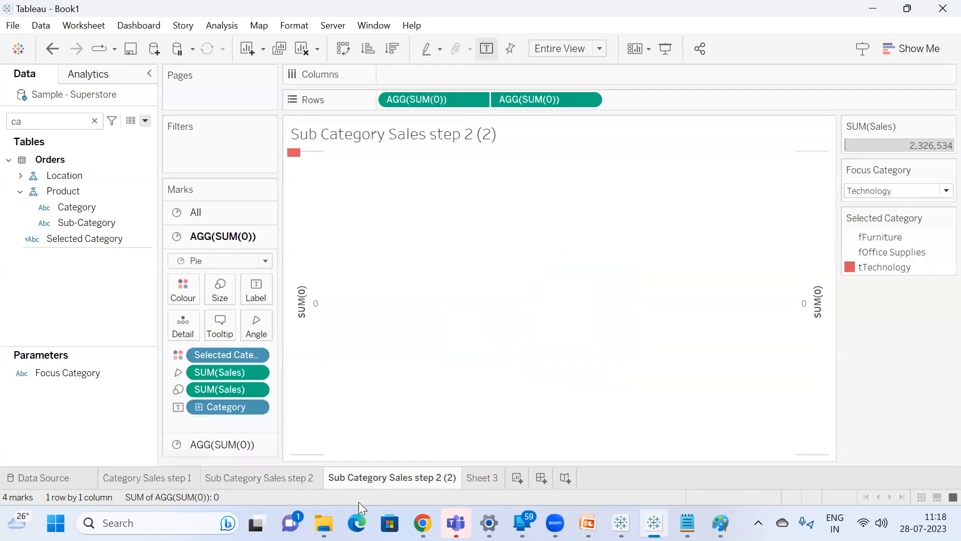
double_click(442, 477)
key(Right)
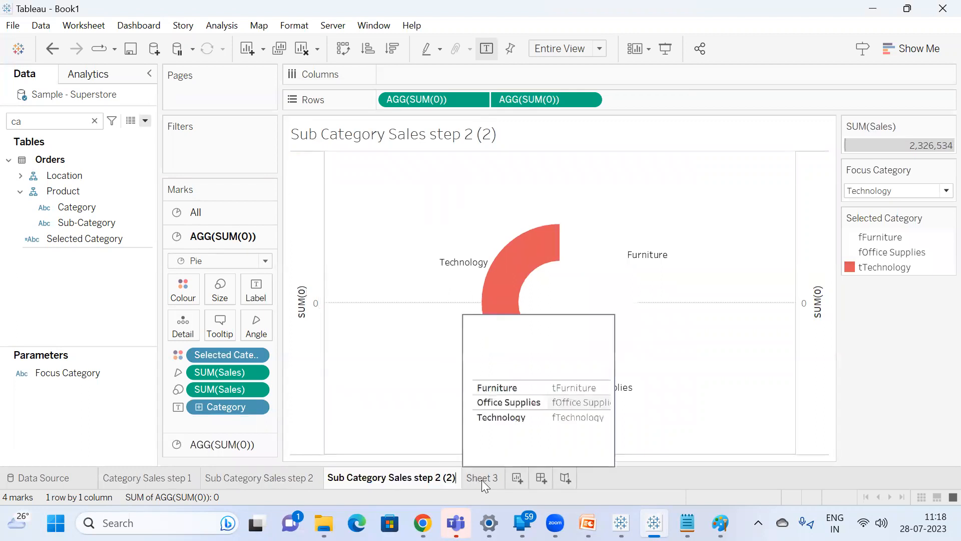
key(BackSpace)
key(BackSpace)
key(BackSpace)
key(BackSpace)
key(BackSpace)
text(3)
key(Return)
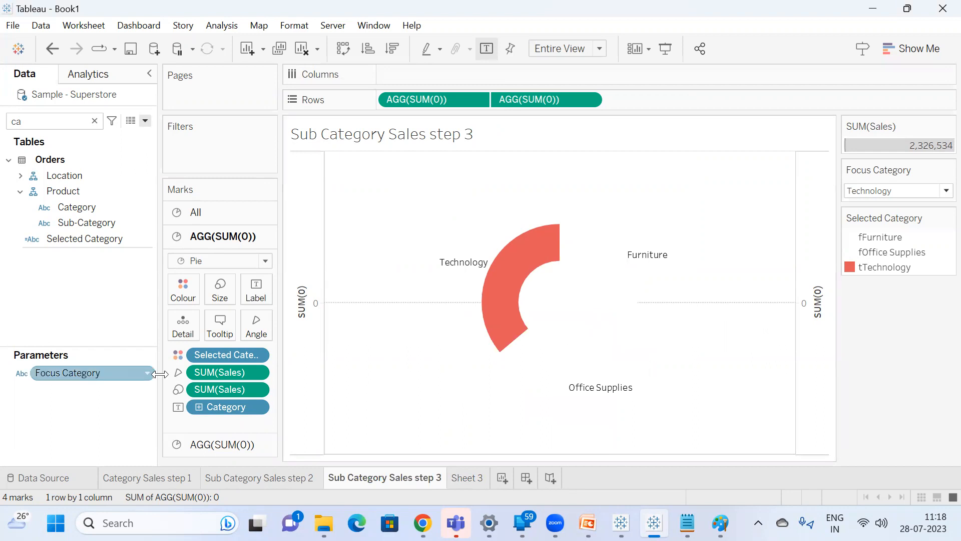
Change Category from label to detail on the step 3 sheet and order it above Selected Category in the marks.
click(179, 407)
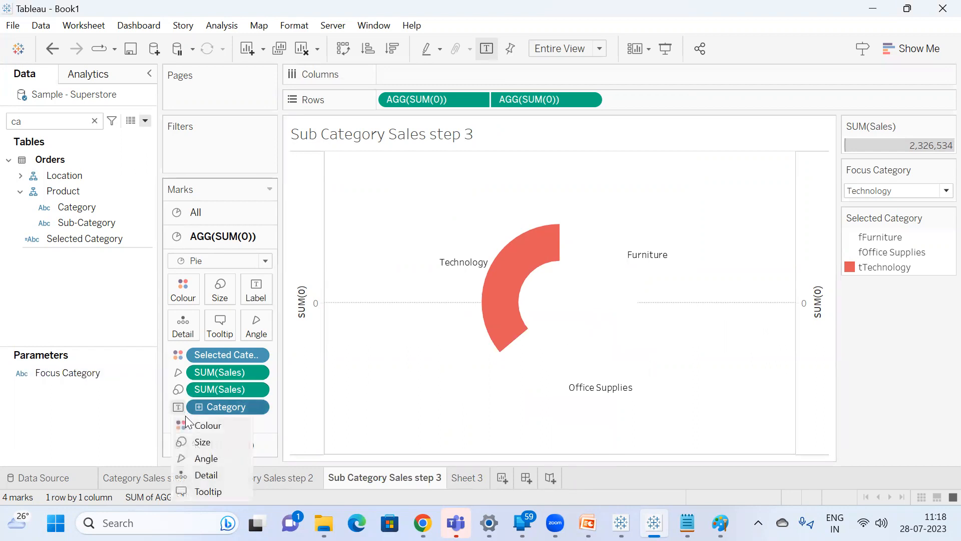
click(207, 475)
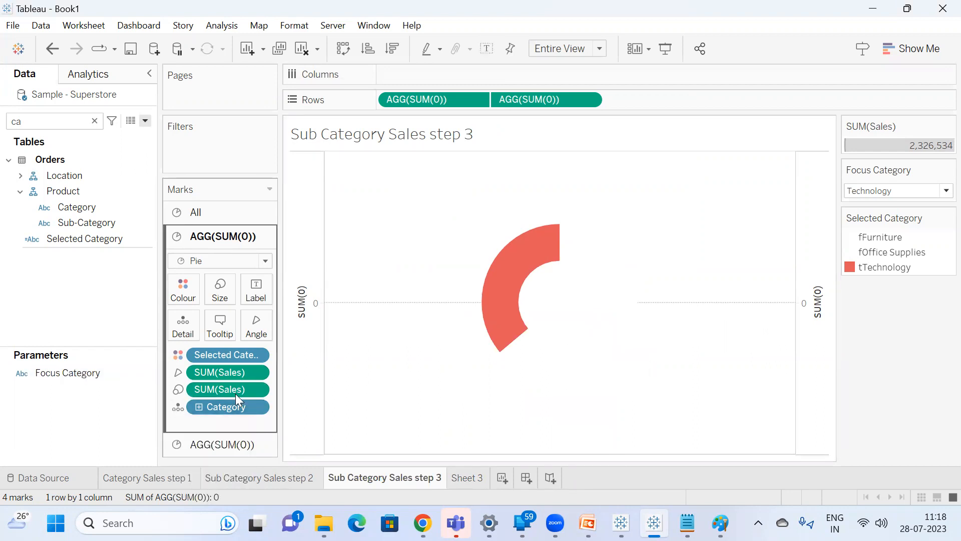
mouse_move(219, 385)
mouse_down()
mouse_move(217, 341)
mouse_move(218, 418)
mouse_up()
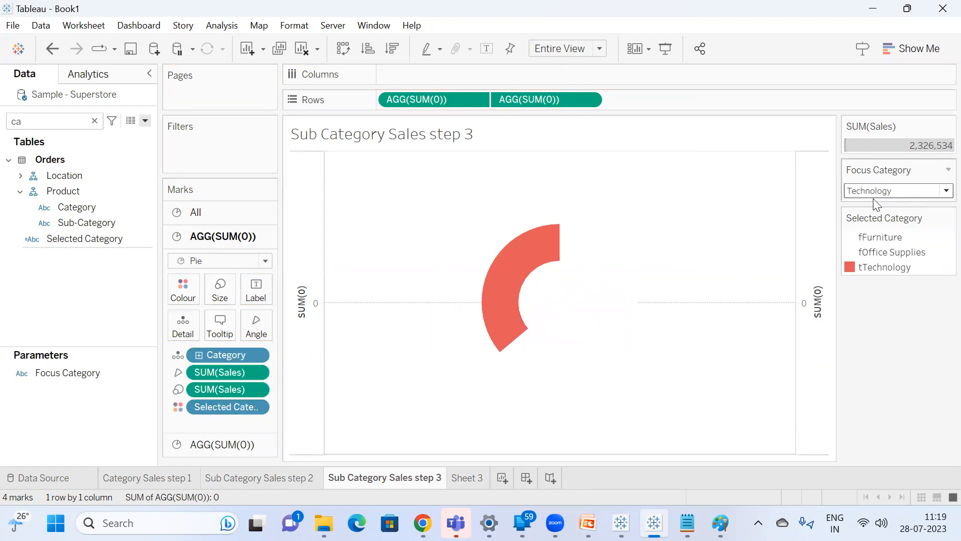
Cycle Focus Category through Furniture, Office Supplies and Technology on the step 3 sheet to check each slice's position, ending on Furniture.
click(912, 193)
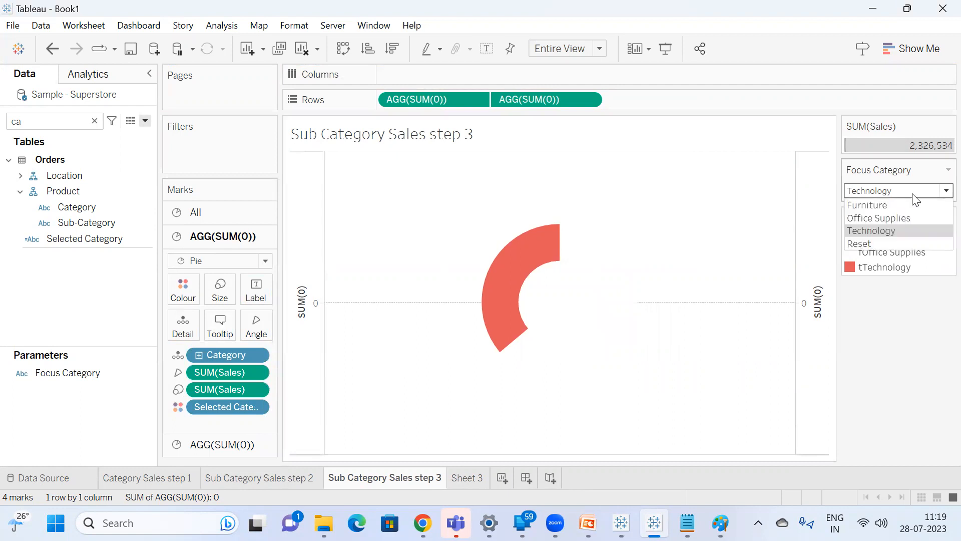
click(903, 206)
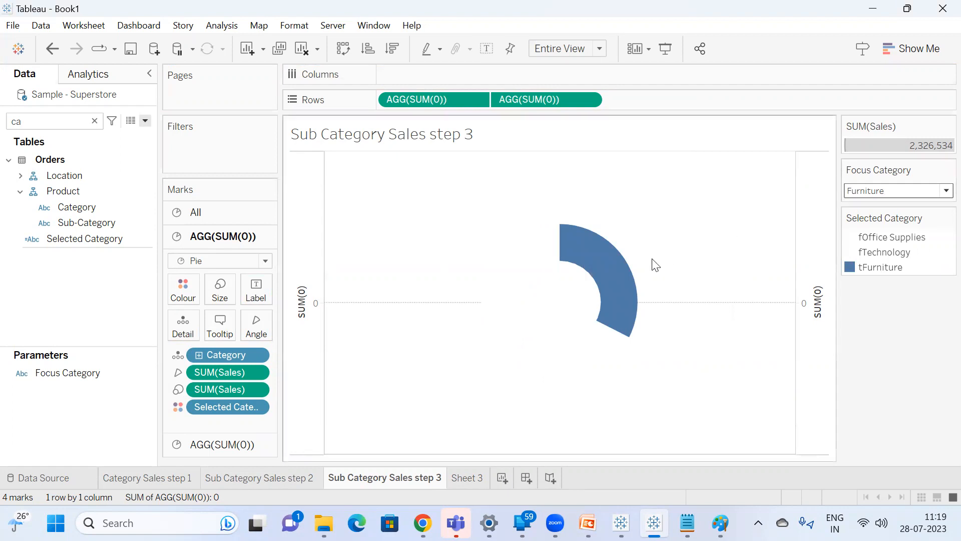
click(887, 189)
click(890, 220)
click(897, 197)
click(901, 224)
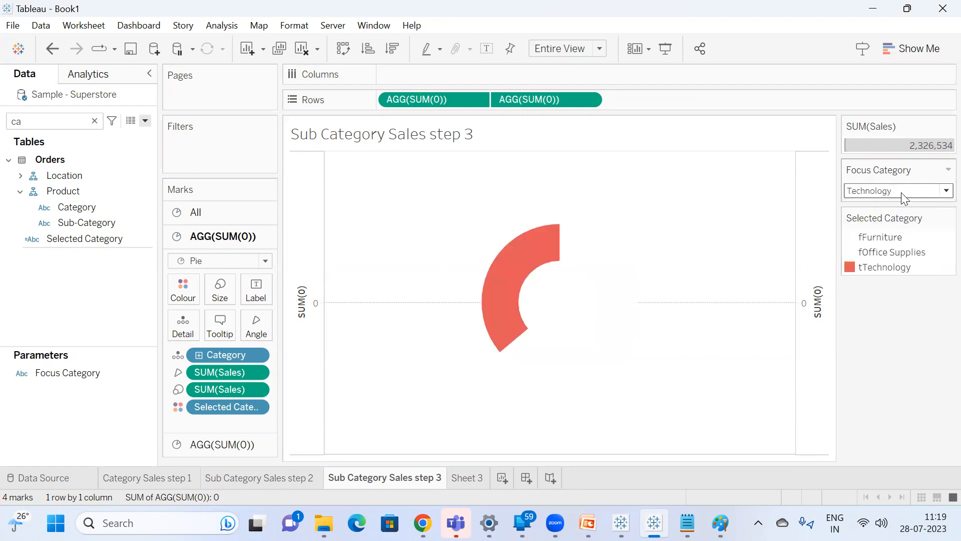
click(904, 195)
click(893, 207)
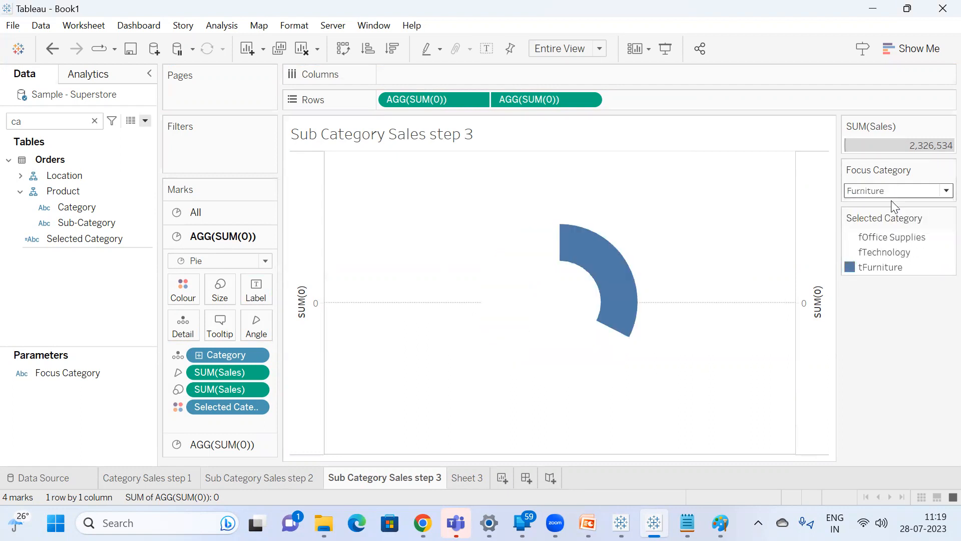
click(894, 191)
click(896, 217)
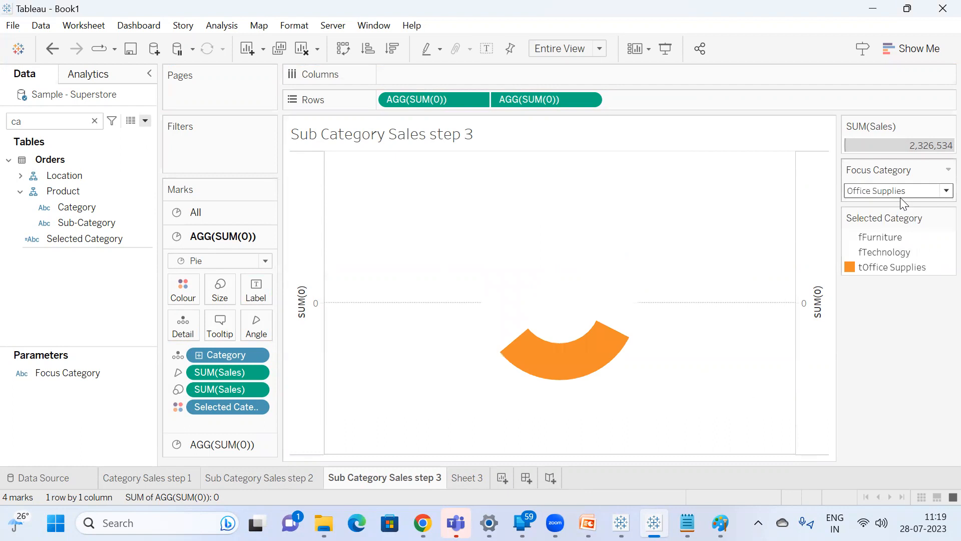
click(895, 191)
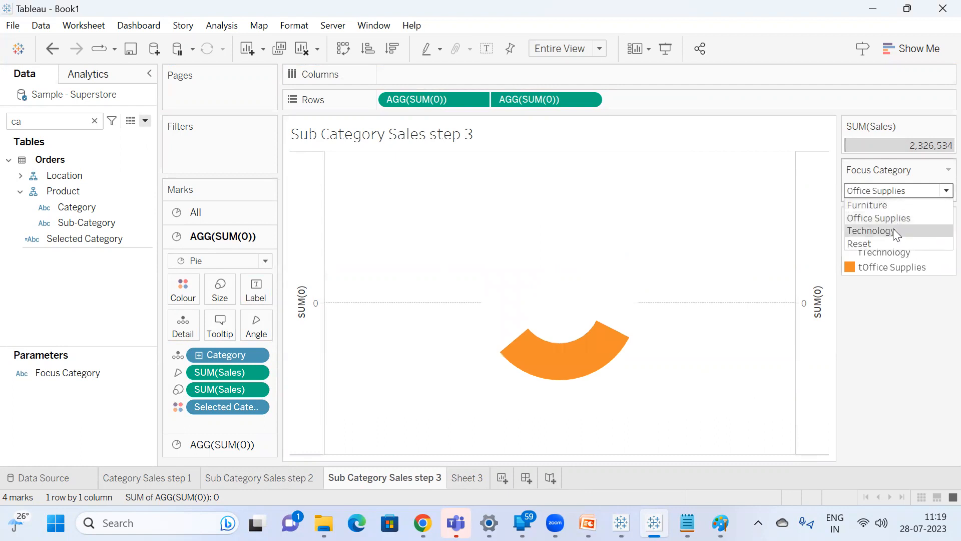
click(893, 230)
click(894, 191)
click(896, 205)
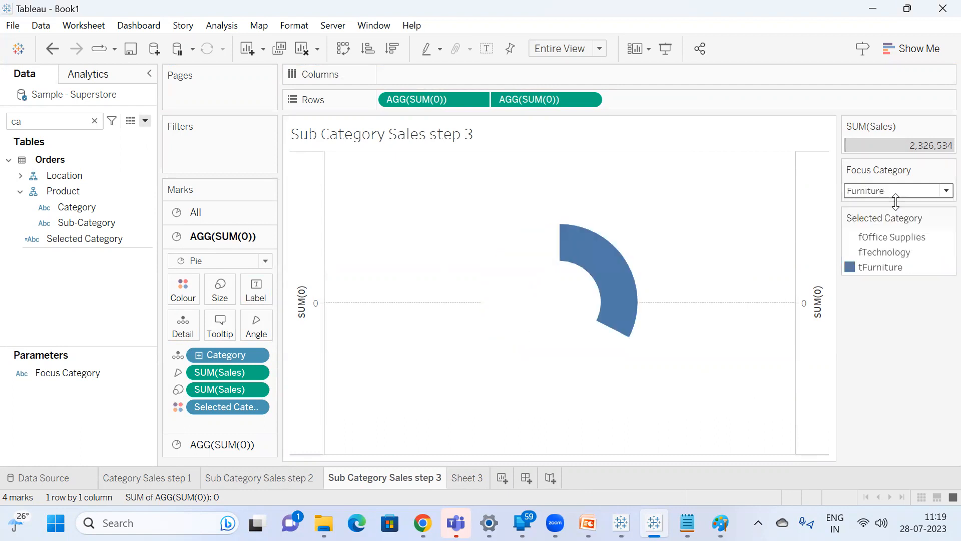
click(905, 191)
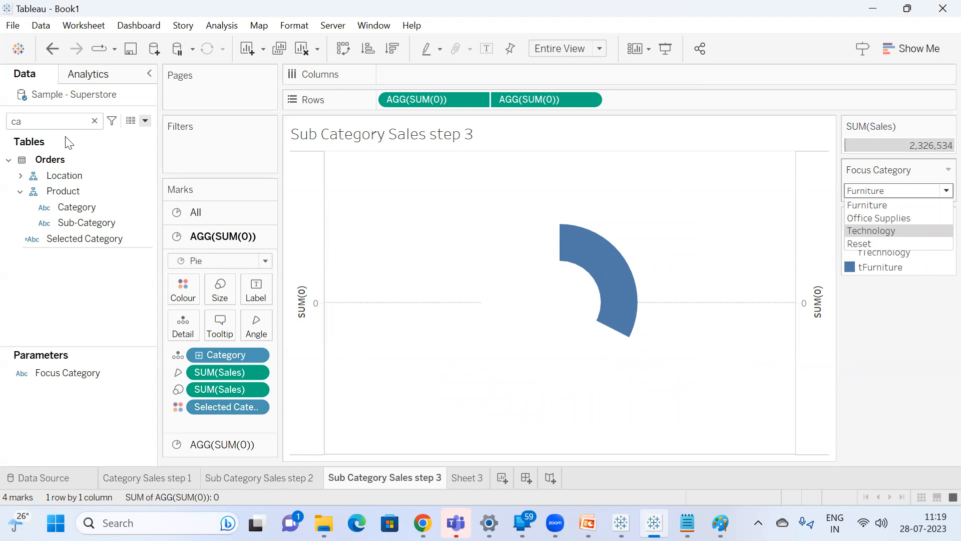
Add Sub-Category as a detail on the first pie of the step 3 sheet and inspect the Furniture slice's sub-category divisions.
click(69, 228)
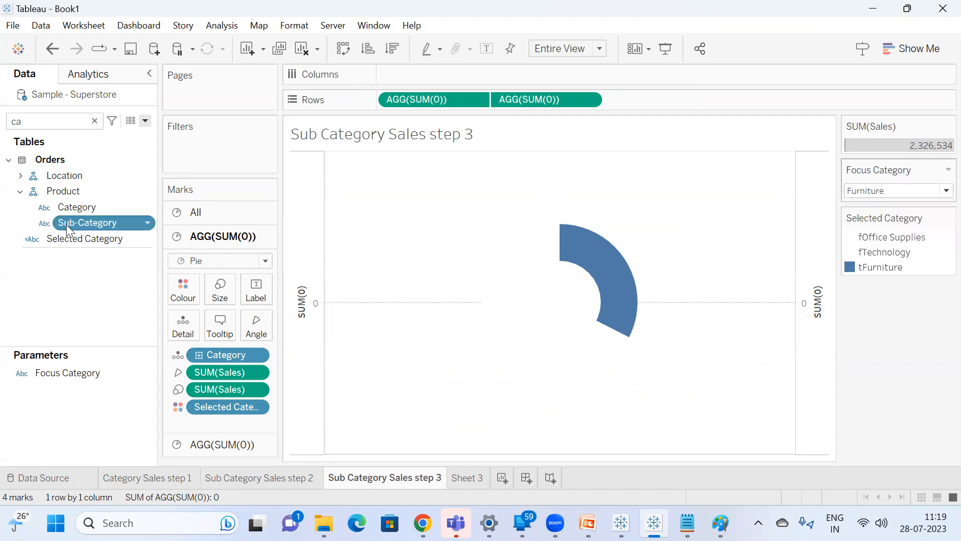
drag(69, 228, 181, 324)
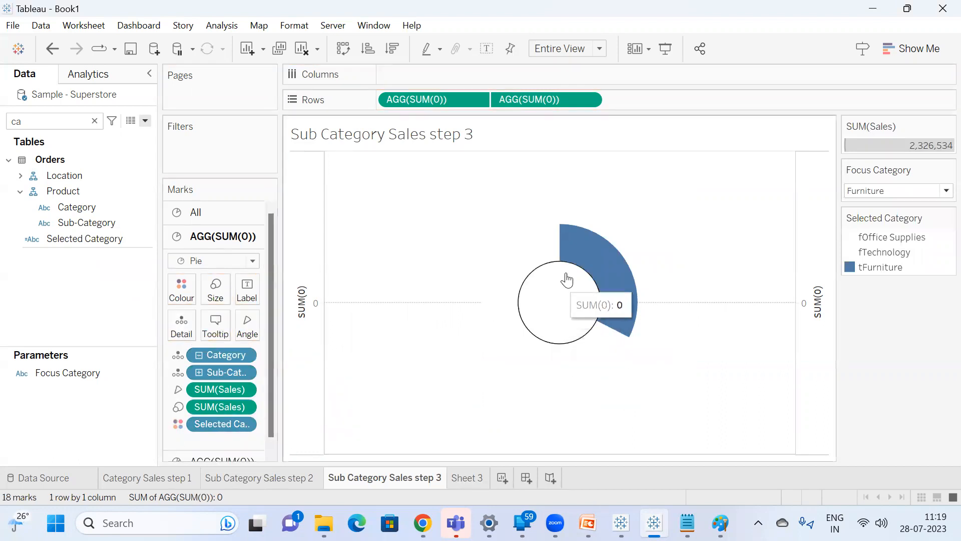
mouse_move(574, 246)
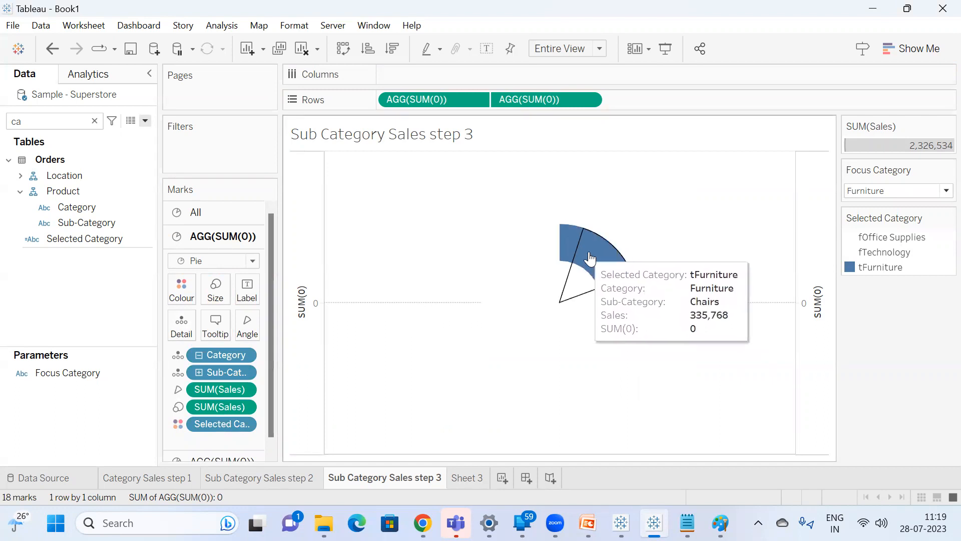
mouse_move(612, 307)
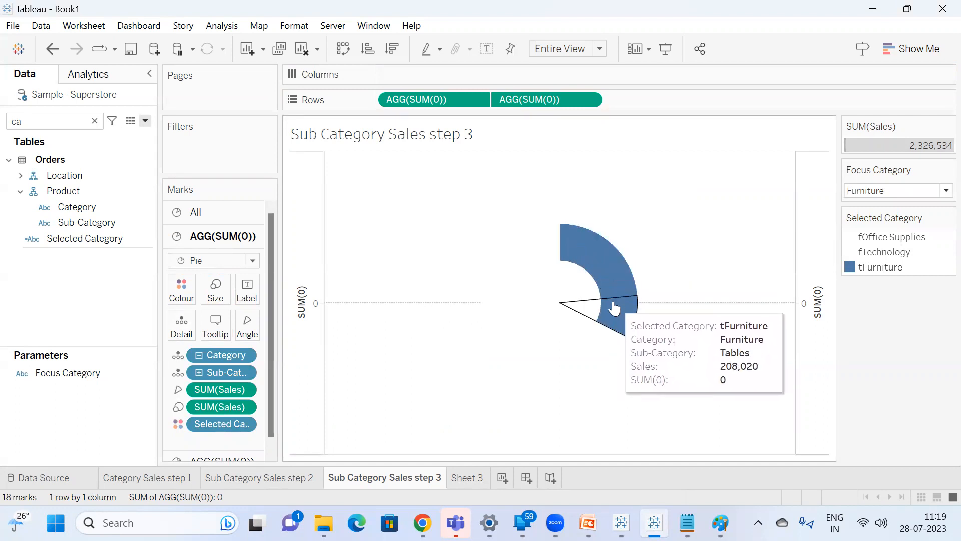
Undo and redo the Sub-Category addition to compare the Furniture slice with and without the sub-category split.
key(ctrl+z)
mouse_move(600, 291)
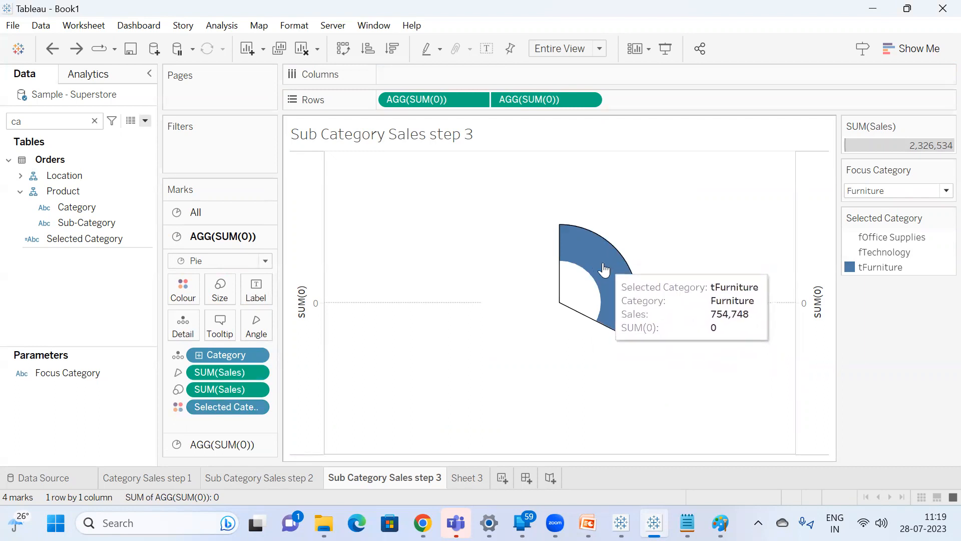
key(ctrl+y)
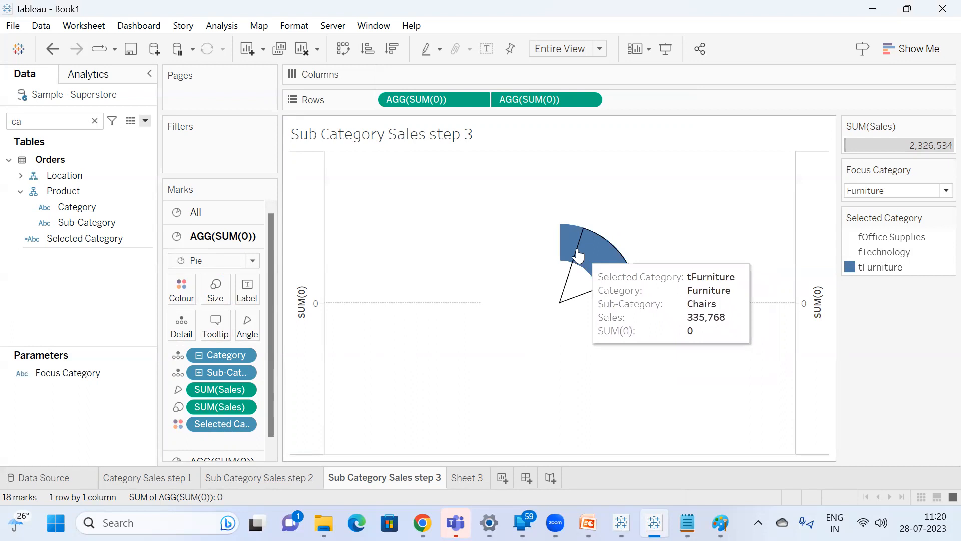
mouse_move(573, 280)
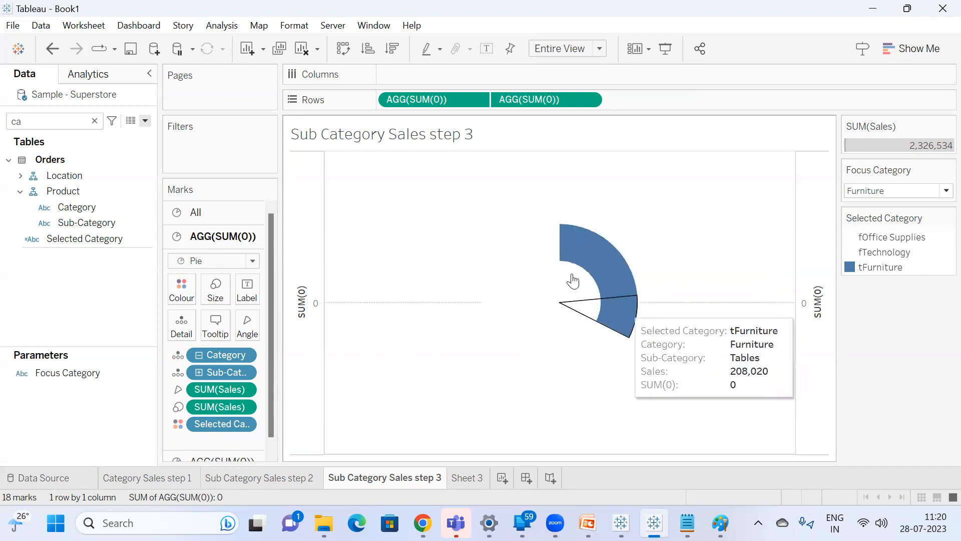
Give the pie marks on the step 3 sheet a white border to separate the sub-category slices.
click(189, 299)
click(247, 409)
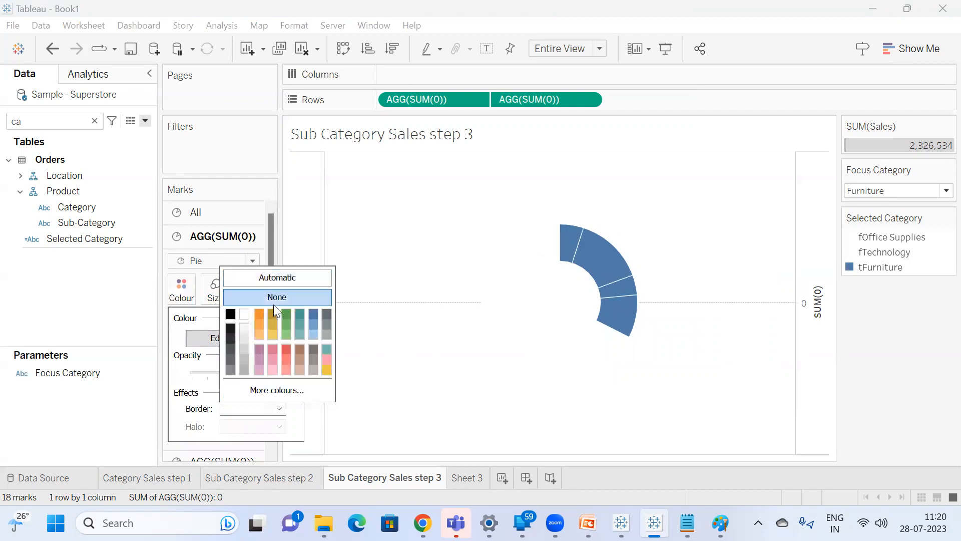
click(127, 337)
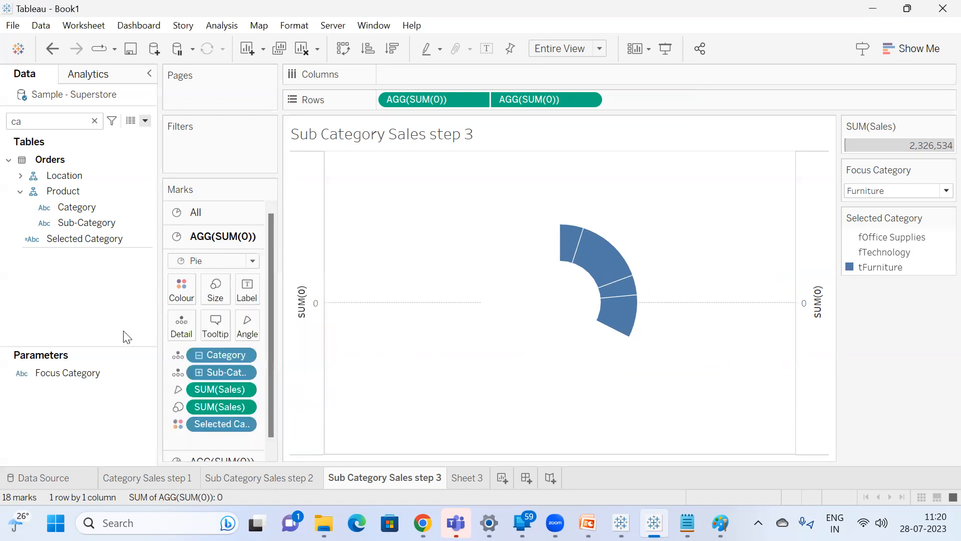
click(177, 303)
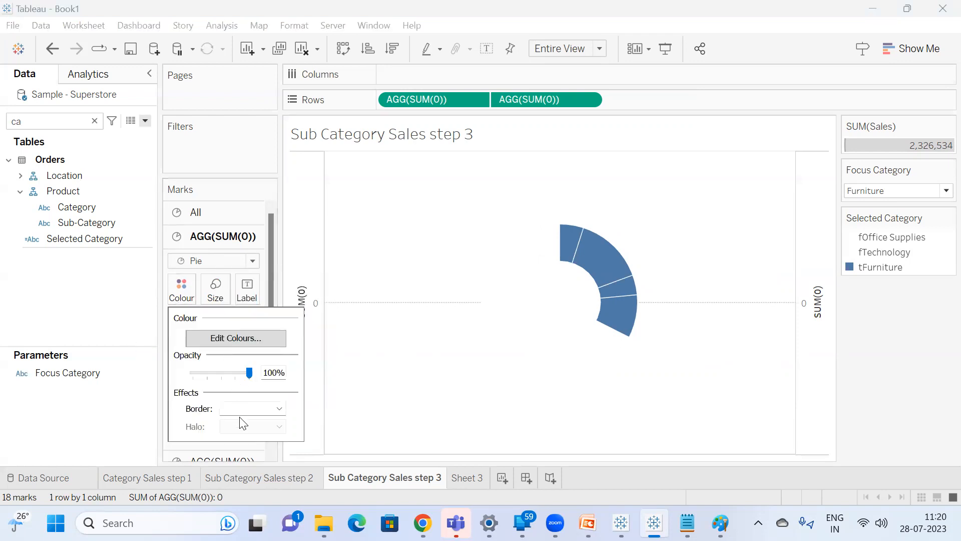
click(258, 410)
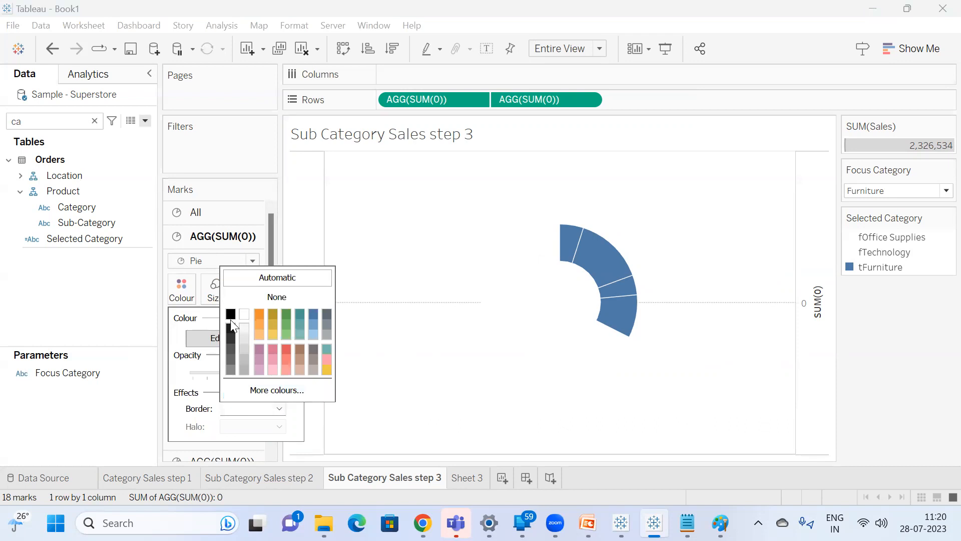
click(878, 326)
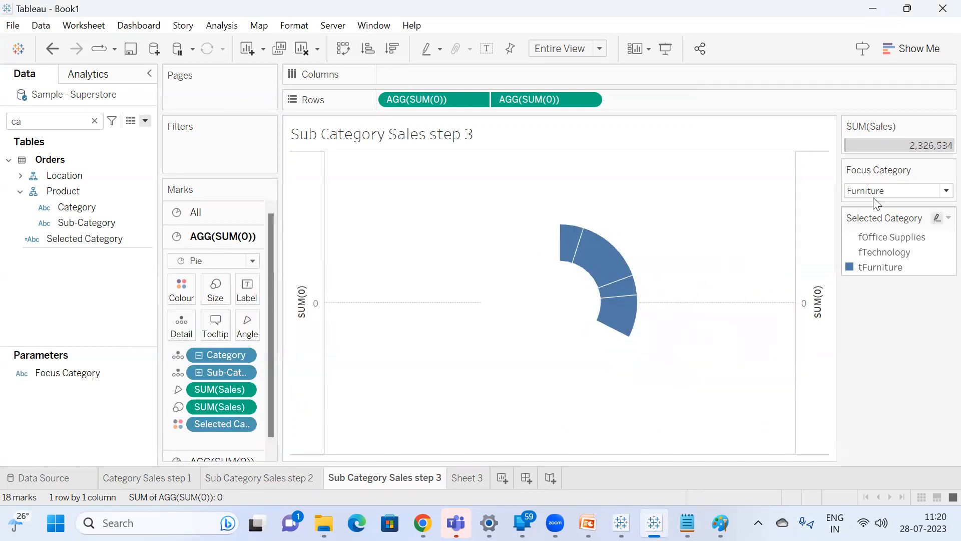
Delete the worksheet named Sheet 3 from the workbook.
click(473, 477)
right_click(474, 478)
click(531, 315)
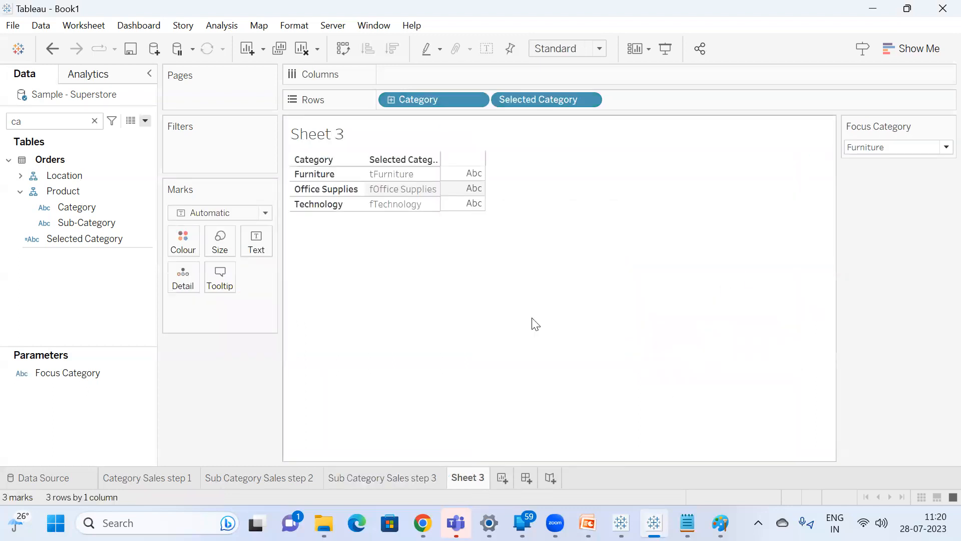
Set the Focus Category parameter to Technology on the Sub Category Sales step 3 sheet.
click(924, 191)
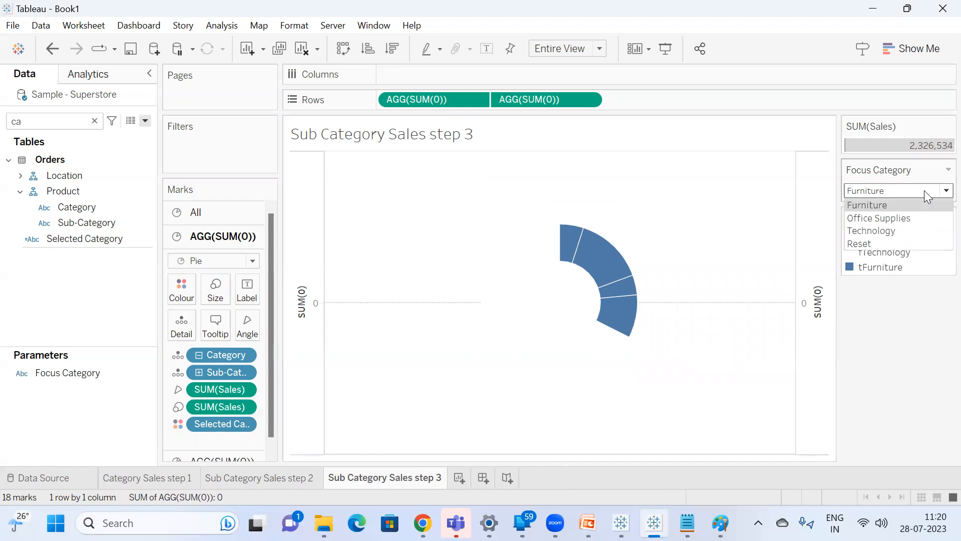
click(909, 193)
click(897, 227)
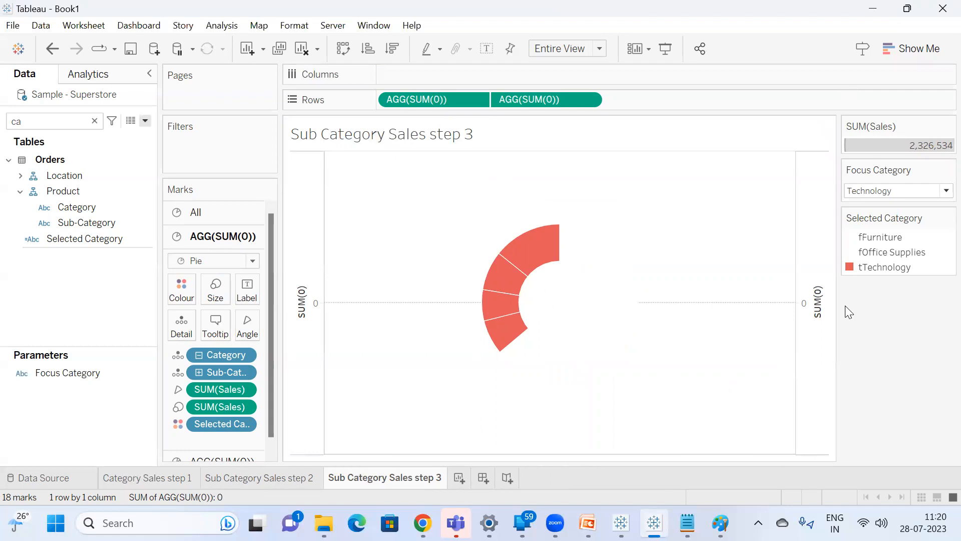
Hide the axis headers on the Sub Category Sales step 3 sheet and set its zero lines to None.
right_click(307, 328)
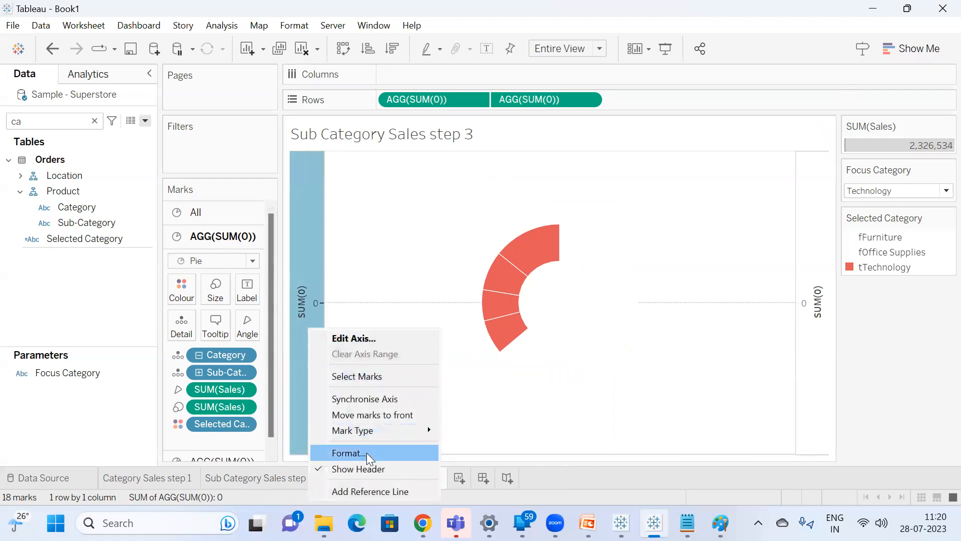
click(372, 467)
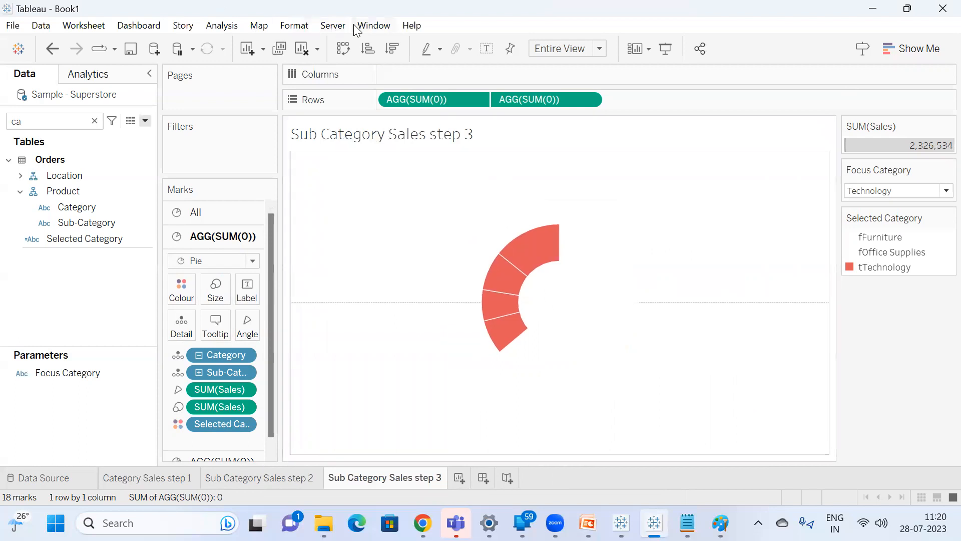
click(295, 26)
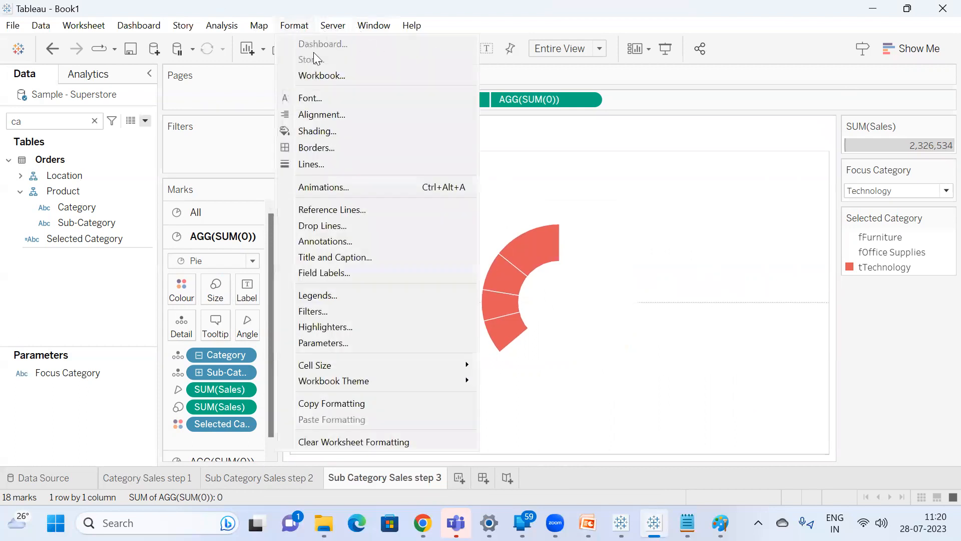
click(323, 164)
click(108, 189)
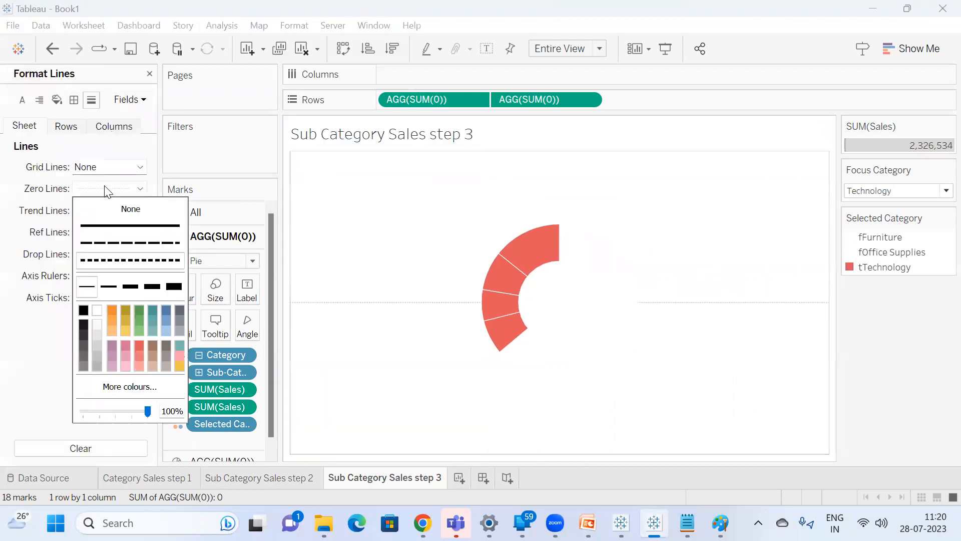
click(129, 209)
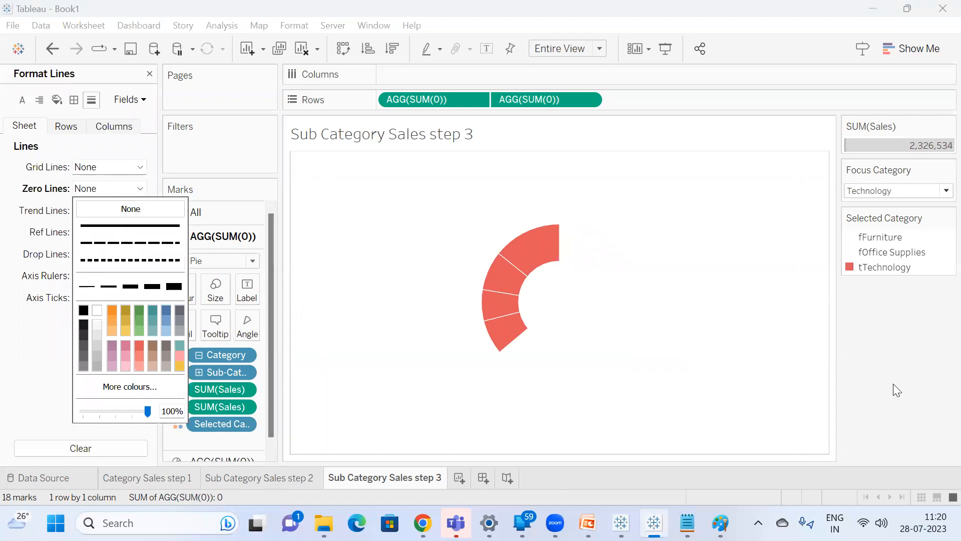
click(496, 444)
Hide the axis headers on the Category Sales step 1 sheet and set its zero lines to None.
click(135, 484)
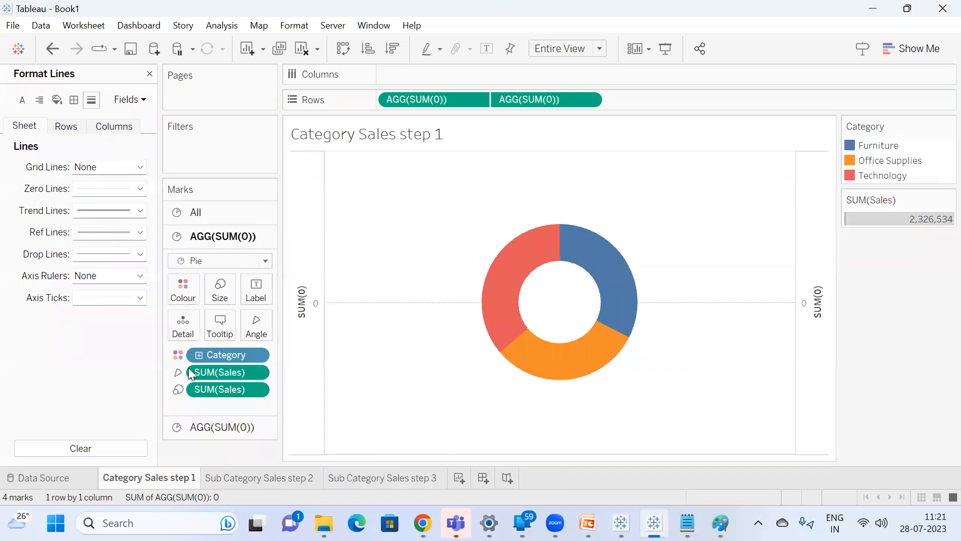
right_click(303, 292)
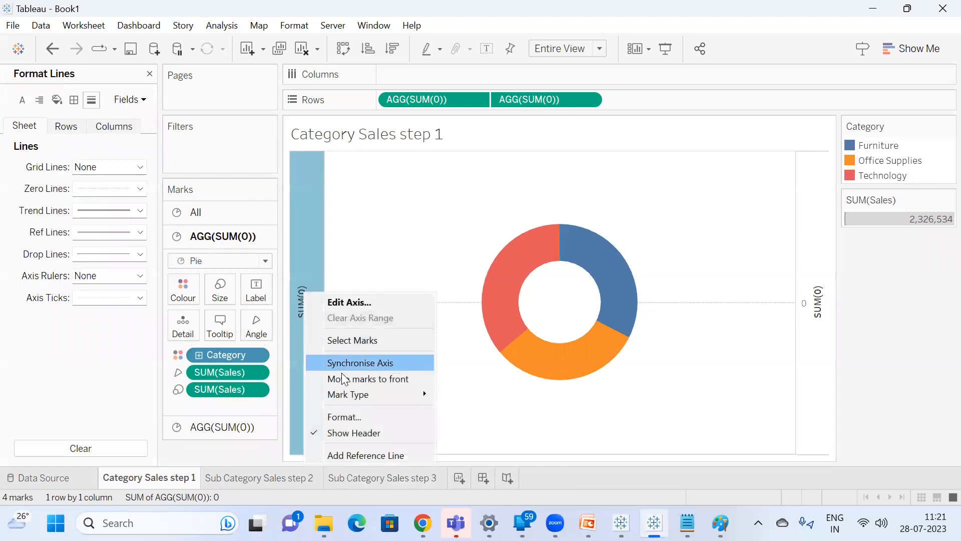
click(366, 432)
click(293, 26)
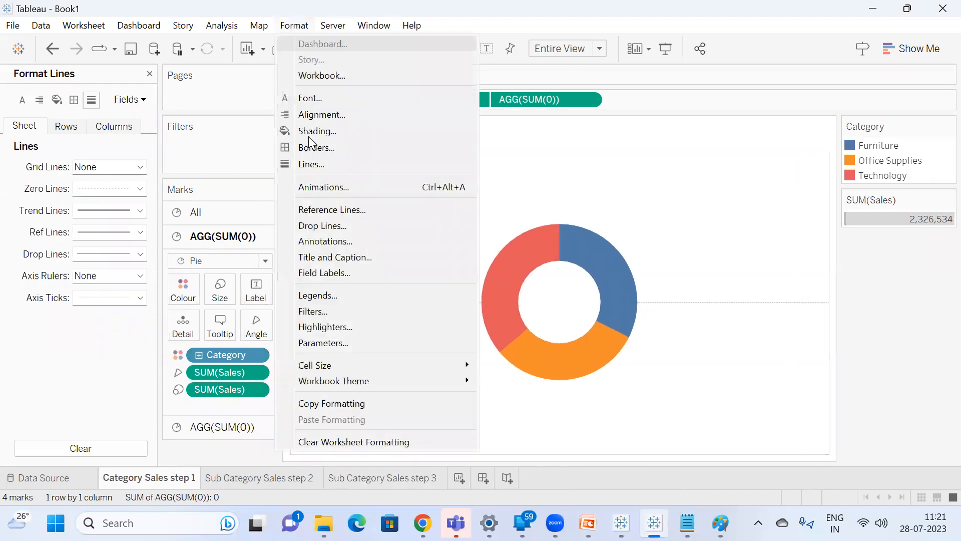
click(313, 162)
click(110, 189)
click(125, 209)
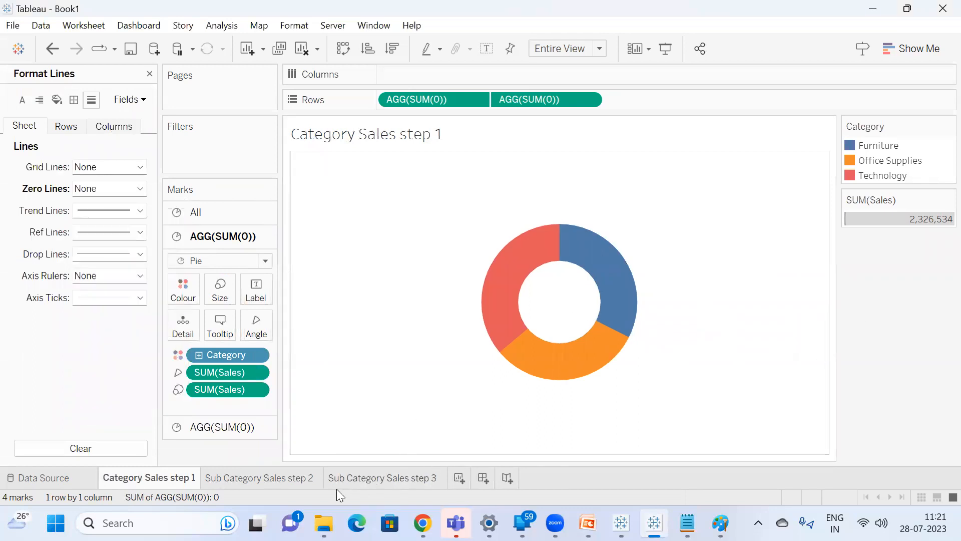
Switch between the Category Sales step 1 and Sub Category Sales step 3 sheets to compare their donut positions.
click(372, 477)
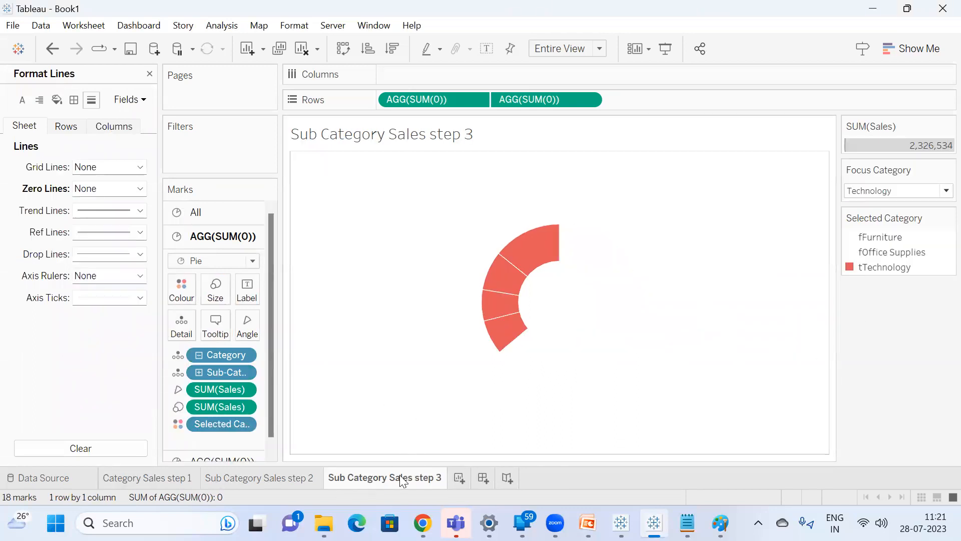
click(158, 480)
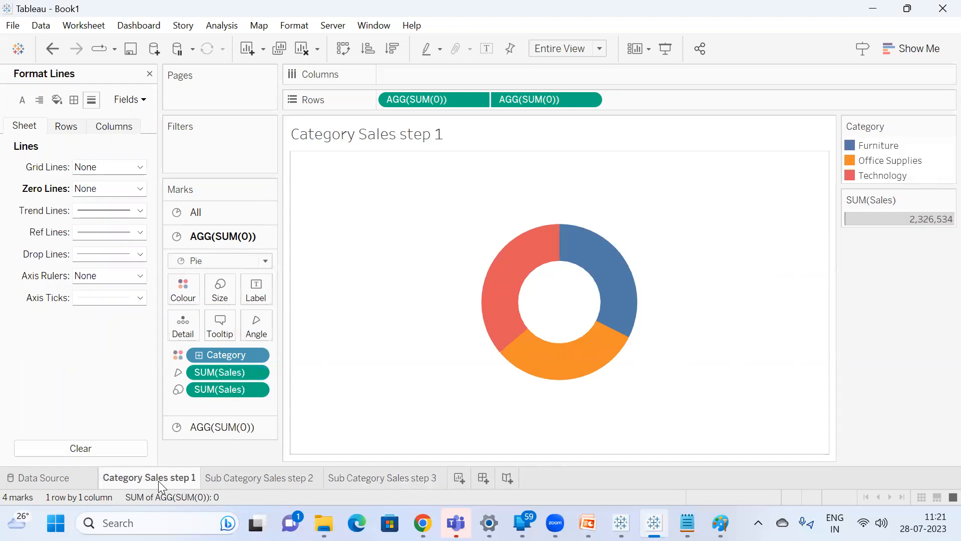
click(424, 480)
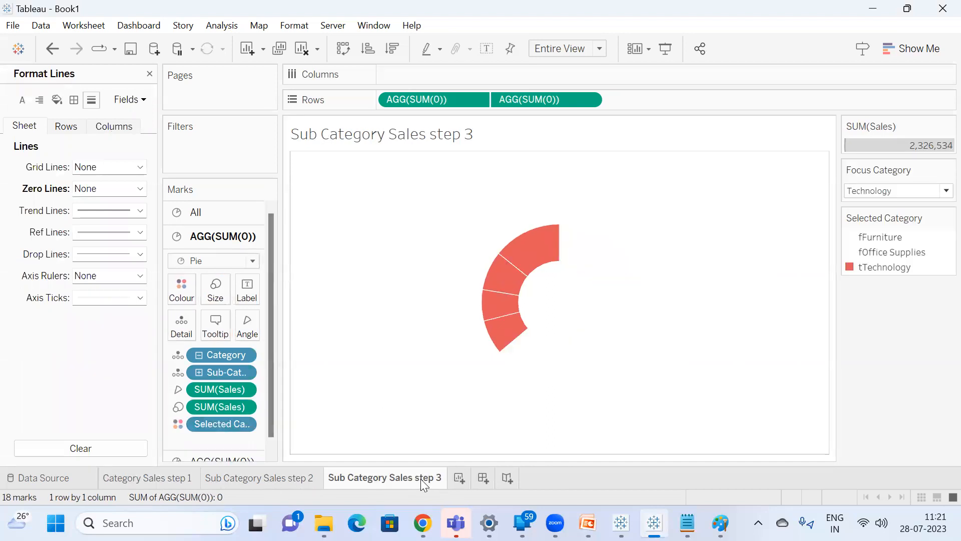
Create a new dashboard and set its size to Automatic.
click(485, 479)
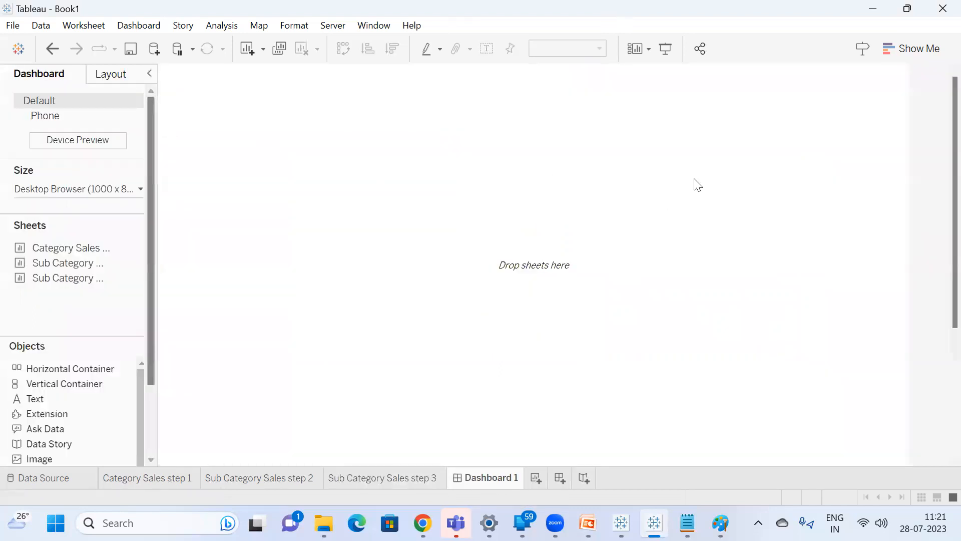
click(97, 192)
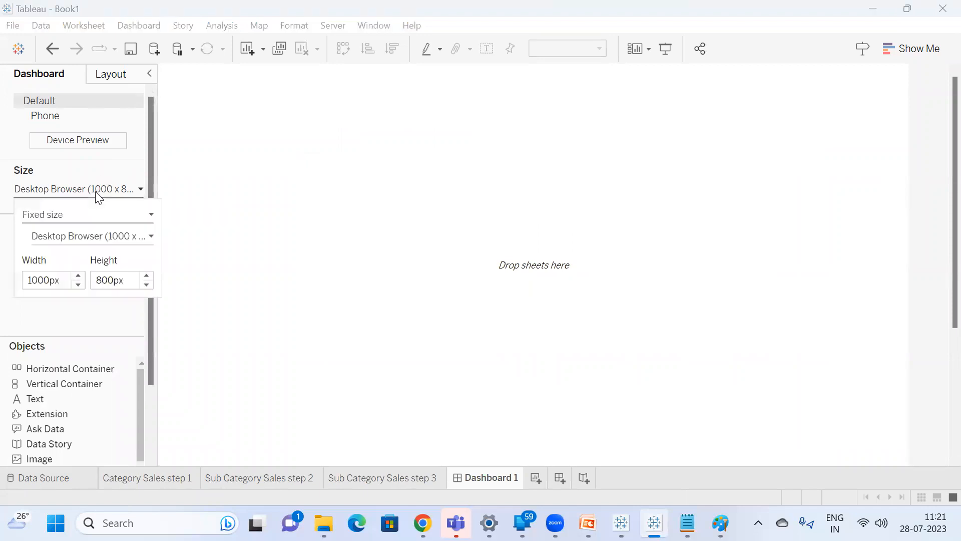
click(99, 215)
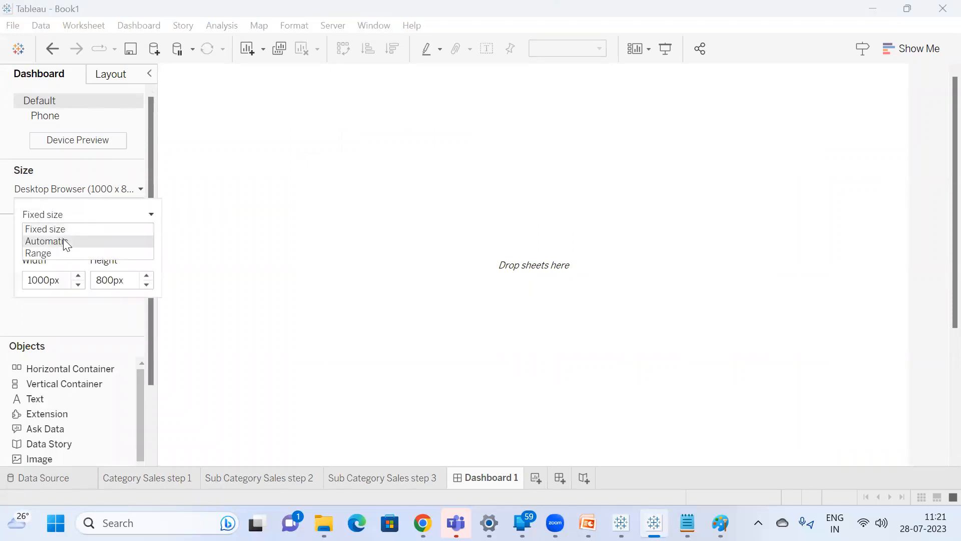
click(64, 242)
click(307, 184)
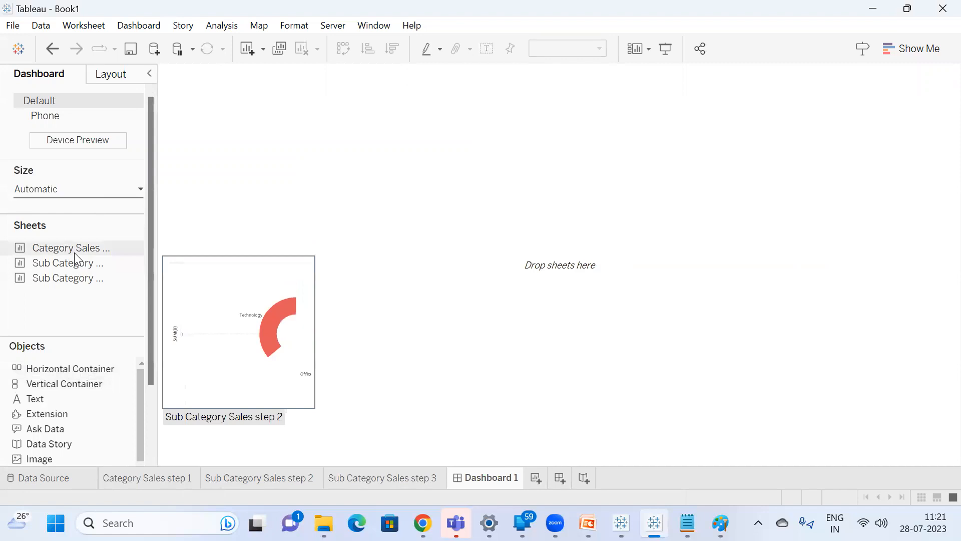
Set the placement of new dashboard objects to Floating.
scroll(73, 278, down, 5)
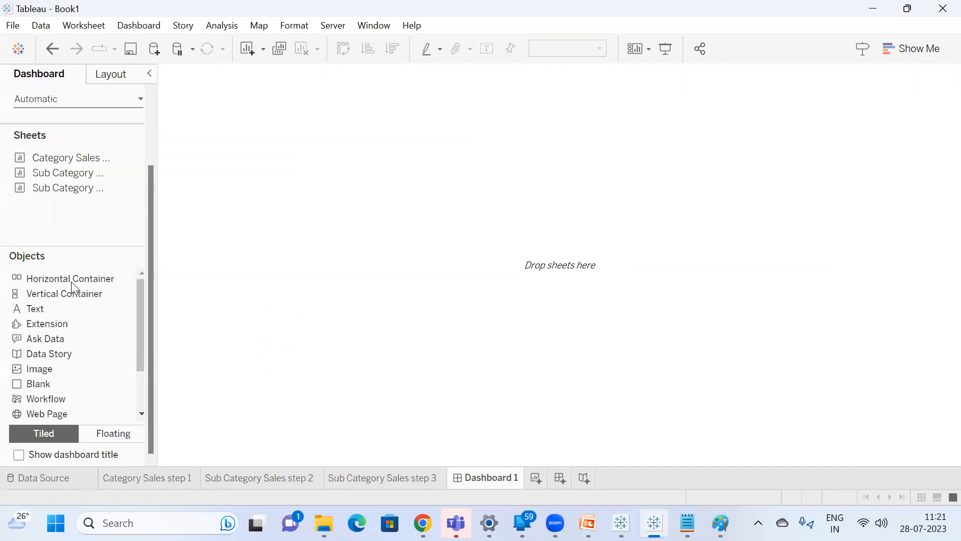
click(109, 436)
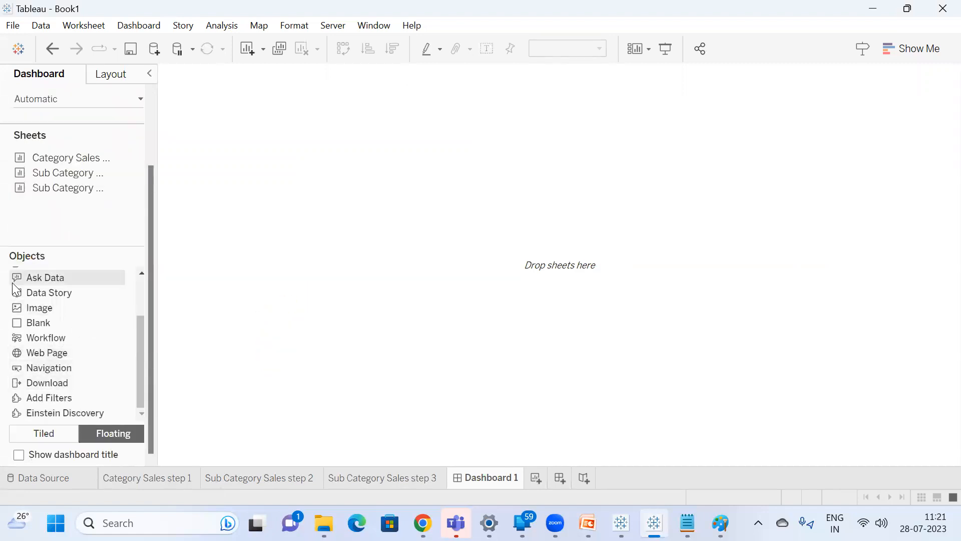
scroll(80, 283, up, 4)
scroll(92, 211, up, 3)
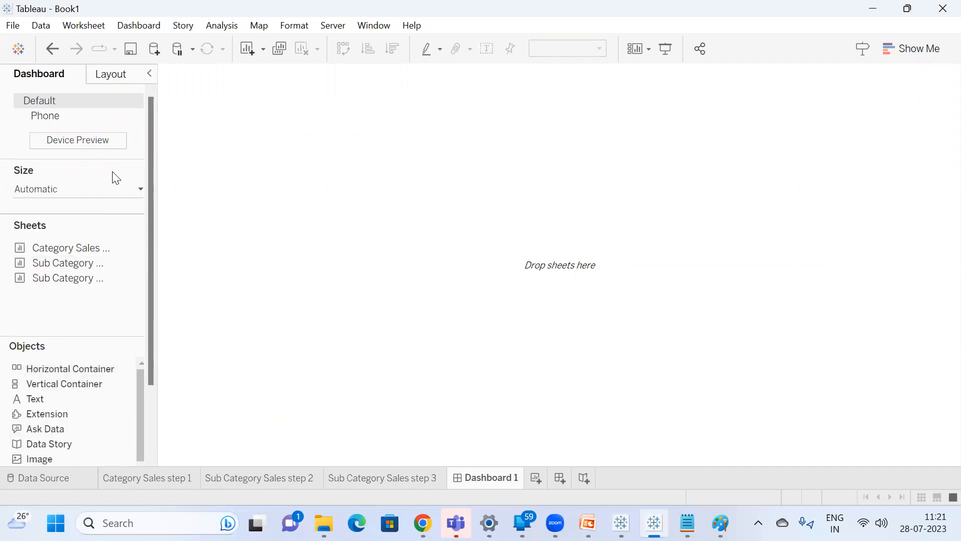
mouse_move(126, 280)
mouse_move(123, 258)
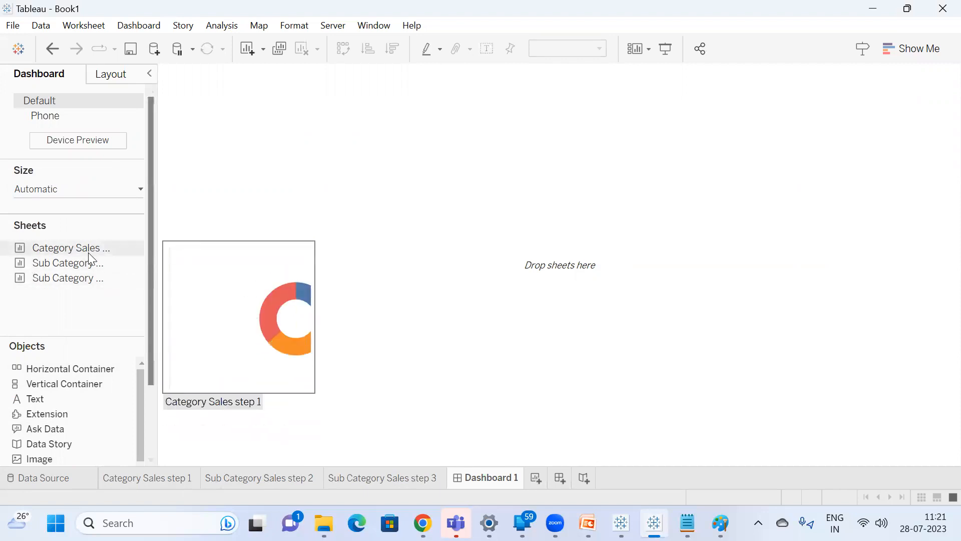
Place the Sub Category Sales step 3 sheet as a floating object near the upper-left corner of the dashboard canvas.
scroll(93, 305, down, 2)
scroll(121, 416, down, 3)
scroll(152, 363, down, 2)
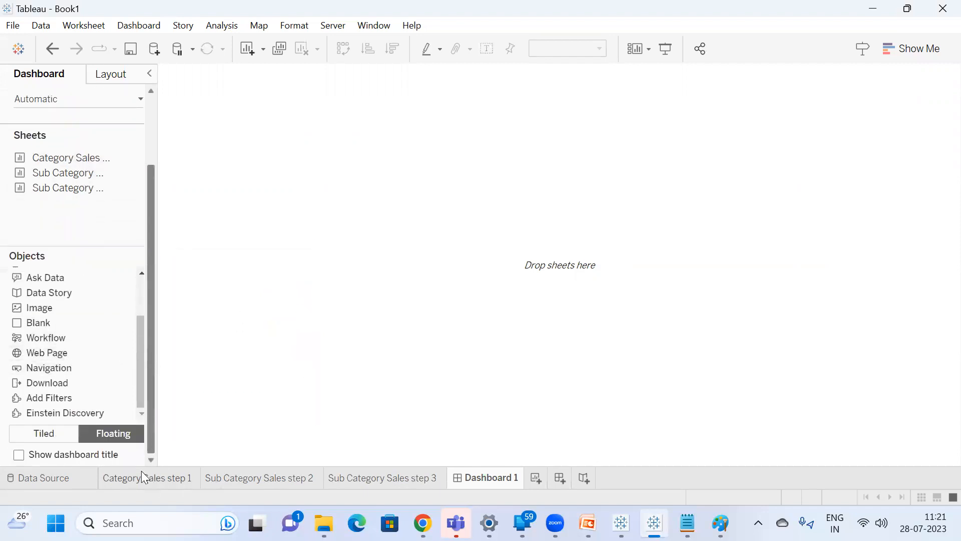
scroll(77, 225, up, 4)
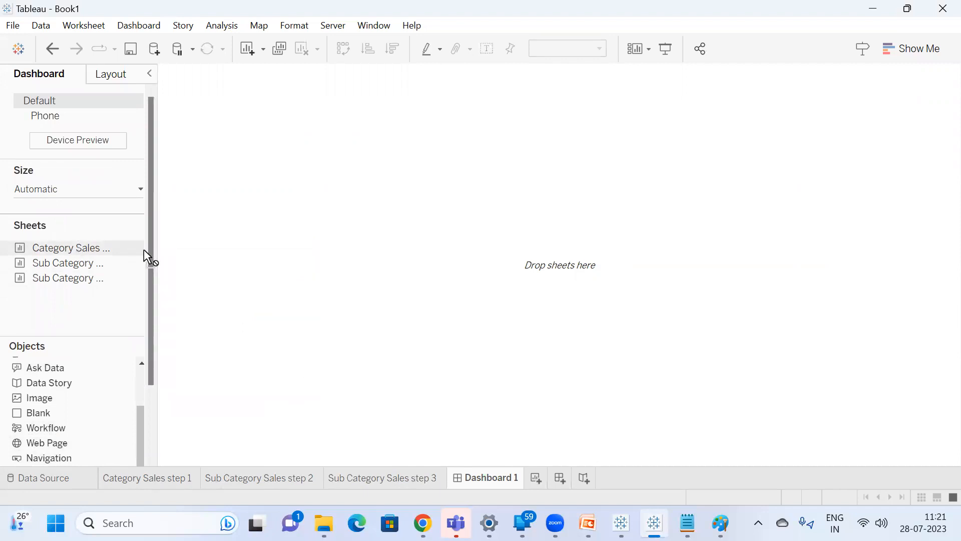
drag(106, 248, 3, 257)
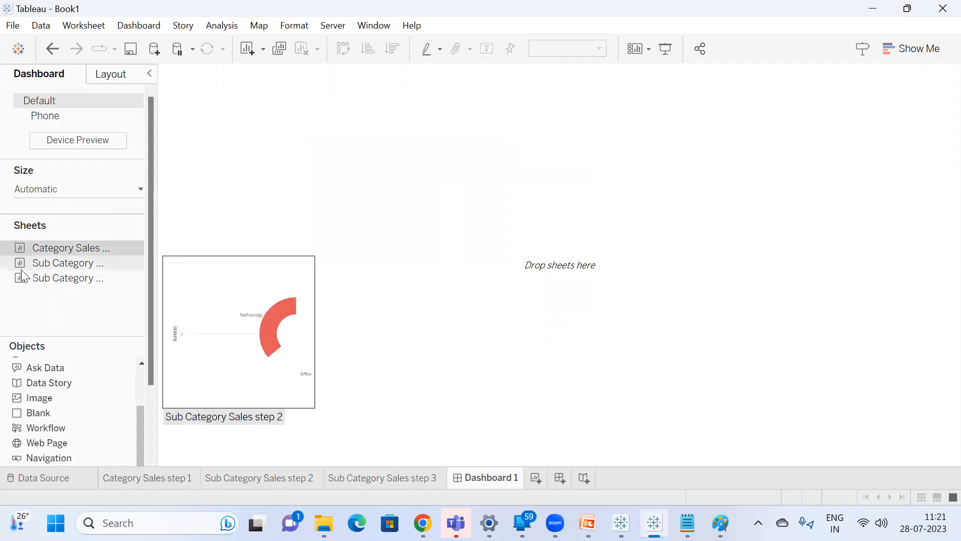
drag(57, 287, 202, 98)
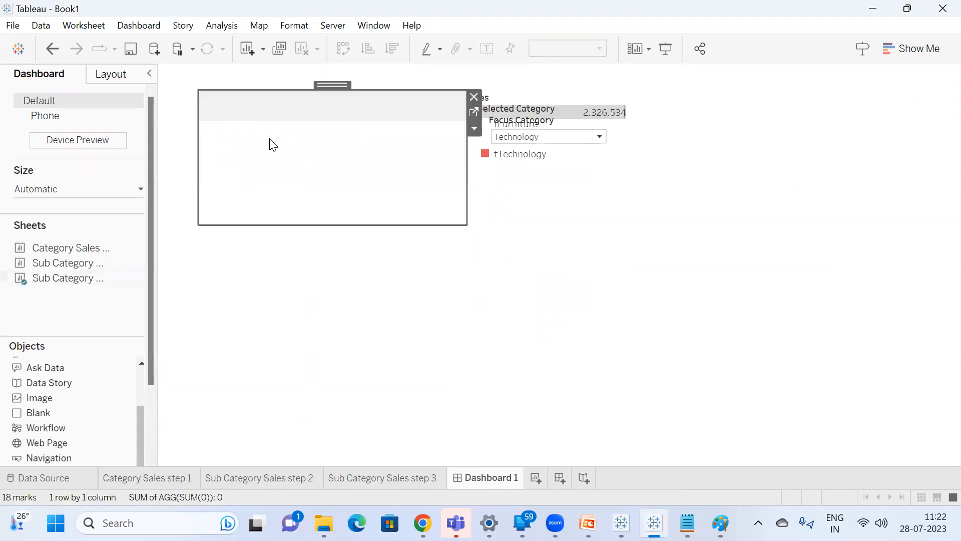
Remove the Focus Category control and the Sales and Selected Category legends from the dashboard.
click(580, 123)
click(617, 121)
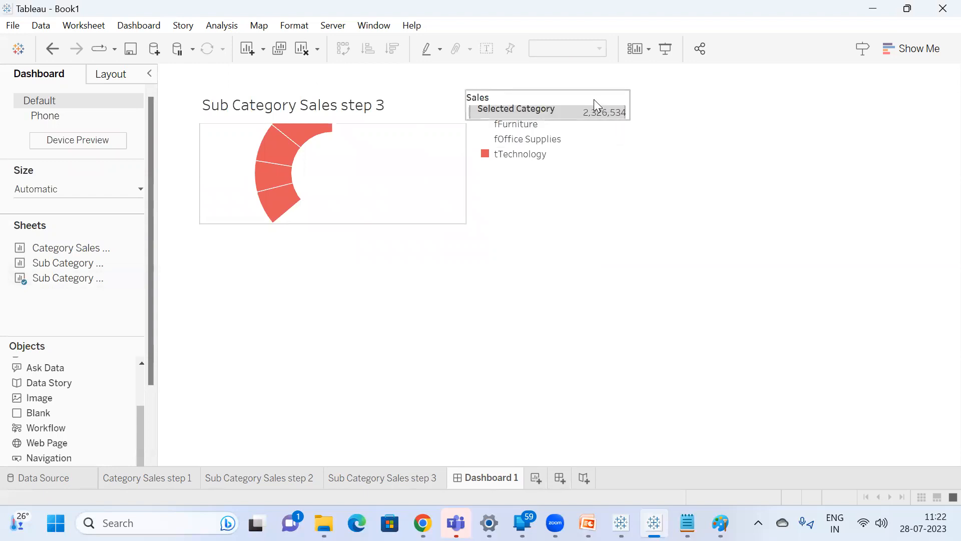
click(597, 103)
click(635, 98)
click(578, 109)
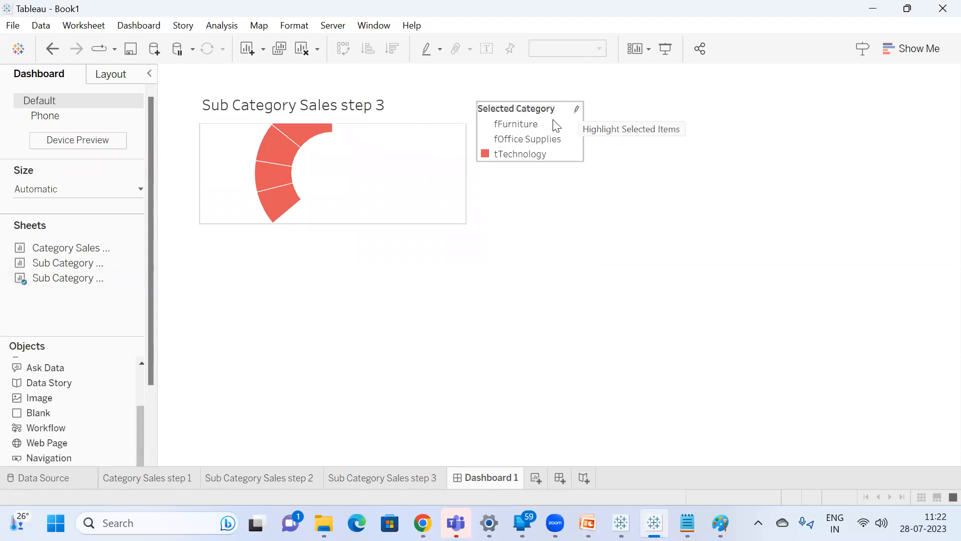
click(591, 108)
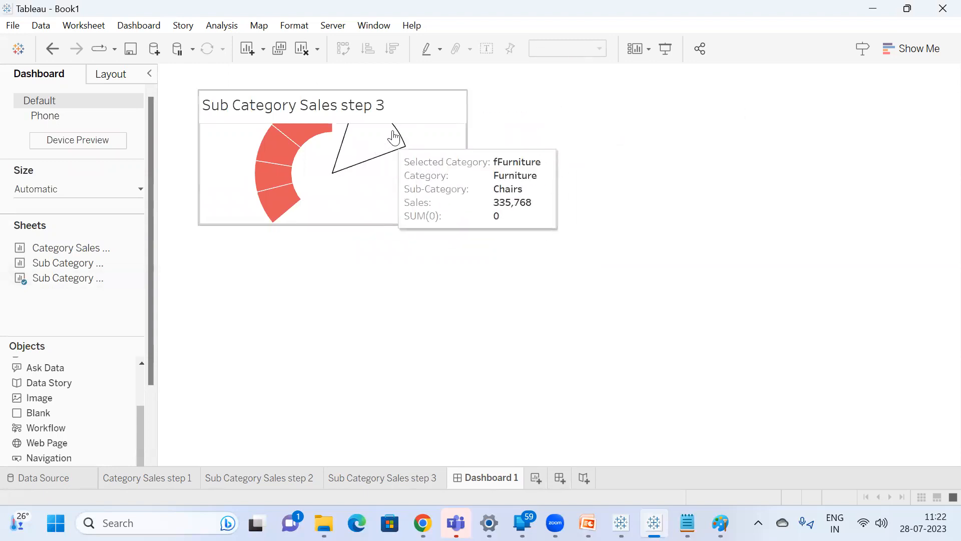
Hide the Sub Category Sales step 3 title on the dashboard and enlarge the sheet to about 904 by 481 pixels.
click(320, 107)
right_click(310, 107)
click(352, 146)
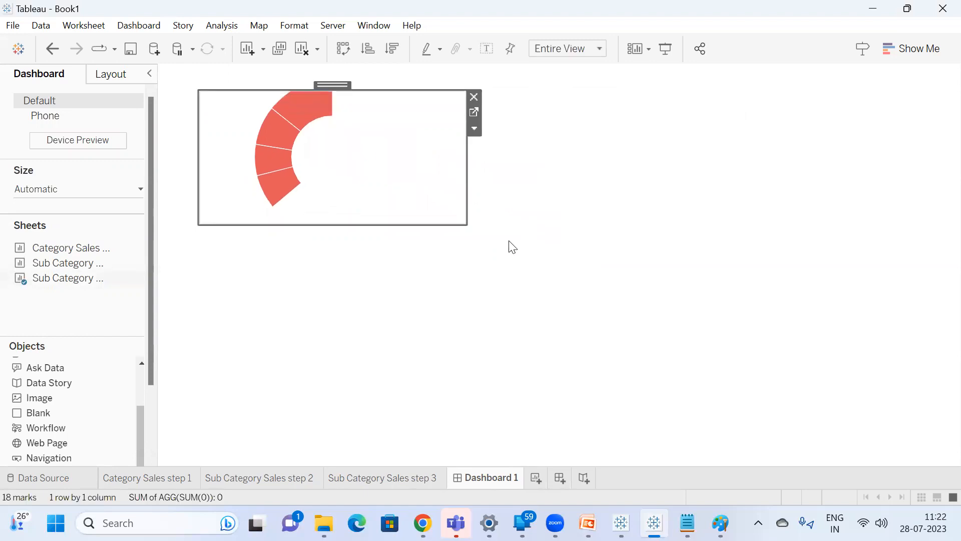
drag(463, 224, 879, 453)
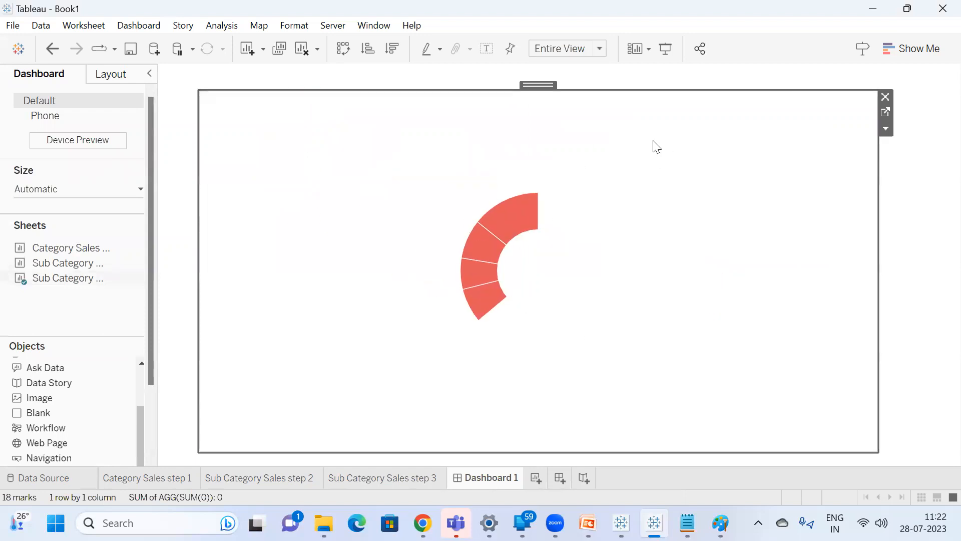
Open the Sub Category Sales step 3 sheet and examine the finished donut in the Expanding Donut Chart workbook for reference.
click(887, 114)
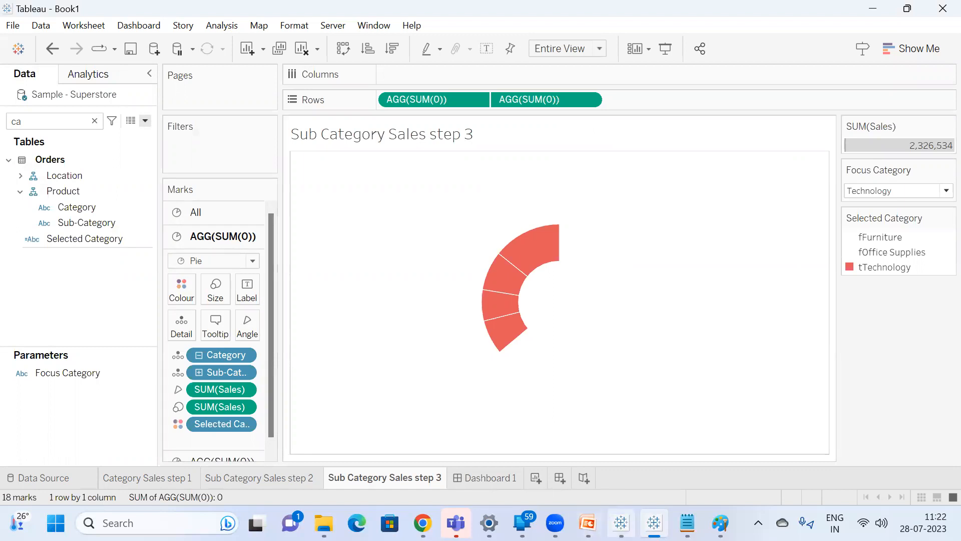
click(621, 523)
mouse_move(350, 249)
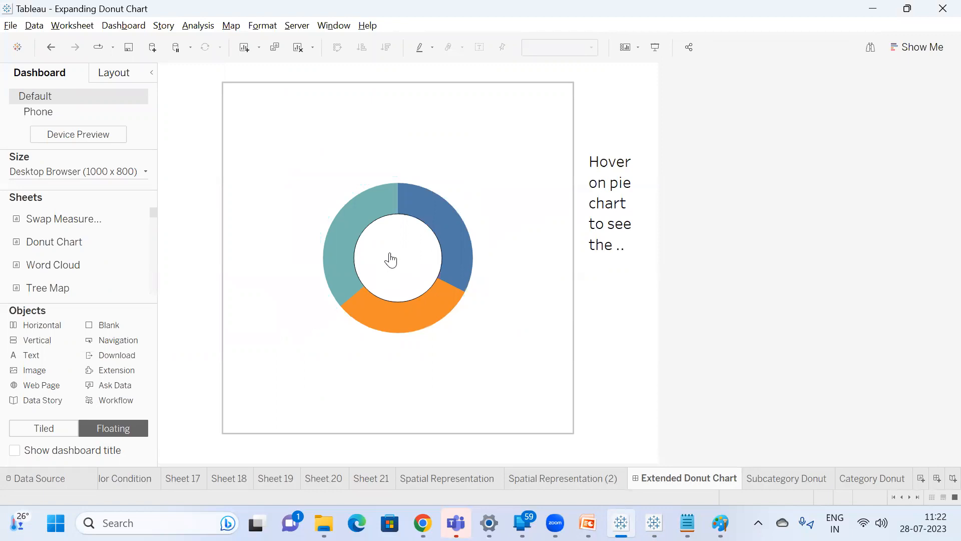
click(882, 8)
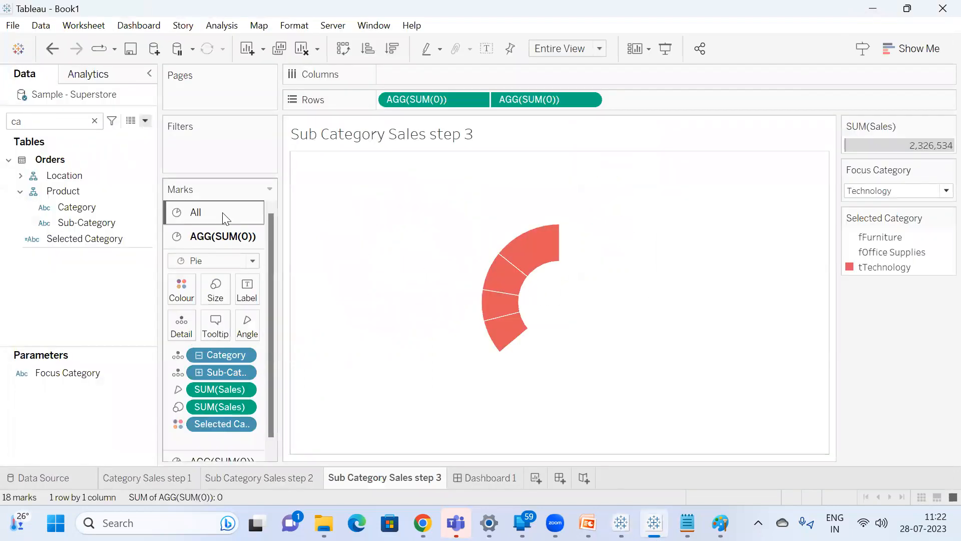
Try much larger mark sizes for the outer and inner pies of Sub Category Sales step 3, and return to Dashboard 1.
click(215, 290)
click(334, 326)
drag(334, 325, 324, 330)
click(220, 459)
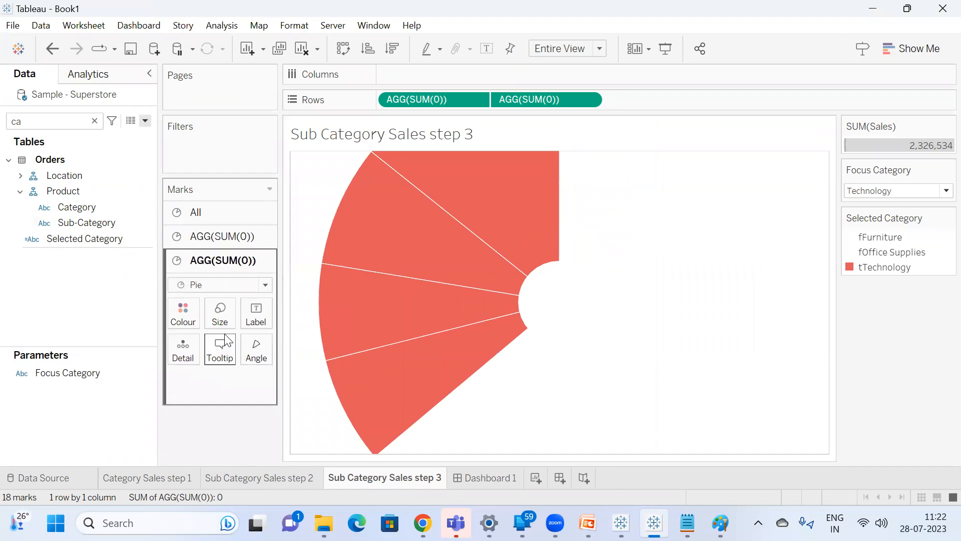
click(219, 313)
click(301, 352)
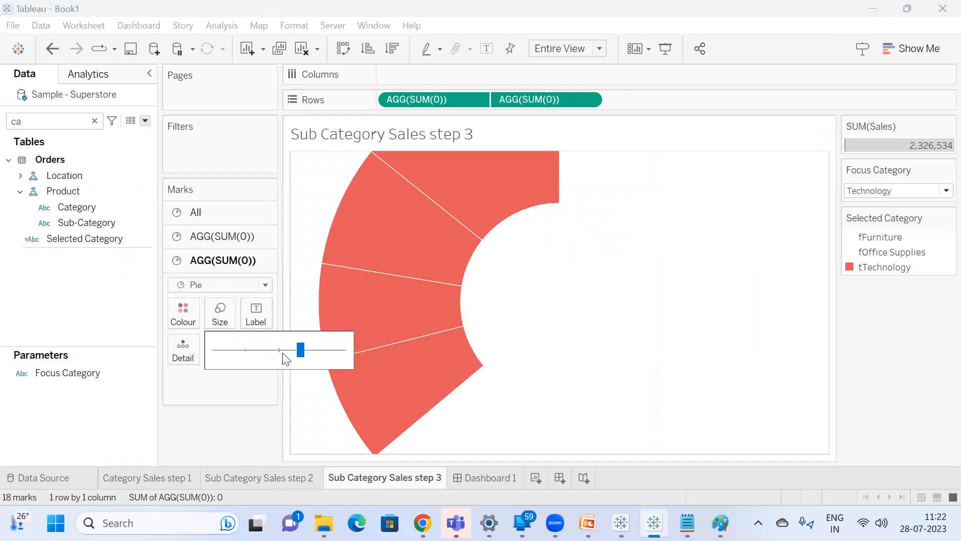
mouse_move(314, 356)
mouse_down()
mouse_move(333, 356)
mouse_move(324, 352)
mouse_up()
click(499, 475)
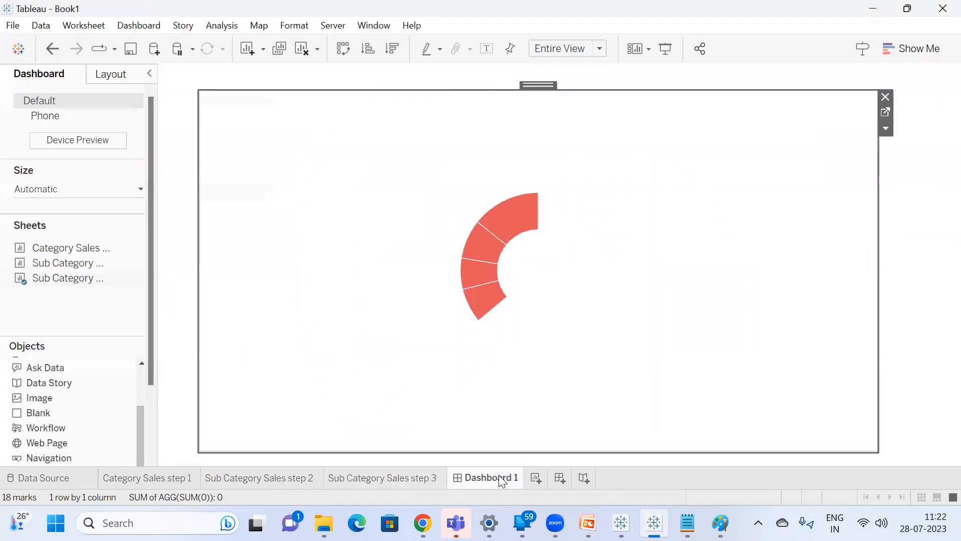
Reduce the outer and inner pie sizes on Sub Category Sales step 3 so the whole ring fits the view, and check it on Dashboard 1.
click(888, 107)
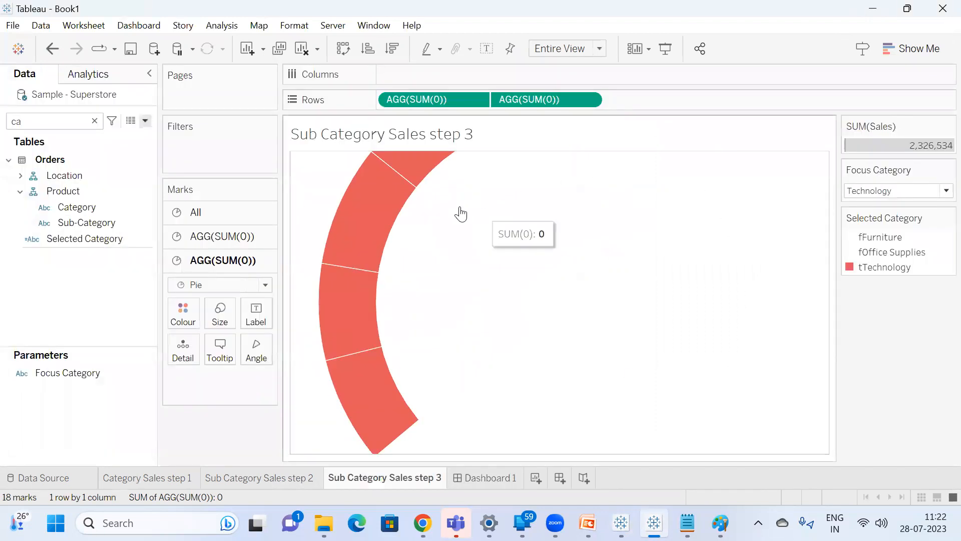
click(219, 295)
click(314, 327)
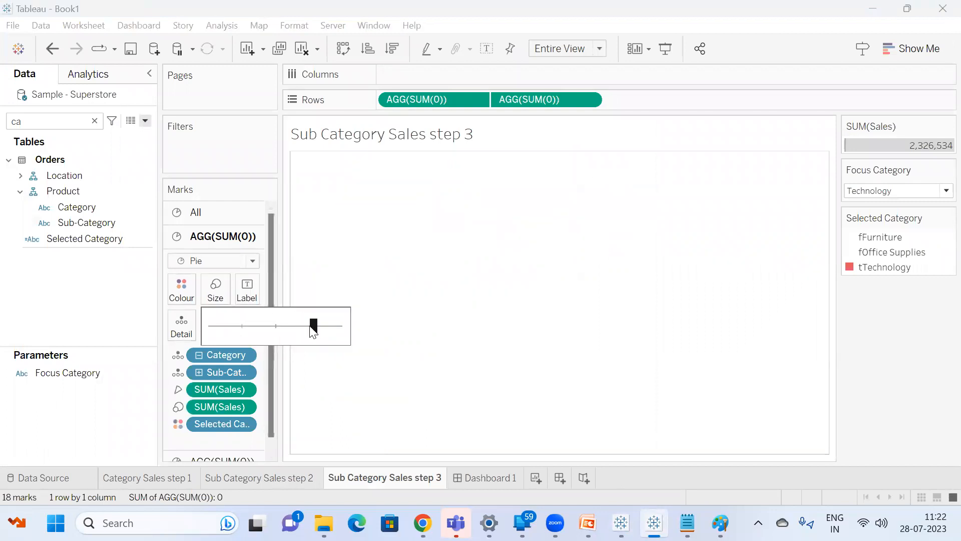
click(312, 398)
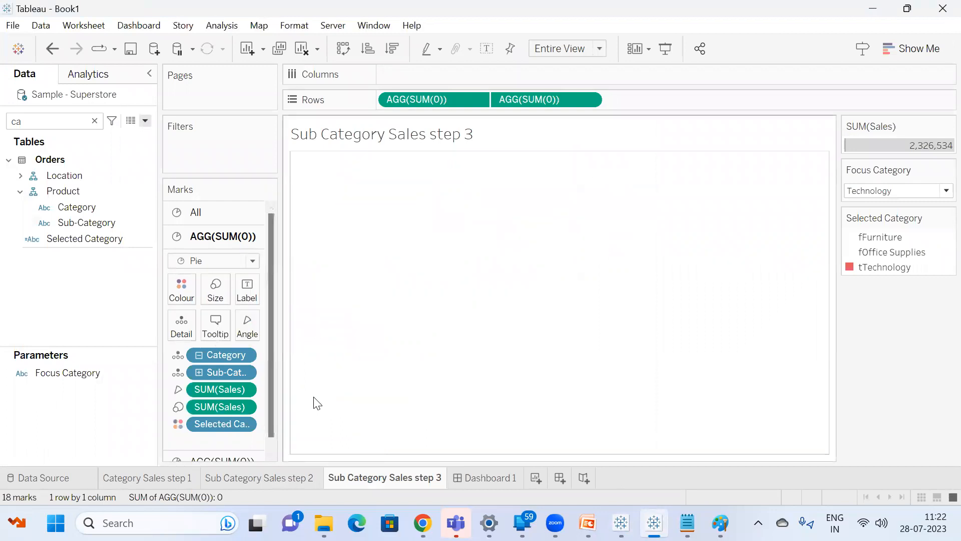
click(237, 454)
click(222, 327)
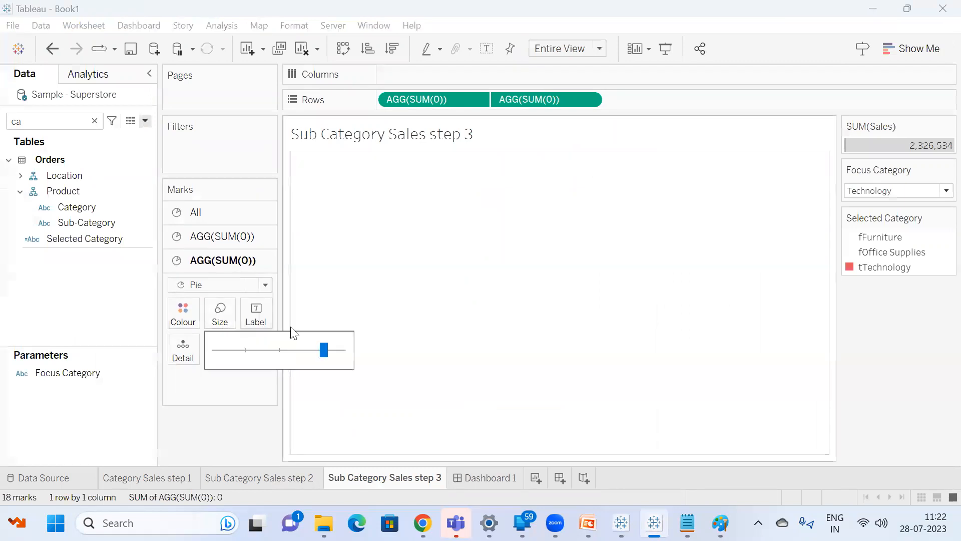
click(310, 351)
drag(311, 352, 298, 354)
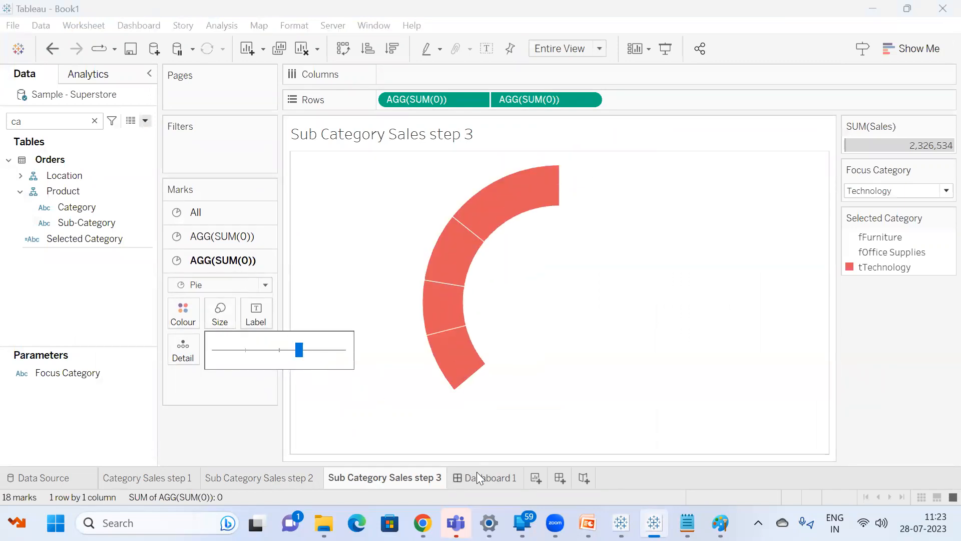
click(483, 477)
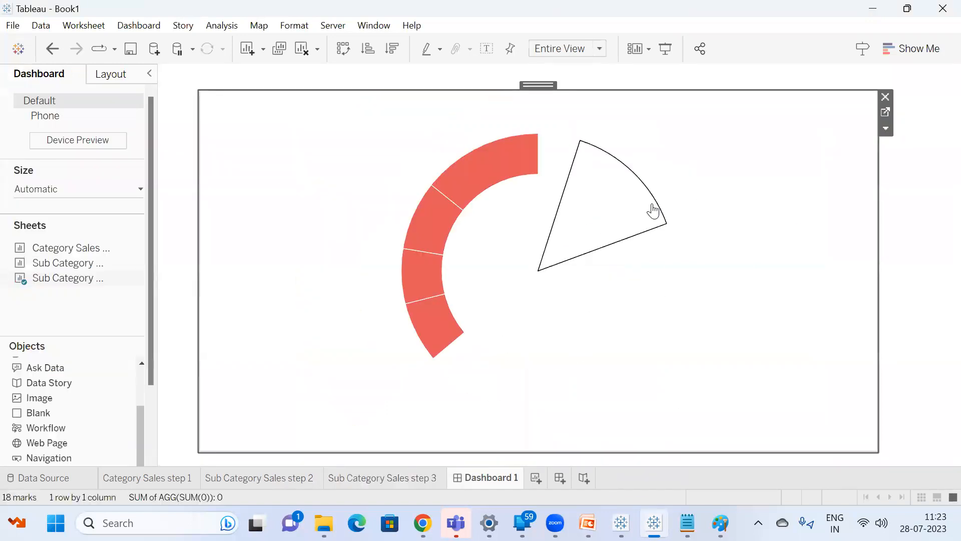
Set the Focus Category parameter to Office Supplies on Sub Category Sales step 3 and check the ring on Dashboard 1.
click(885, 116)
click(901, 191)
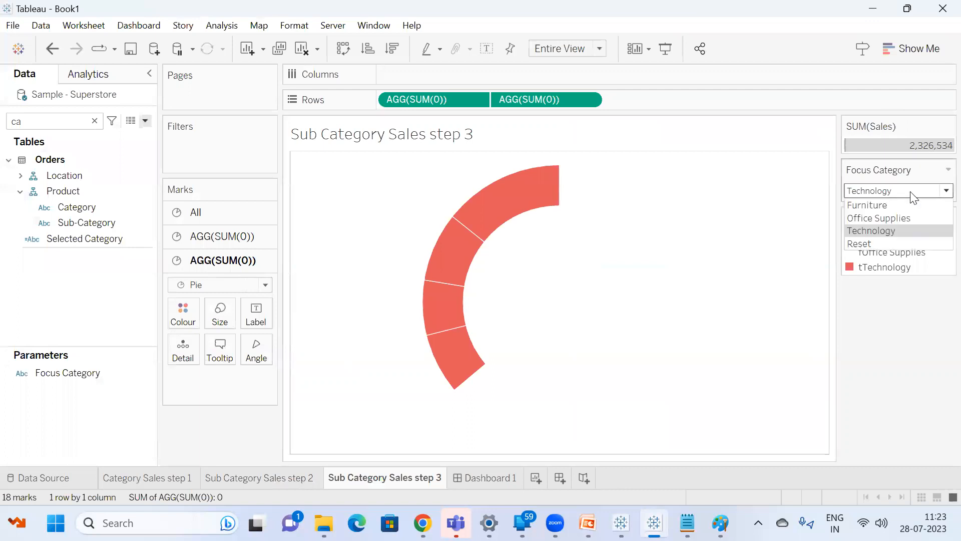
click(891, 217)
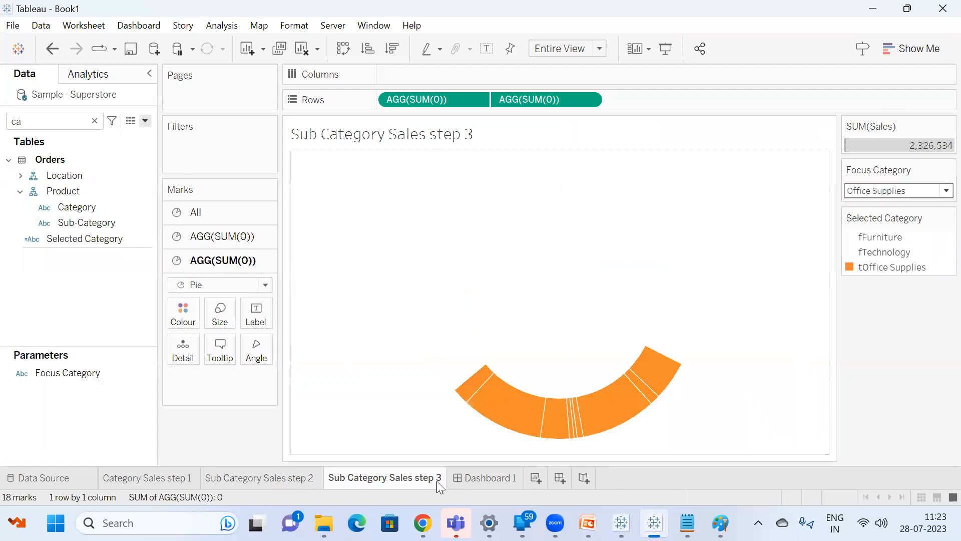
click(474, 481)
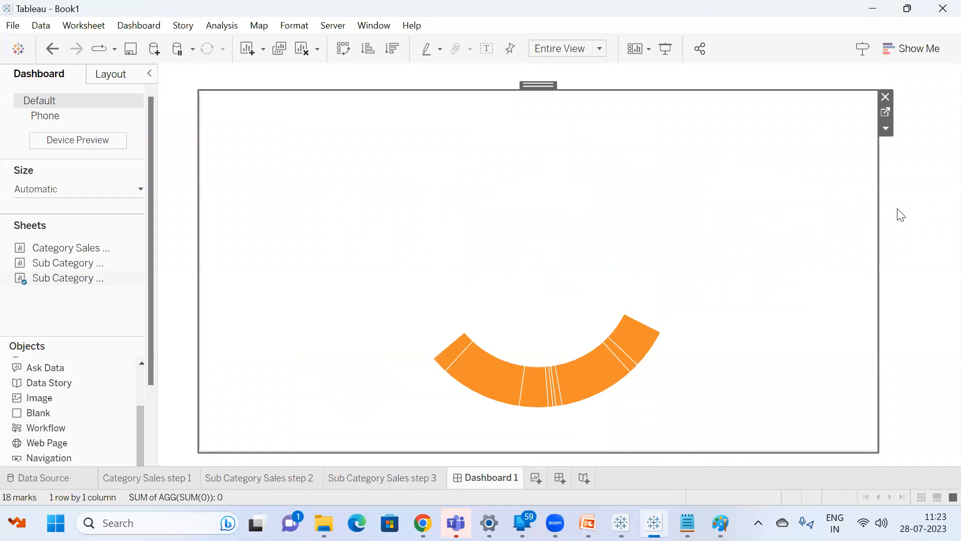
Show the sheet's layout settings and note x 55 as distance from the left side, y 36 as distance from the top, and w 904 in Notepad.
click(96, 77)
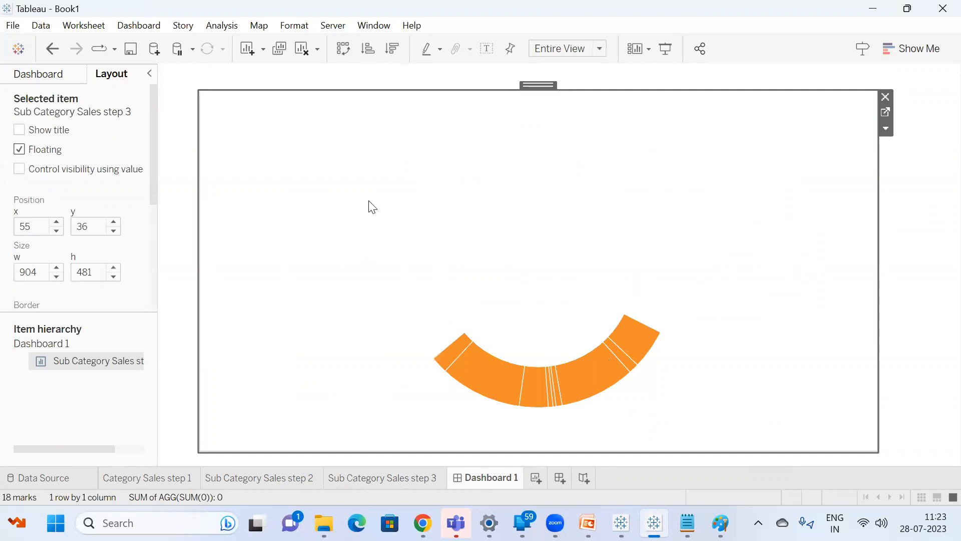
key(super)
text(no)
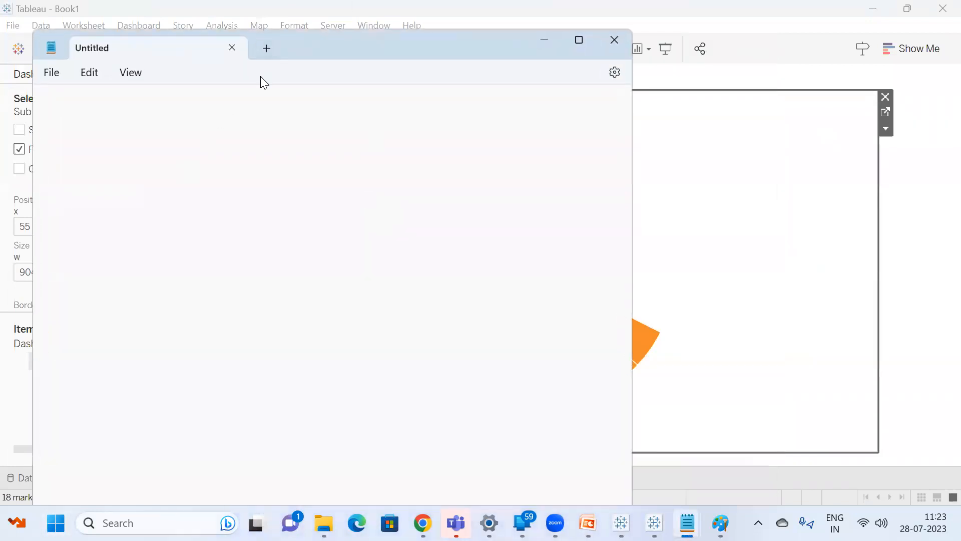
drag(290, 42, 569, 76)
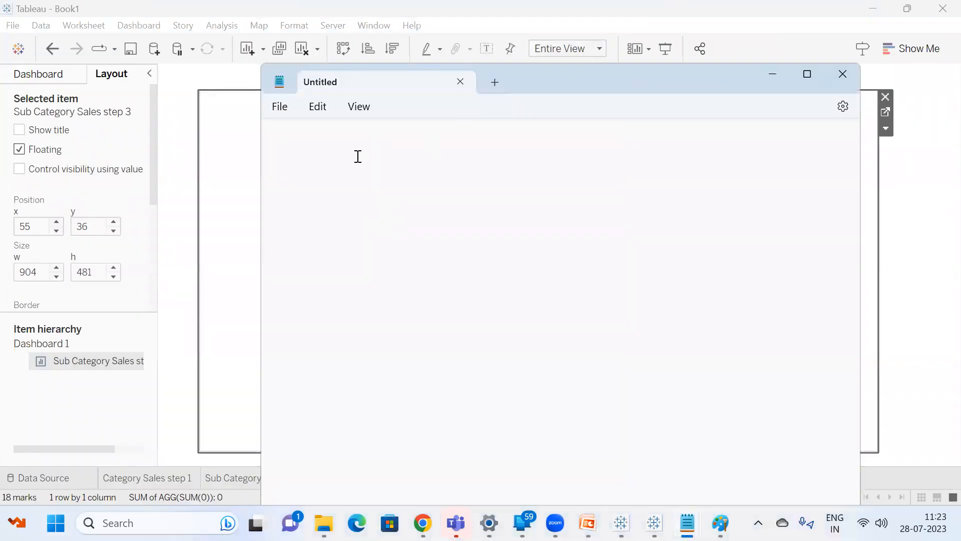
text(x 55---distn)
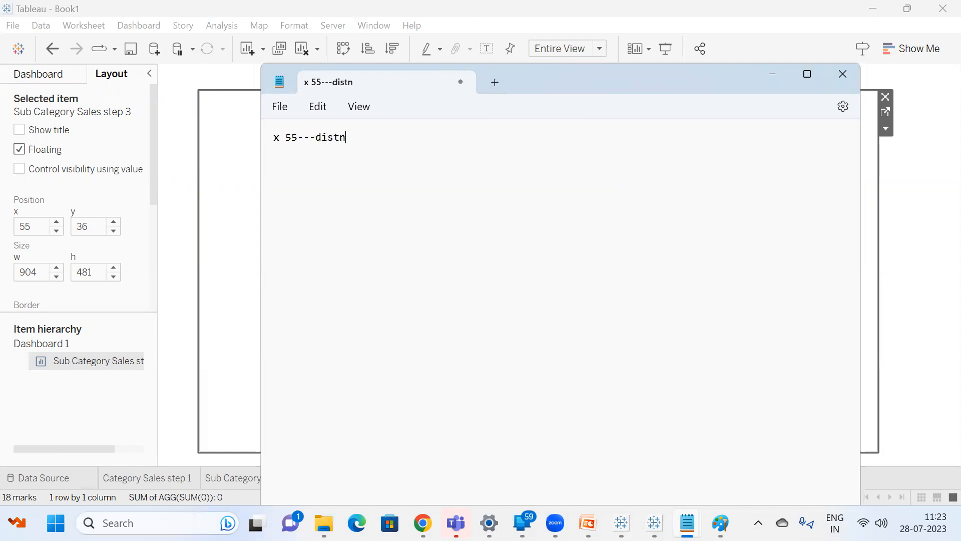
key(BackSpace)
text(ance from the left side)
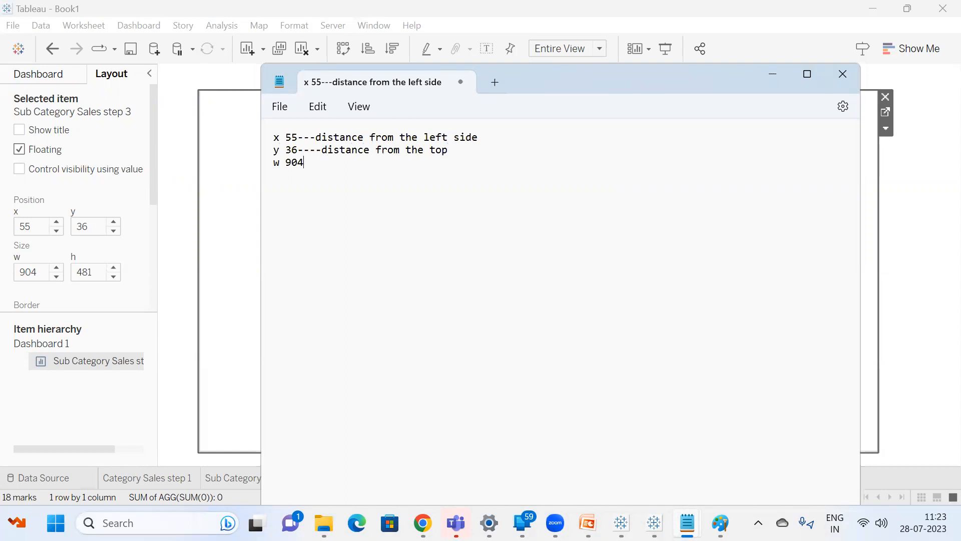
Check the sheet's width on the dashboard and describe the w 904 note in Notepad as "---horizontal distance".
click(210, 117)
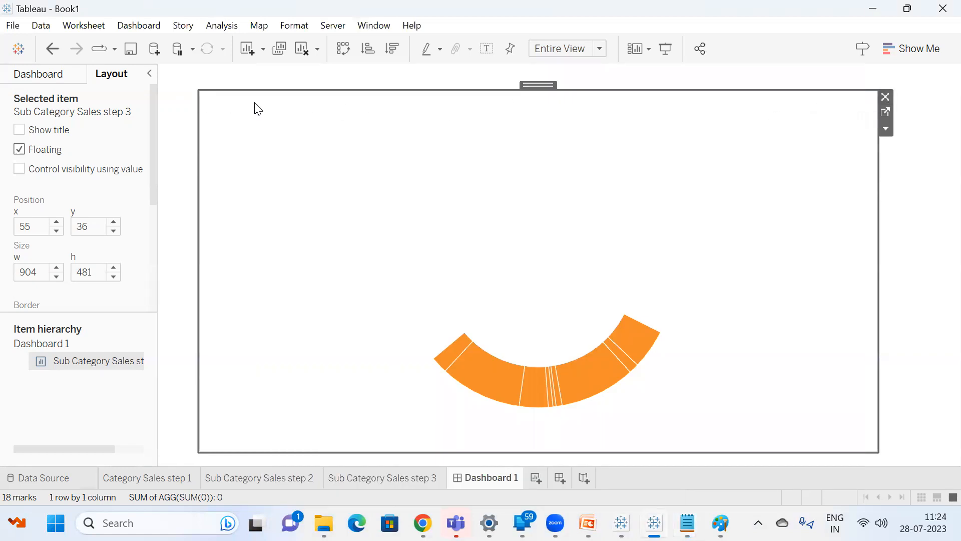
key(alt+Tab)
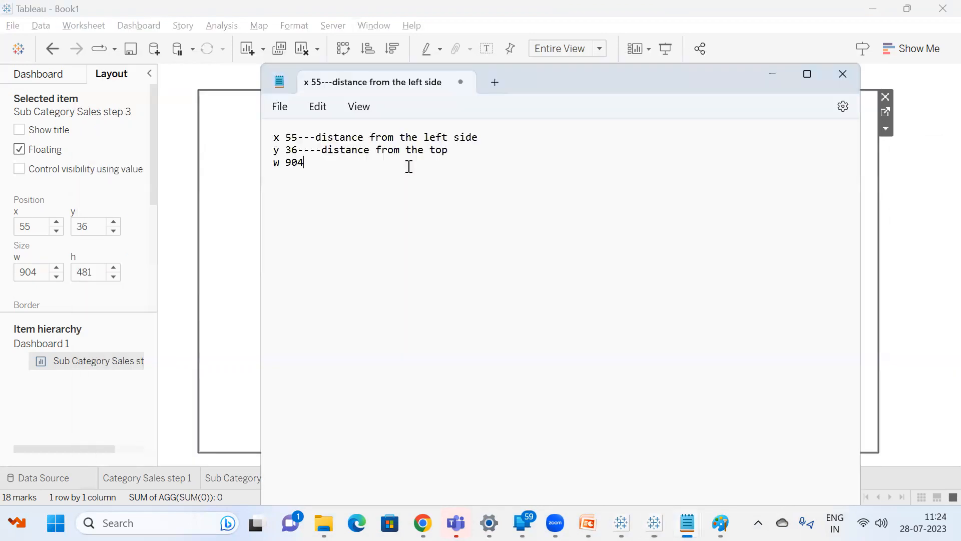
text(horo)
key(BackSpace)
text(izon)
key(BackSpace)
key(BackSpace)
text(ontal distance)
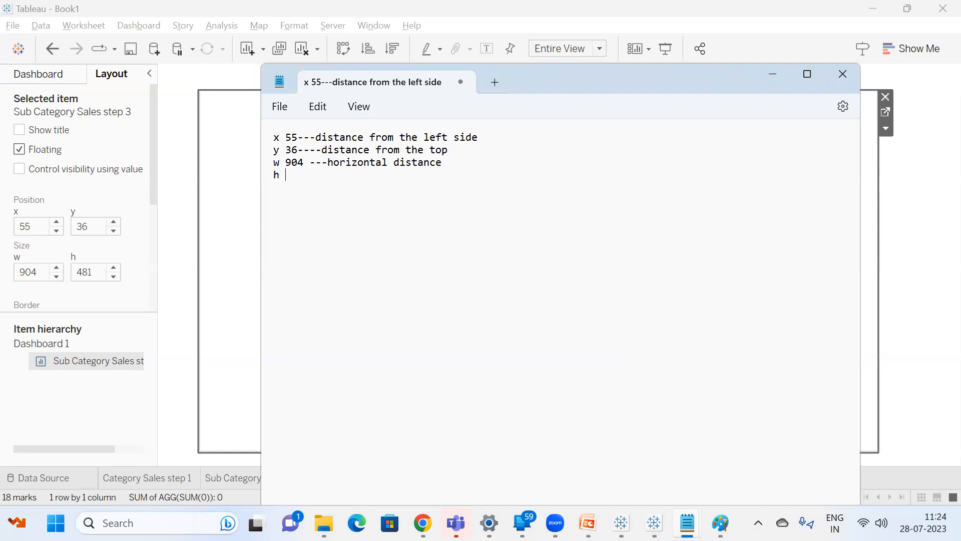
Add the note "h 481 ---vertical distance" in Notepad and compare the notes with the sheet on the dashboard.
key(BackSpace)
text(81 ---vertical distance)
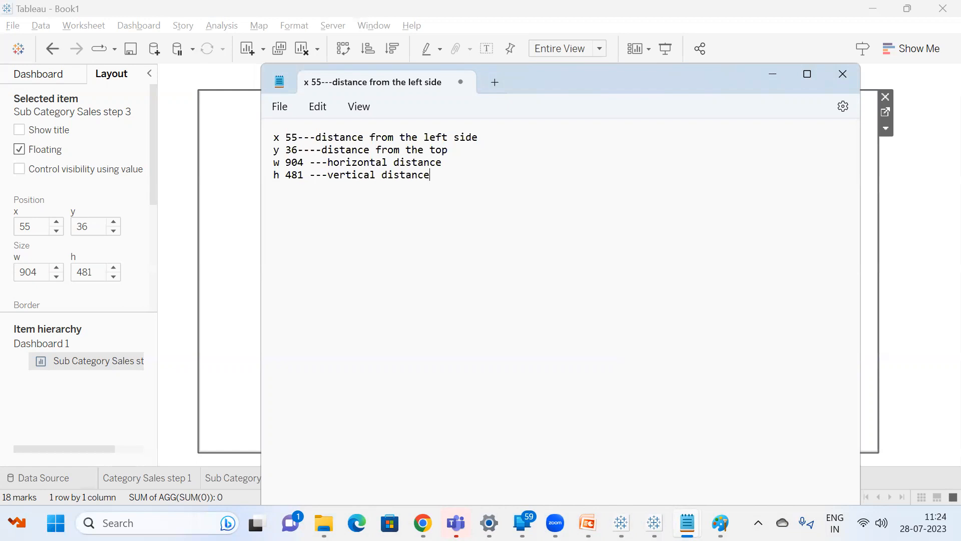
click(187, 150)
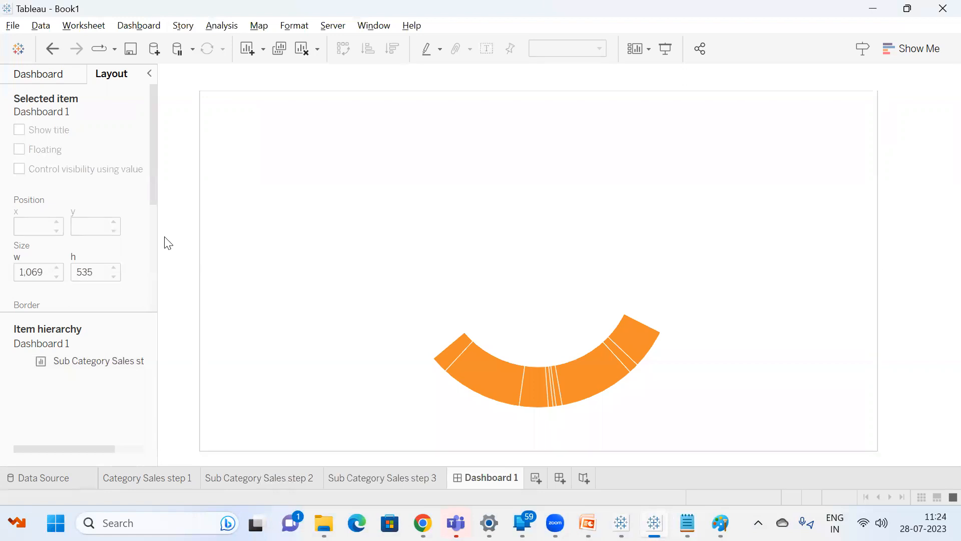
key(alt+Tab)
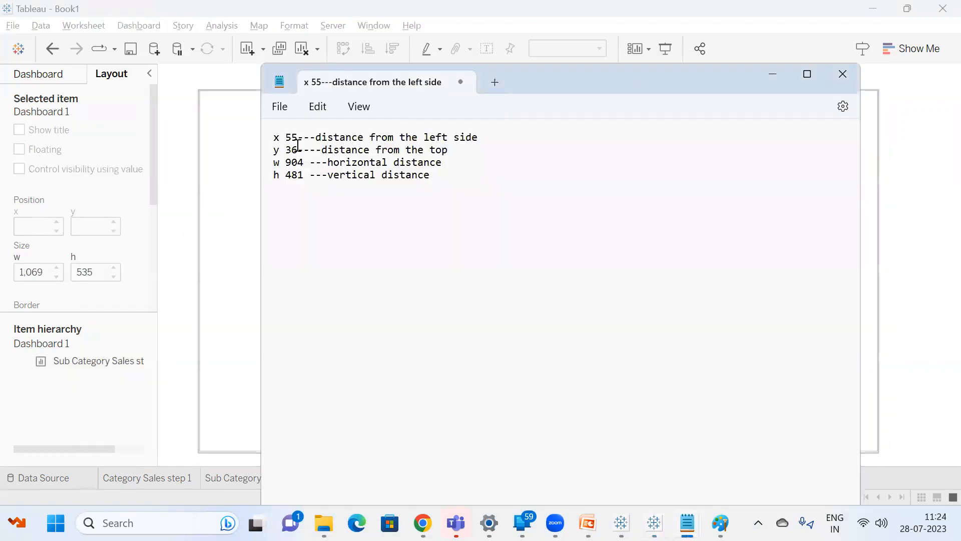
Review the noted layout values in Notepad, and place Category Sales step 1 as a floating sheet in the dashboard's upper-left area.
key(alt+Tab)
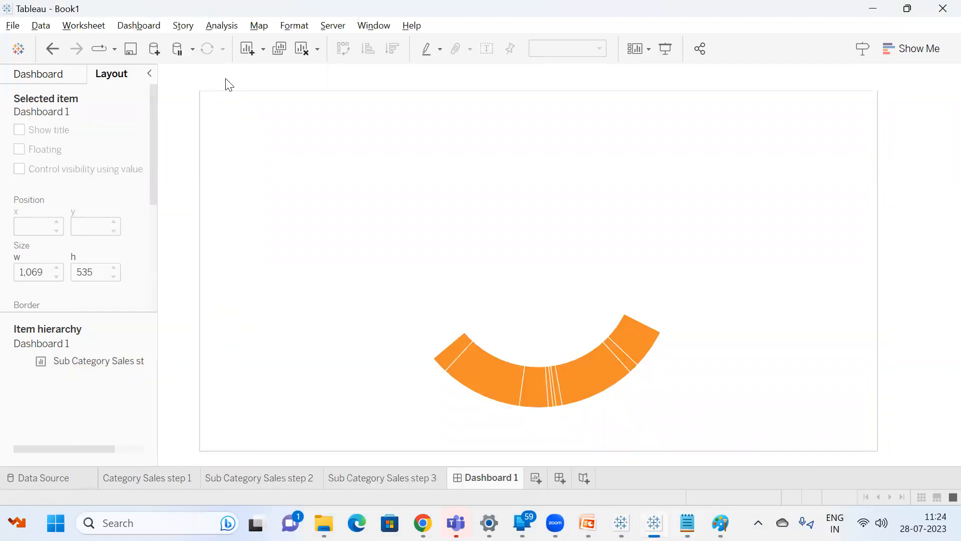
key(alt+Tab)
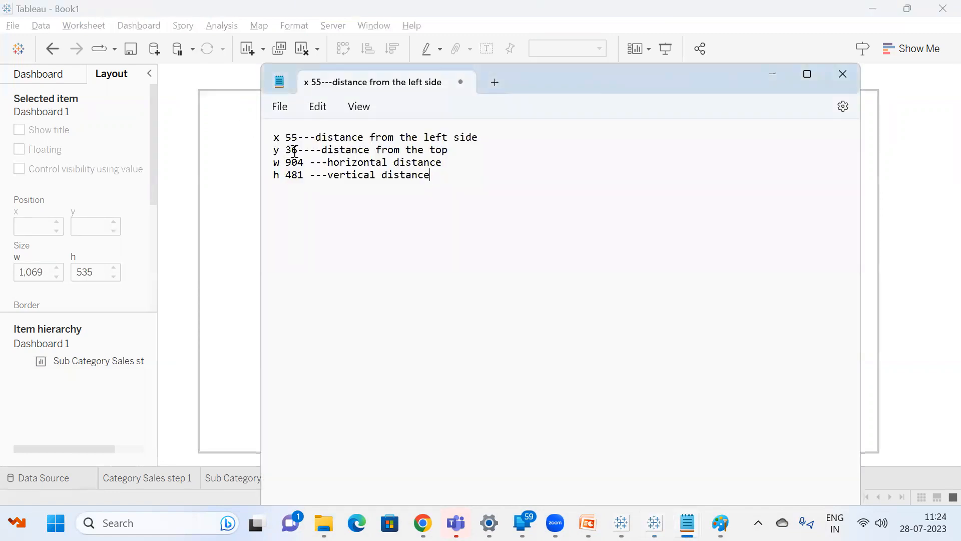
key(alt+Tab)
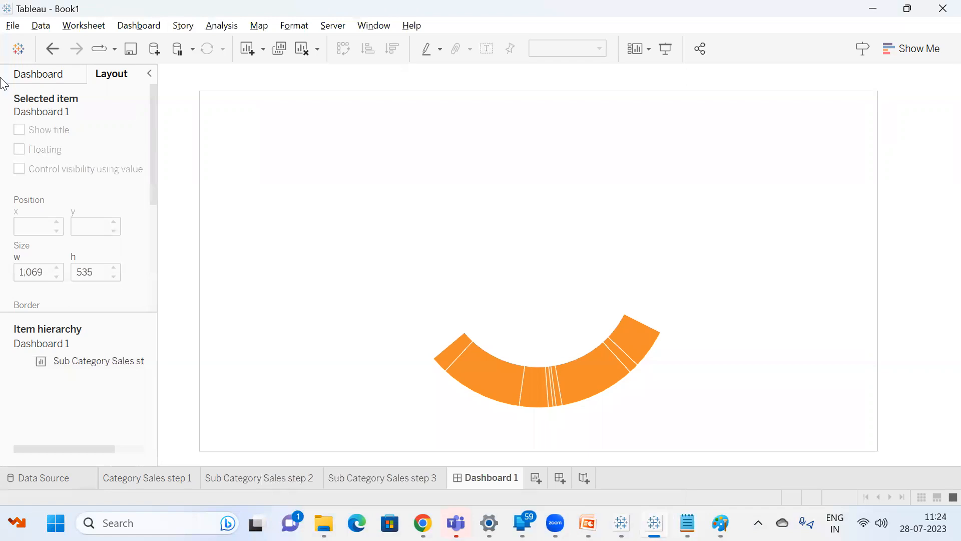
click(20, 76)
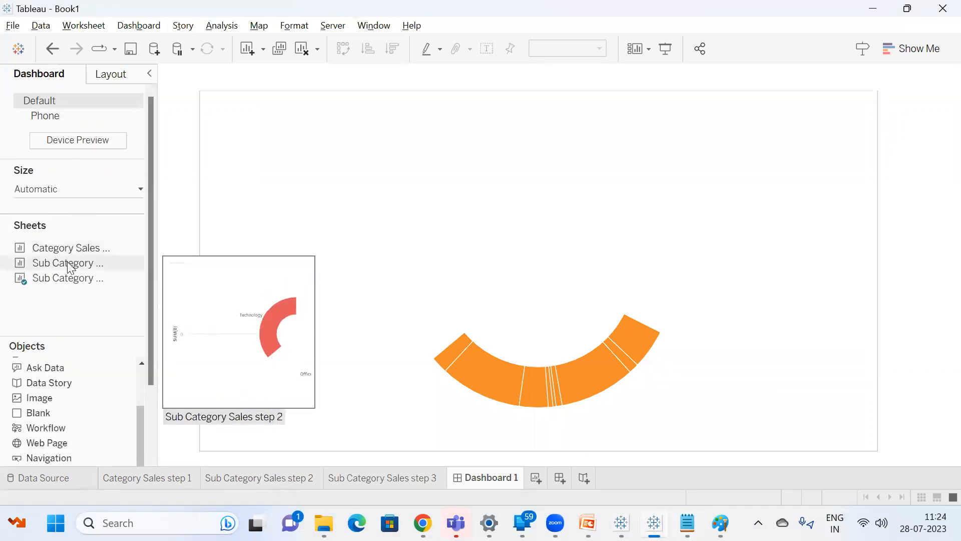
drag(78, 253, 275, 112)
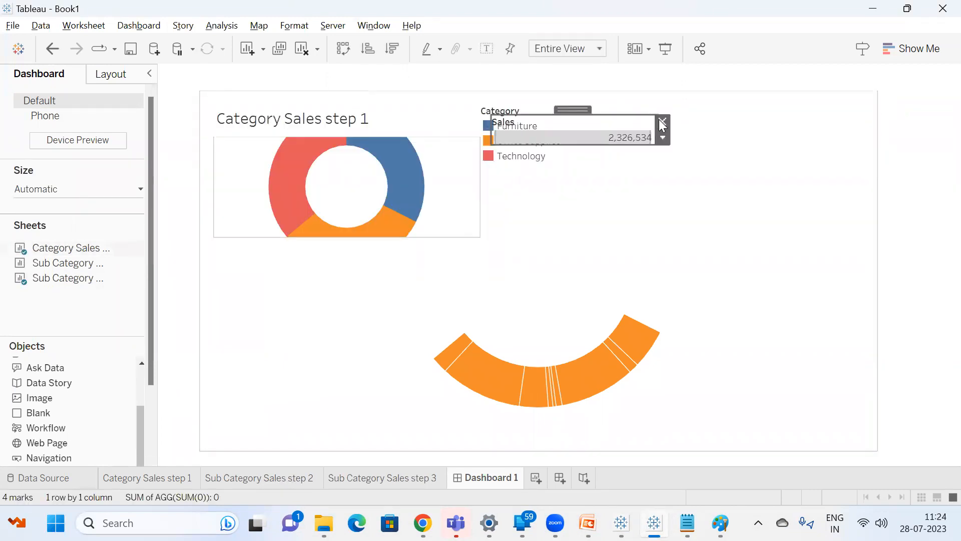
Remove the Sales and Category legends from the dashboard and hide the title of Category Sales step 1.
click(663, 123)
click(565, 125)
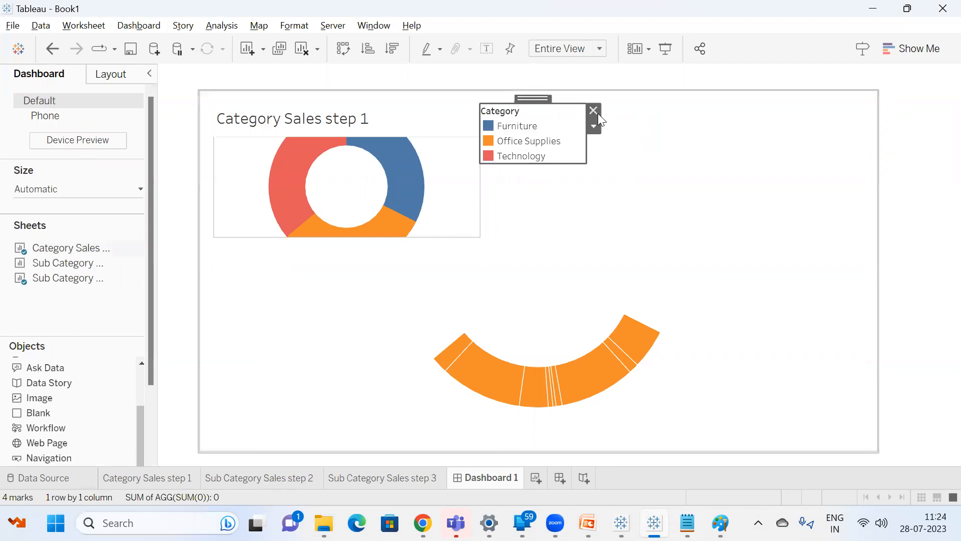
click(594, 111)
right_click(332, 122)
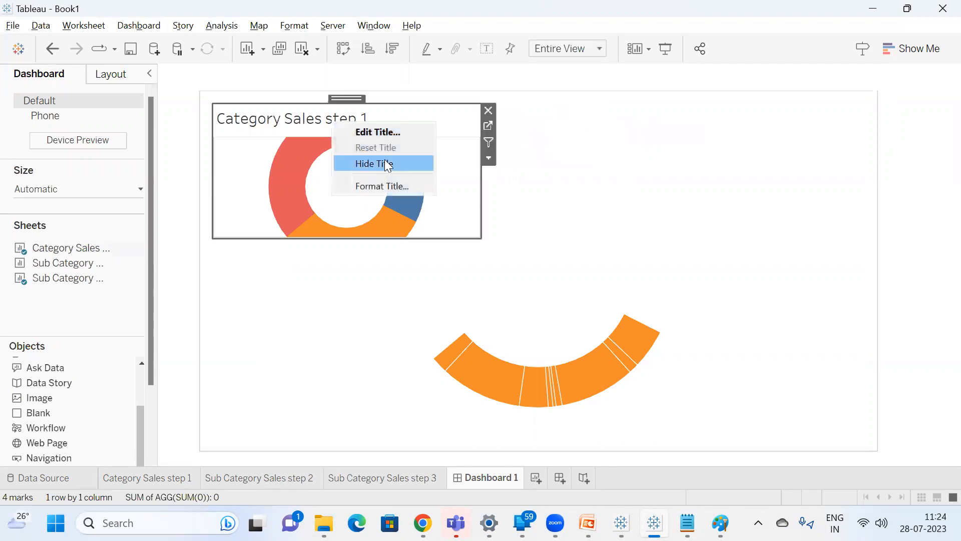
click(387, 166)
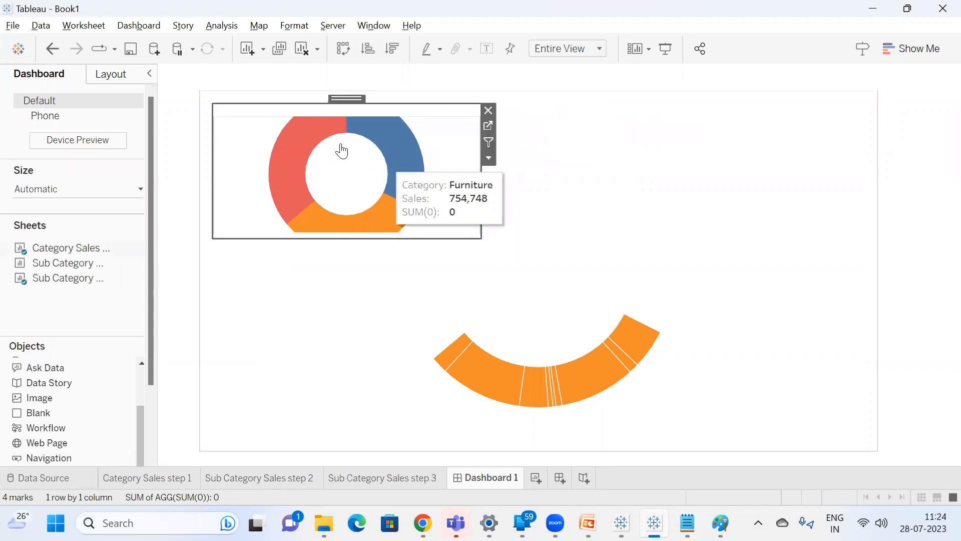
Set the floating Category Sales step 1 sheet's position to x 55 and y 36, following the Notepad notes.
click(105, 75)
key(alt+Tab)
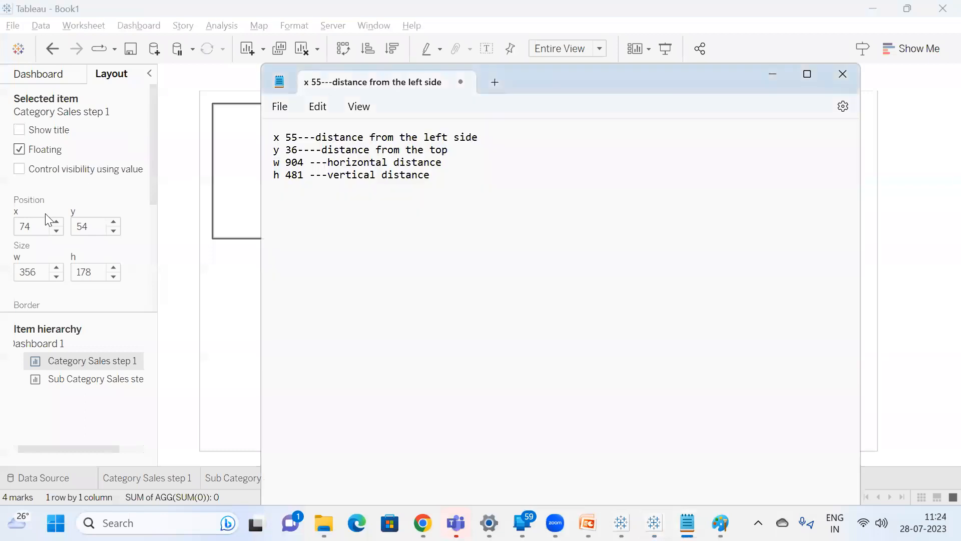
click(44, 224)
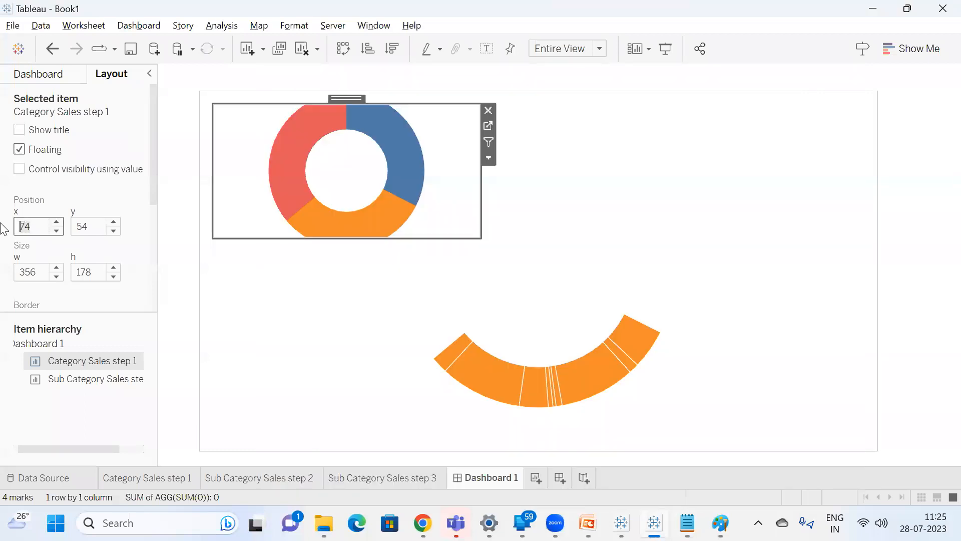
text(55)
click(81, 227)
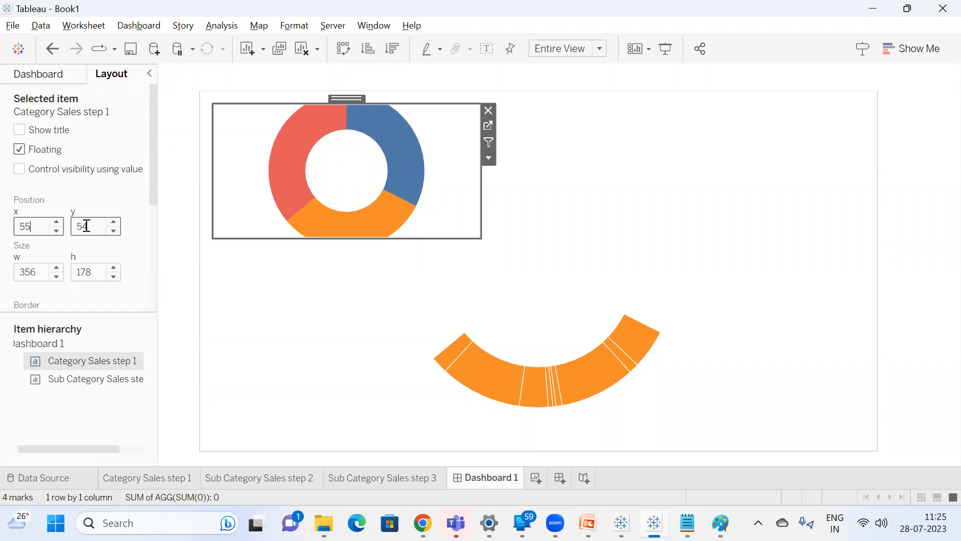
text(3)
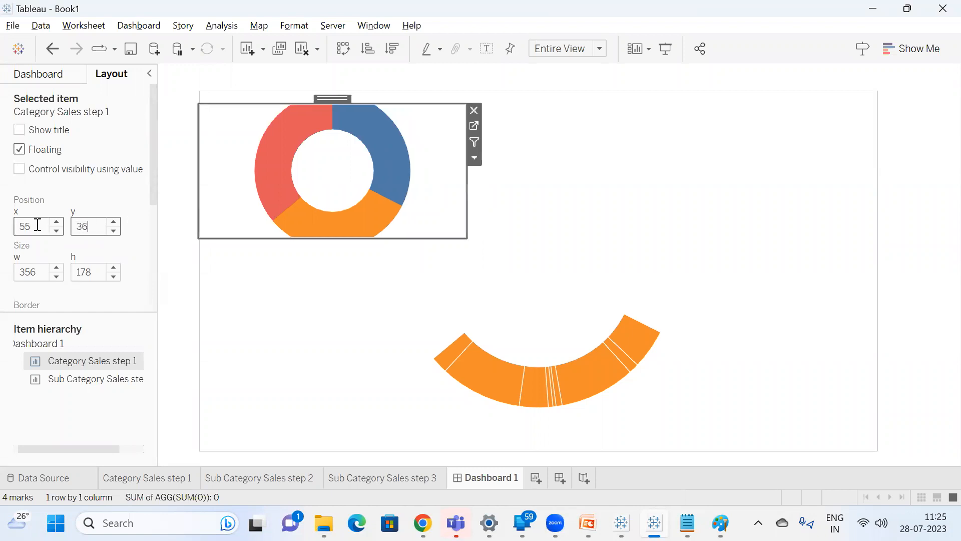
text(6)
Set the Category Sales step 1 sheet's size to w 904 and h 481, checking the values against the Notepad notes.
key(alt+Tab)
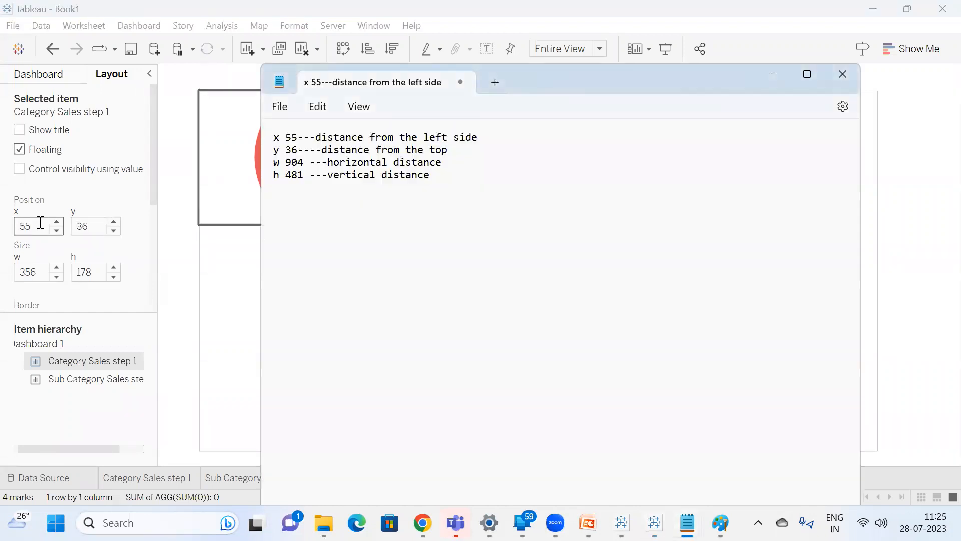
key(alt)
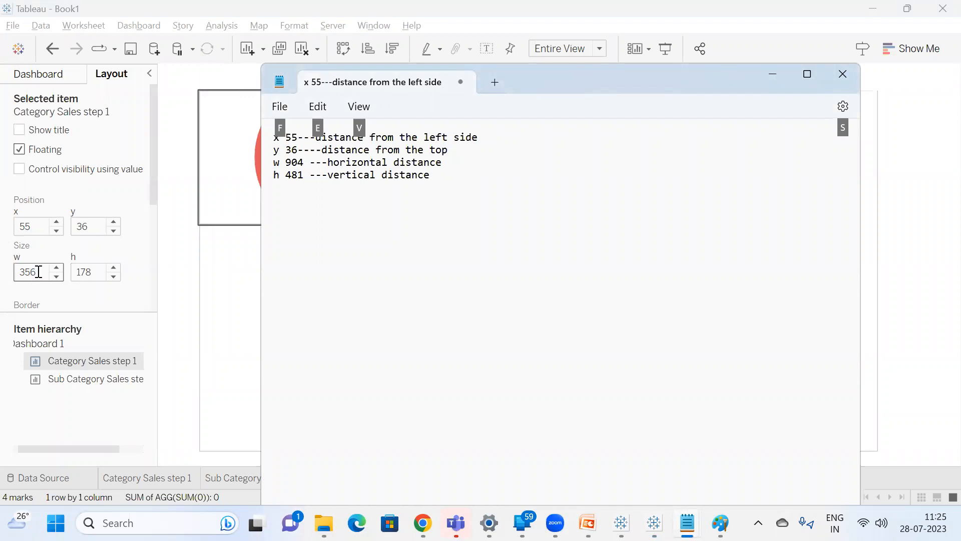
key(alt+Tab)
text(9)
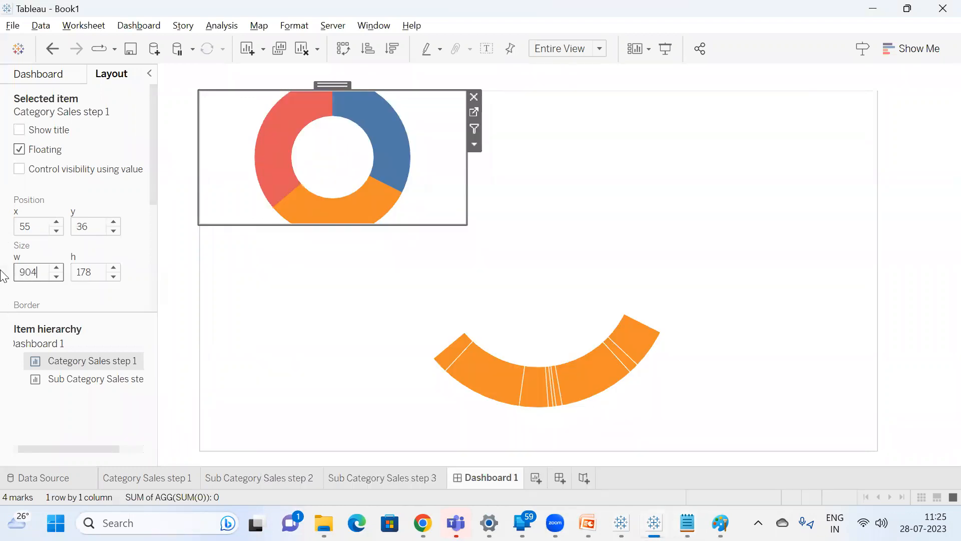
text(04)
key(alt+Tab)
key(alt+Tab)
key(Tab)
text(4)
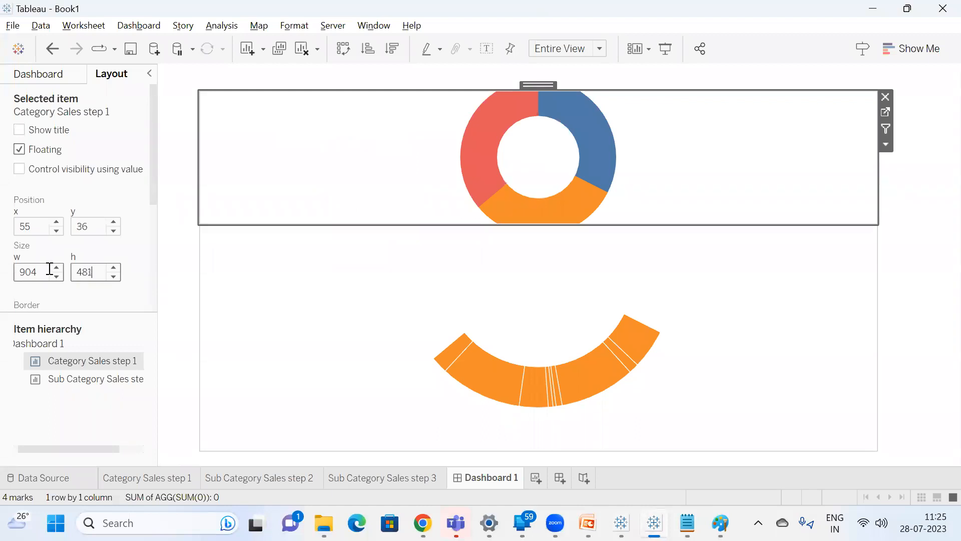
key(Return)
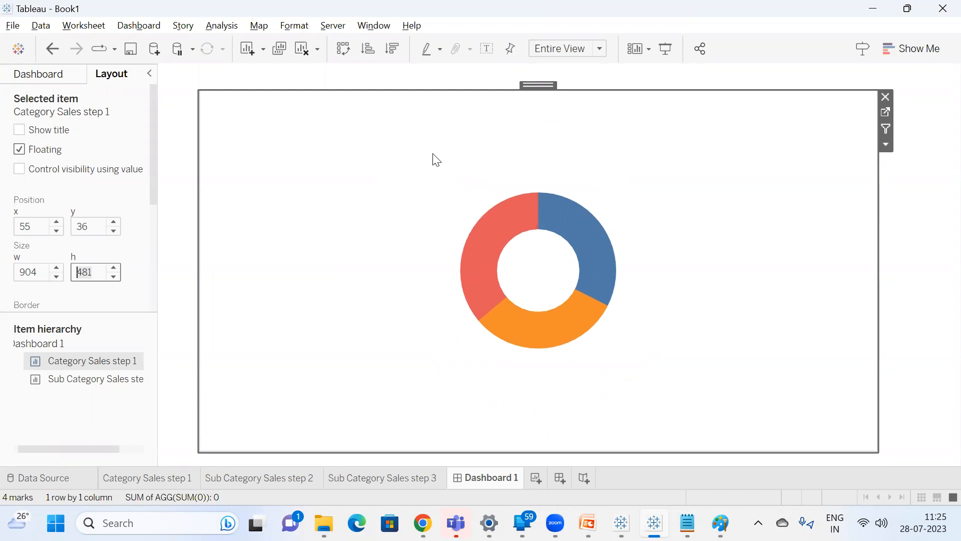
Add the note "any worksheet in to transparent worksheet" below the layout values in Notepad.
mouse_move(691, 520)
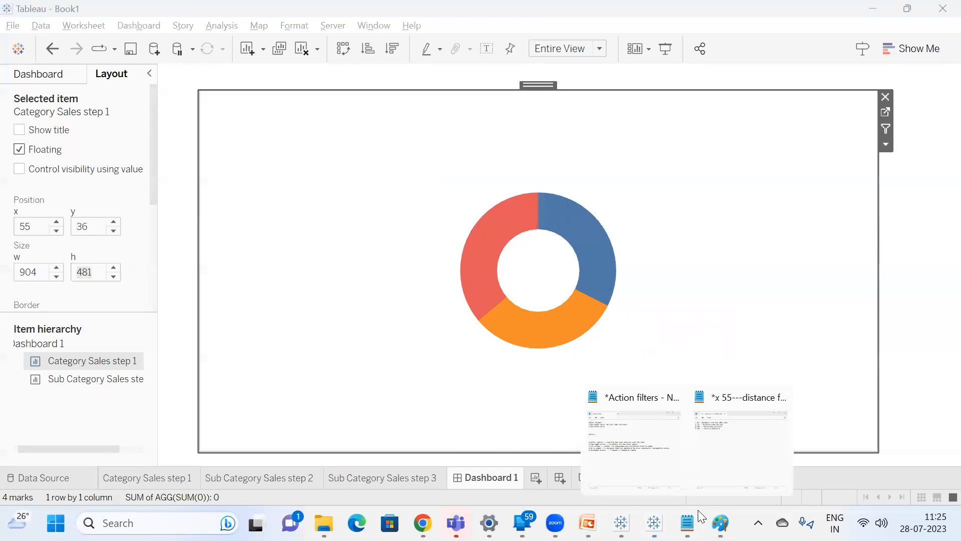
click(741, 449)
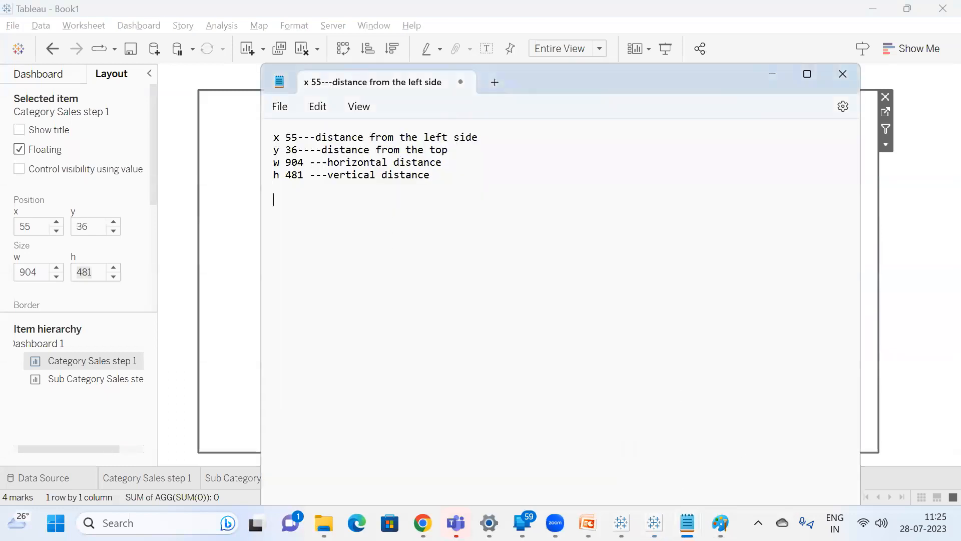
text(any worksheet in to transparent worksheet)
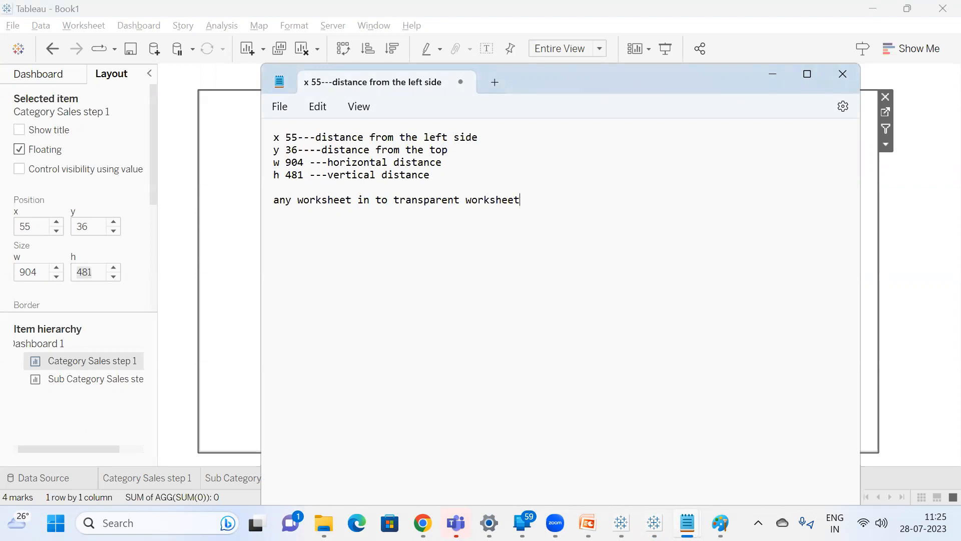
Return to Tableau and set the default worksheet shading of Category Sales step 1 to None.
key(alt+Tab)
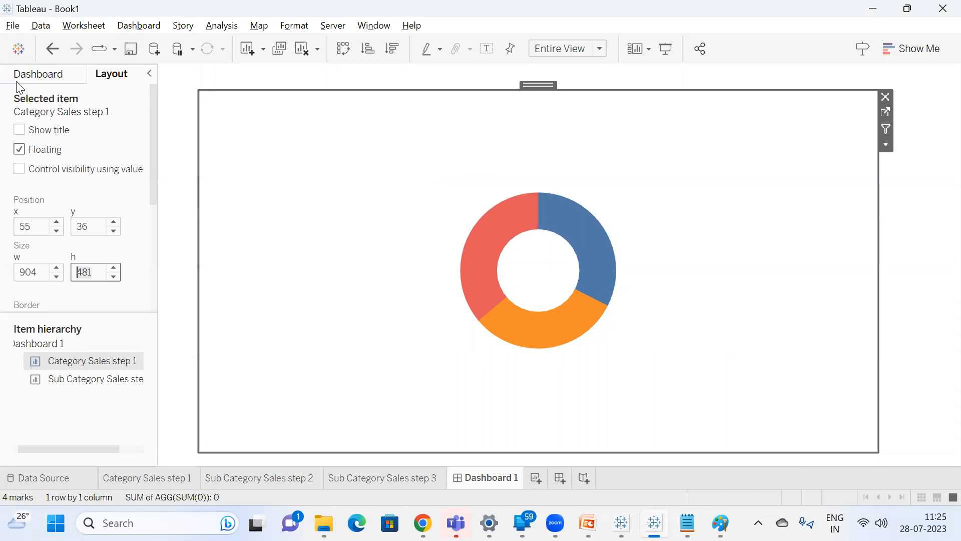
click(294, 27)
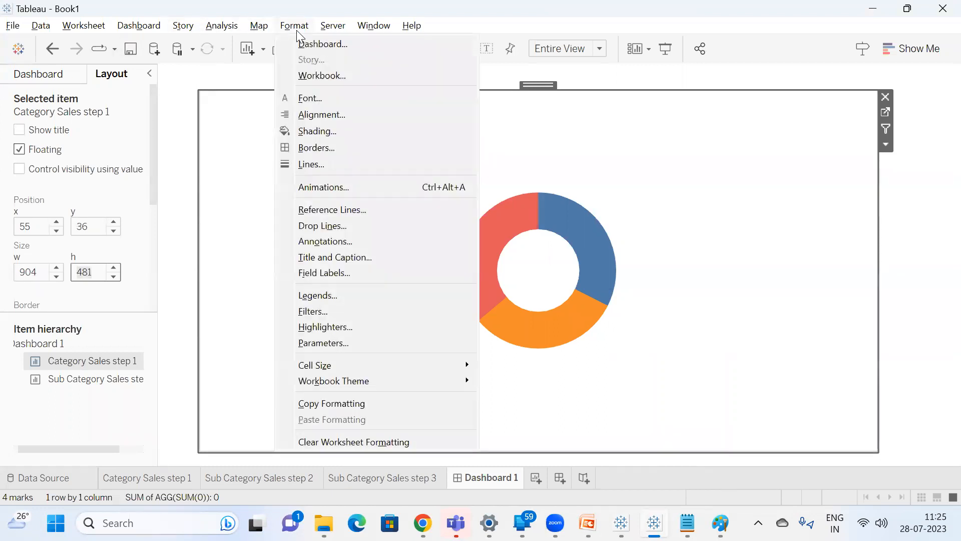
click(339, 133)
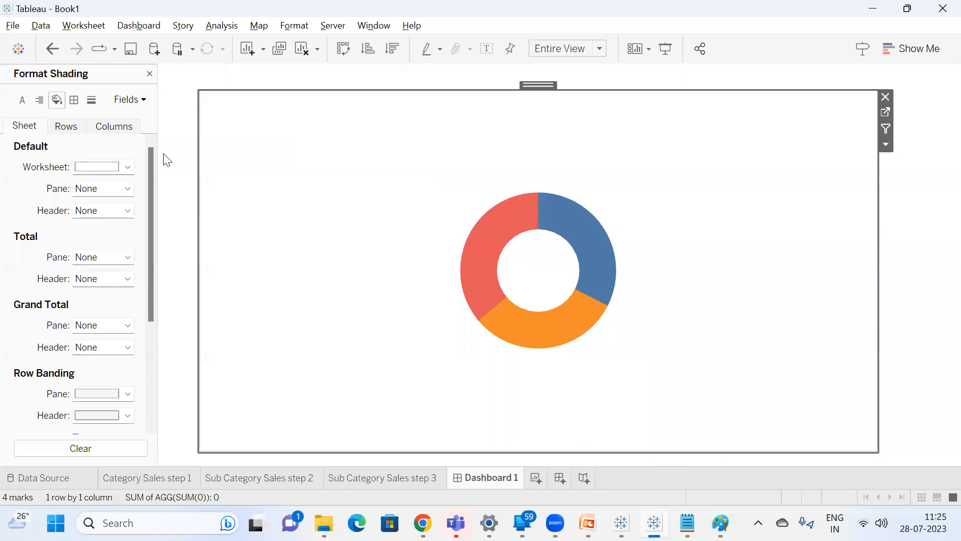
click(104, 170)
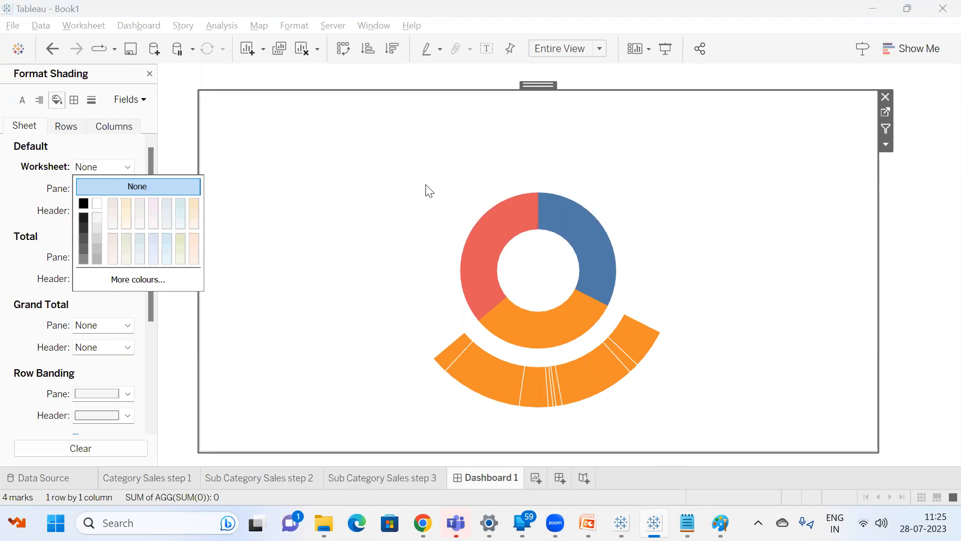
click(328, 190)
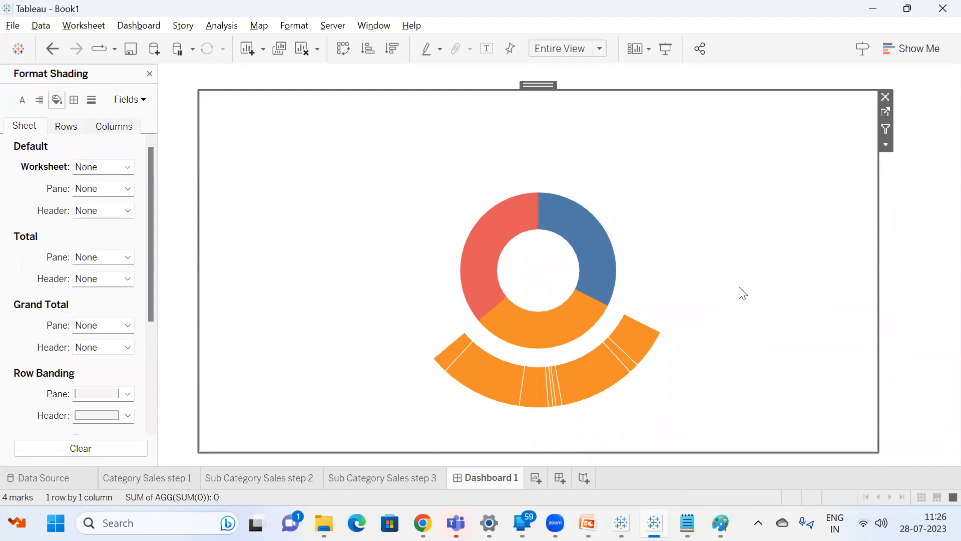
Try the Focus Category values on Sub Category Sales step 3, ending on Technology, and check the outer ring on Dashboard 1.
click(382, 479)
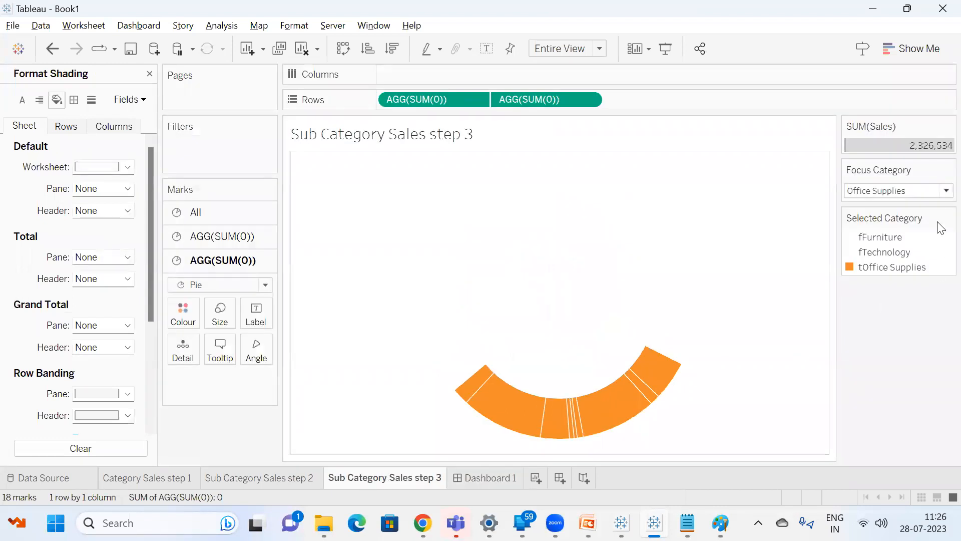
click(942, 191)
click(902, 206)
click(906, 193)
click(876, 216)
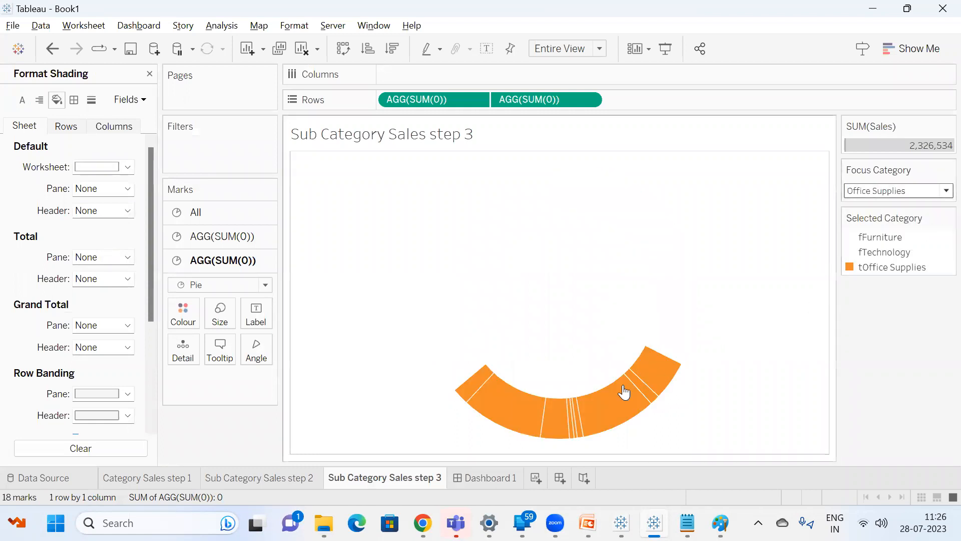
click(928, 190)
click(893, 227)
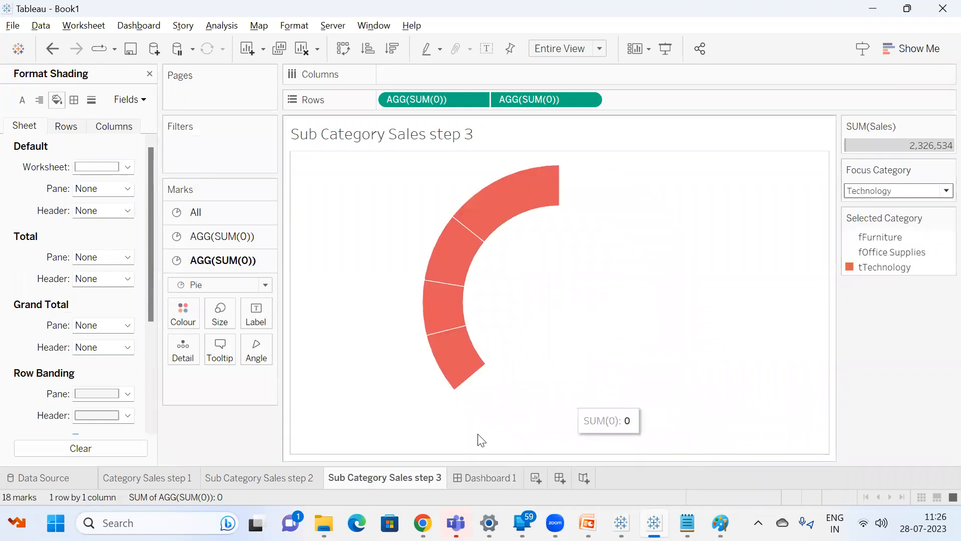
click(466, 475)
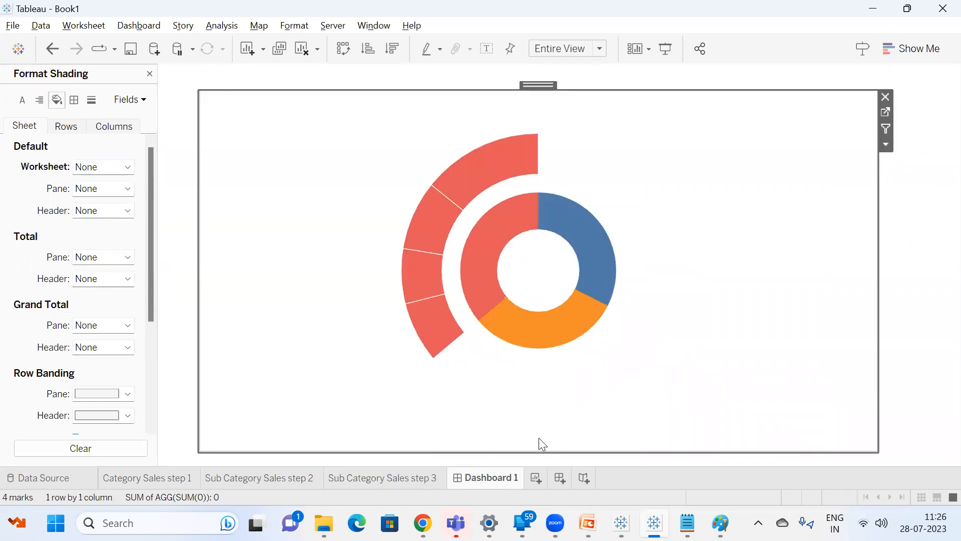
Rename the dashboard as "Dashboard 1 Step 4".
double_click(509, 480)
key(End)
text(Step 4)
key(Return)
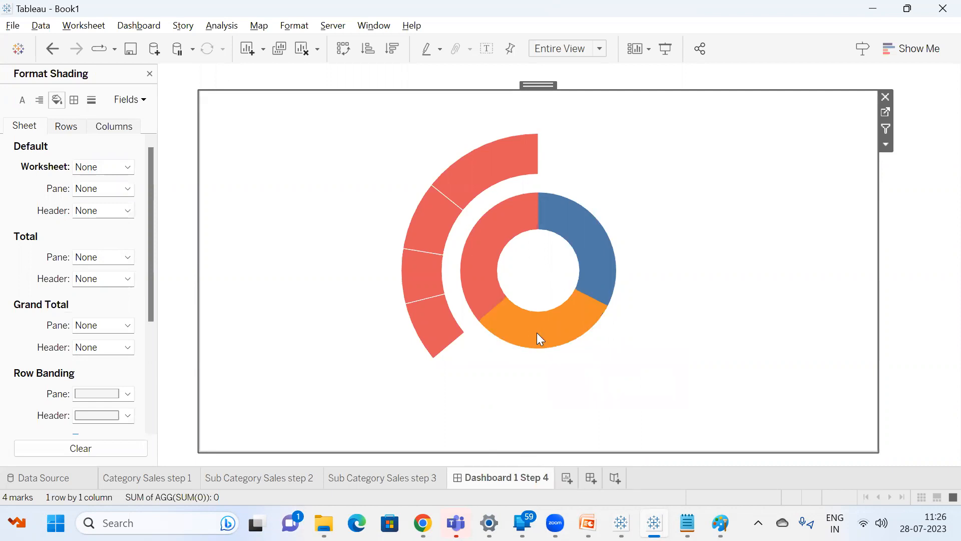
Open the dashboard's Actions dialog and view the action types that can be added.
click(130, 28)
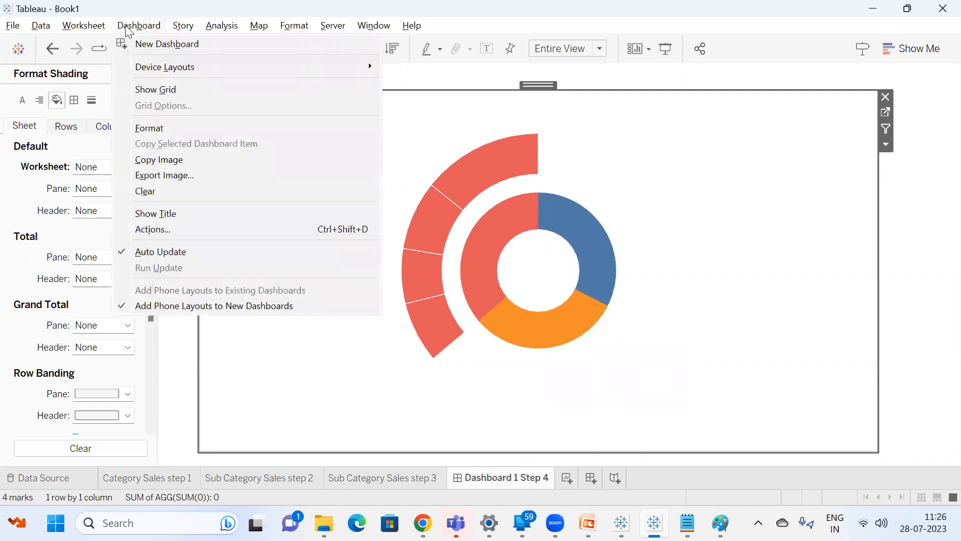
click(172, 225)
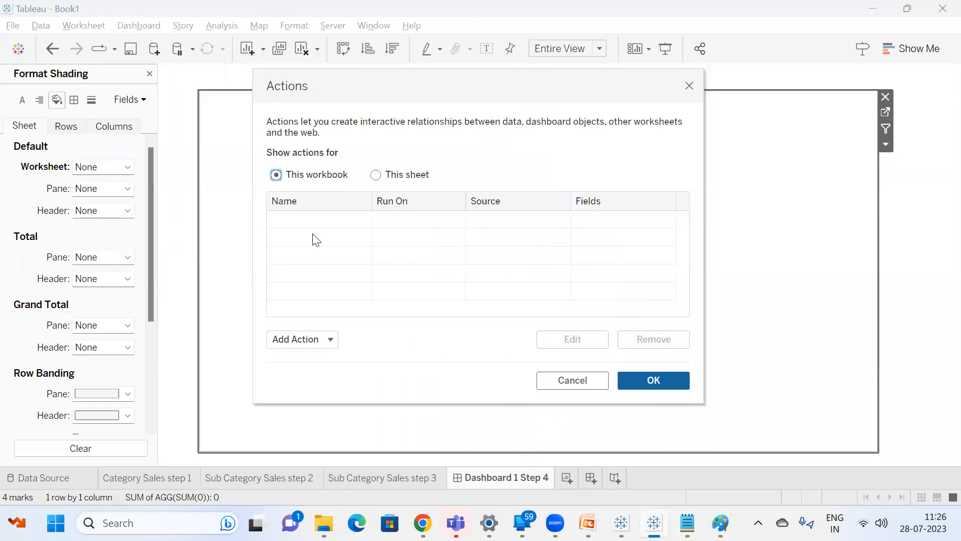
click(316, 340)
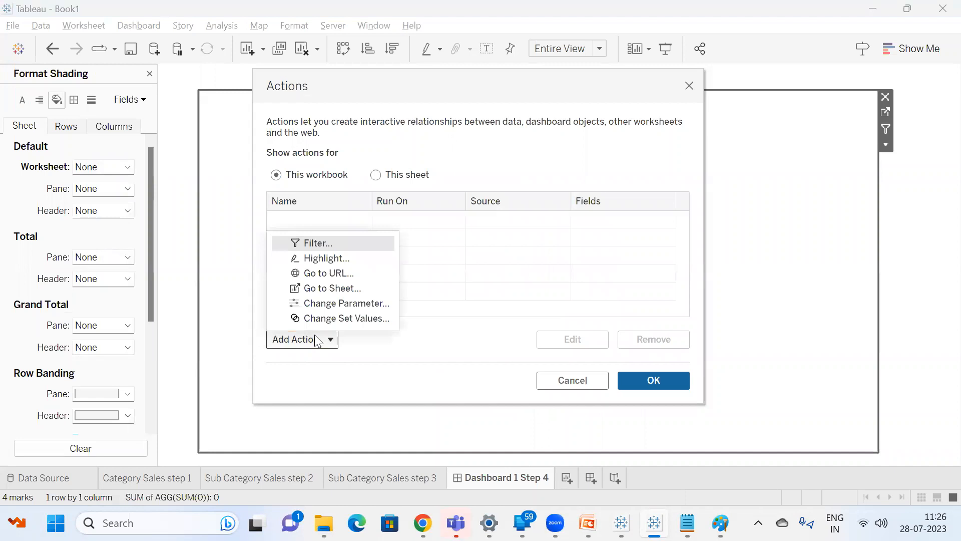
click(371, 352)
Switch to Windows Settings, set the display scale to 125%, and return to the Actions dialog in Tableau.
mouse_move(720, 523)
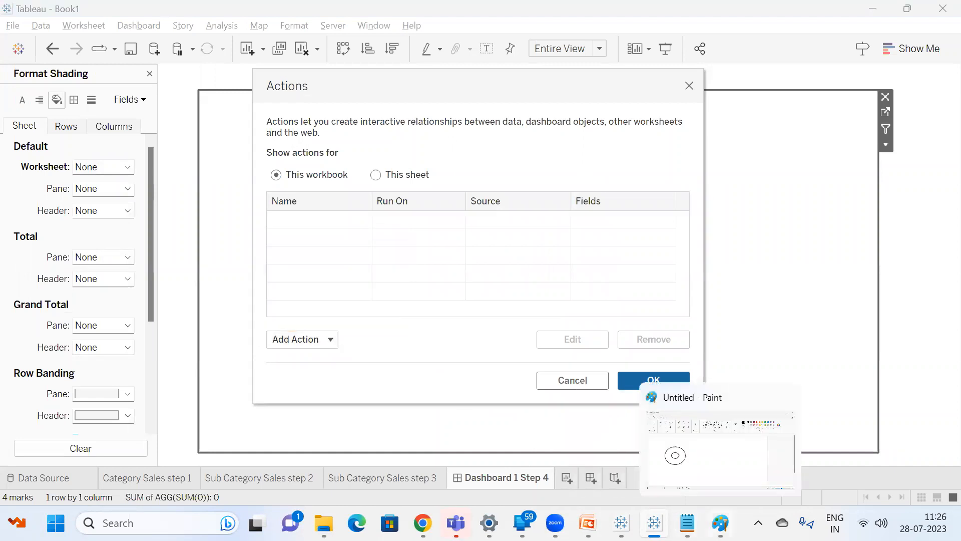
click(489, 523)
click(848, 288)
click(854, 258)
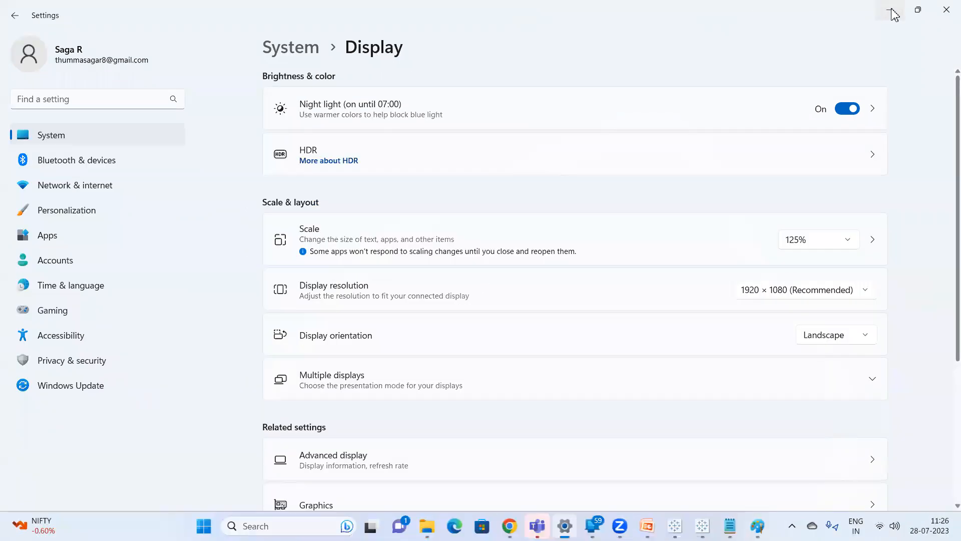
click(893, 10)
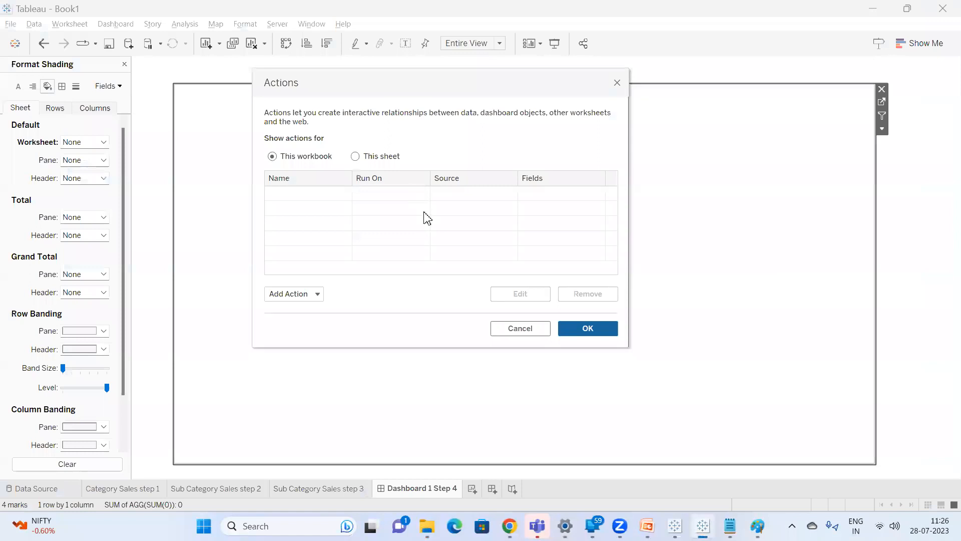
Add a Change Parameter action named "Category to Subcategory" with only Category Sales step 1 as its source sheet.
click(303, 295)
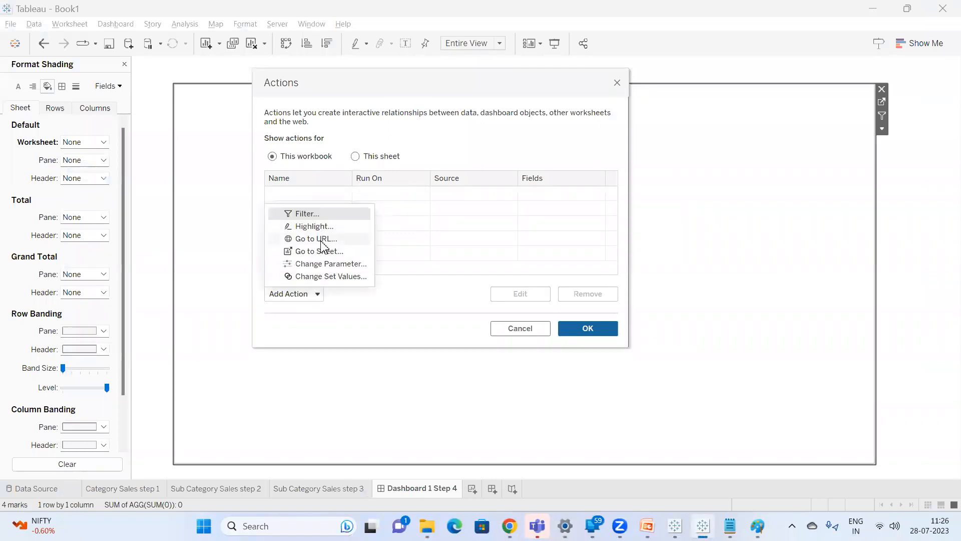
click(323, 266)
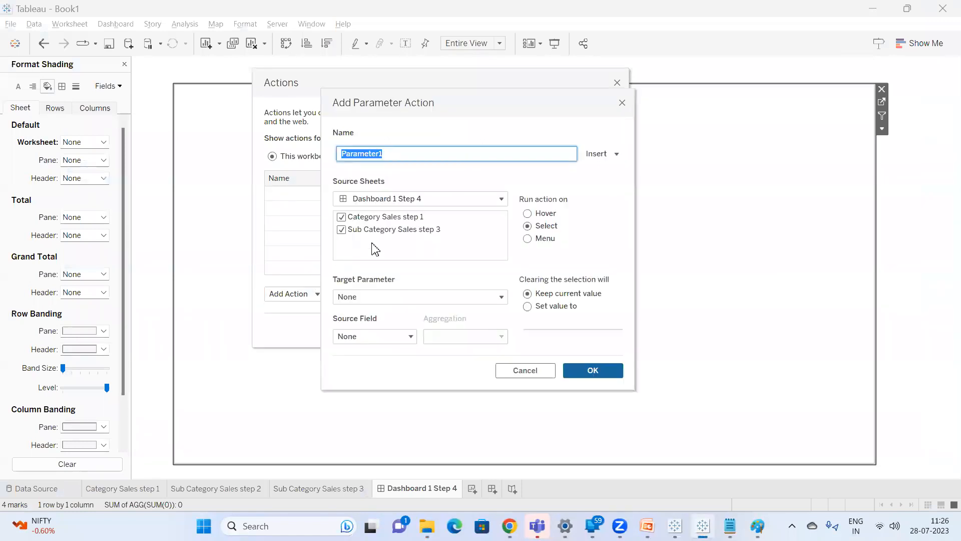
key(BackSpace)
text(Category to Subcategory)
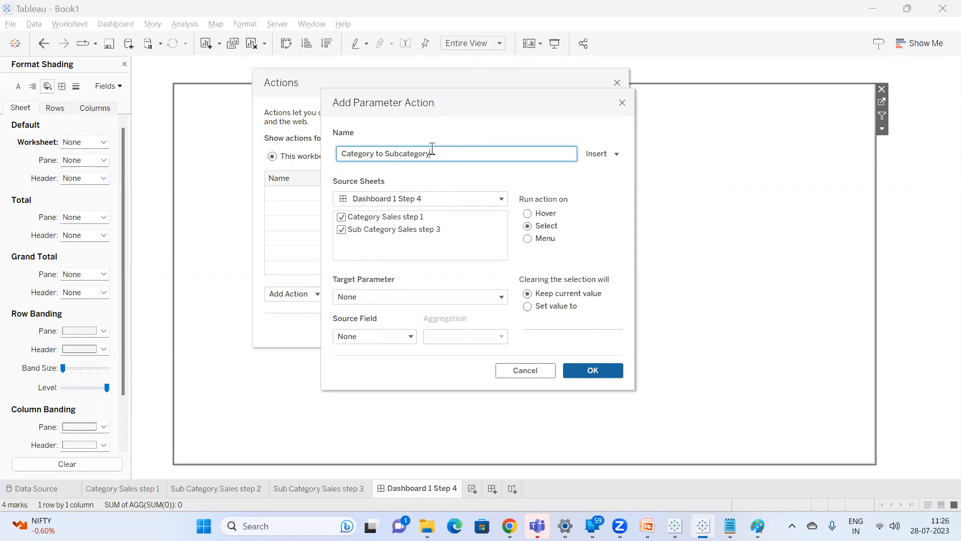
click(401, 221)
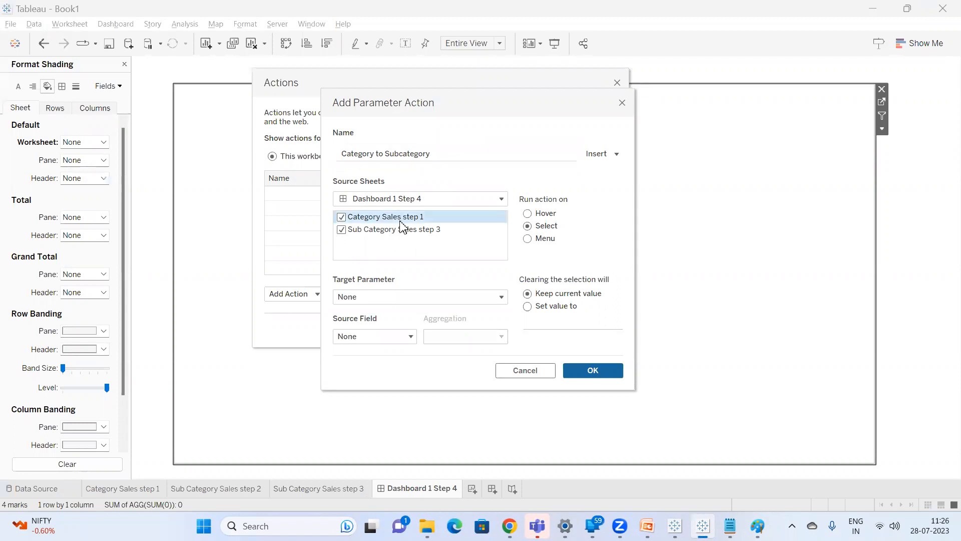
drag(399, 219, 399, 227)
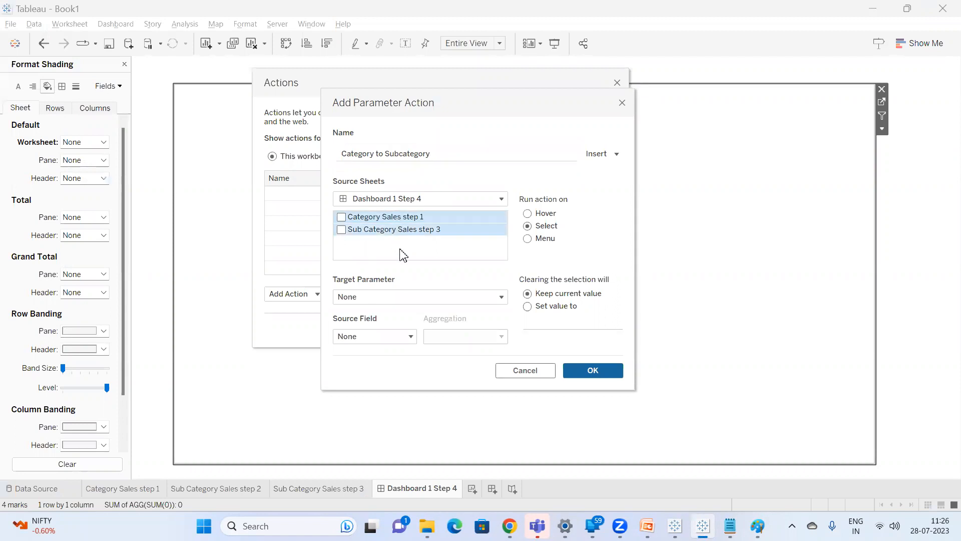
click(379, 214)
click(381, 220)
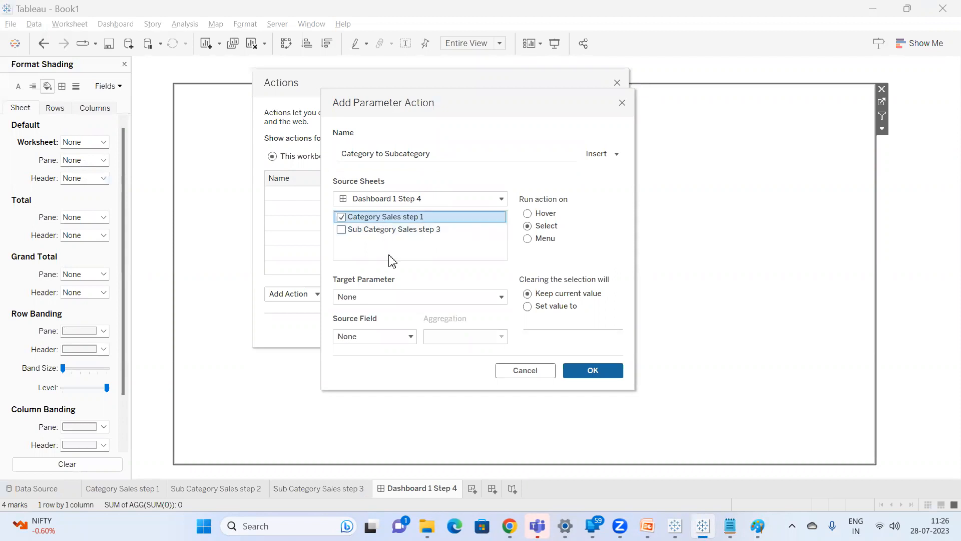
Target the Focus Category parameter, run the action on Hover, and set the value to Reset when the selection is cleared.
click(394, 299)
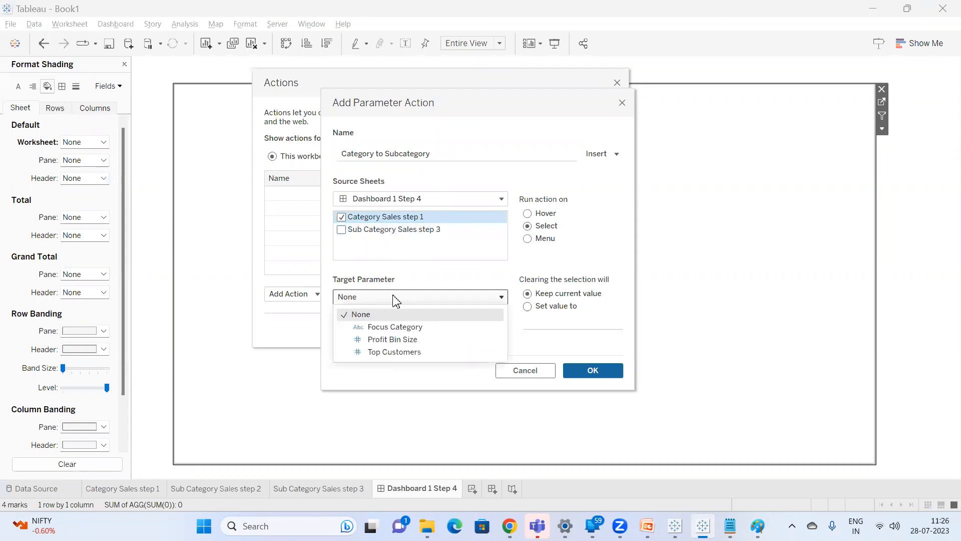
click(402, 328)
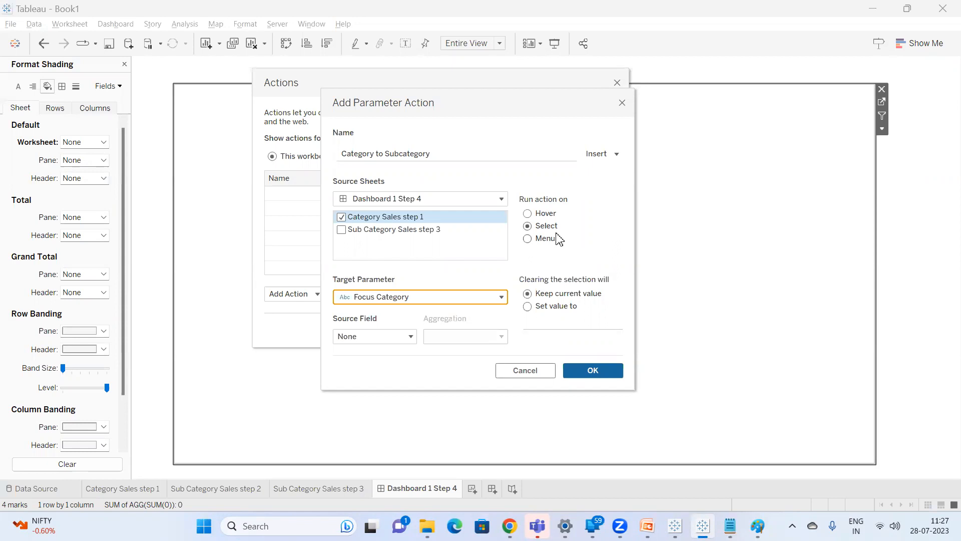
click(550, 214)
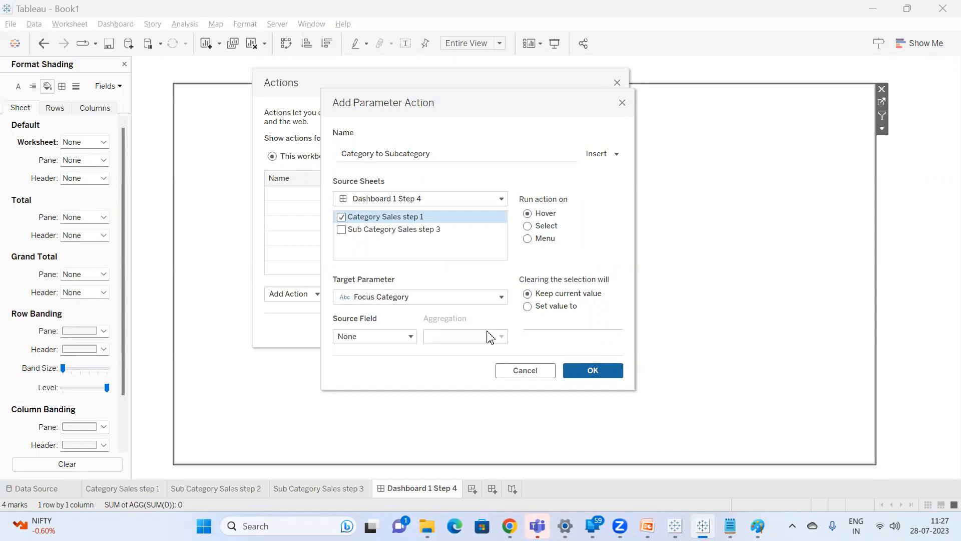
click(546, 310)
click(546, 321)
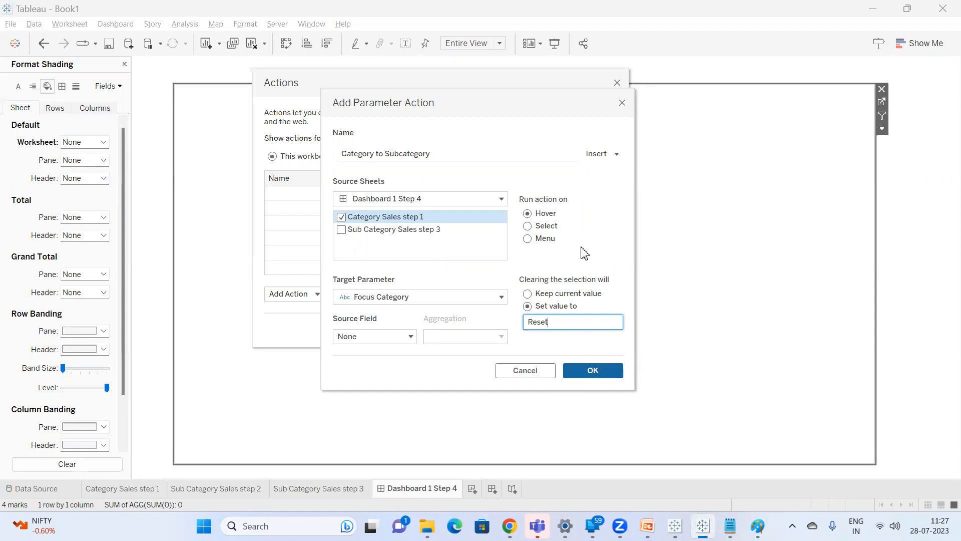
Switch to the Google Meet call in Chrome, admit the waiting participant, and return to Tableau.
click(509, 526)
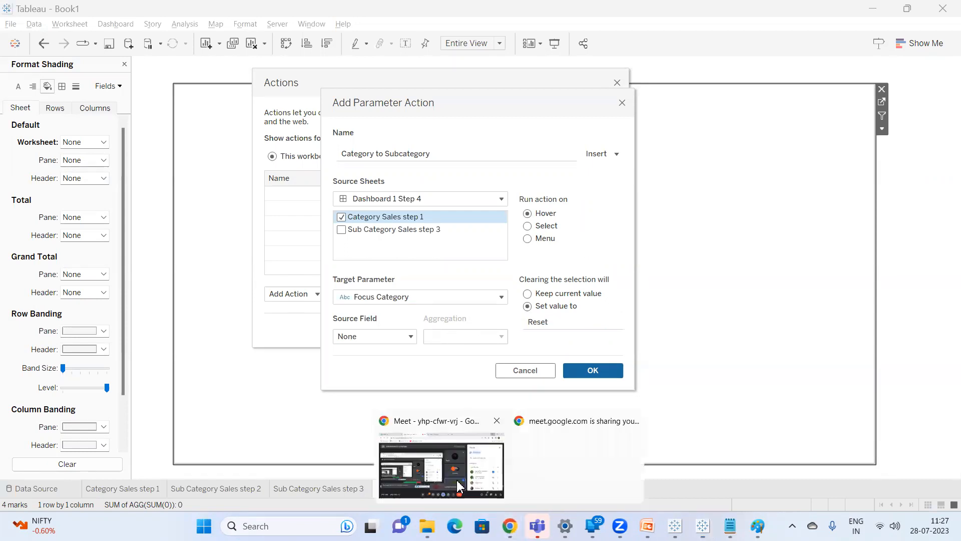
click(441, 465)
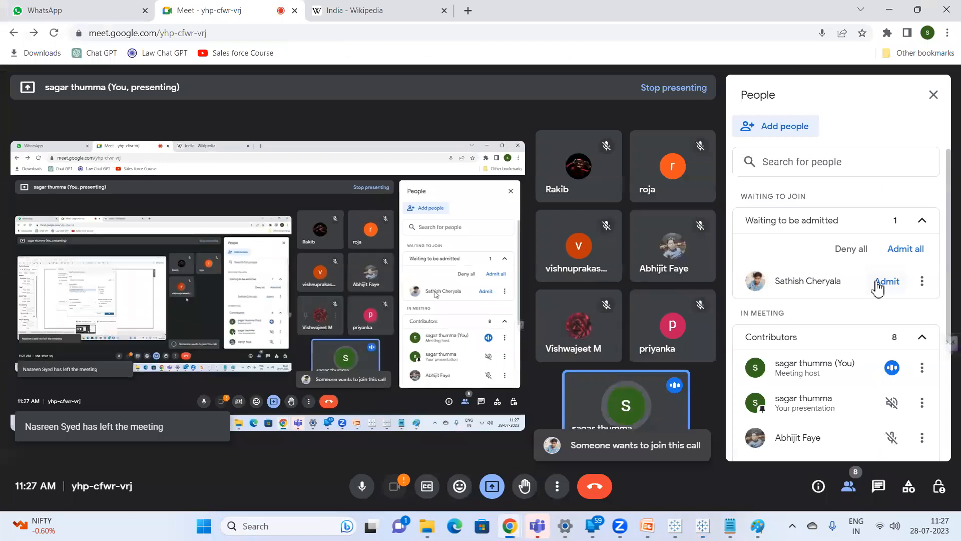
click(879, 285)
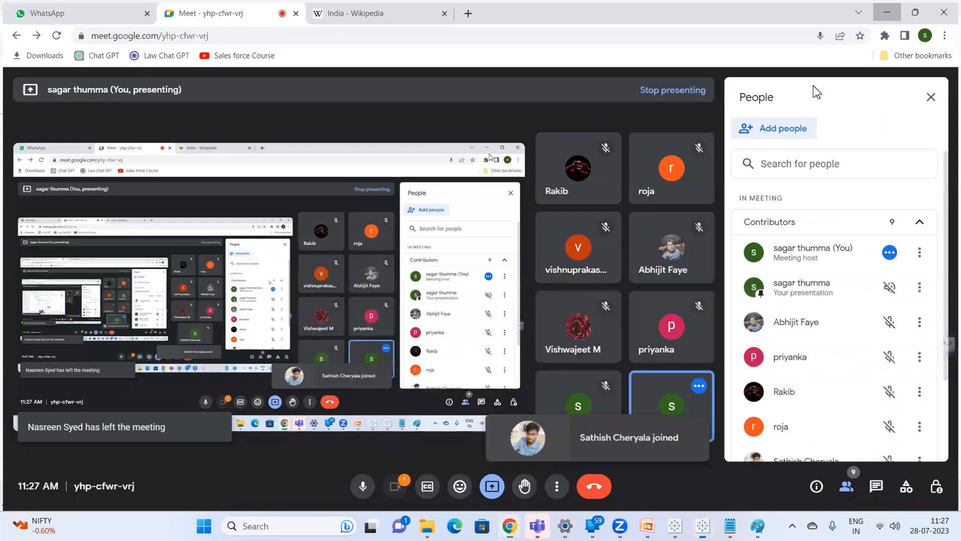
key(alt+Tab)
Set the parameter action's source field to Category (Sample - Superstore) and accept the new action.
click(403, 339)
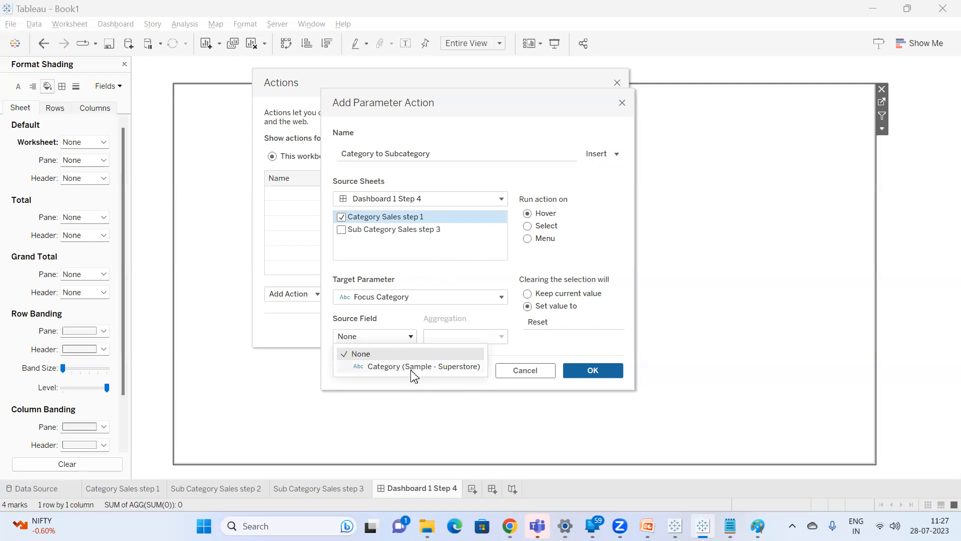
click(412, 369)
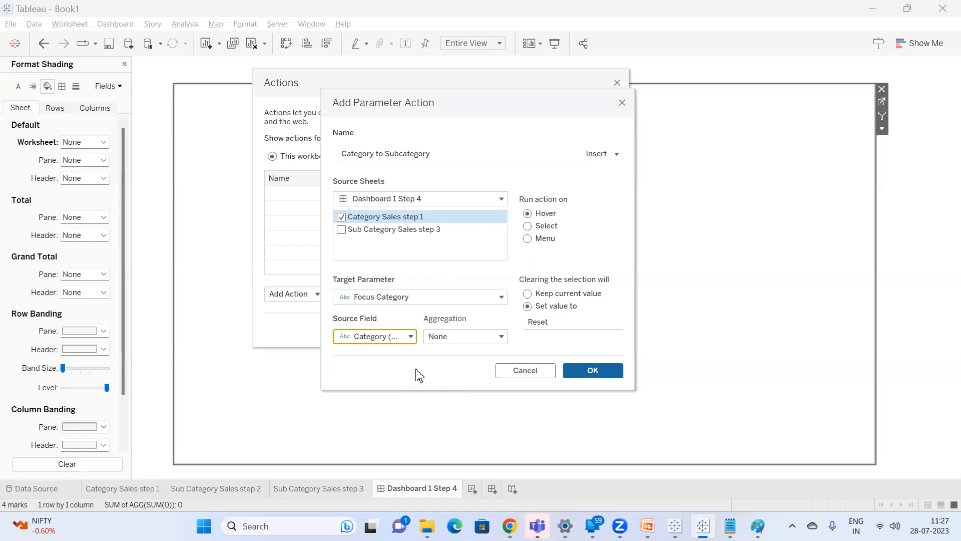
click(599, 382)
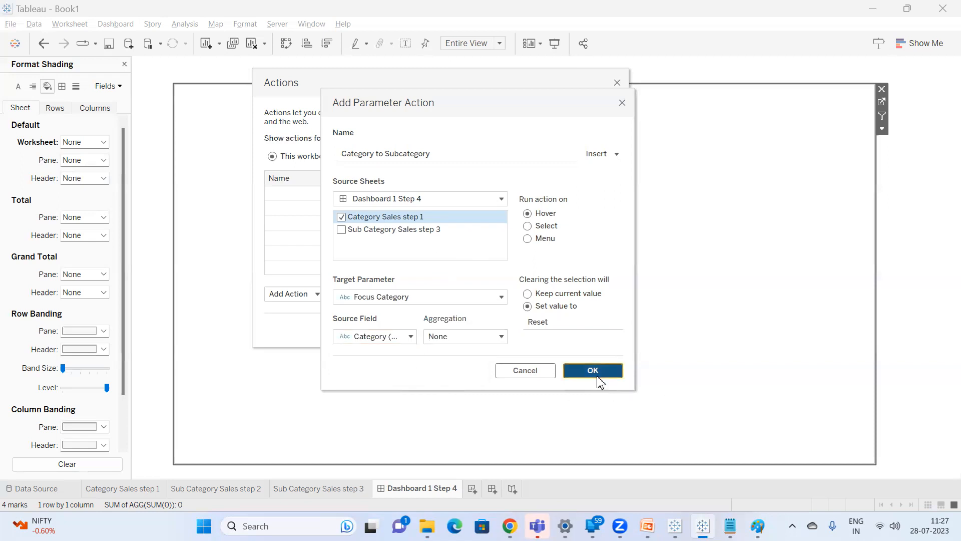
click(595, 329)
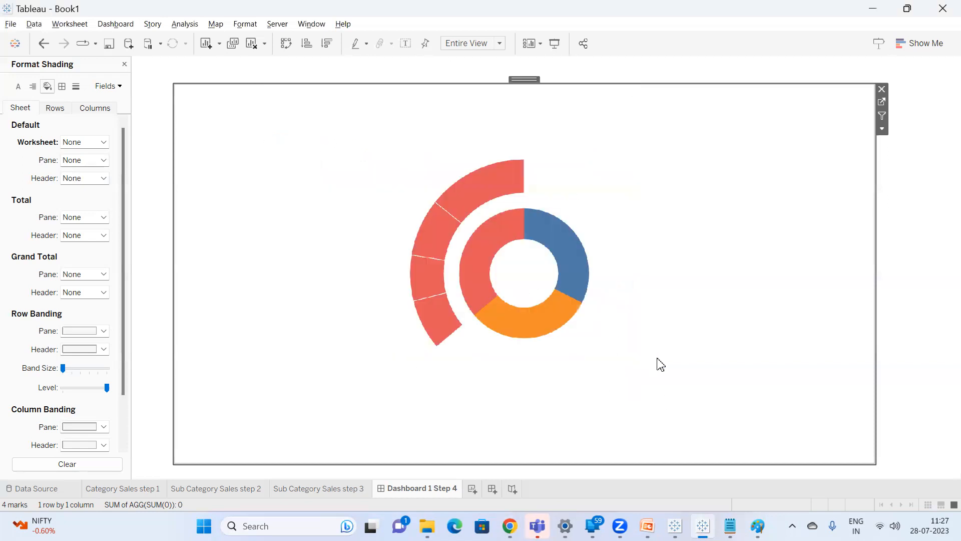
Switch to Windows Settings, set the display scale to 150%, and return to the dashboard in Tableau.
mouse_move(619, 526)
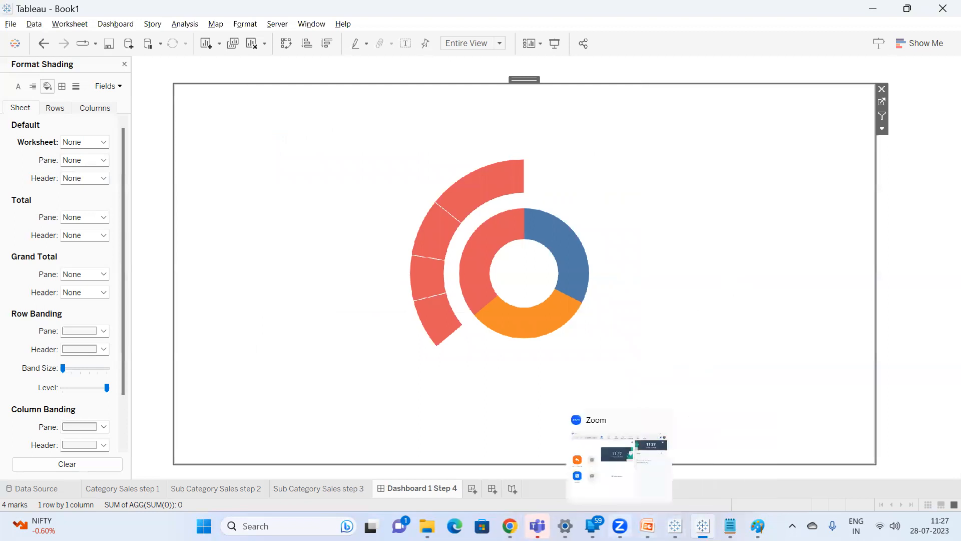
click(565, 526)
click(798, 244)
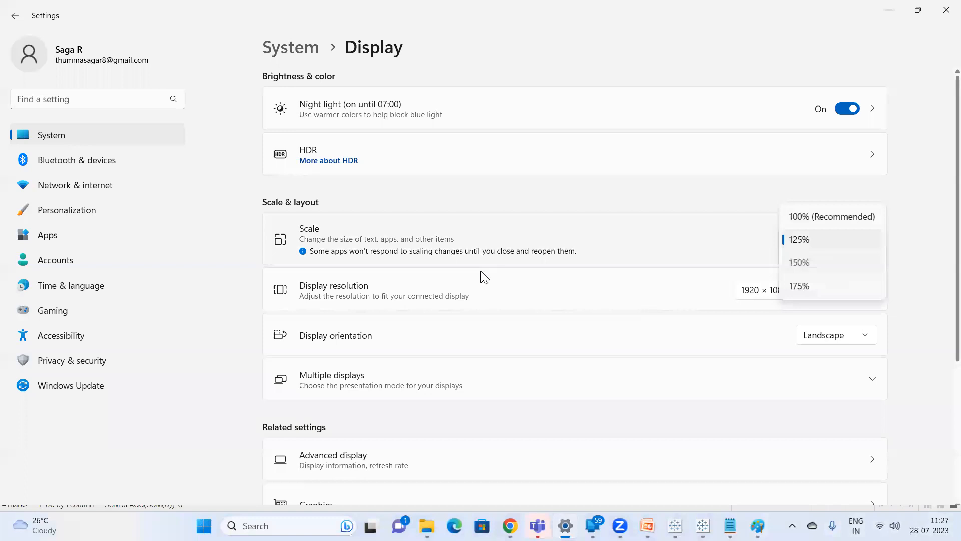
click(799, 262)
click(867, 13)
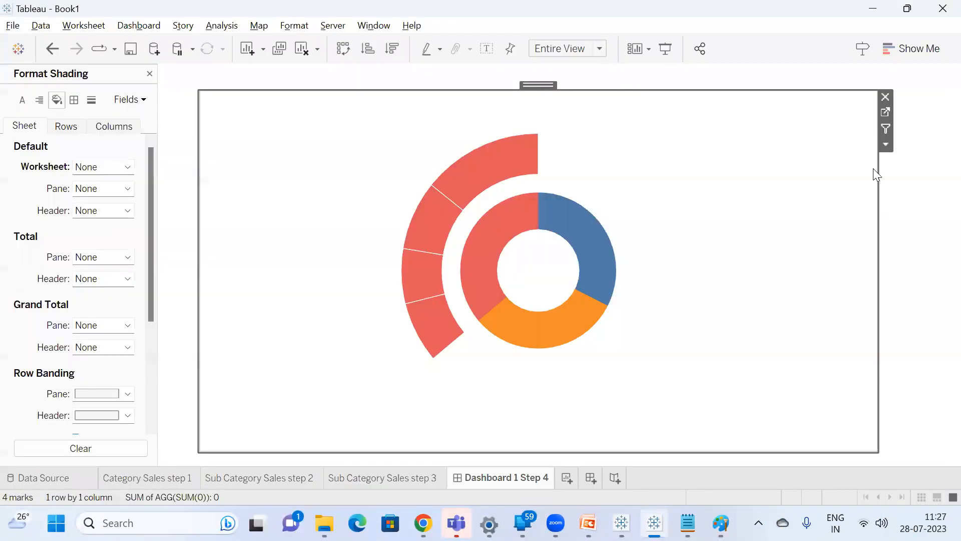
Test the hover action on the inner donut's category slices and examine how the outer ring responds.
mouse_move(569, 238)
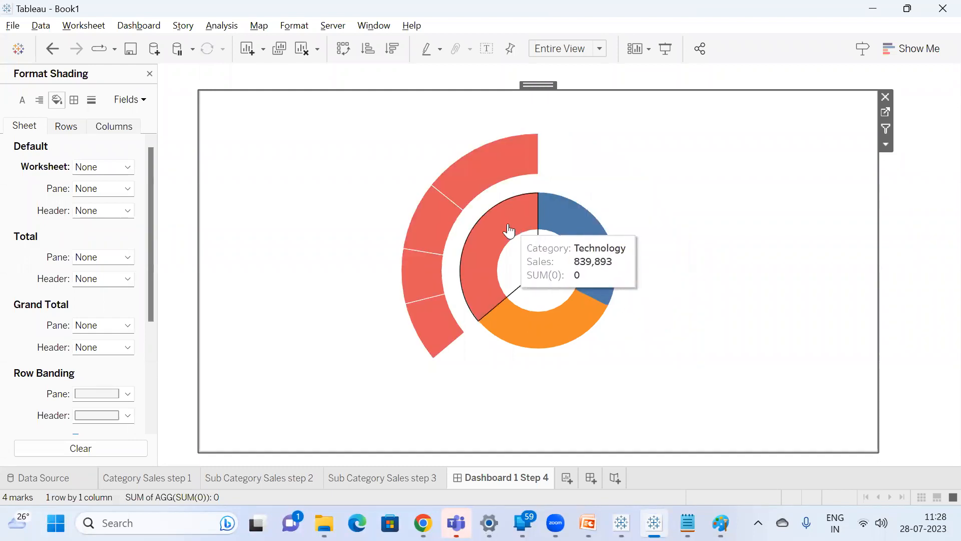
mouse_move(530, 322)
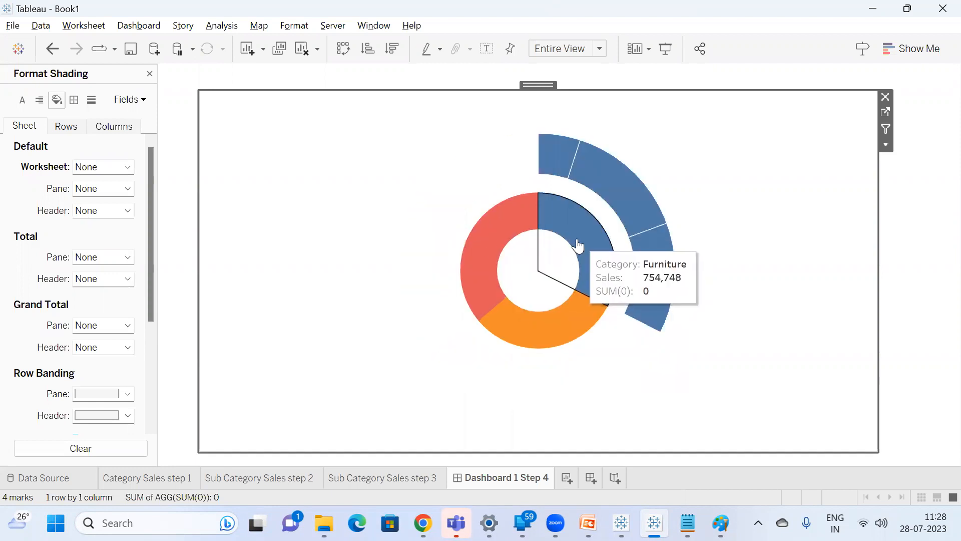
mouse_move(479, 255)
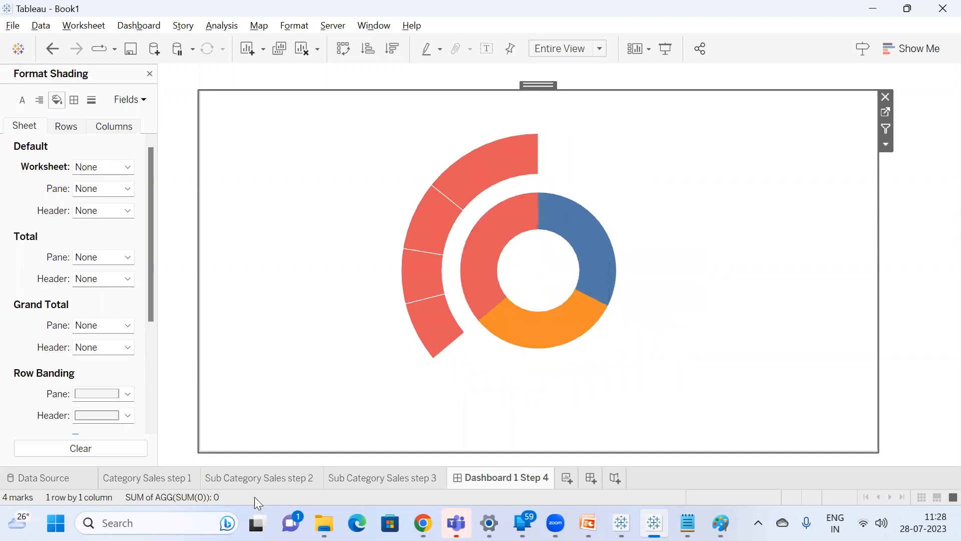
Remove the SUM(0) line from the tooltip of the first AGG(SUM(0)) marks on Category Sales step 1.
click(161, 477)
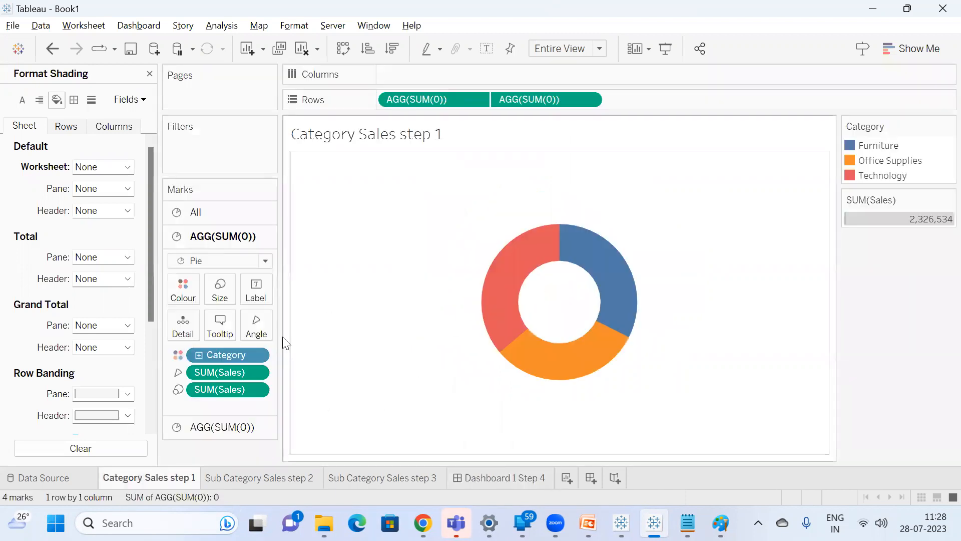
click(212, 336)
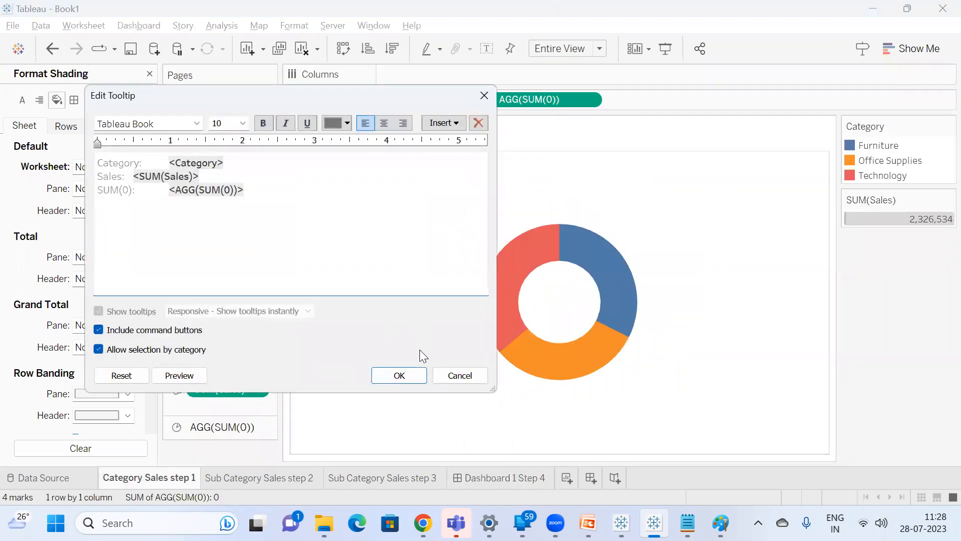
drag(253, 190, 87, 185)
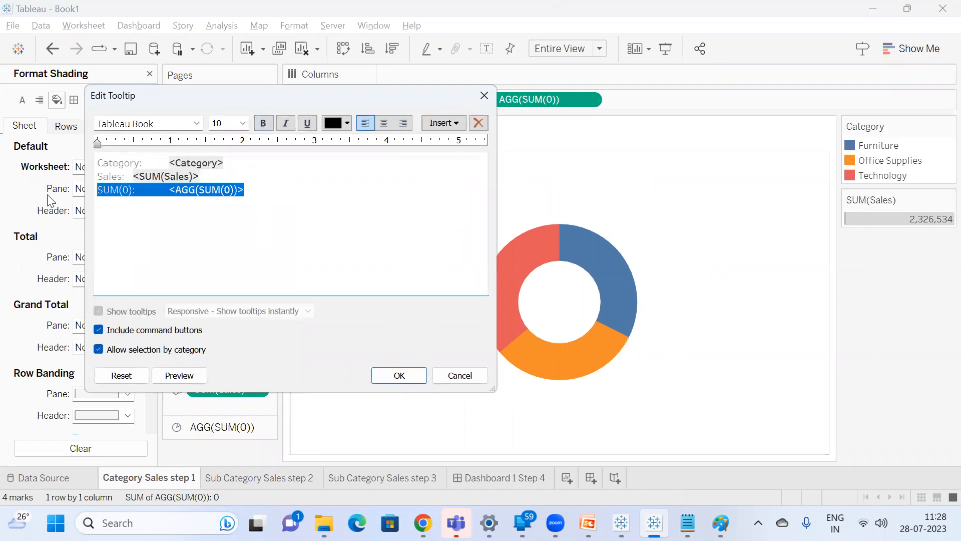
key(Delete)
click(399, 375)
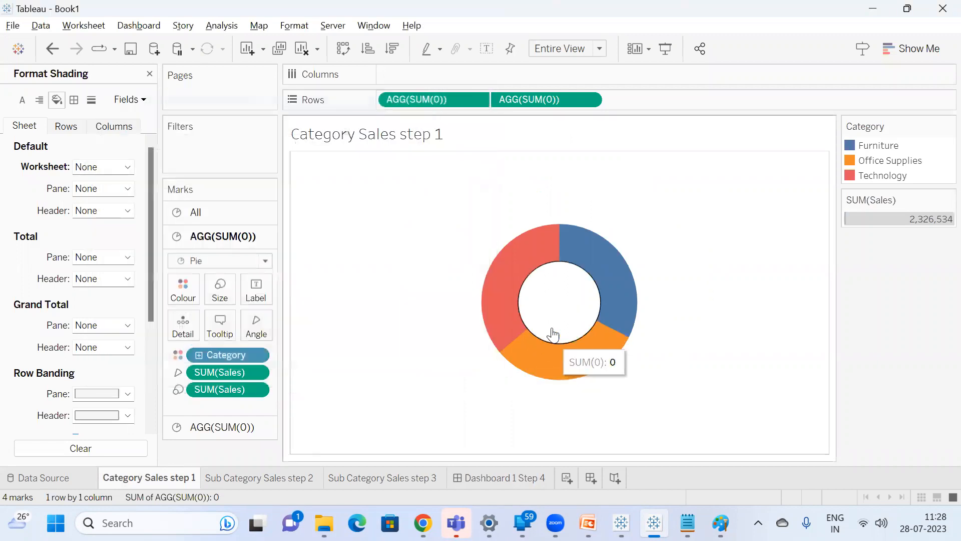
Clear the tooltip text of the second AGG(SUM(0)) marks on Category Sales step 1.
click(240, 427)
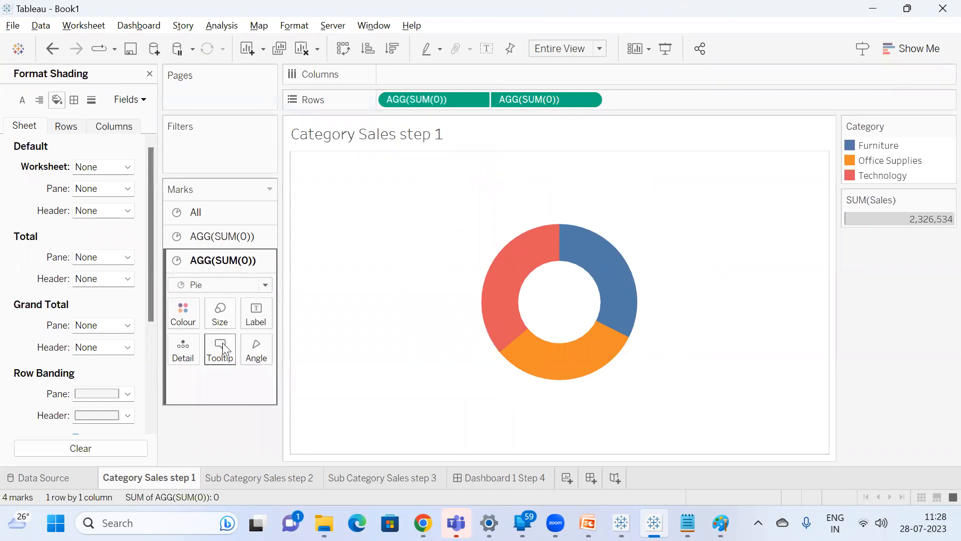
click(221, 345)
drag(277, 169, 9, 139)
key(Delete)
click(400, 380)
View Sub Category Sales step 2, then check the slice tooltips and outer ring on Dashboard 1 Step 4.
click(293, 477)
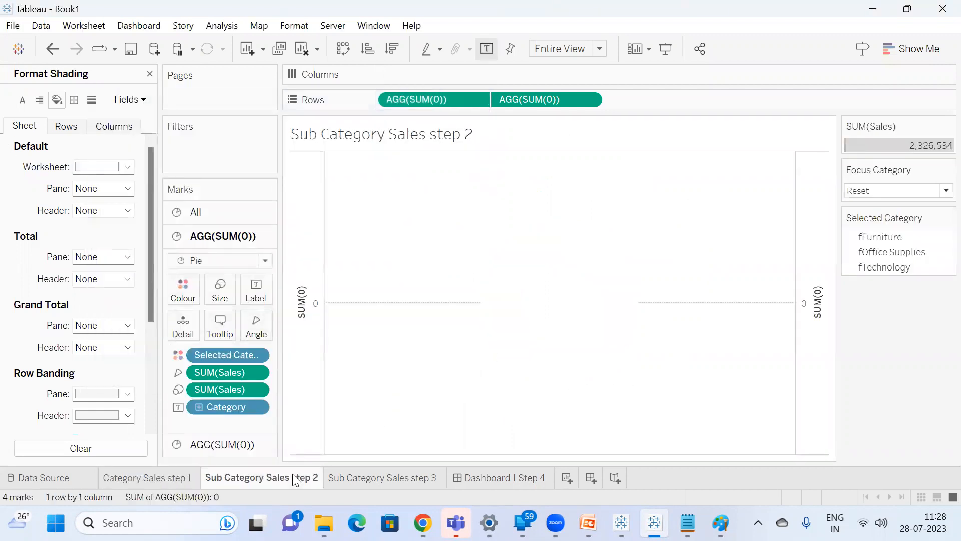
click(481, 477)
mouse_move(490, 237)
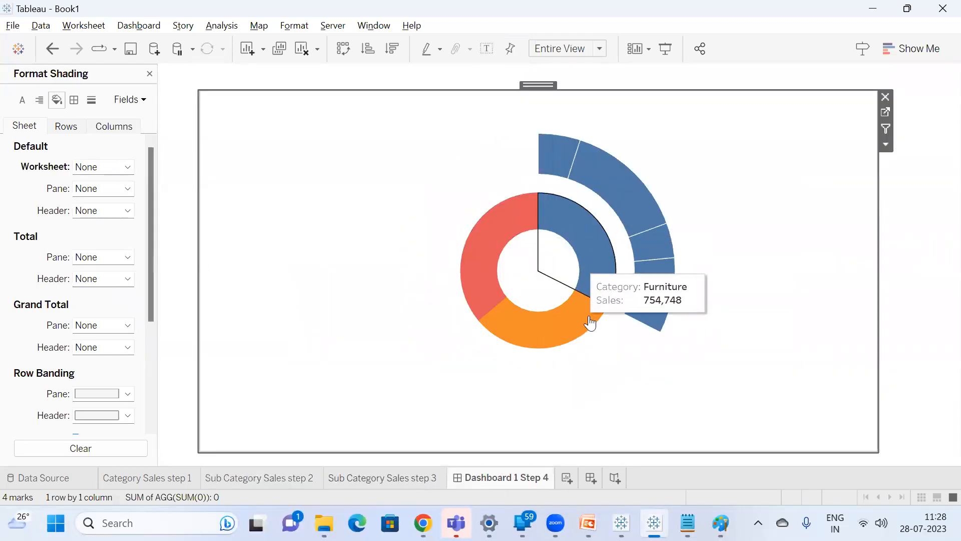
mouse_move(601, 273)
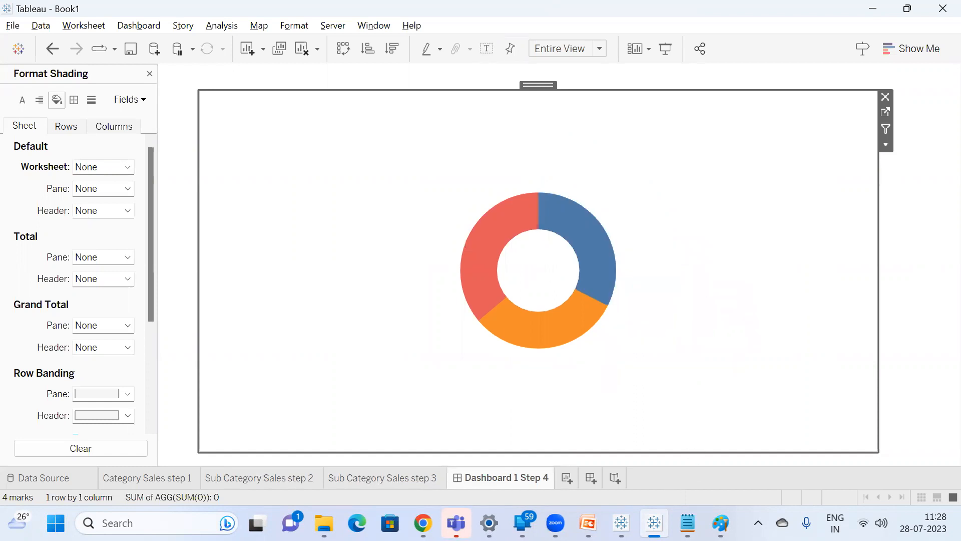
Examine the Extended Donut Chart dashboard in the Expanding Donut Chart workbook, then return to Book1 and view Sub Category Sales step 3.
click(622, 523)
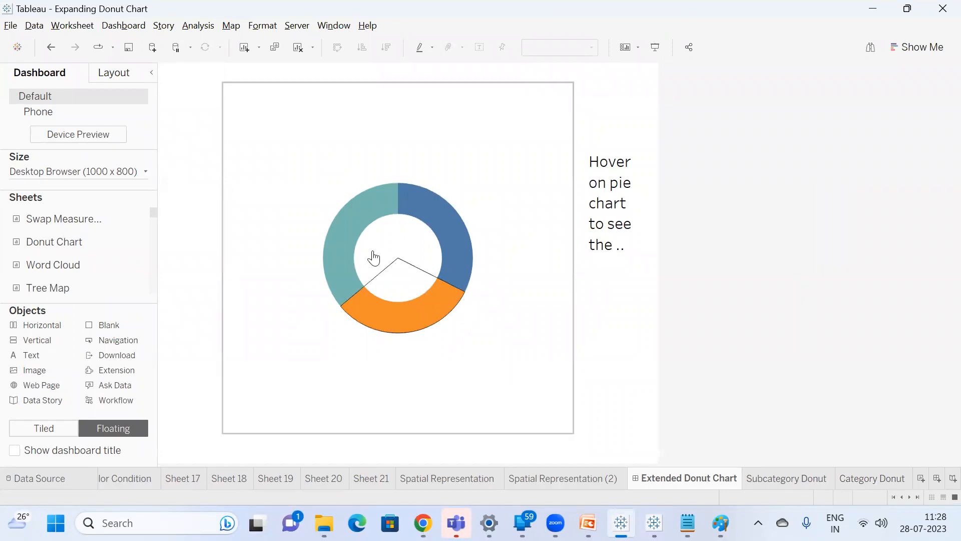
mouse_move(348, 238)
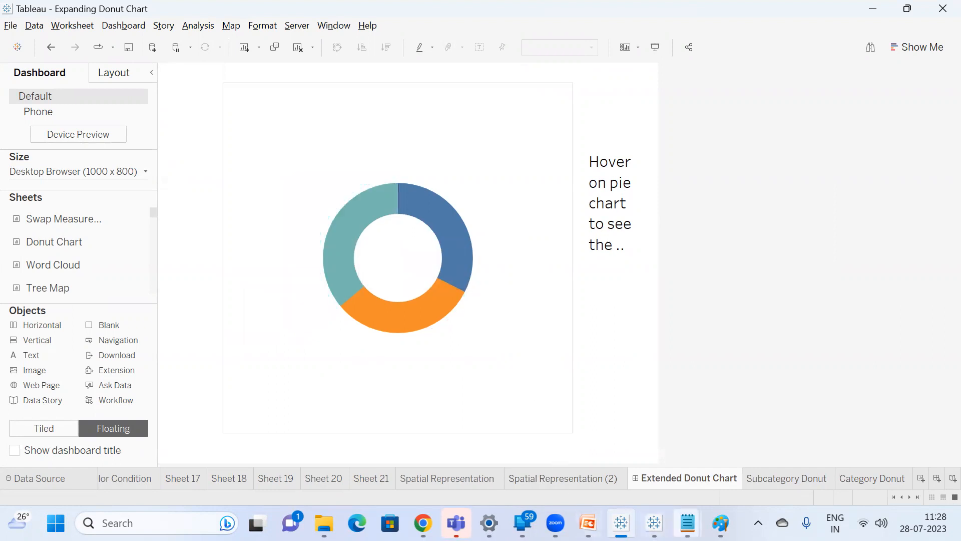
mouse_move(654, 523)
click(585, 391)
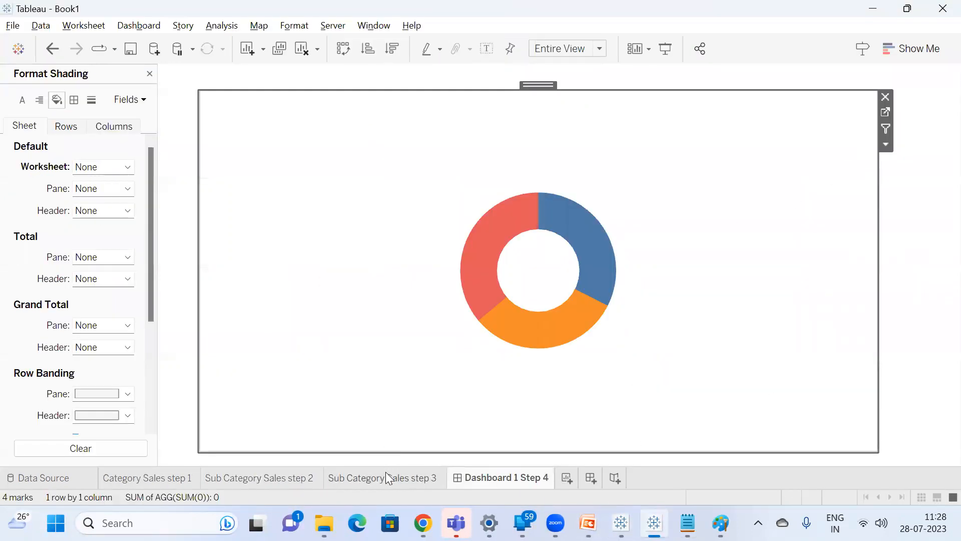
click(374, 480)
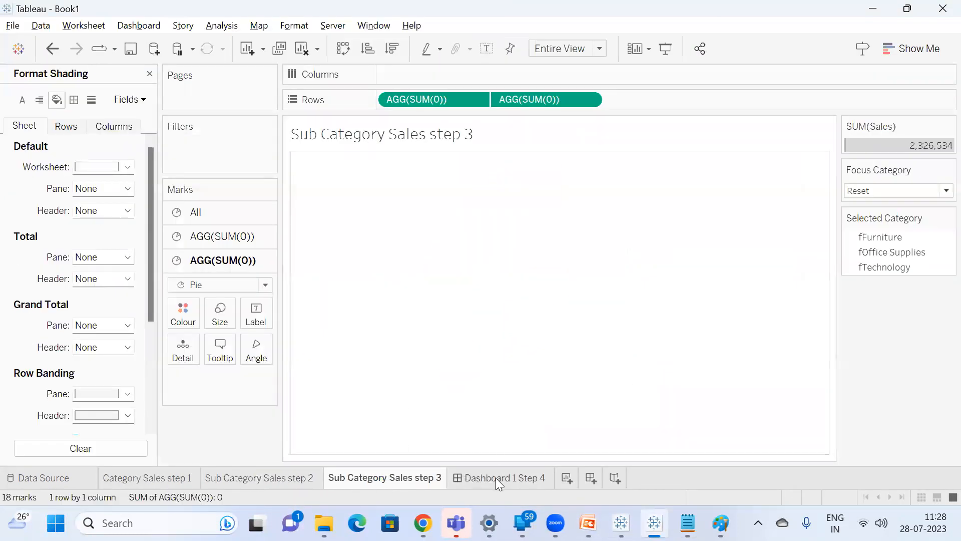
Check Dashboard 1 Step 4, return to Sub Category Sales step 3, and start a new calculated field with the field search cleared.
click(497, 478)
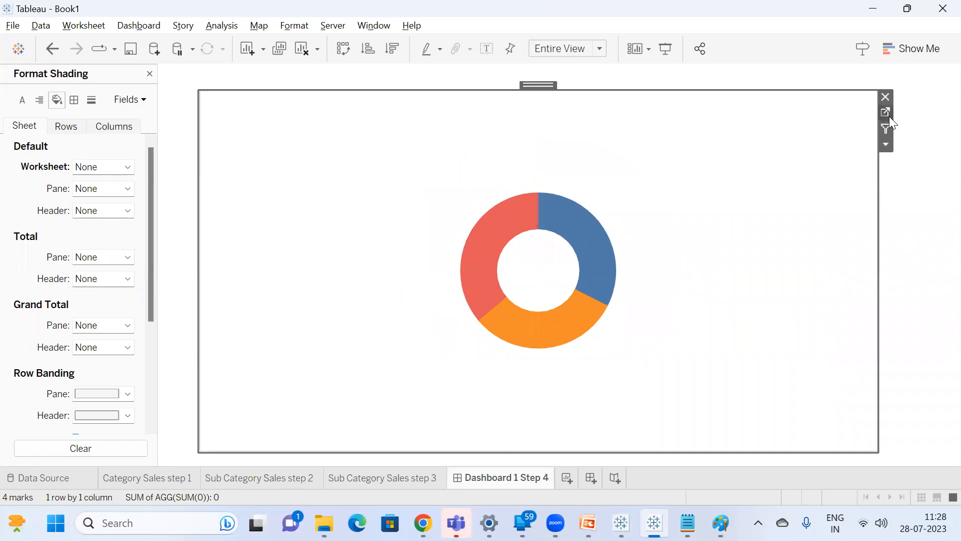
click(406, 479)
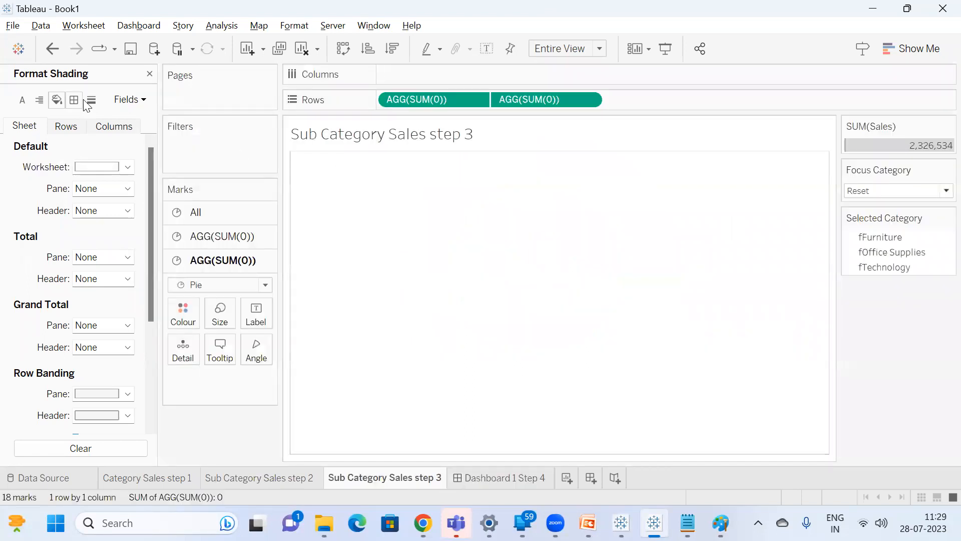
click(149, 74)
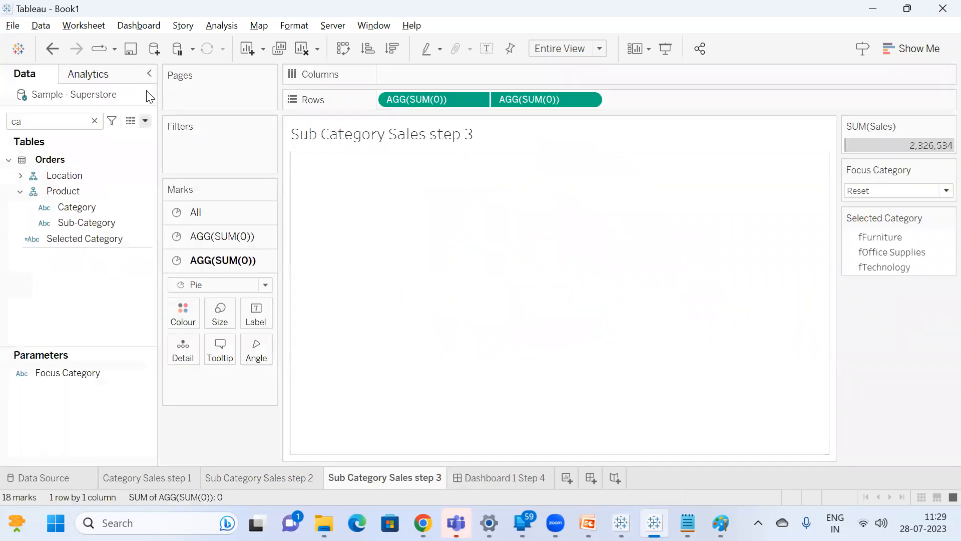
click(94, 121)
click(145, 122)
click(120, 135)
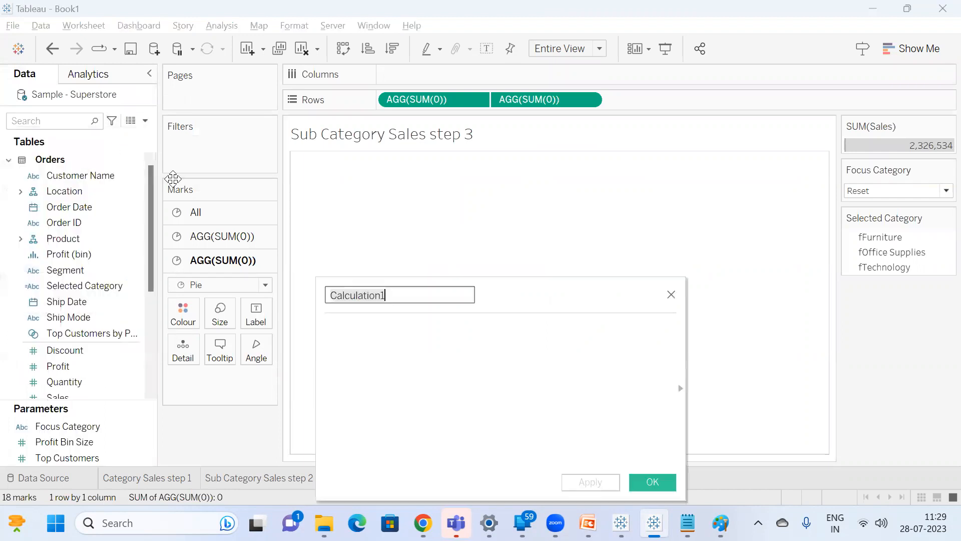
Begin the calculation formula with the condition if [Selected Category]='tFurniture'.
click(391, 330)
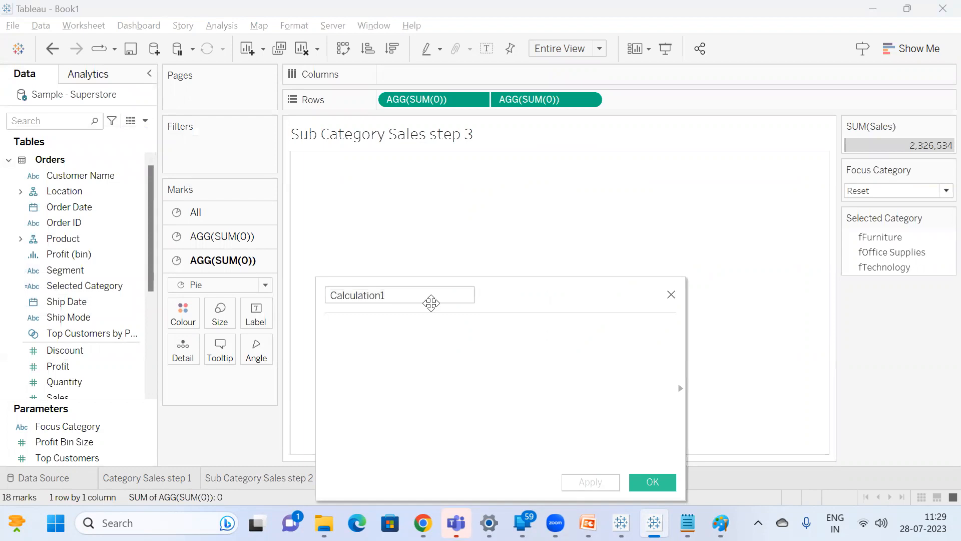
text(if )
text([Selected Category])
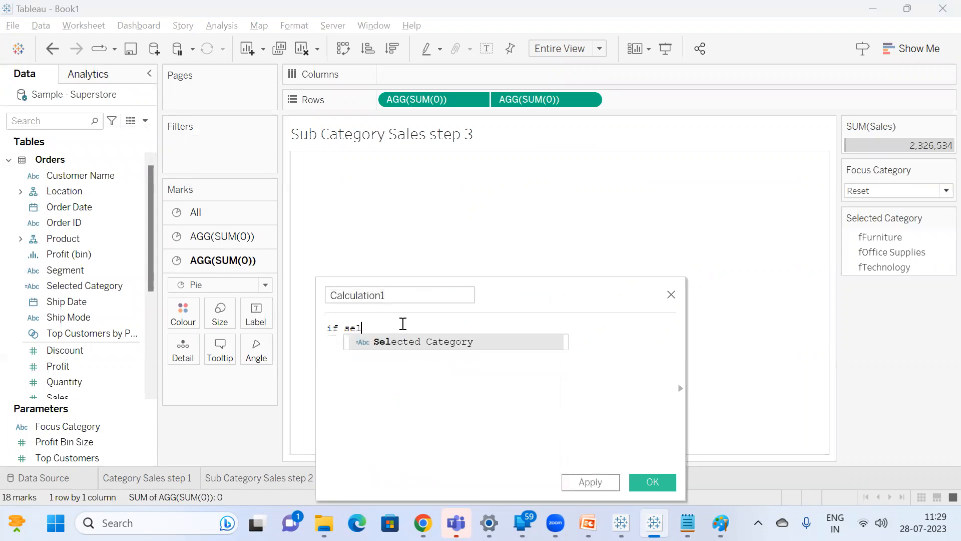
text(=')
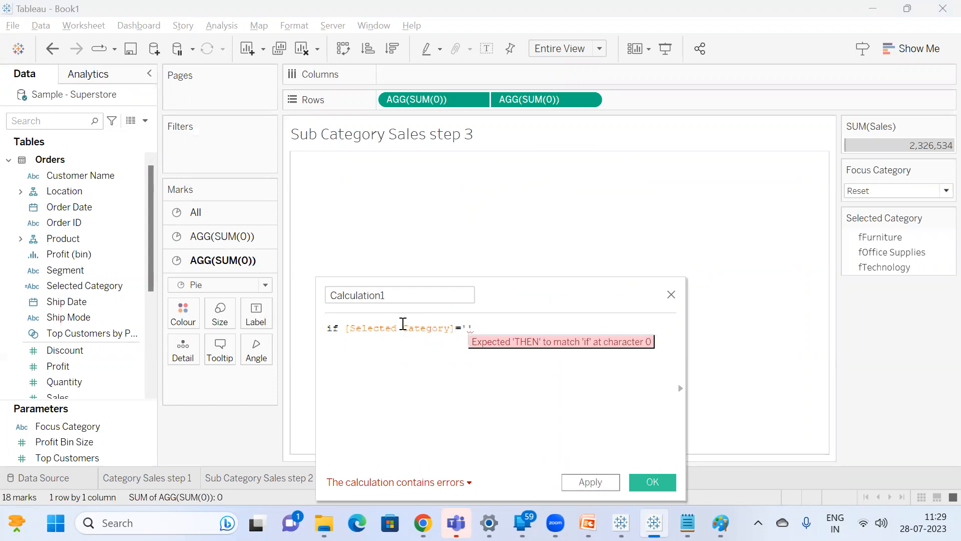
text(f)
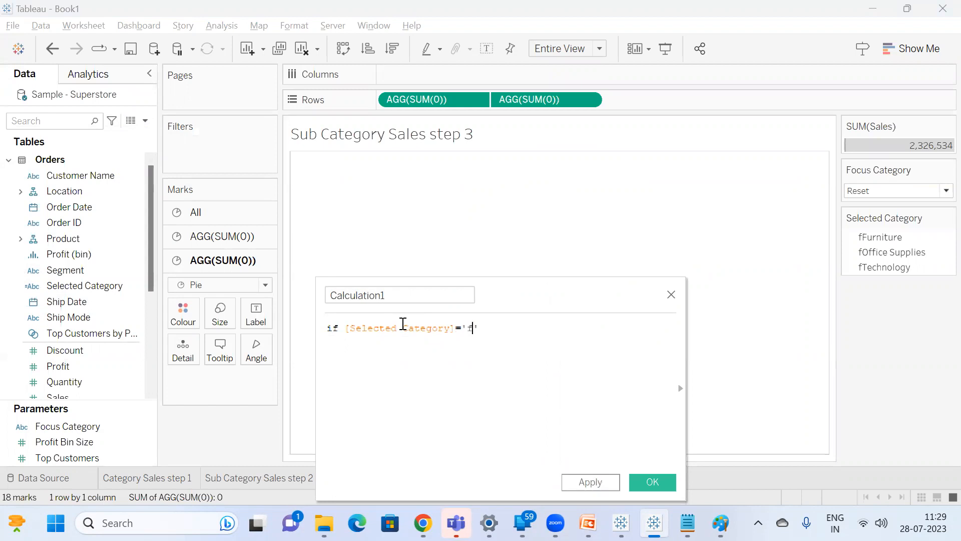
text(Te)
key(BackSpace)
key(BackSpace)
key(BackSpace)
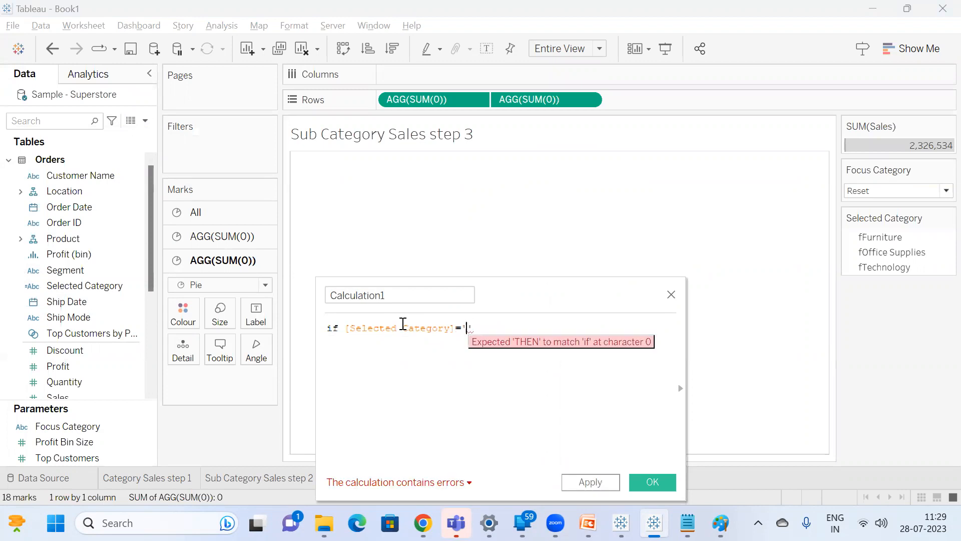
text(fT)
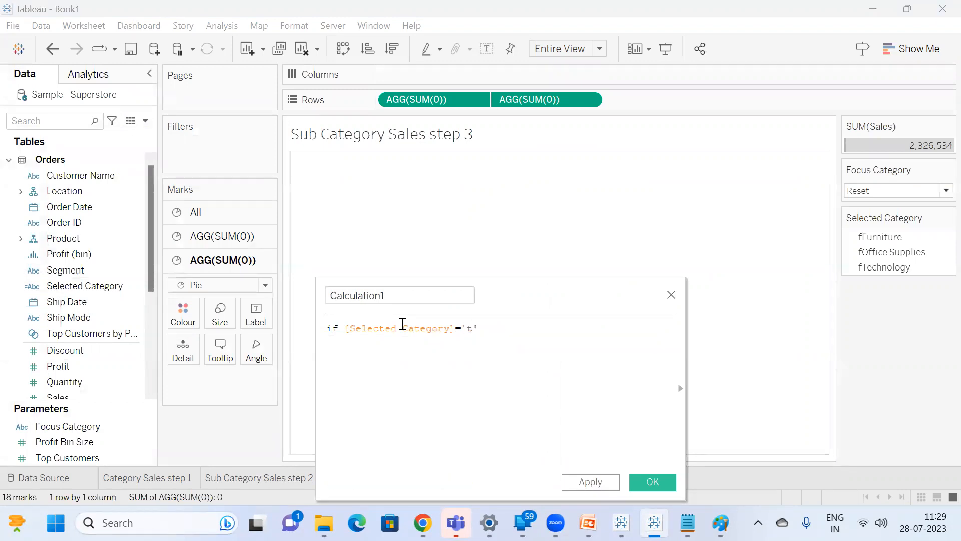
text(urniture)
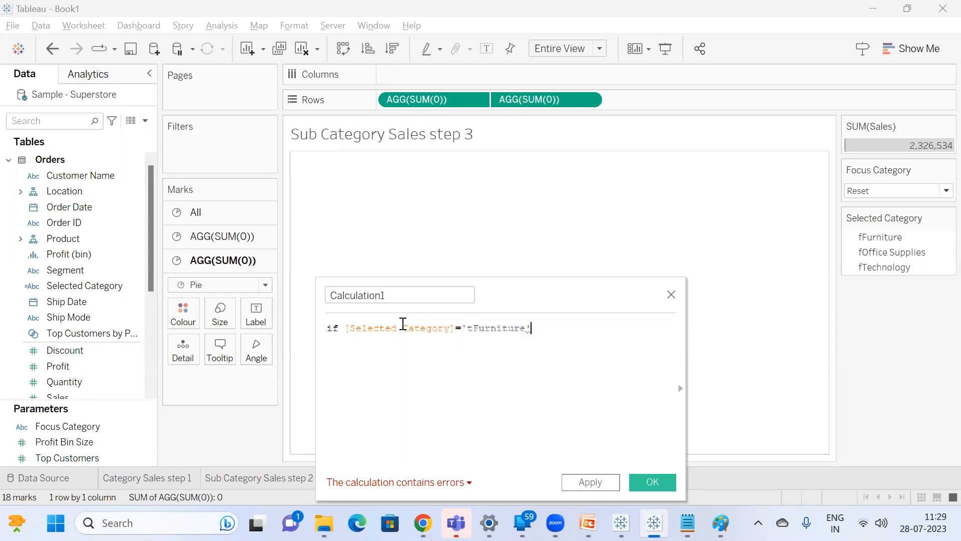
text( th)
Complete the tFurniture condition with THEN [Category] and begin a new formula line.
key(Return)
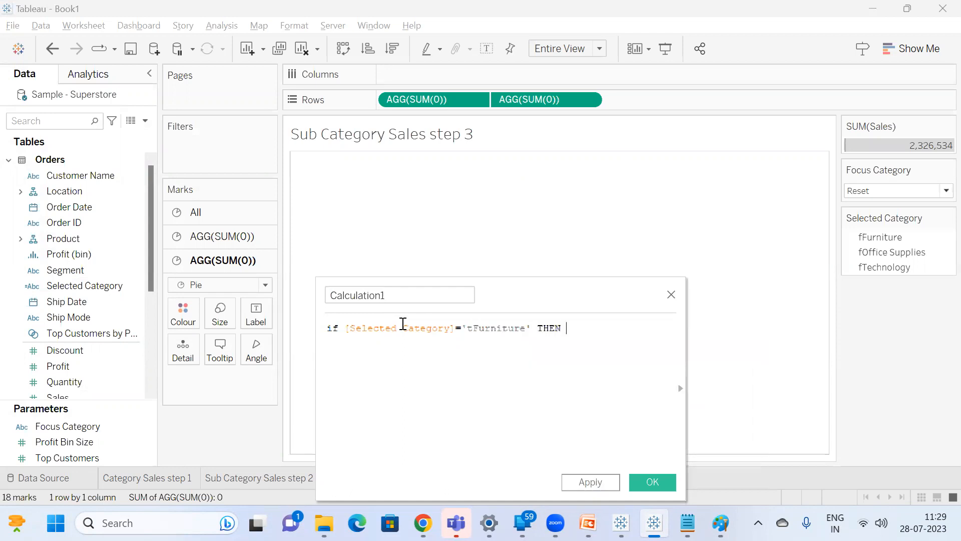
text(')
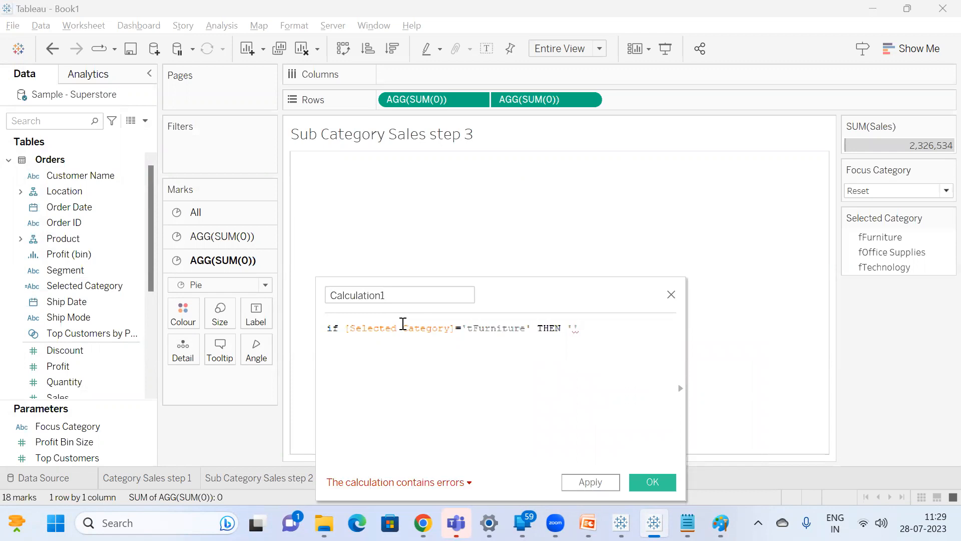
key(BackSpace)
key(BackSpace)
text(cat)
key(Return)
key(Return)
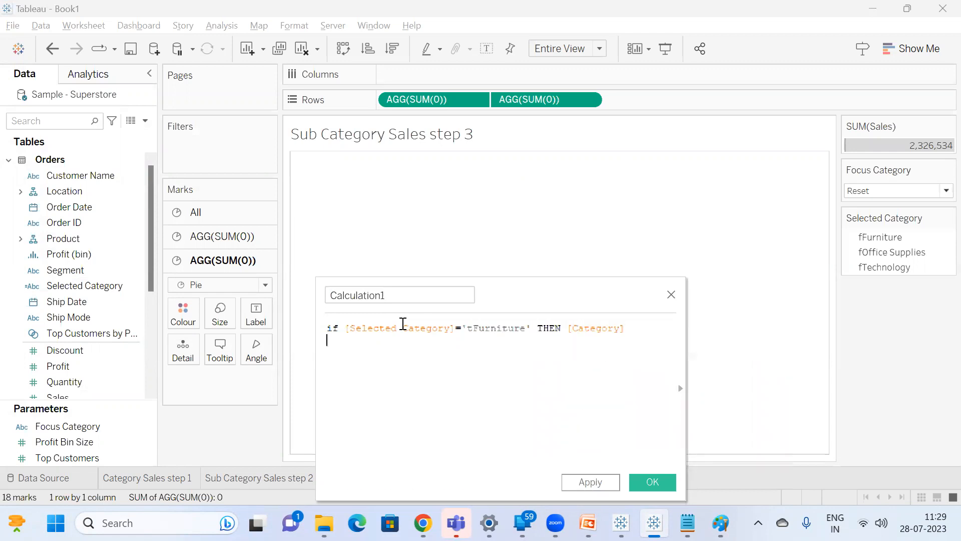
Copy the tFurniture condition and its result onto the second formula line as an ELSEIF branch.
drag(345, 326, 626, 326)
key(ctrl+c)
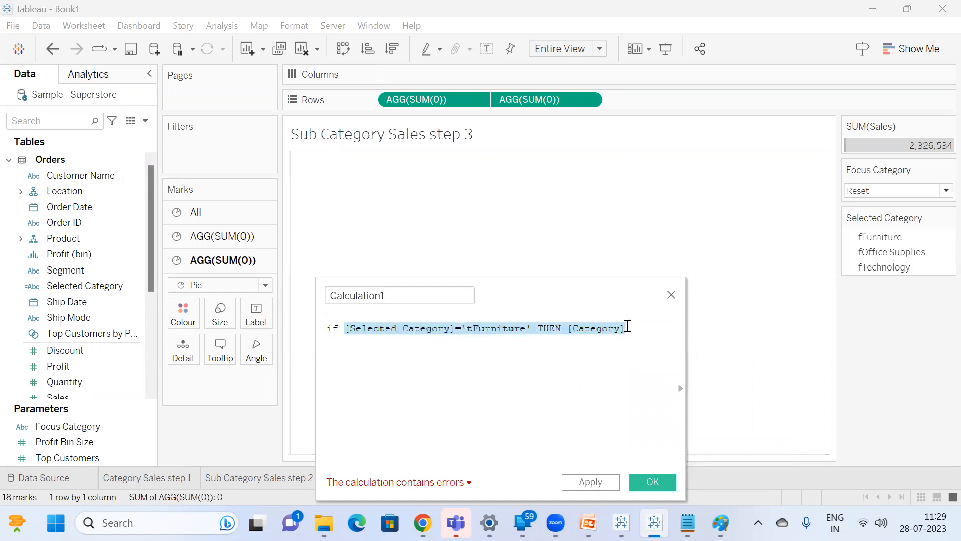
click(639, 326)
key(Return)
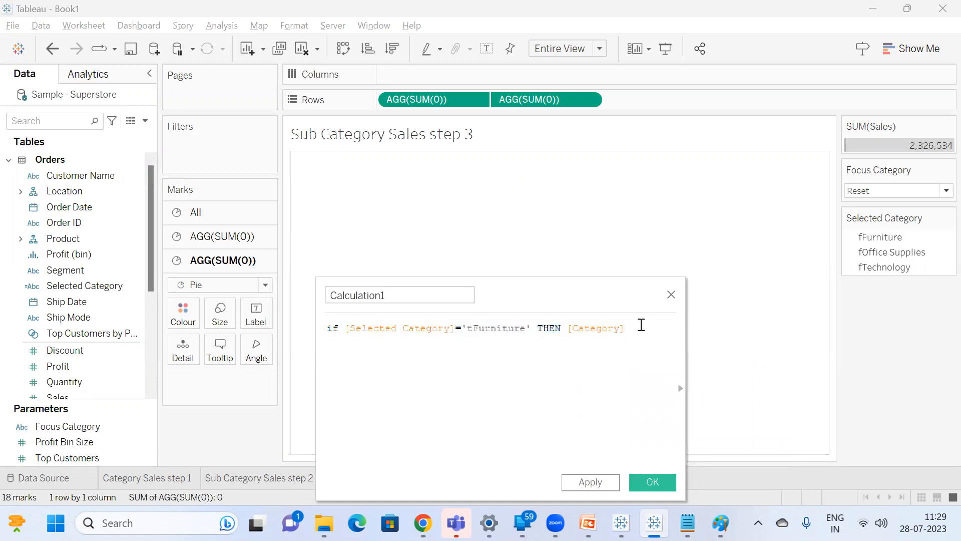
key(ctrl+v)
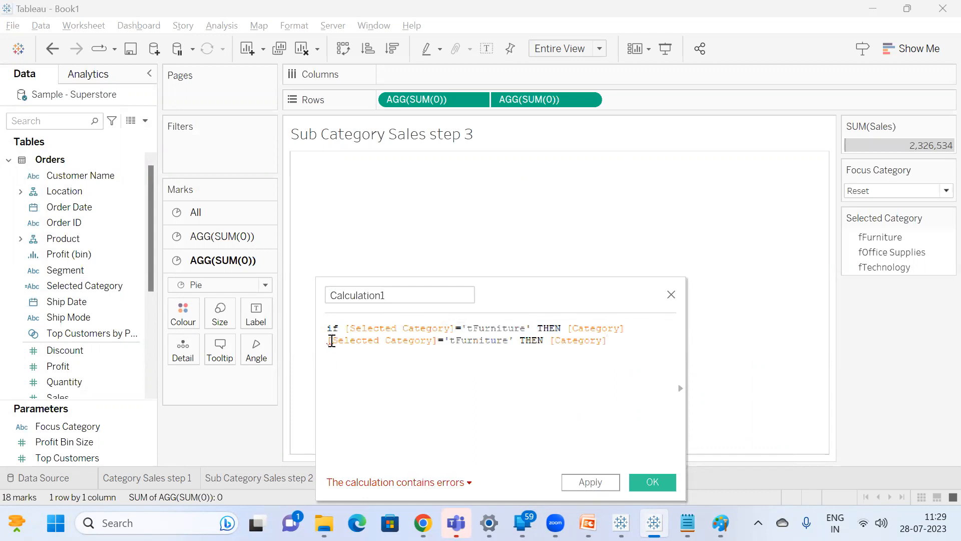
click(332, 341)
text(els)
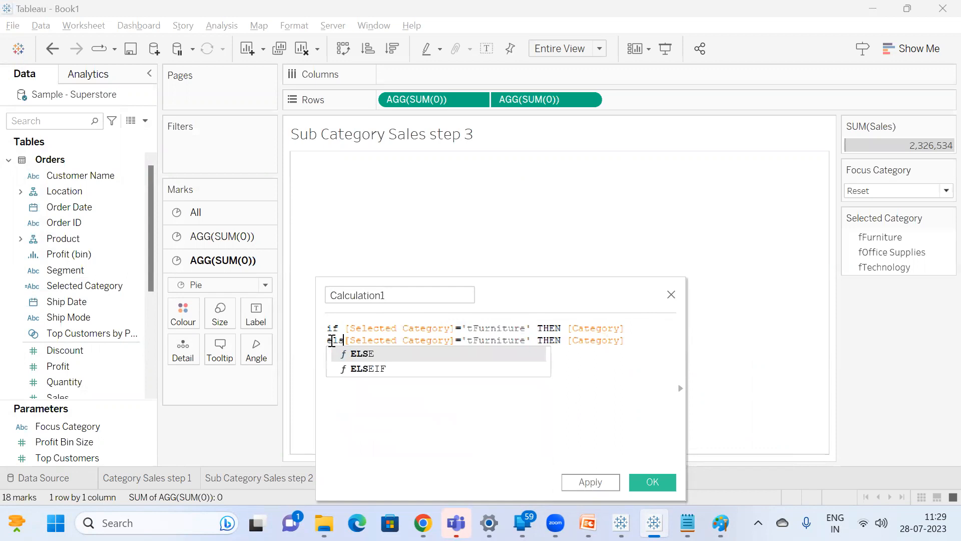
key(Down)
key(Return)
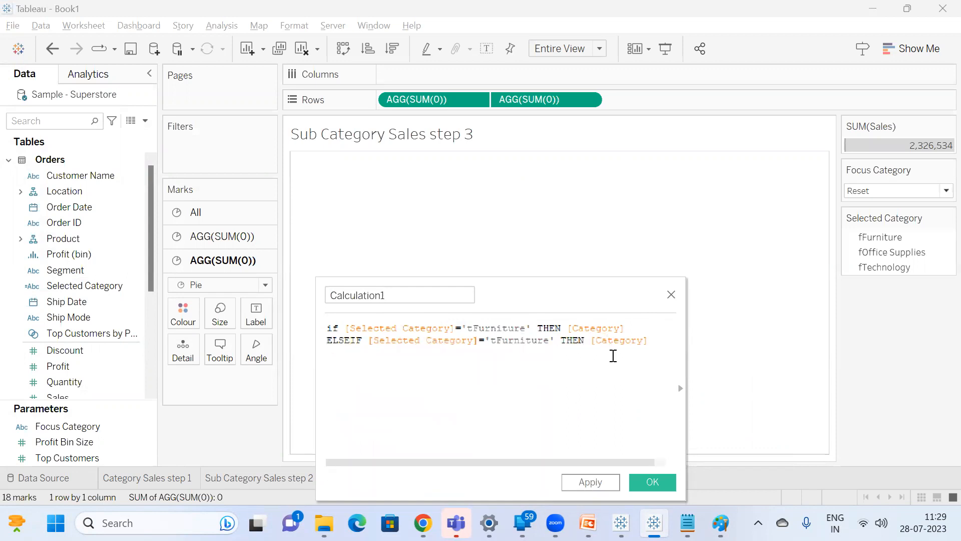
Duplicate the ELSEIF line as a third branch and close the formula with END.
drag(648, 340, 307, 340)
key(ctrl+c)
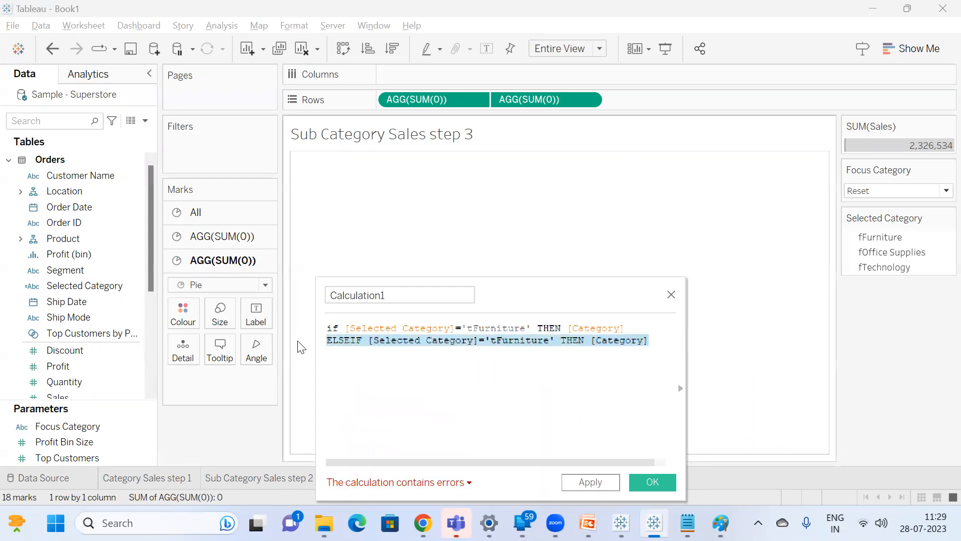
click(372, 359)
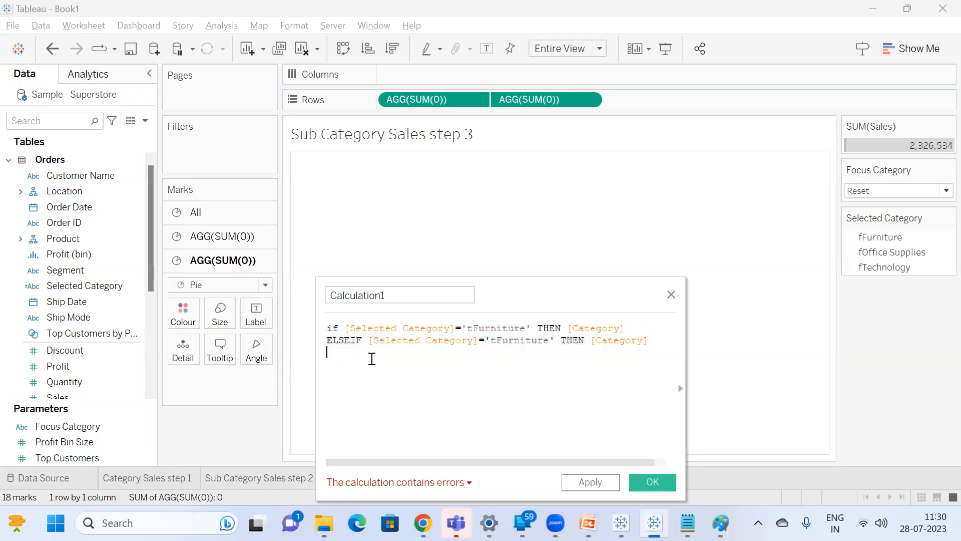
key(ctrl+v)
key(Return)
text(en)
key(Return)
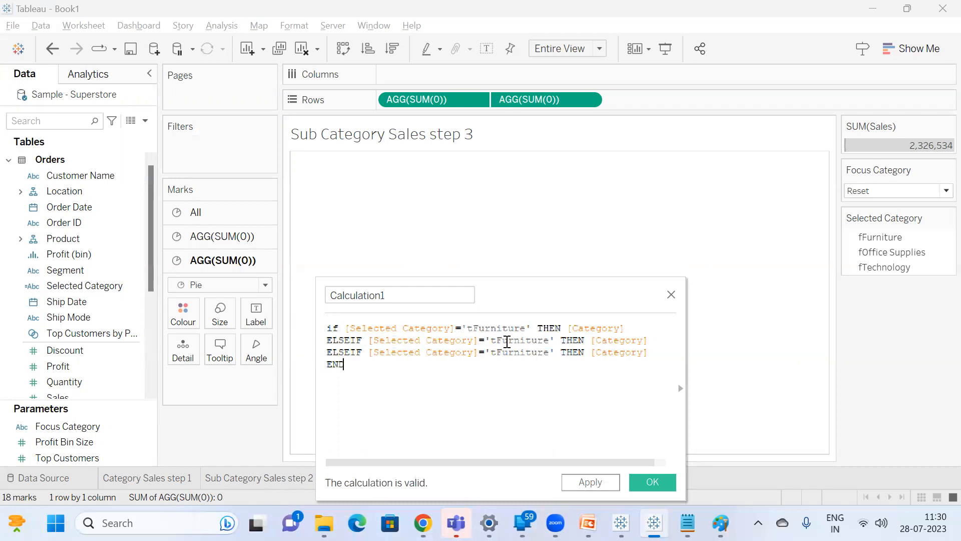
Change the compared value in the first ELSEIF branch to 'tOffice Supplies'.
double_click(509, 341)
text(tOffice)
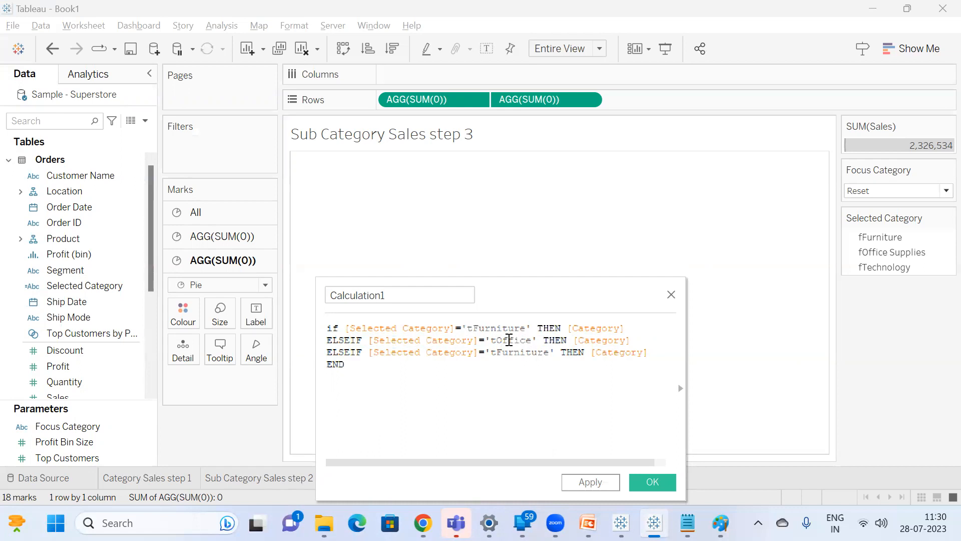
text( Supplies)
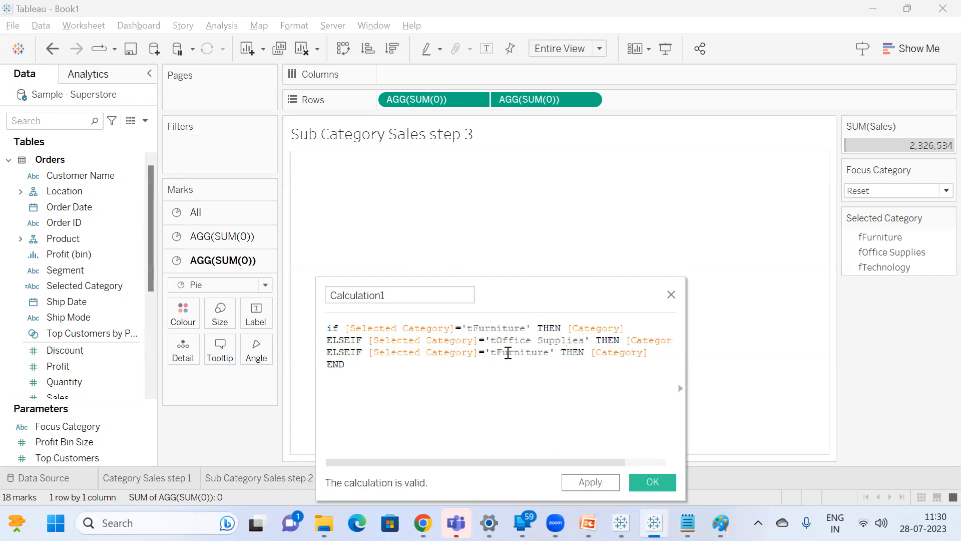
Change the compared value in the last ELSEIF branch to 'tTechnology'.
double_click(508, 352)
text(tTechn)
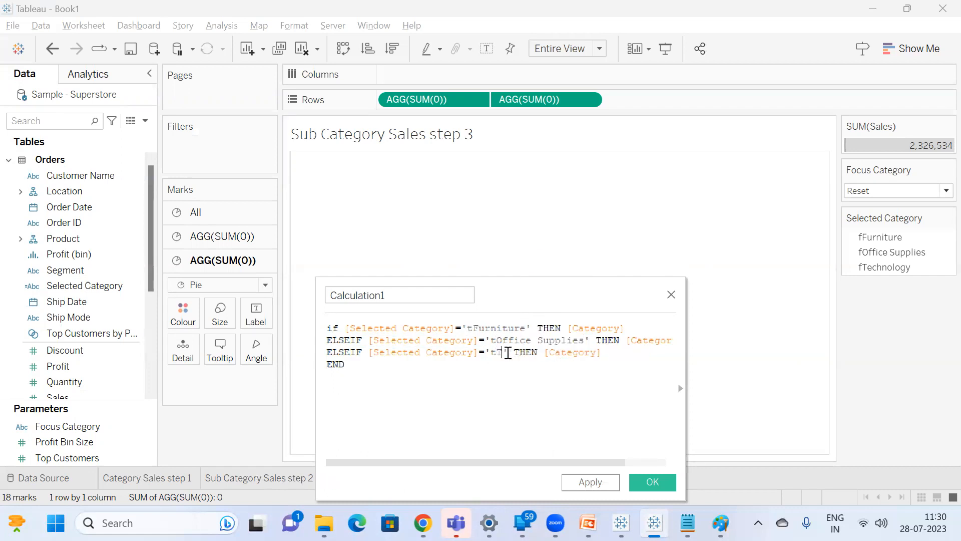
text(ology)
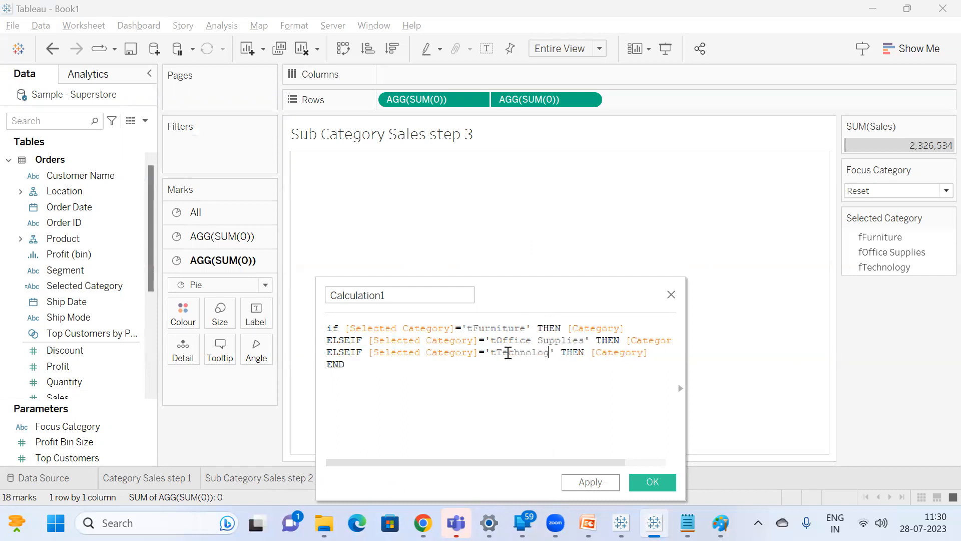
Replace the result of the tFurniture branch with [Sub-Category].
click(407, 295)
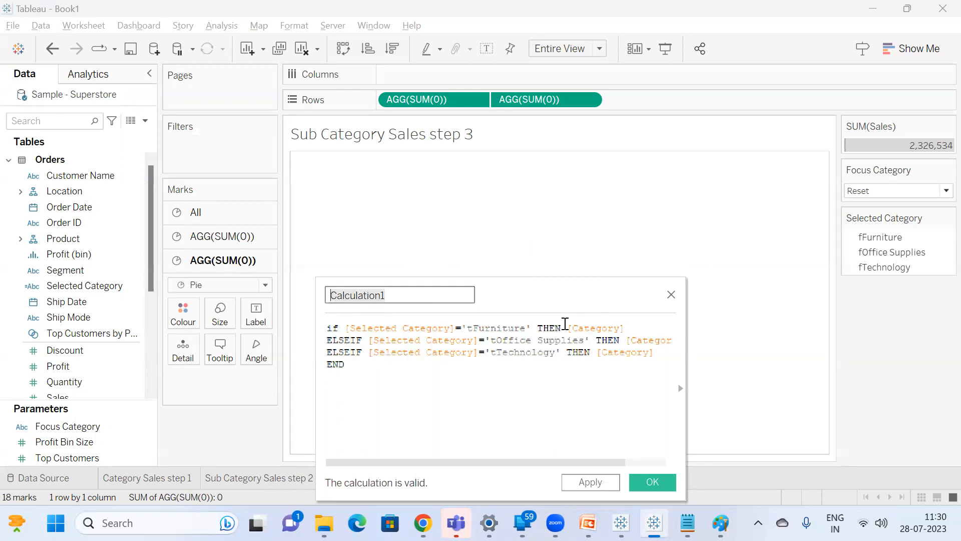
double_click(593, 327)
text([Sub-Category])
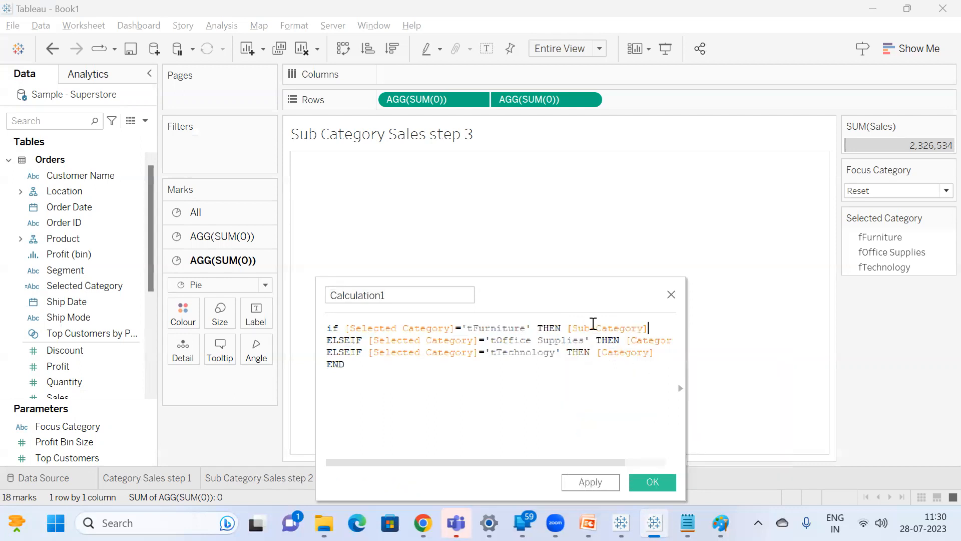
Switch to the Expanding Donut Chart workbook and open the Dynamic 1 calculation from the Subcategory Donut sheet to examine its formula.
mouse_move(620, 523)
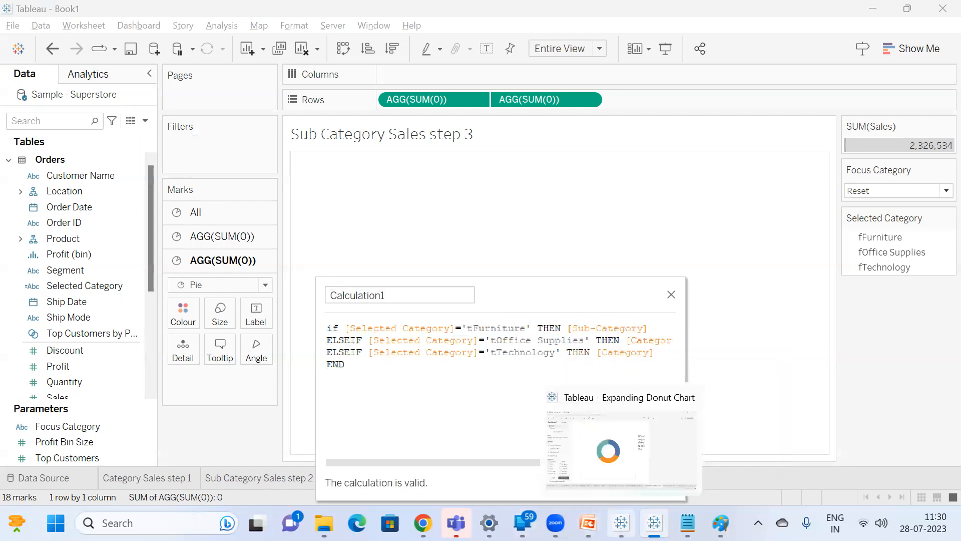
click(621, 446)
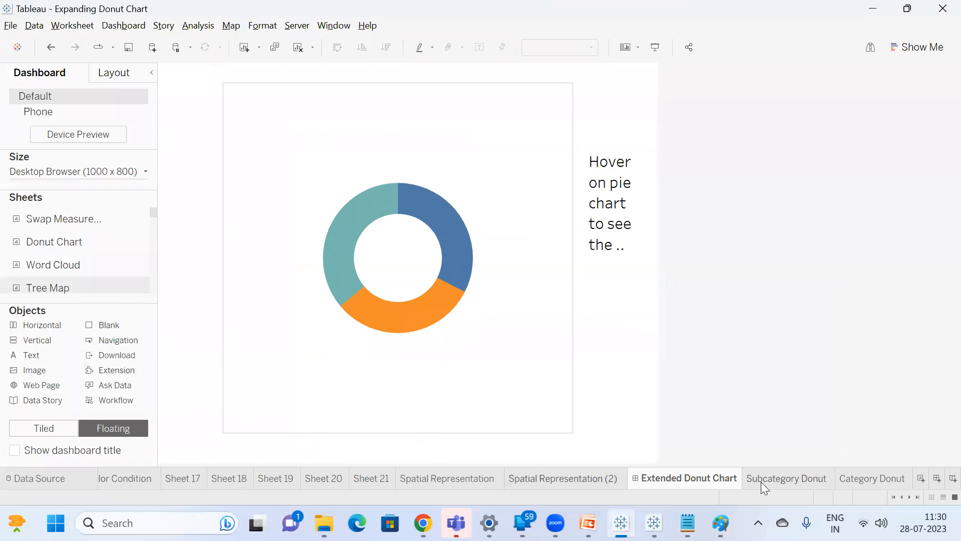
click(795, 478)
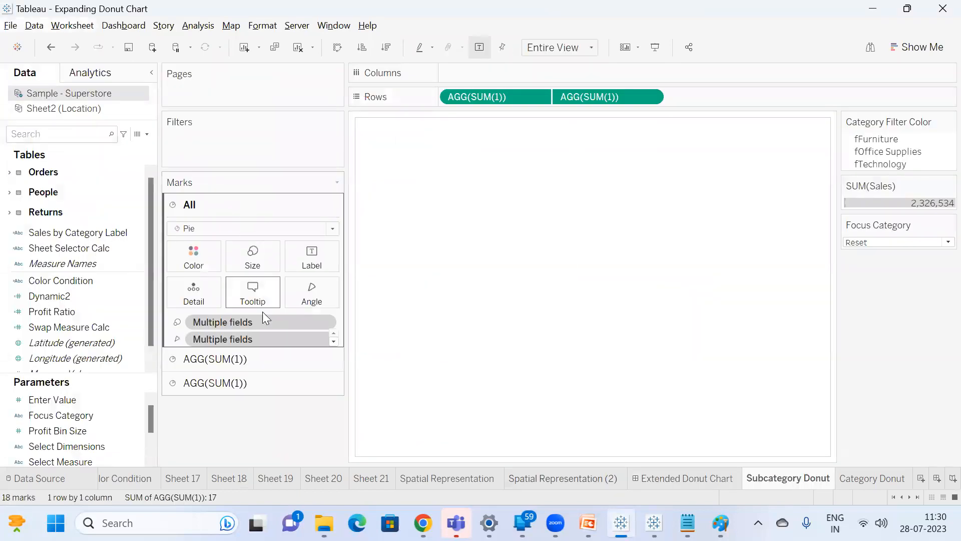
click(235, 359)
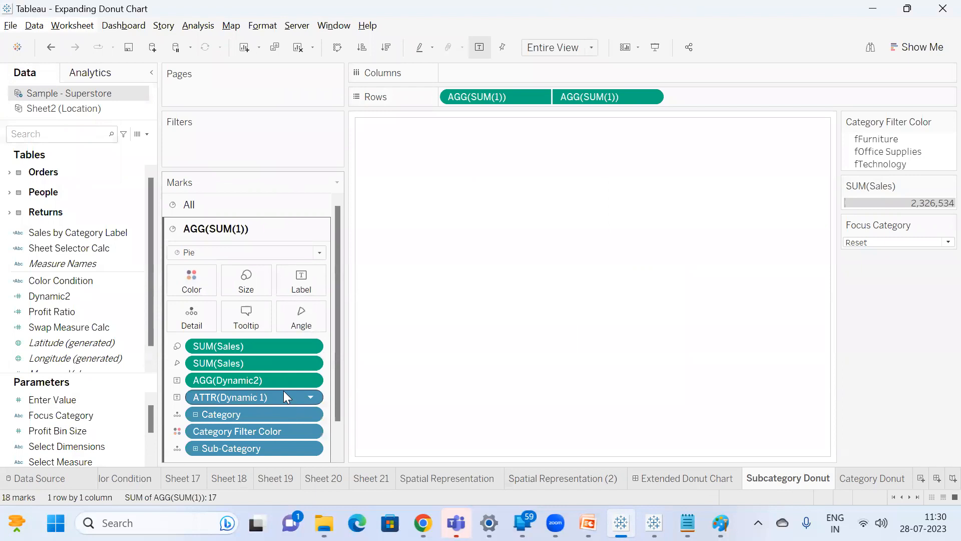
scroll(283, 391, down, 1)
click(50, 140)
text(dyn)
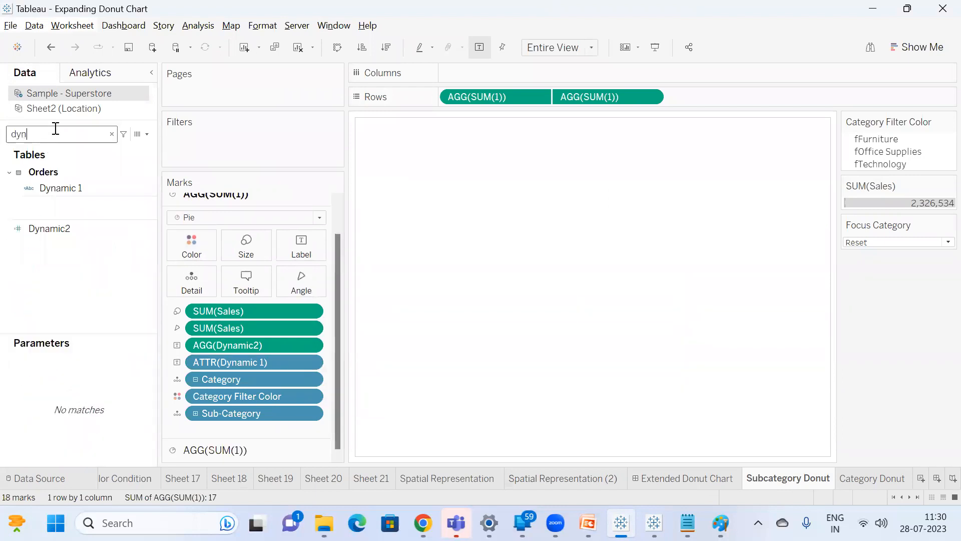
right_click(74, 185)
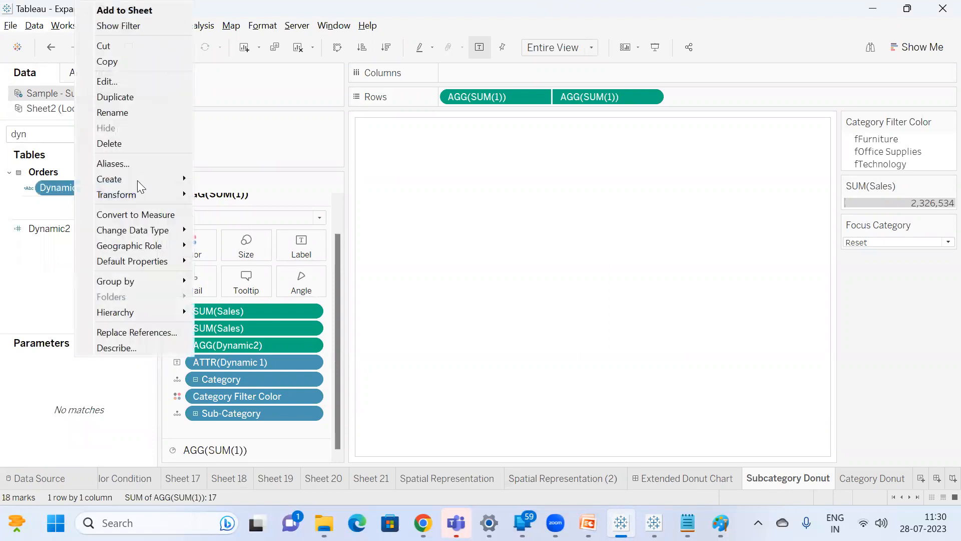
click(140, 83)
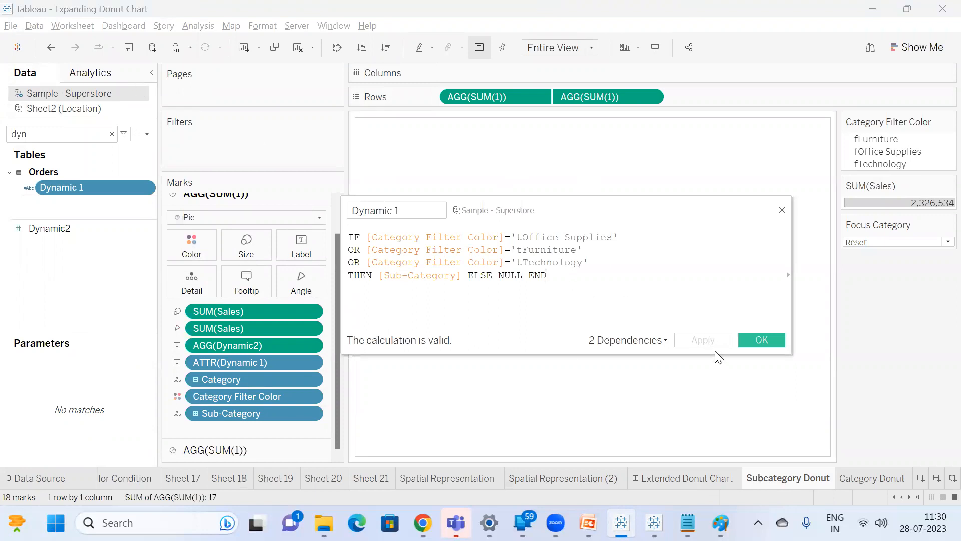
Return to the Book1 calculation and replace the results of the tOffice Supplies and tTechnology branches with [Sub-Category].
click(781, 210)
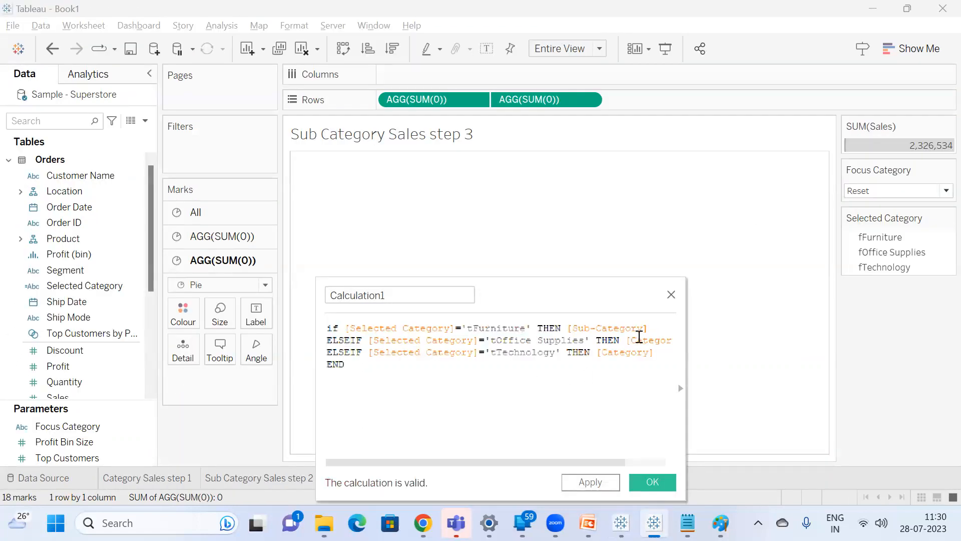
double_click(649, 337)
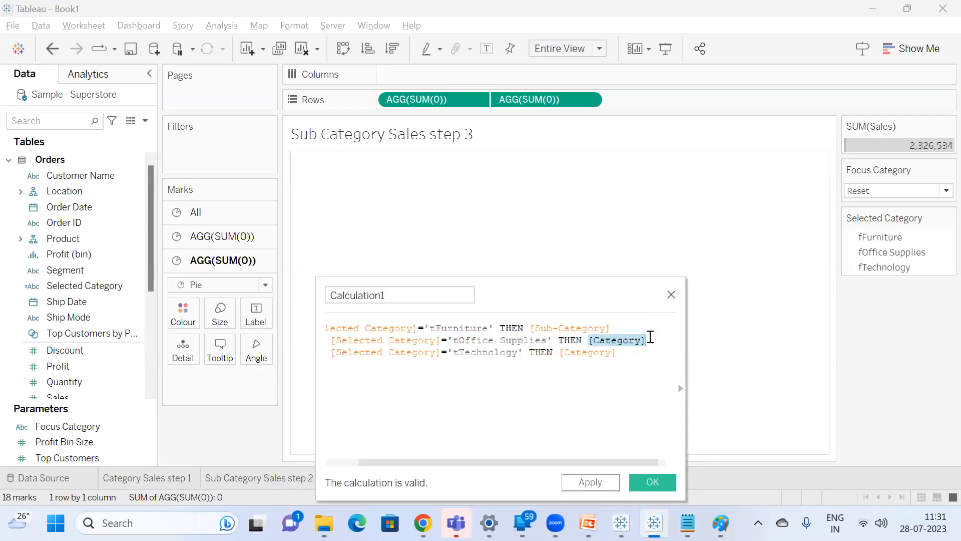
text(Su)
key(Return)
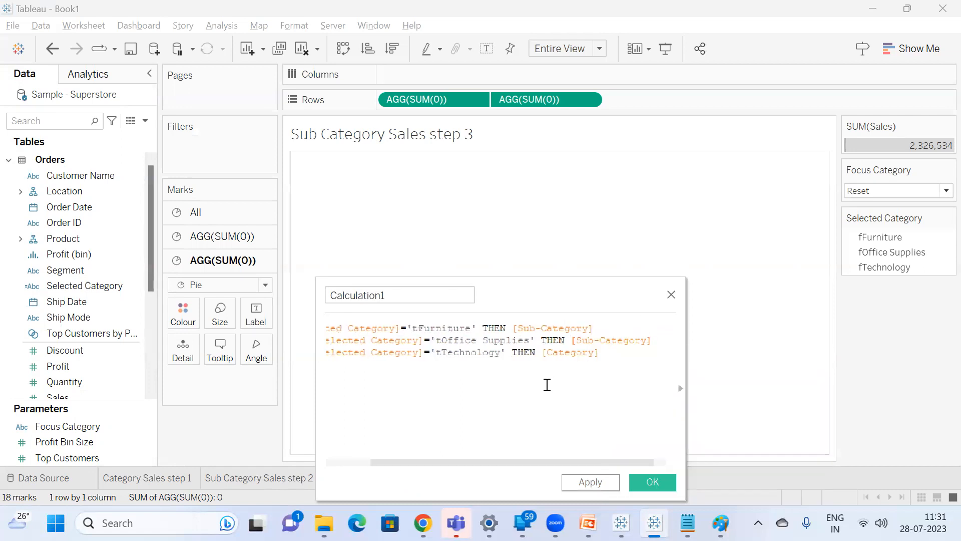
double_click(579, 352)
text(Su)
key(Return)
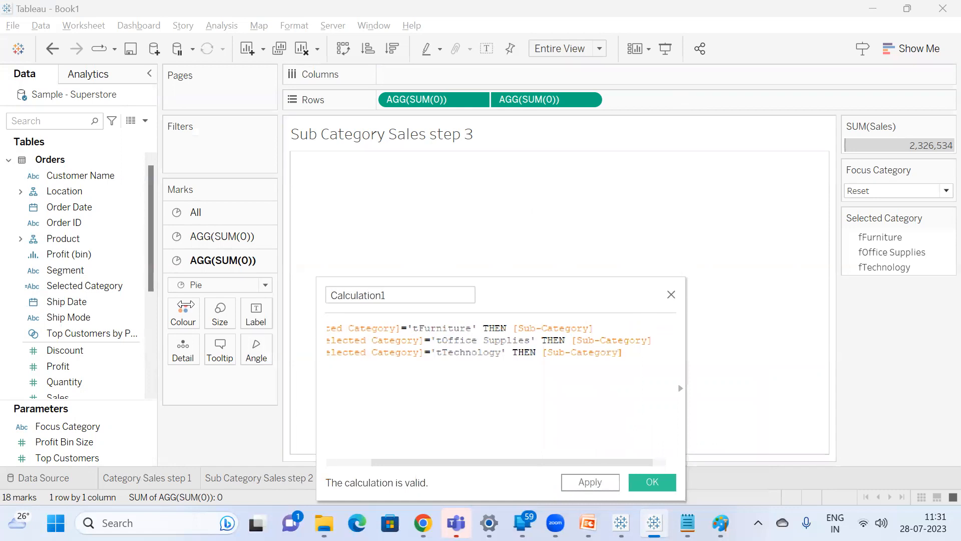
drag(315, 306, 79, 306)
drag(359, 300, 497, 293)
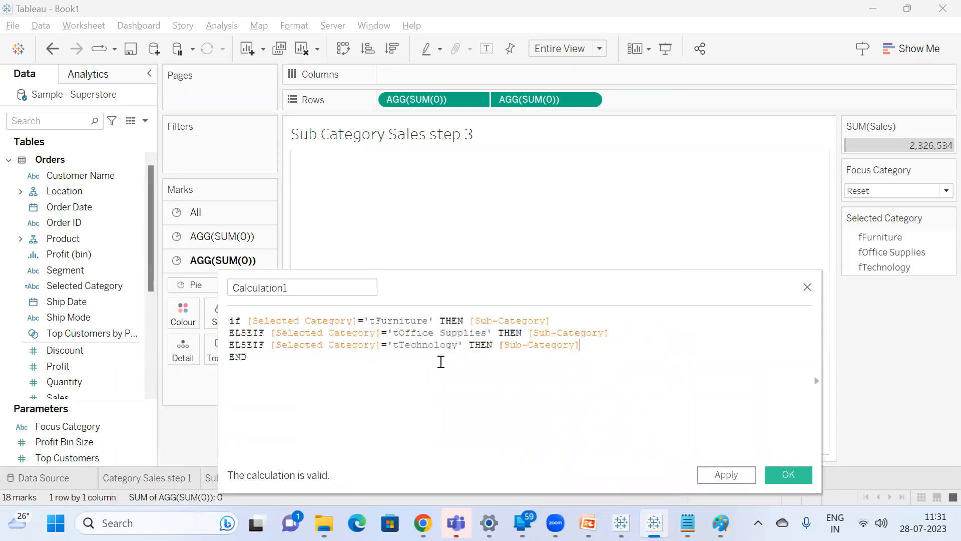
Below END, start an alternative formula reading if [Selected Category]='tFurniture', leaving blank lines between the two formulas.
key(Return)
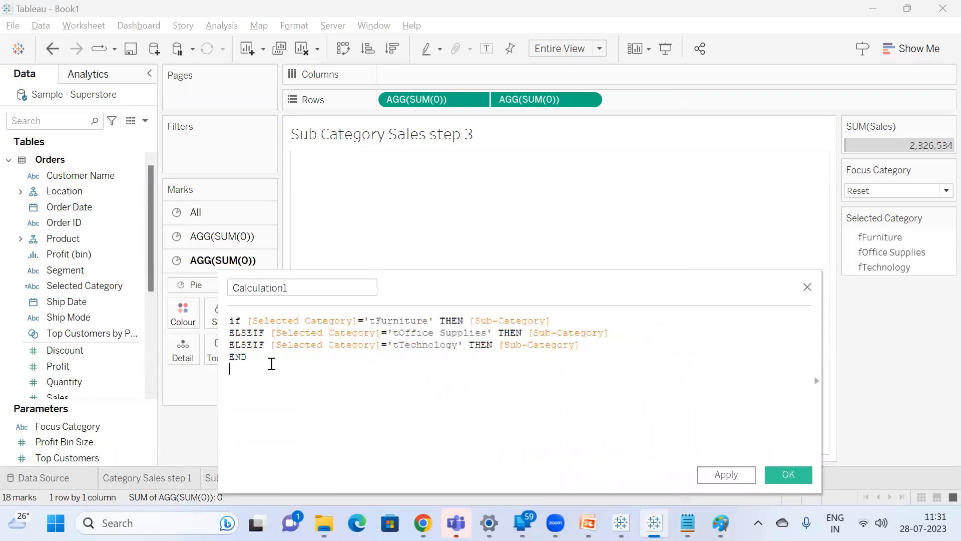
key(Return)
key(Return)
text(if)
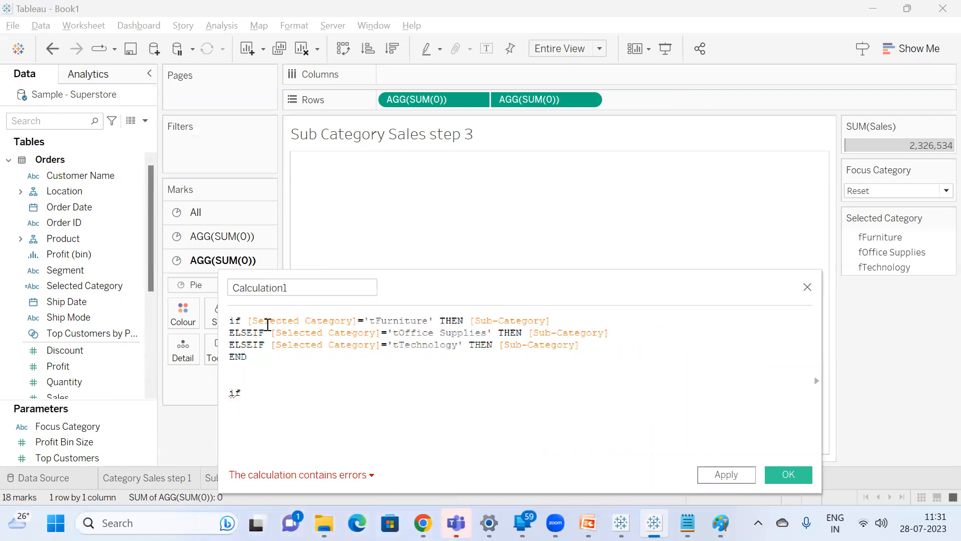
drag(248, 320, 435, 319)
key(ctrl+c)
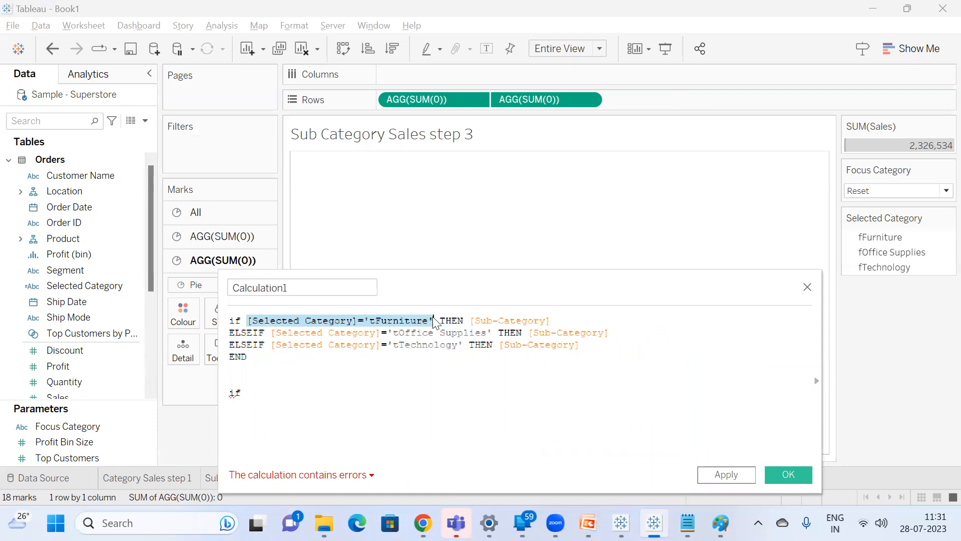
click(289, 399)
key(ctrl+v)
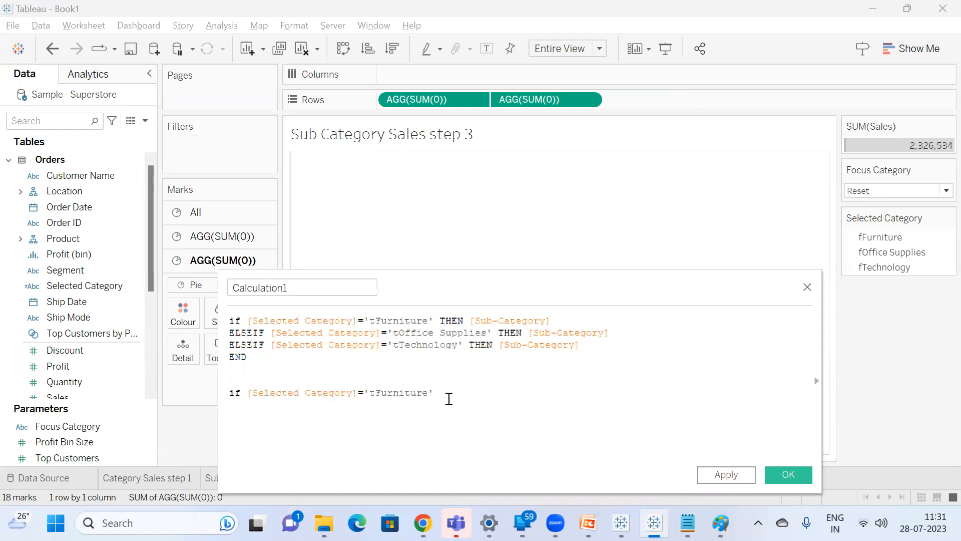
Extend the alternative formula with OR conditions for [Selected Category]='tOffice Supplies' and [Selected Category]='tTechnology'.
text(or)
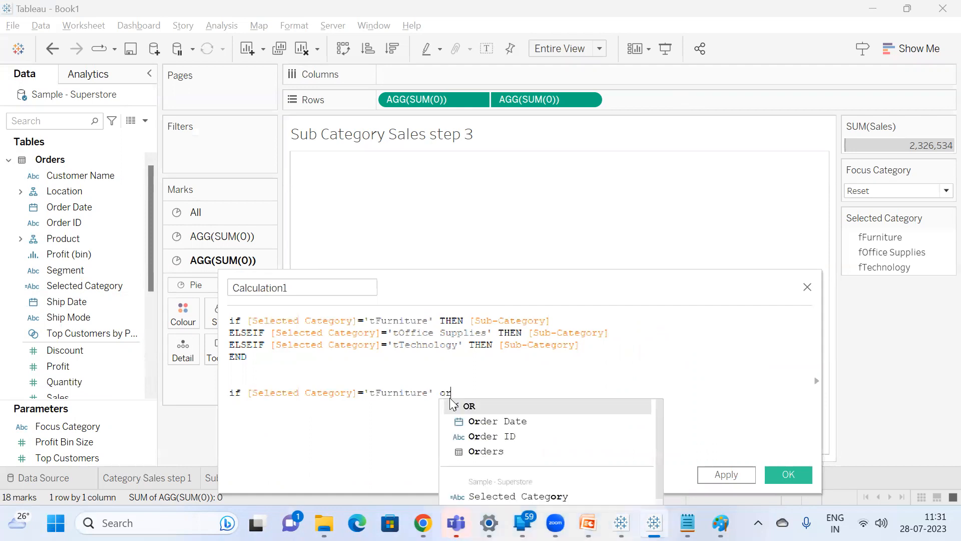
drag(271, 333, 494, 326)
key(ctrl+c)
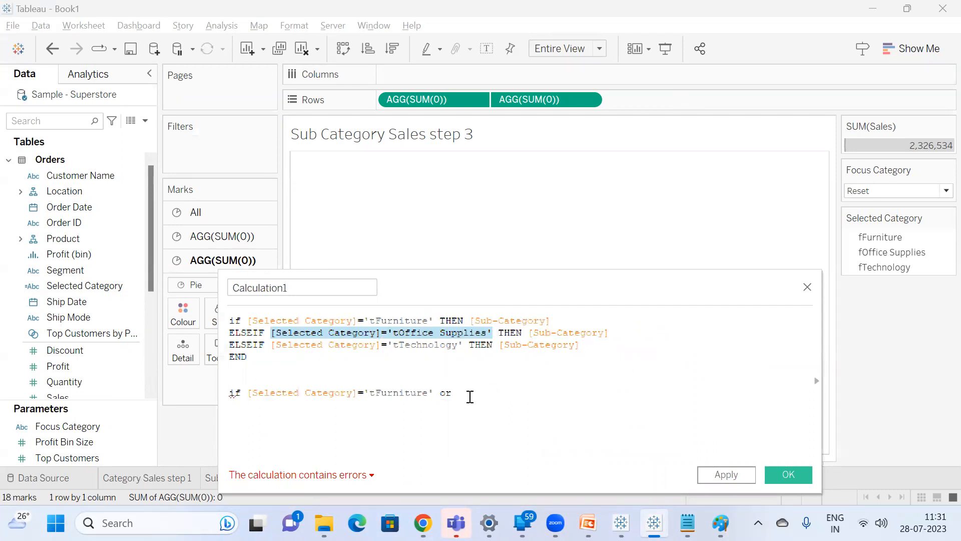
click(470, 394)
key(ctrl+v)
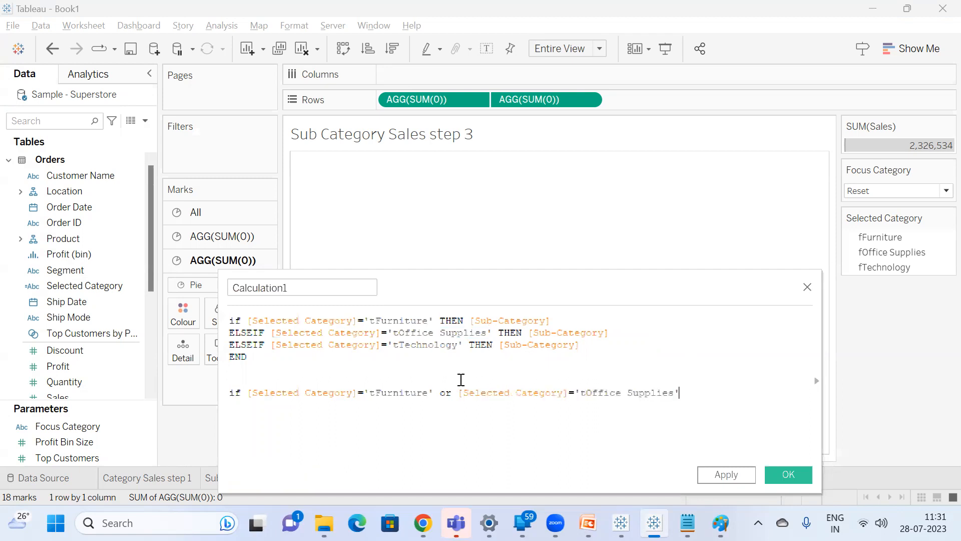
drag(462, 347, 270, 345)
key(ctrl+c)
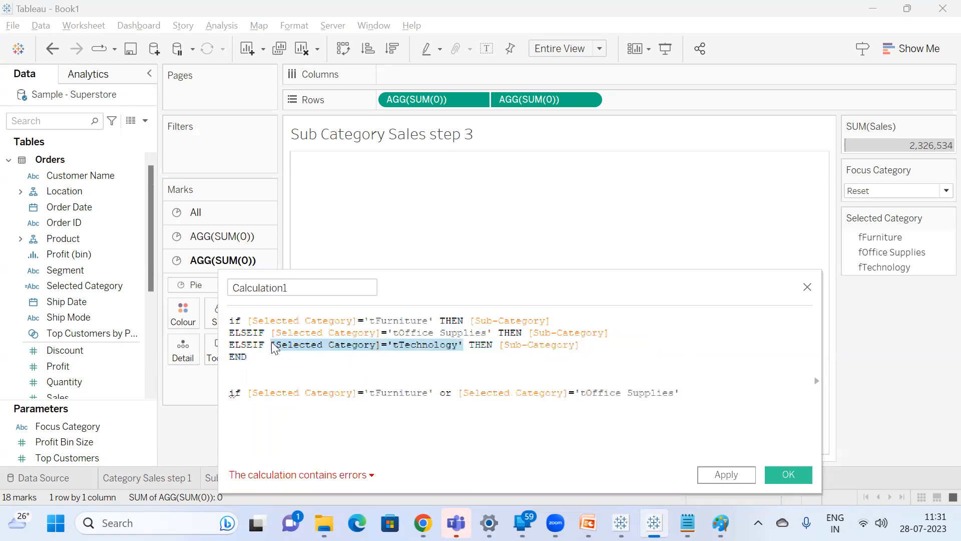
click(719, 395)
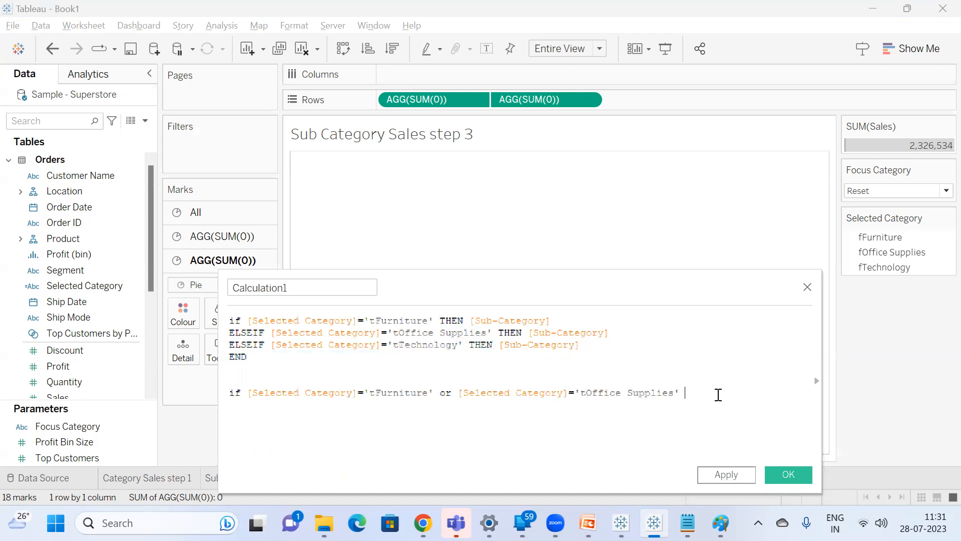
text(or)
key(Return)
key(ctrl+v)
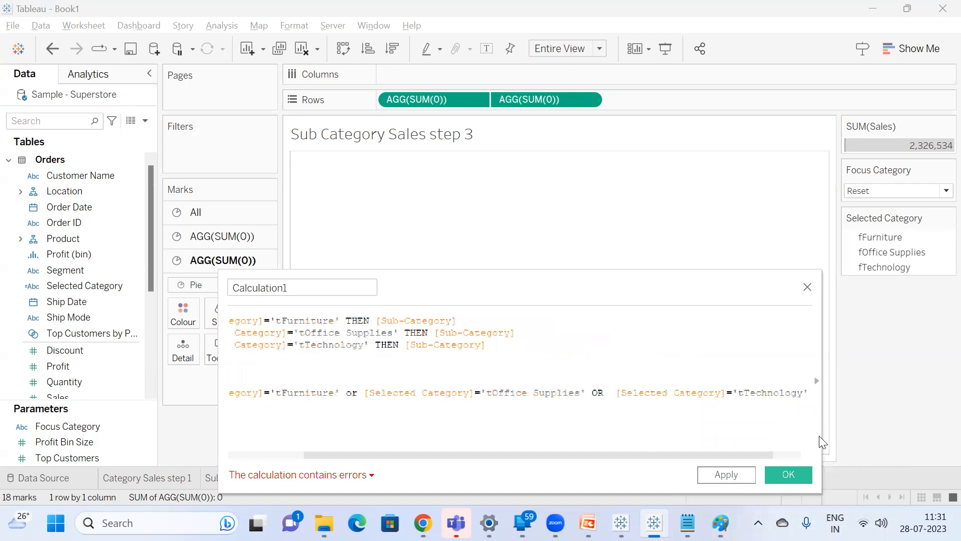
Complete the alternative formula with THEN [Sub-Category] END.
drag(820, 431, 918, 431)
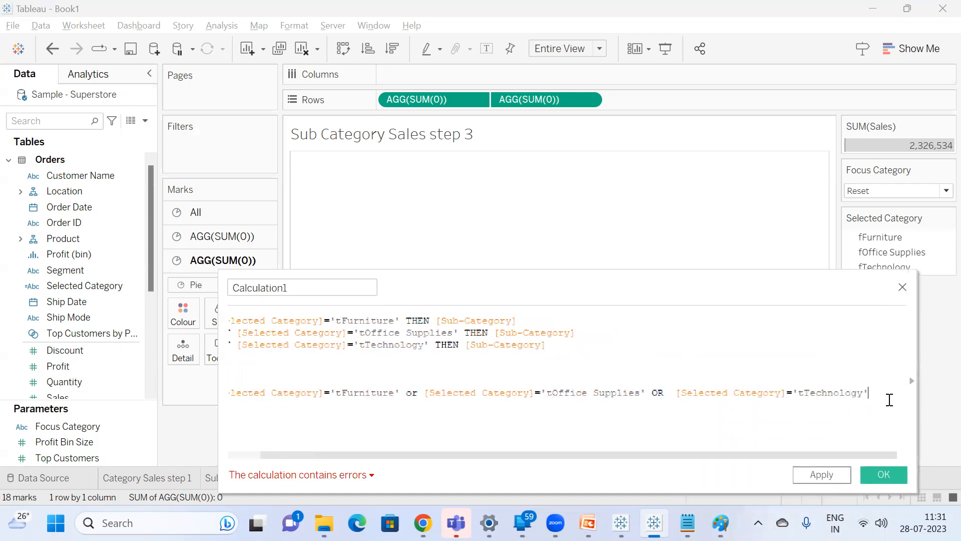
text(th)
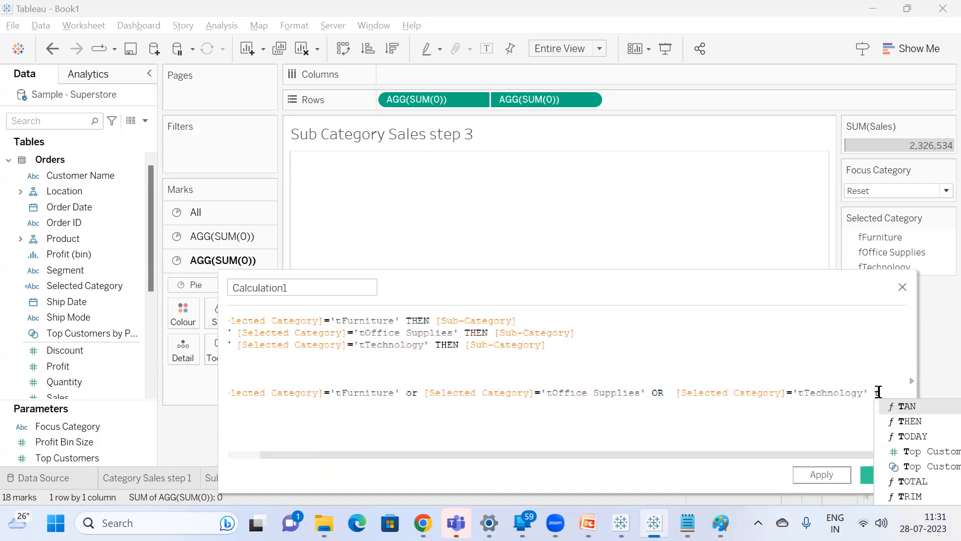
key(Return)
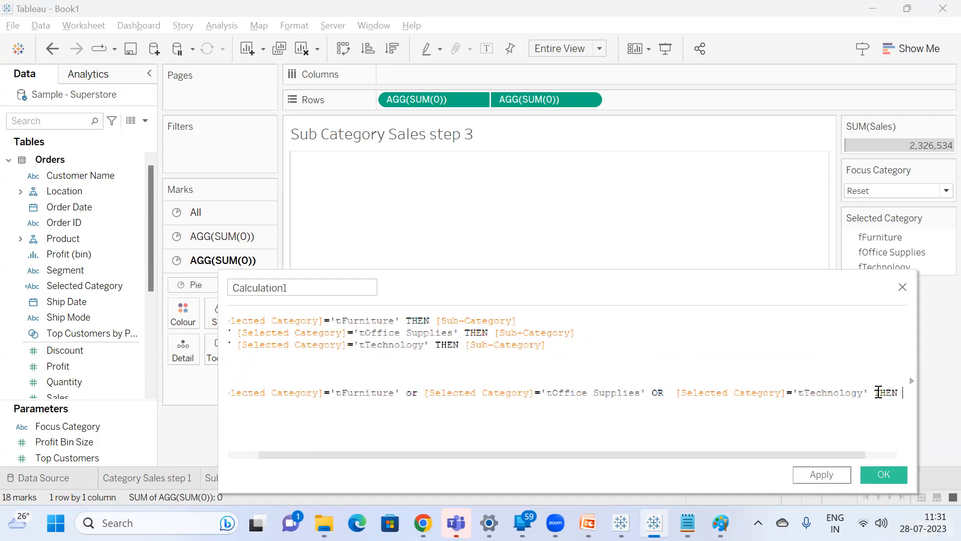
text(su)
key(Return)
text(en)
key(Return)
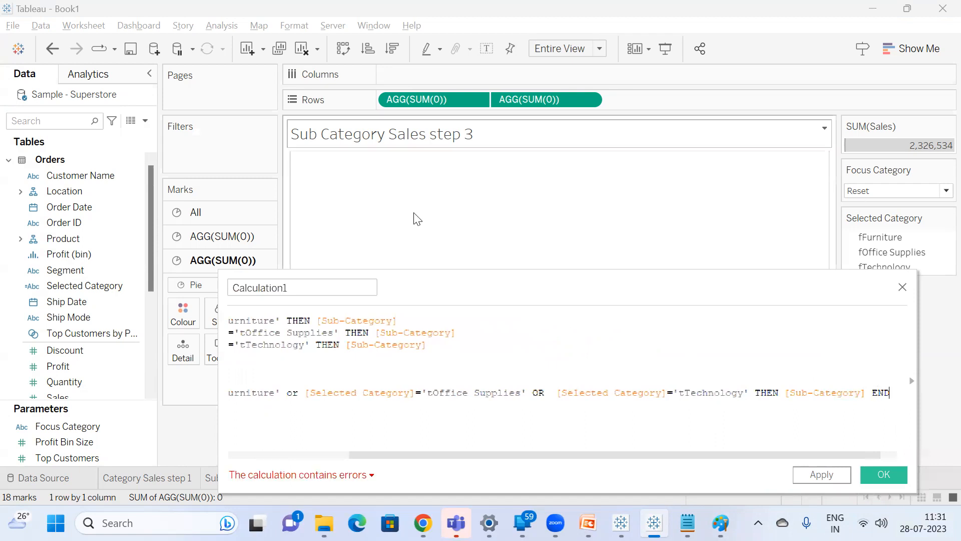
Comment out the alternative single-line formula with //.
drag(392, 456, 191, 439)
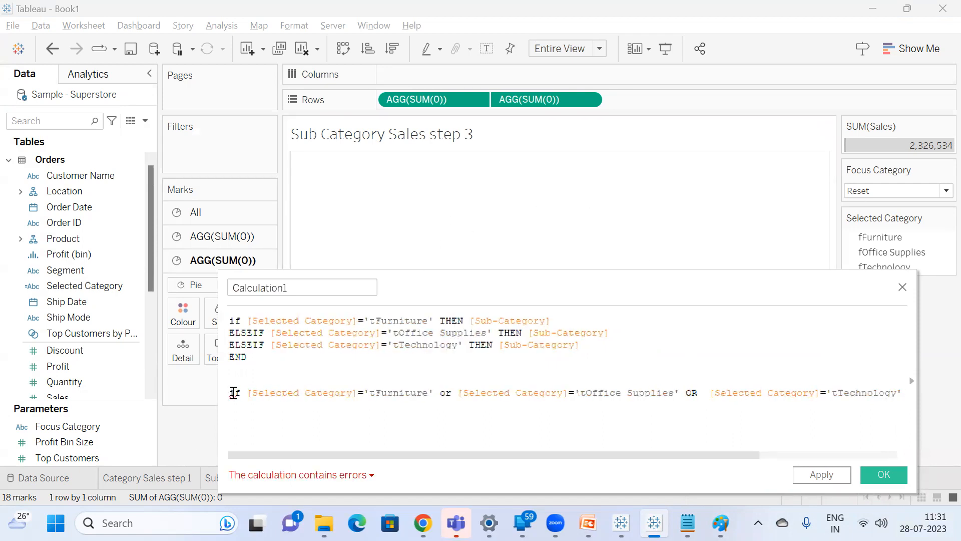
click(232, 392)
text(//)
Name the calculation 'Selected Subcategories' and save it.
click(313, 287)
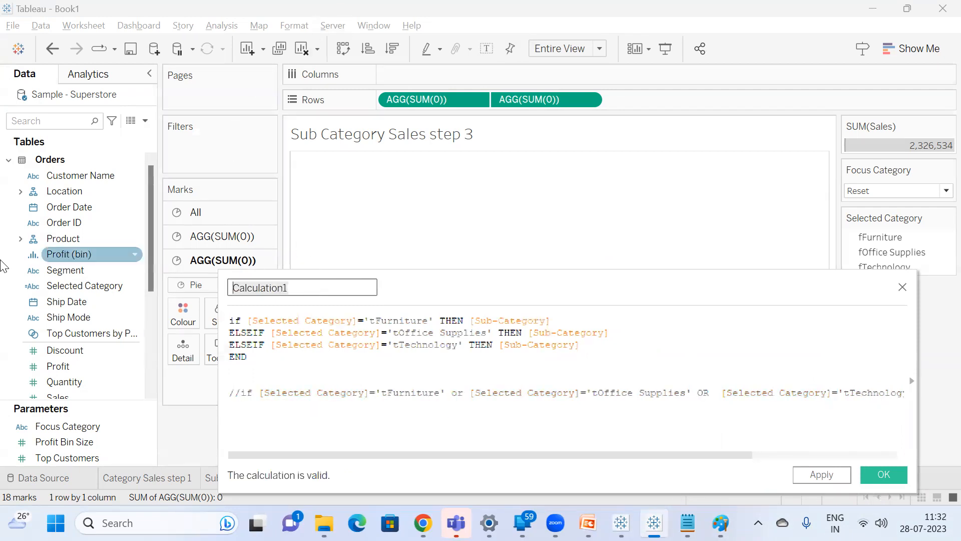
text(SelectedSelected S)
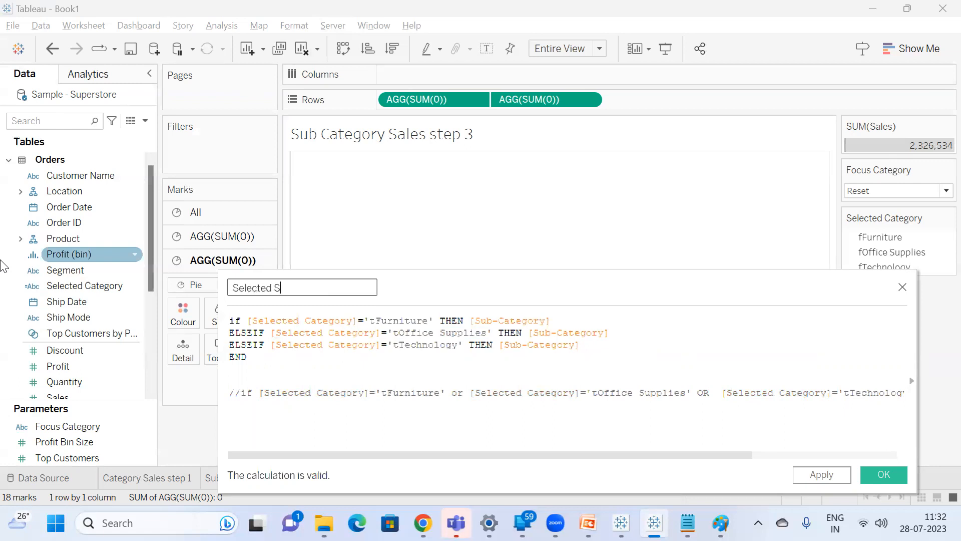
text(ubcategories)
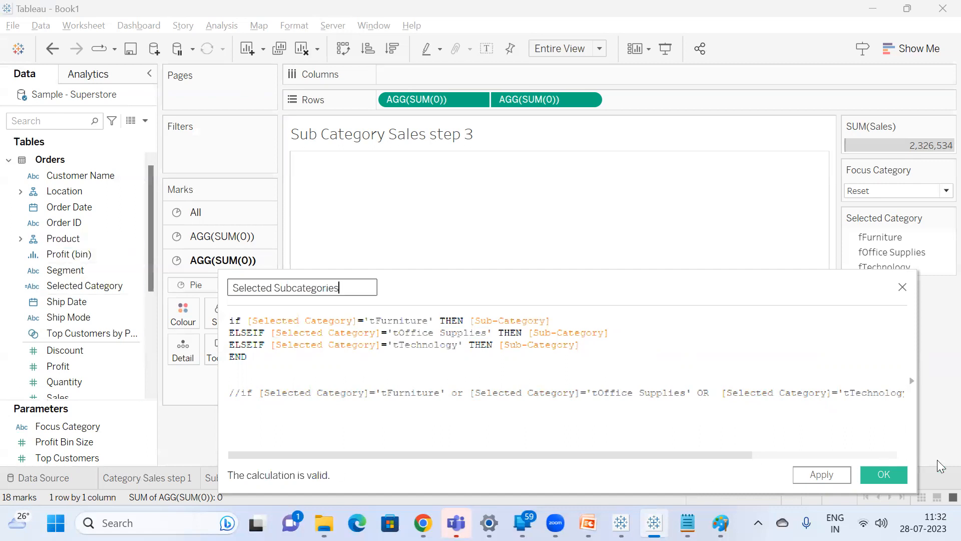
click(892, 479)
Duplicate the Selected Subcategories field and open the copy's formula for editing.
right_click(97, 301)
click(151, 104)
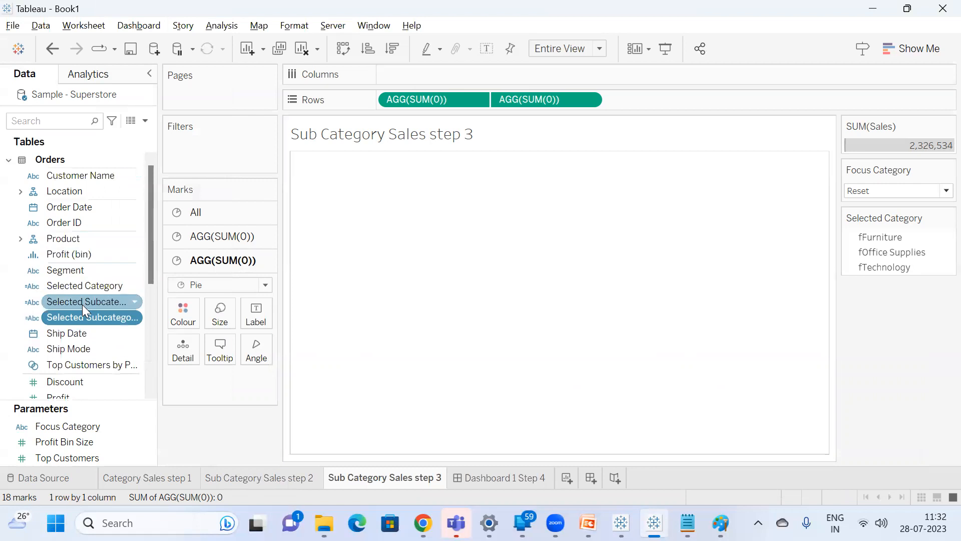
right_click(81, 318)
click(132, 87)
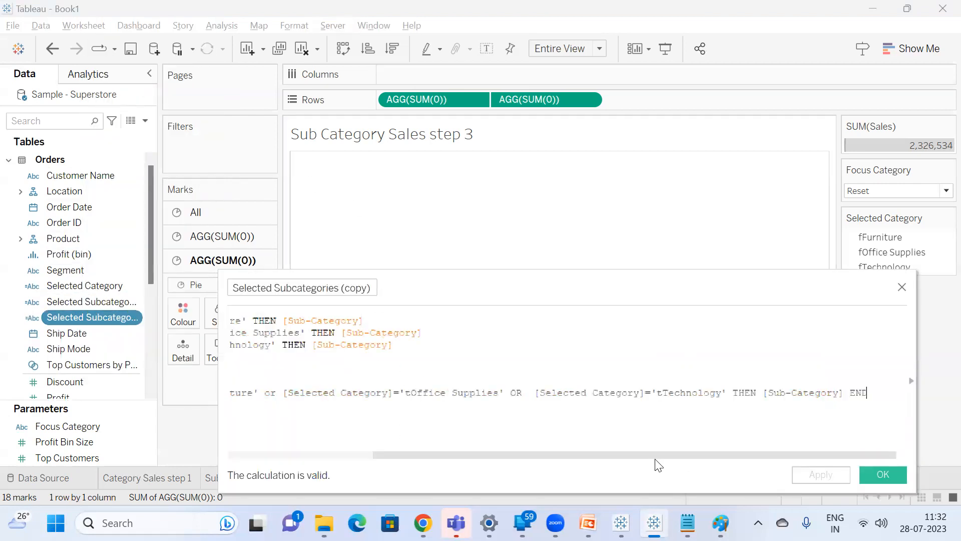
drag(626, 457, 333, 479)
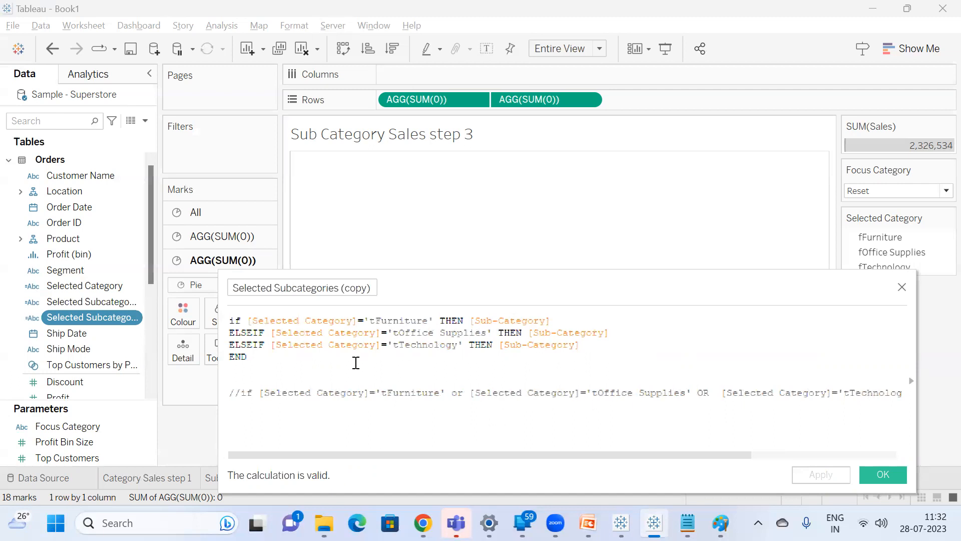
Replace [Sub-Category] with [Sales] as the result of all three branches in the copied calculation.
double_click(536, 350)
text(s)
key(Return)
double_click(564, 333)
text(s)
key(Return)
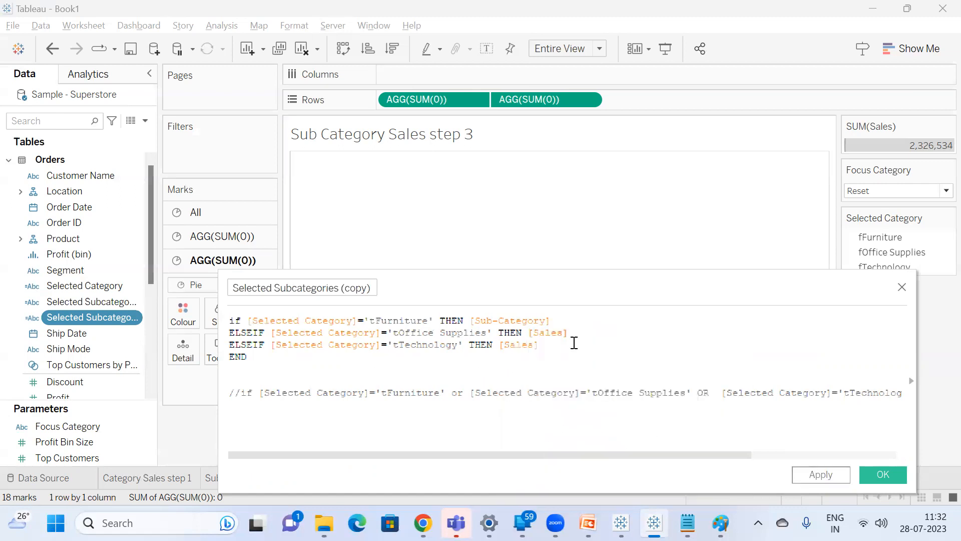
double_click(487, 319)
text(s)
key(Return)
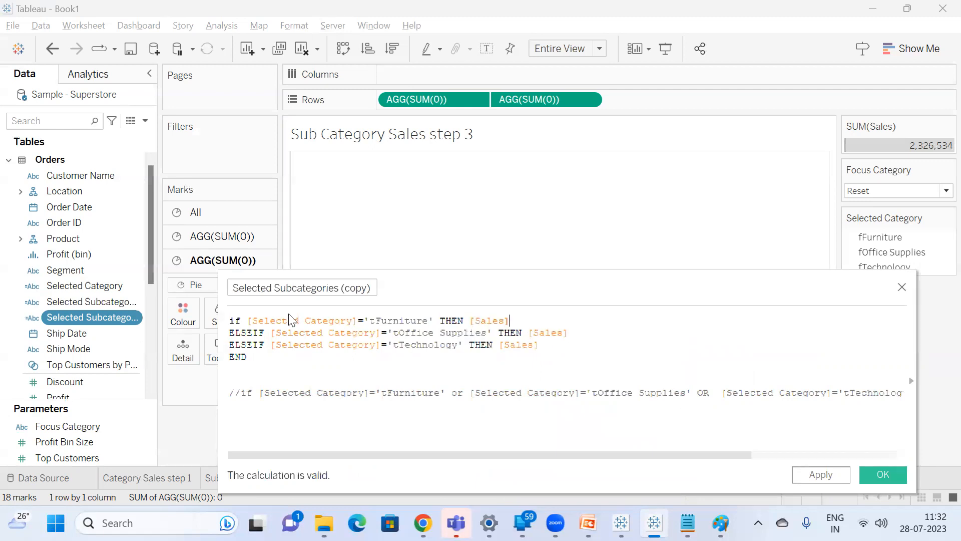
Rename the copied calculation 'Selected Sales Value' and save it.
click(339, 289)
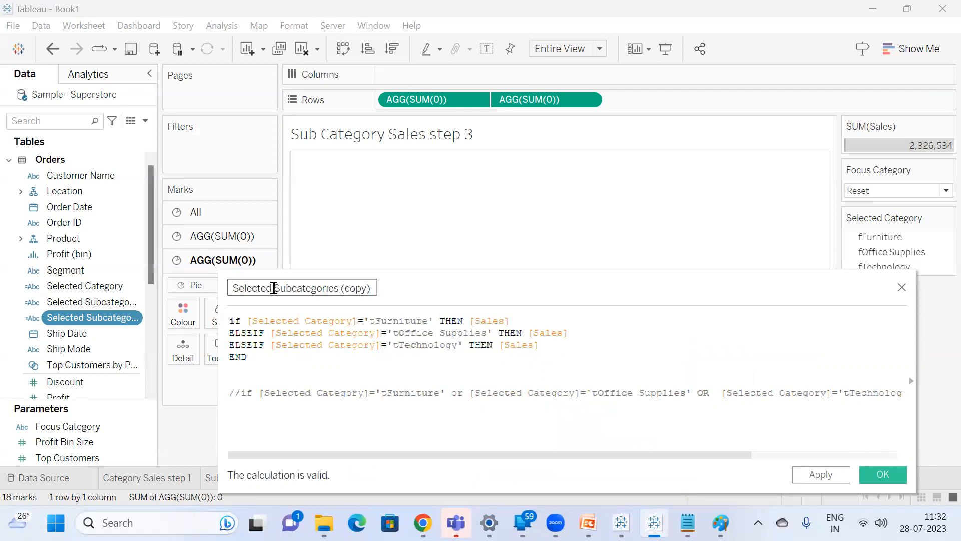
drag(274, 289, 374, 289)
text(Sales Value)
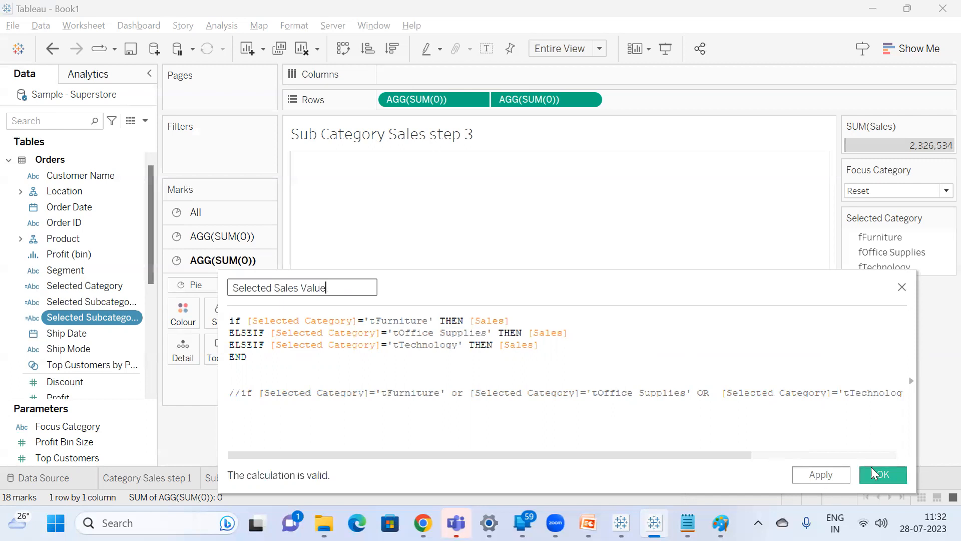
click(878, 478)
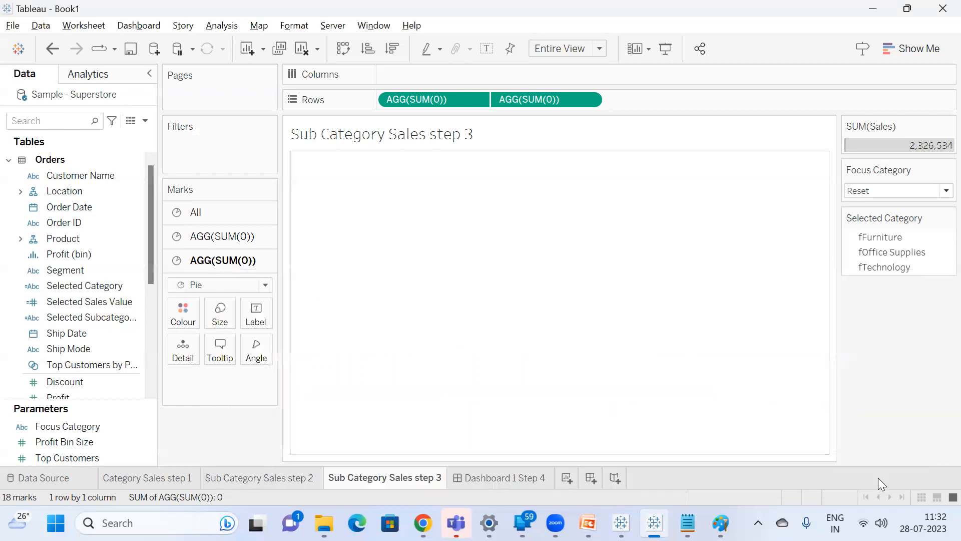
Add Selected Subcategories and Selected Sales Value as labels on the first AGG(SUM(0)) marks card, placing Selected Sales Value below Category.
click(225, 236)
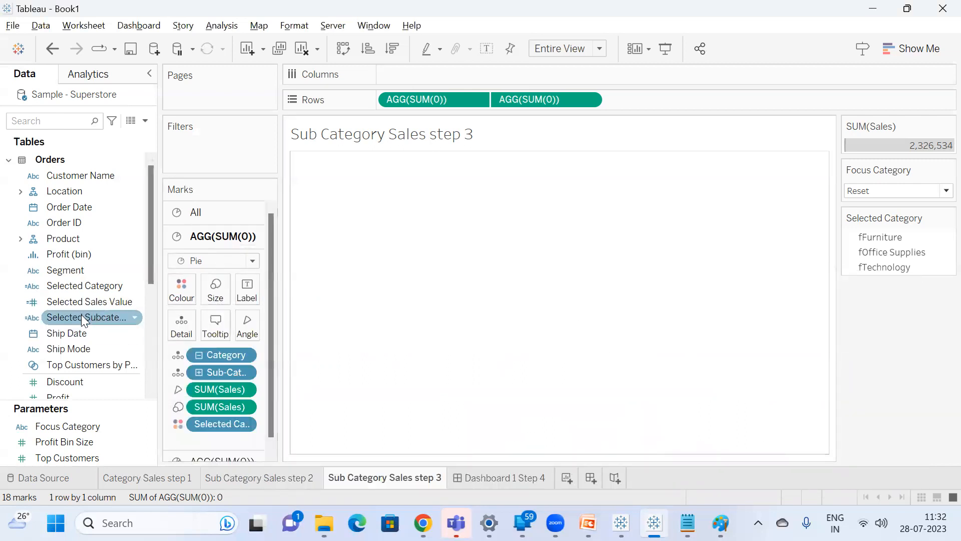
drag(159, 317, 243, 317)
drag(118, 322, 326, 297)
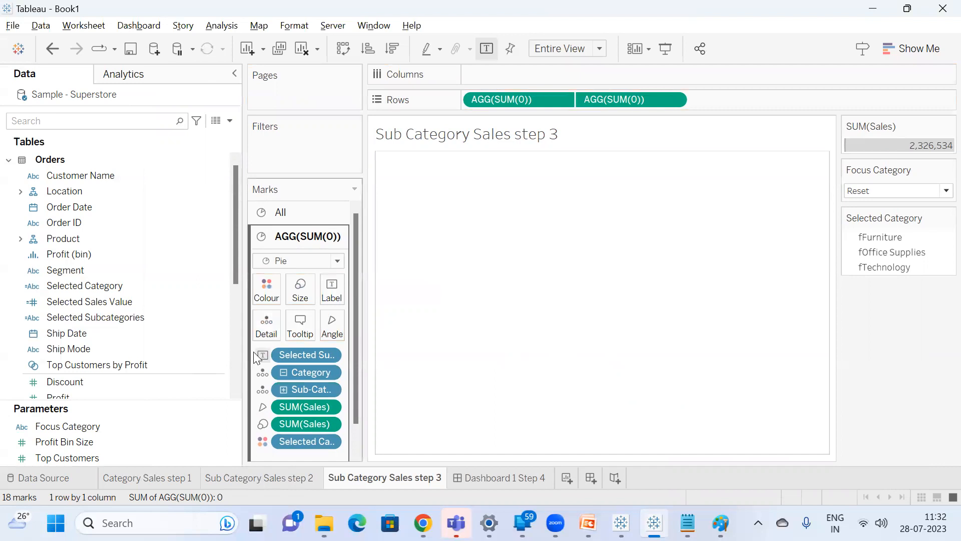
drag(67, 301, 325, 297)
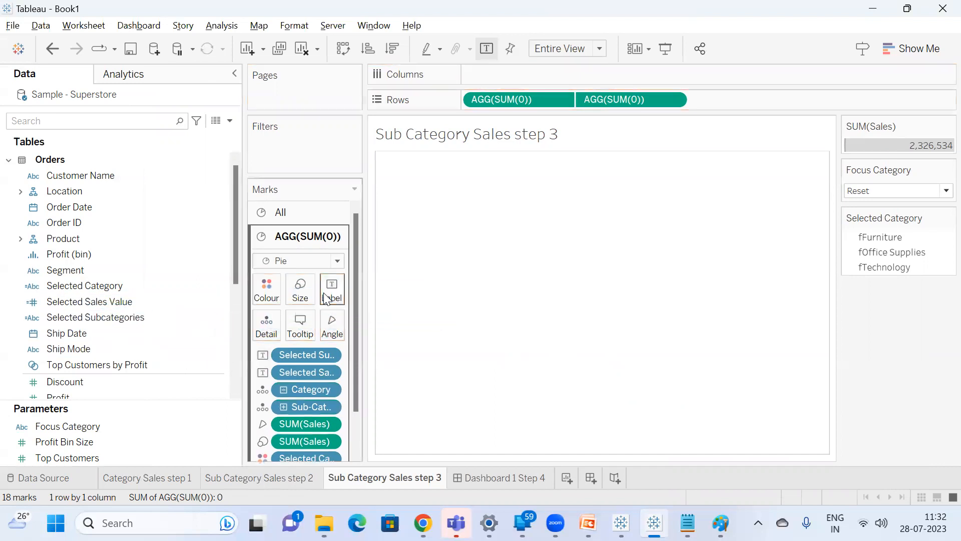
drag(296, 371, 296, 397)
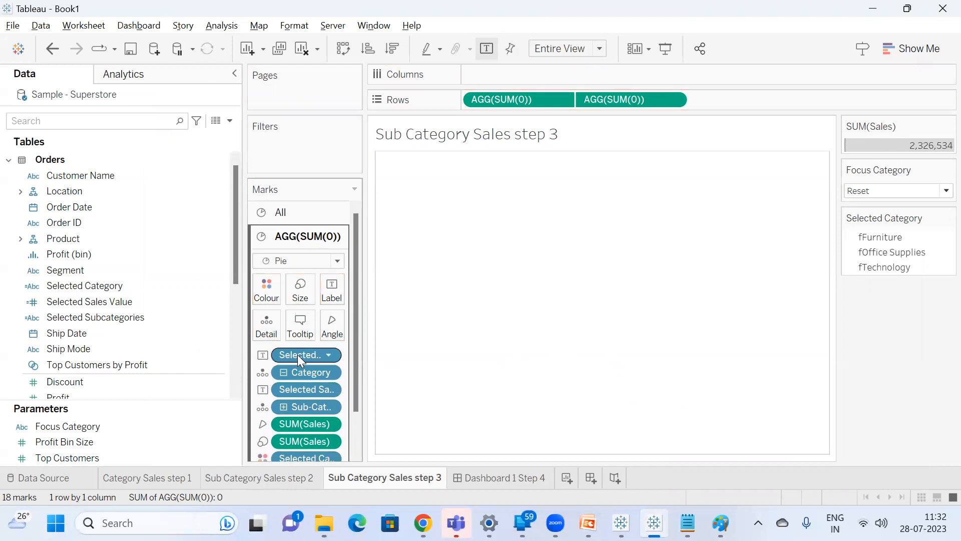
Move the Selected Subcategories label below Category on the marks card and check the Technology and Office Supplies labels on Dashboard 1 Step 4.
drag(298, 354, 294, 381)
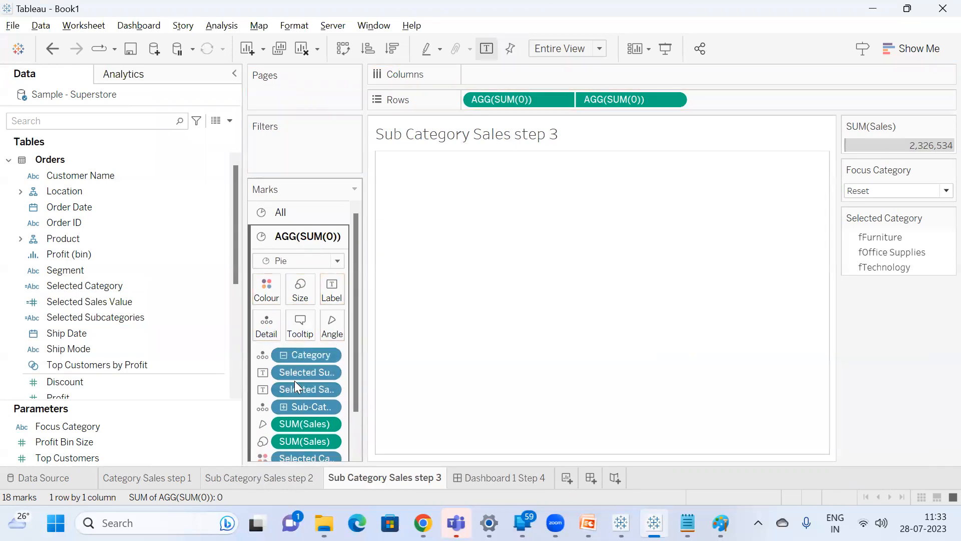
click(503, 480)
mouse_move(518, 251)
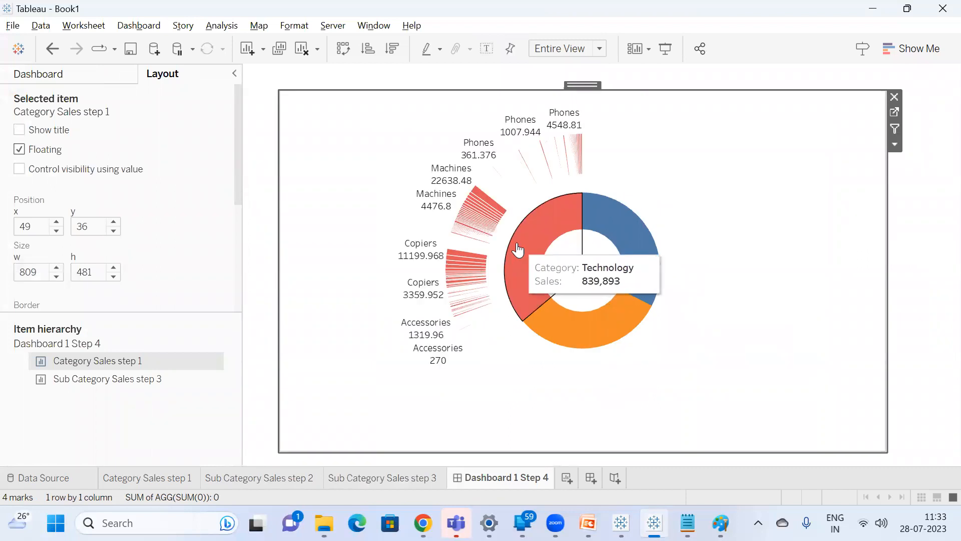
mouse_move(621, 326)
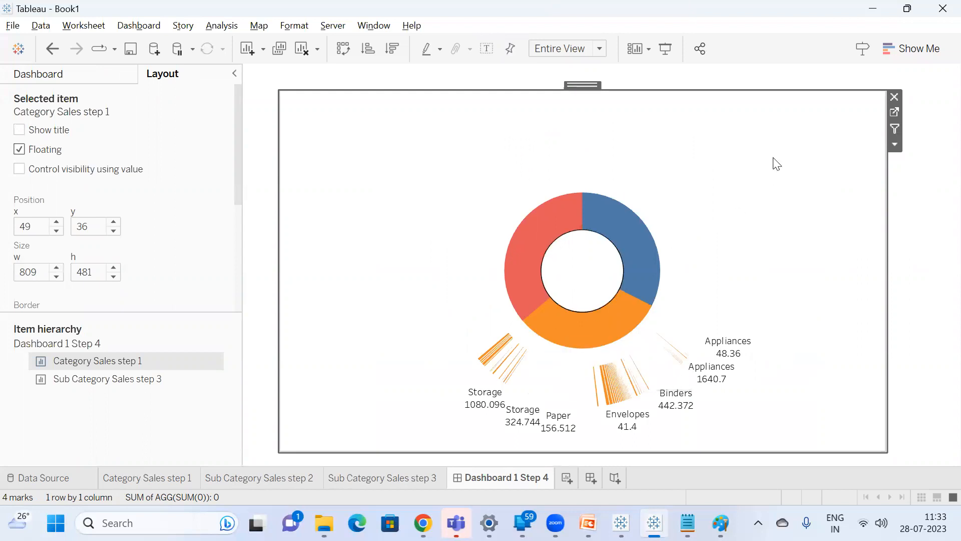
Return to the Sub Category Sales step 3 sheet, widen the marks area and remove Selected Subcategories from the marks card.
click(896, 110)
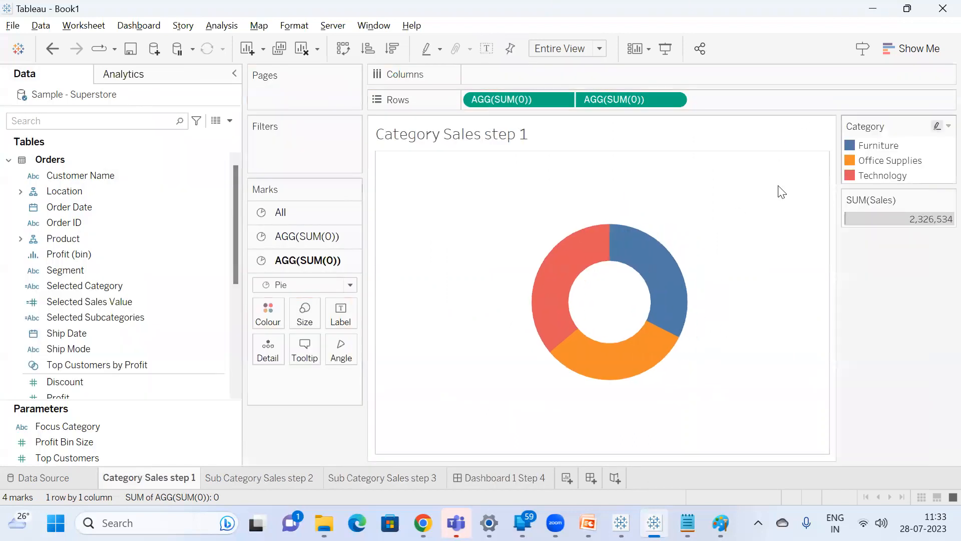
click(291, 236)
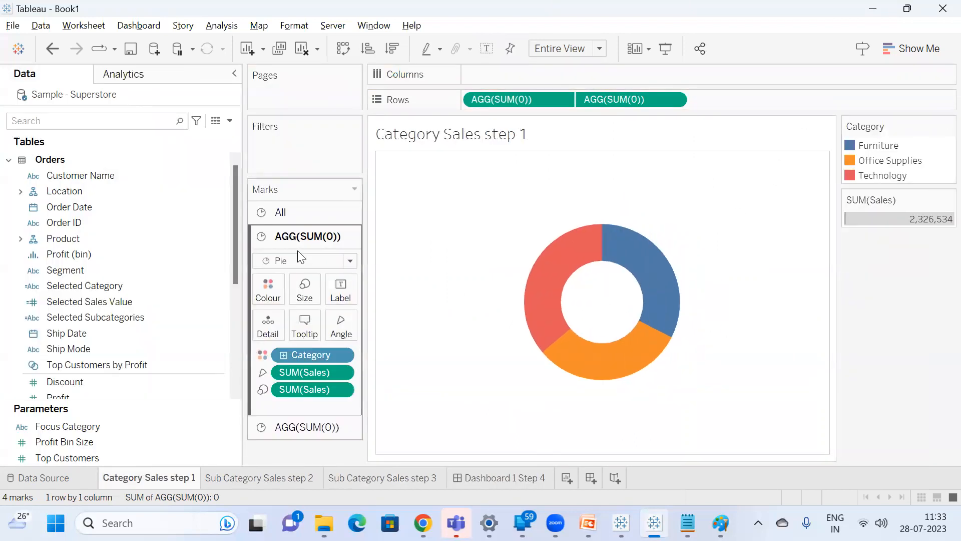
click(380, 477)
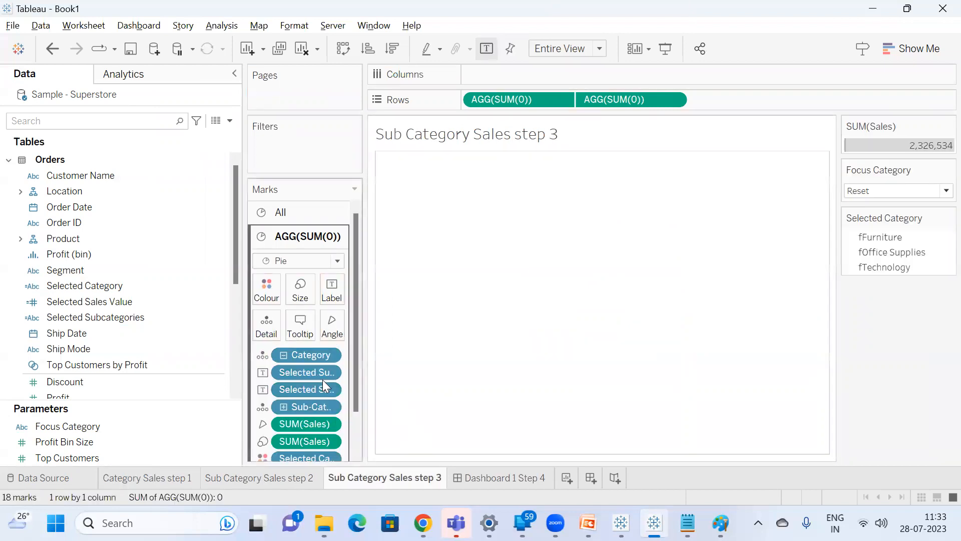
drag(362, 377, 482, 382)
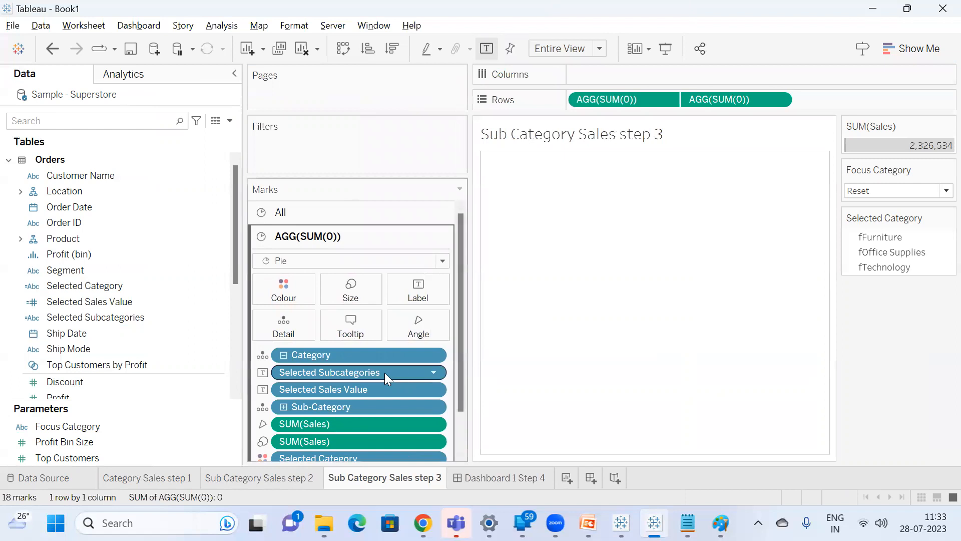
drag(366, 371, 875, 349)
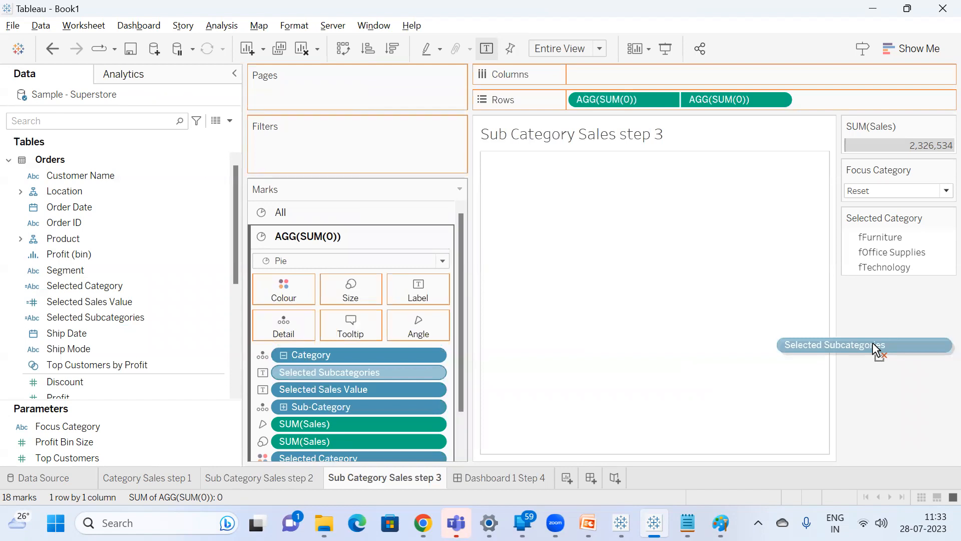
drag(875, 349, 876, 350)
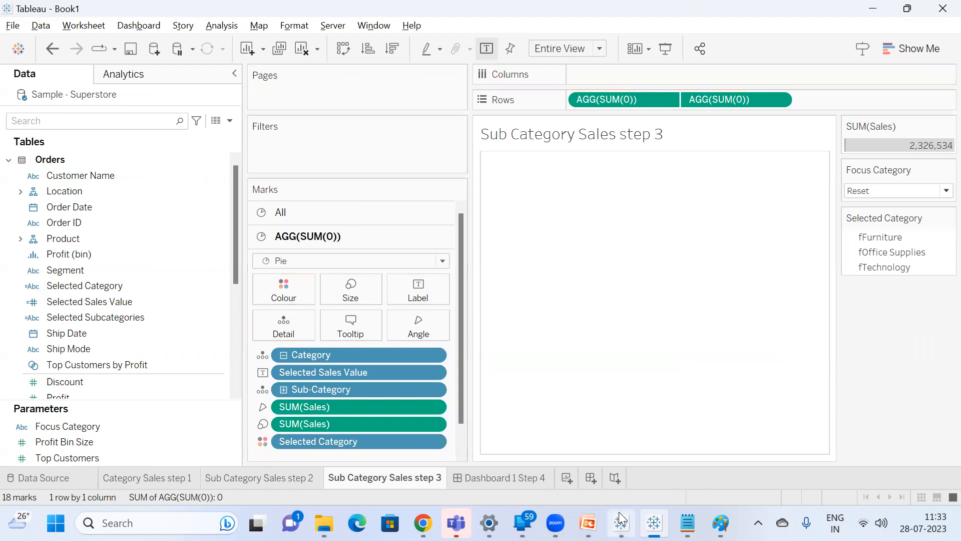
mouse_move(654, 523)
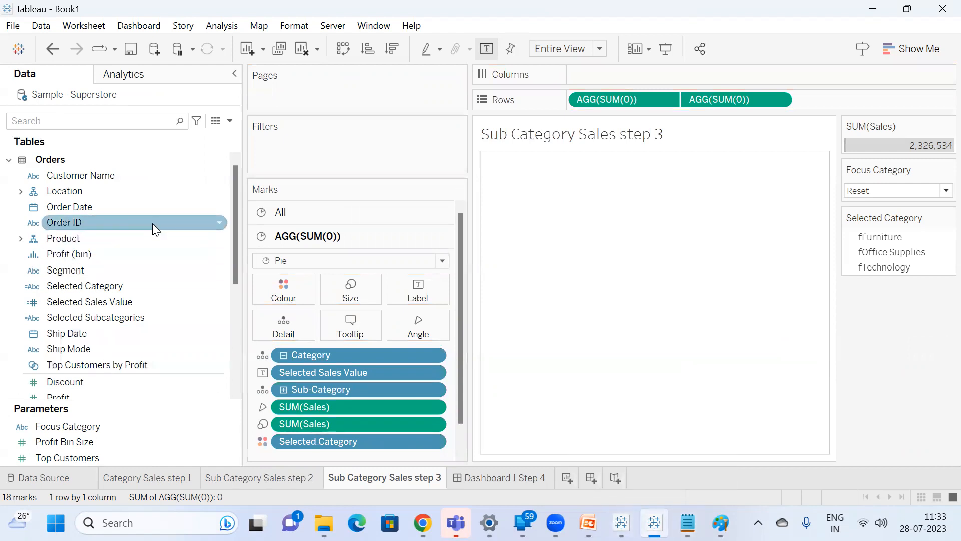
In Selected Subcategories, delete the existing IF formula, uncomment the single-line OR condition for tFurniture, tOffice Supplies and tTechnology, and save it.
right_click(119, 318)
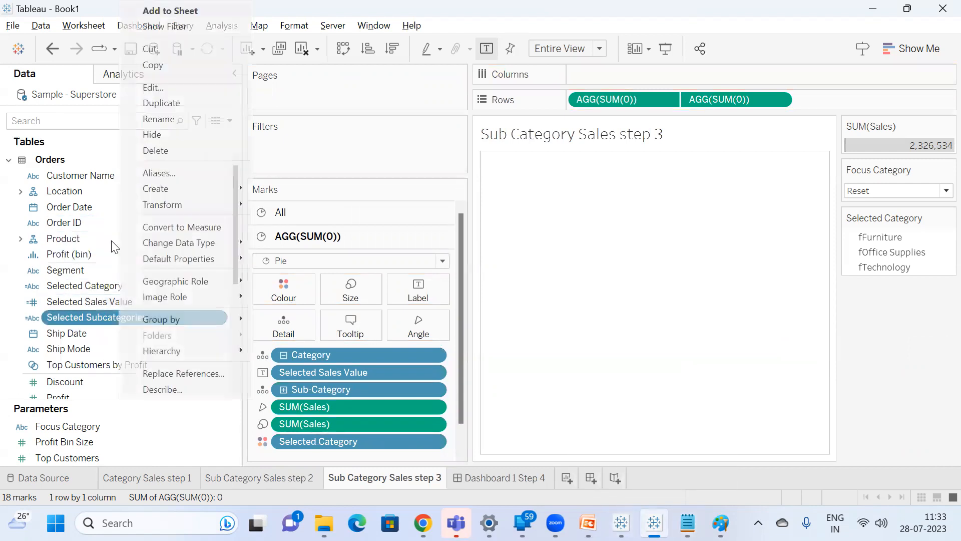
click(175, 90)
drag(391, 345, 120, 302)
key(Delete)
key(Delete)
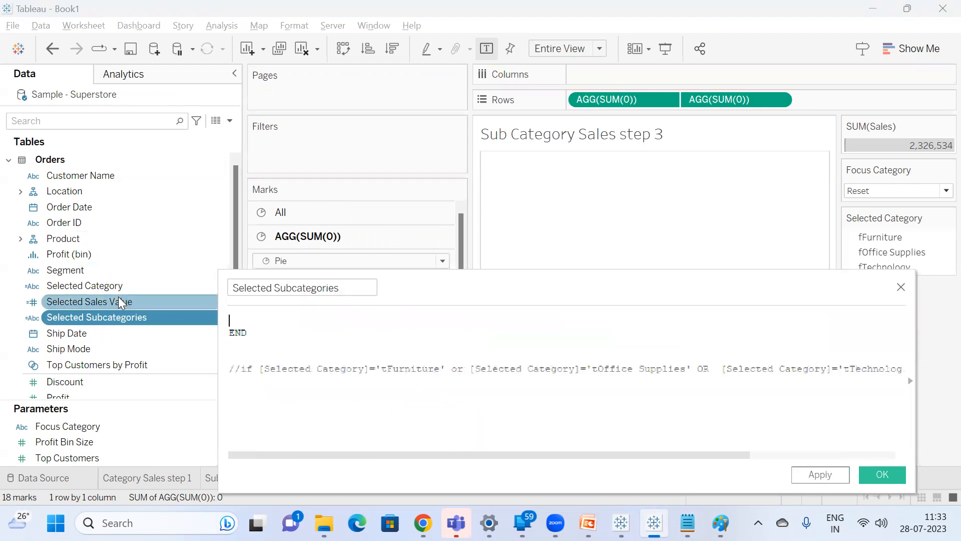
key(Delete)
key(Delete)
key(Delete)
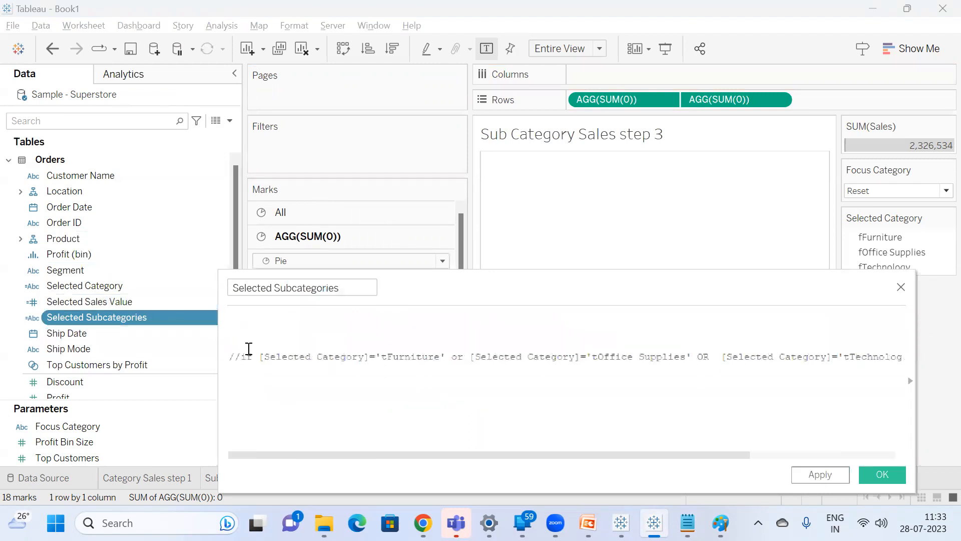
drag(240, 353, 179, 356)
key(Delete)
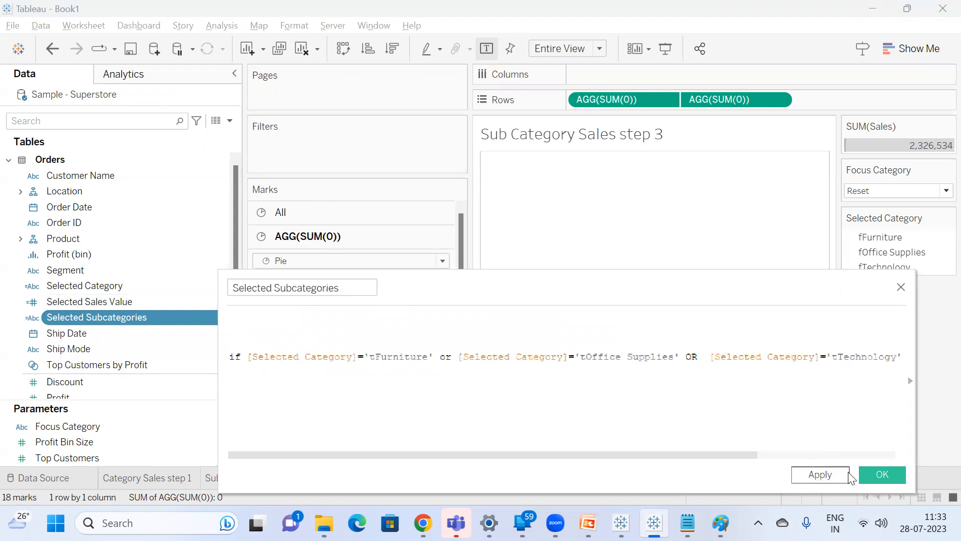
click(881, 474)
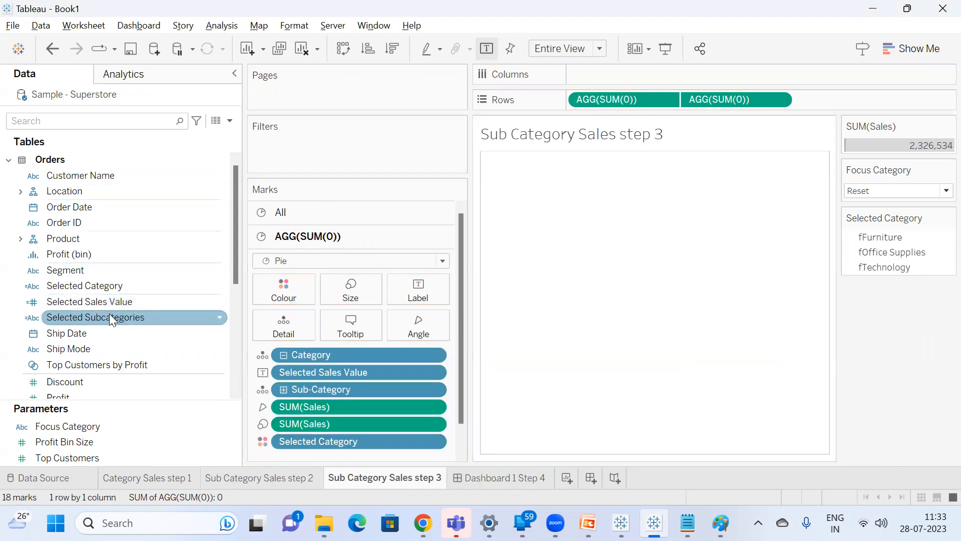
Add Selected Subcategories back as a label on the pie's marks card and check the result on Dashboard 1 Step 4.
drag(102, 316, 416, 287)
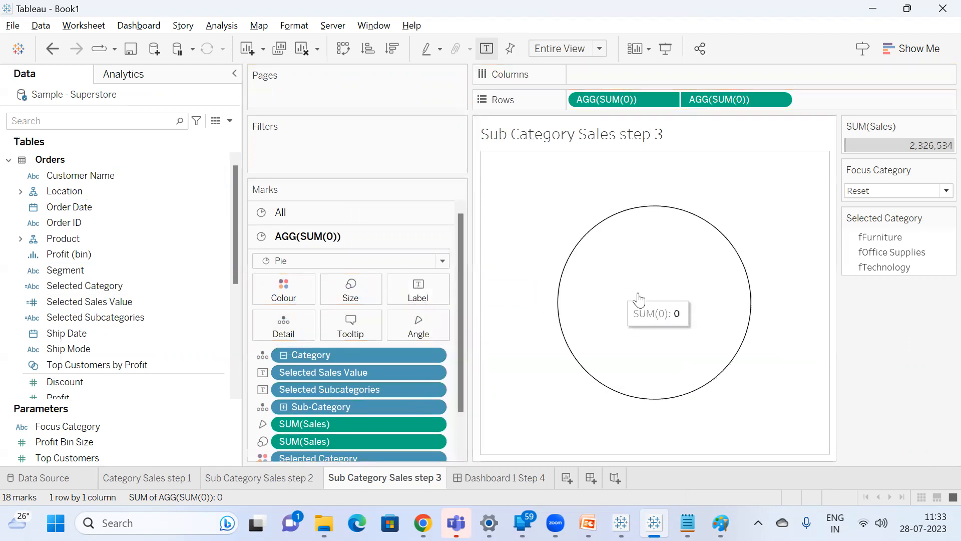
click(489, 480)
click(539, 248)
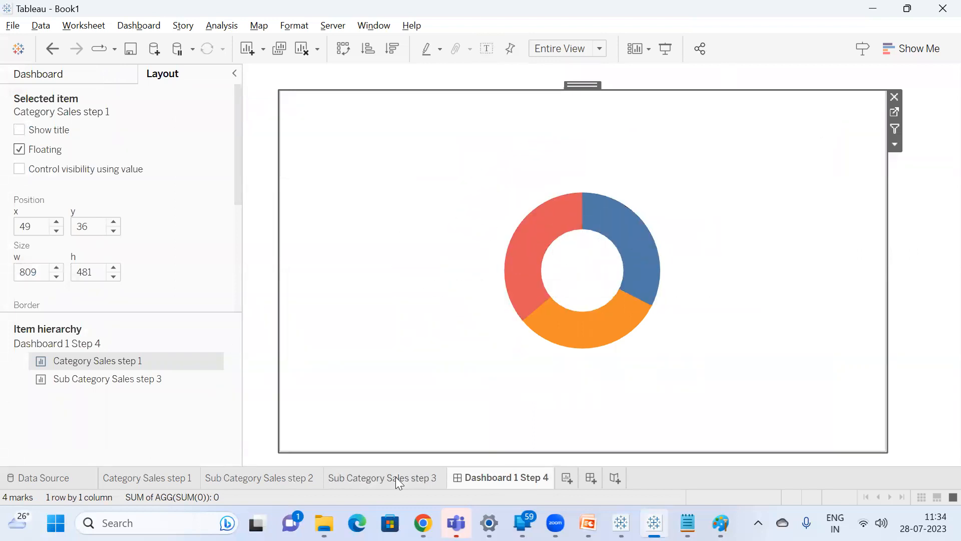
Switch to the Expanding Donut Chart workbook, examine the Dynamic 1 calculation's formula for reference, and return to Book1.
click(621, 522)
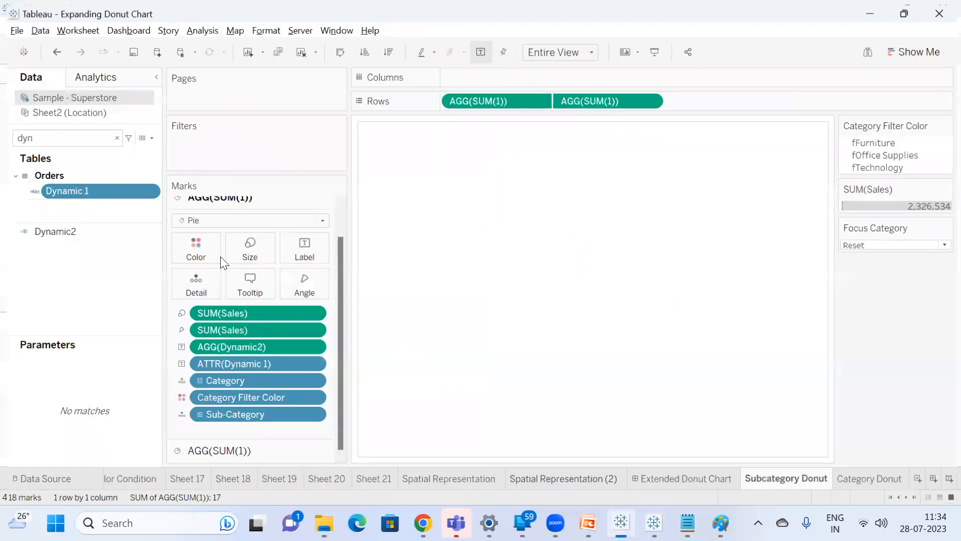
right_click(75, 193)
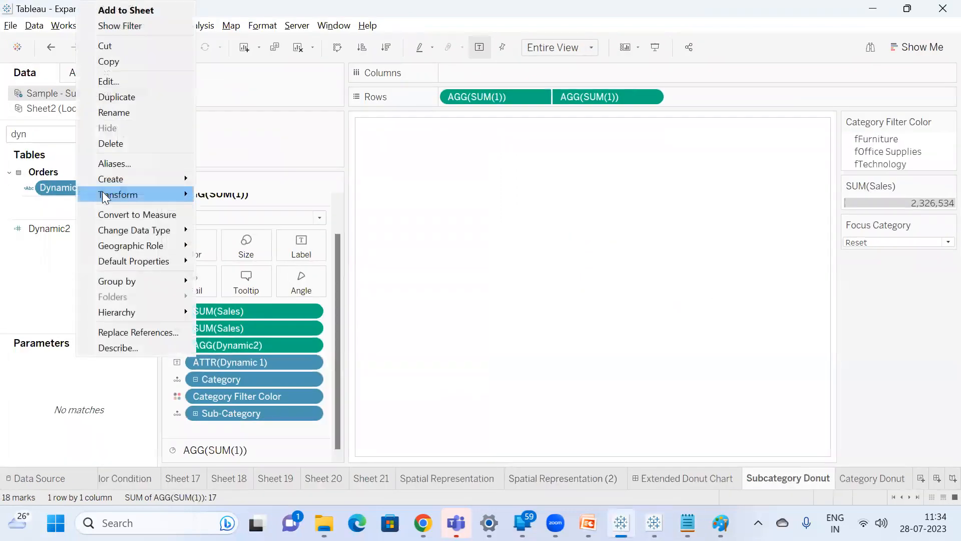
click(118, 81)
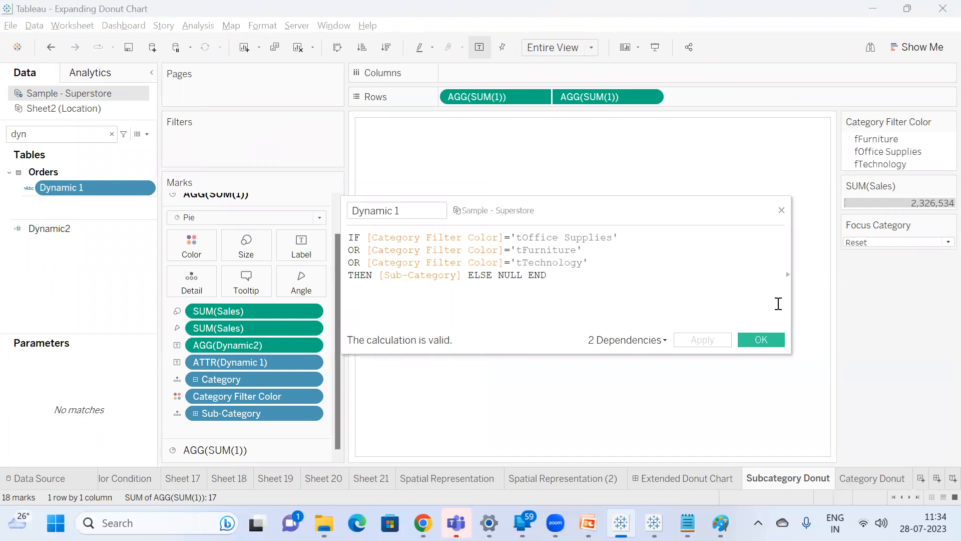
key(ctrl+a)
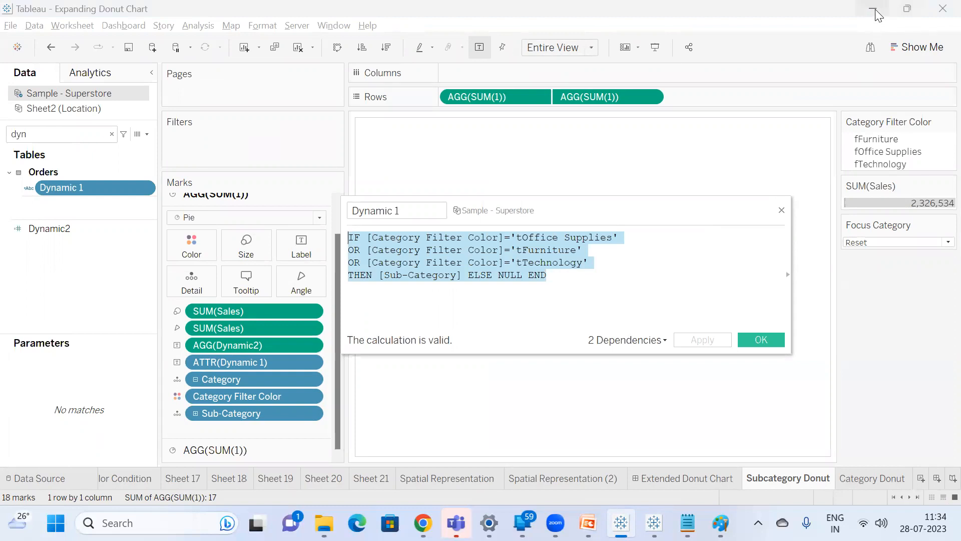
key(Escape)
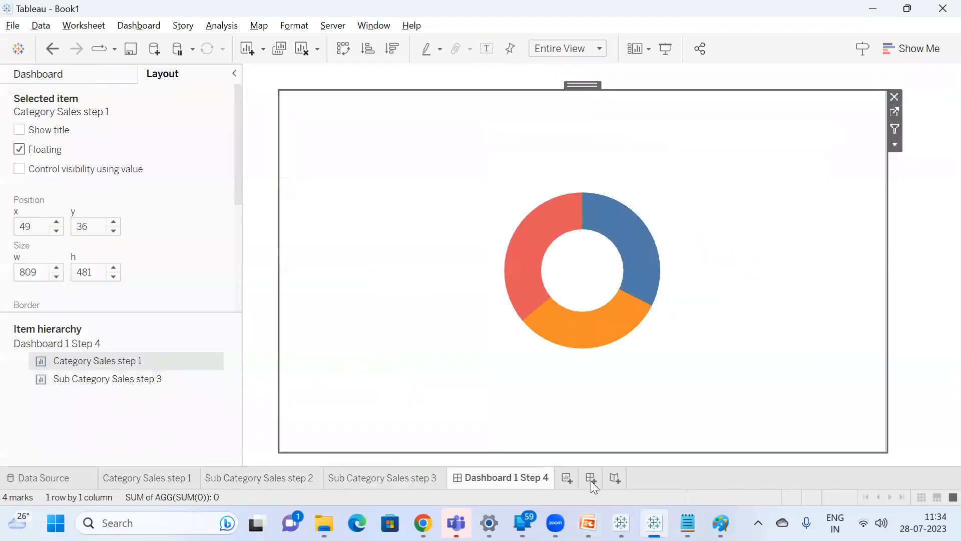
Add an ELSE NULL branch on its own line before END in the Selected Subcategories formula, save it and check the dashboard labels.
click(417, 476)
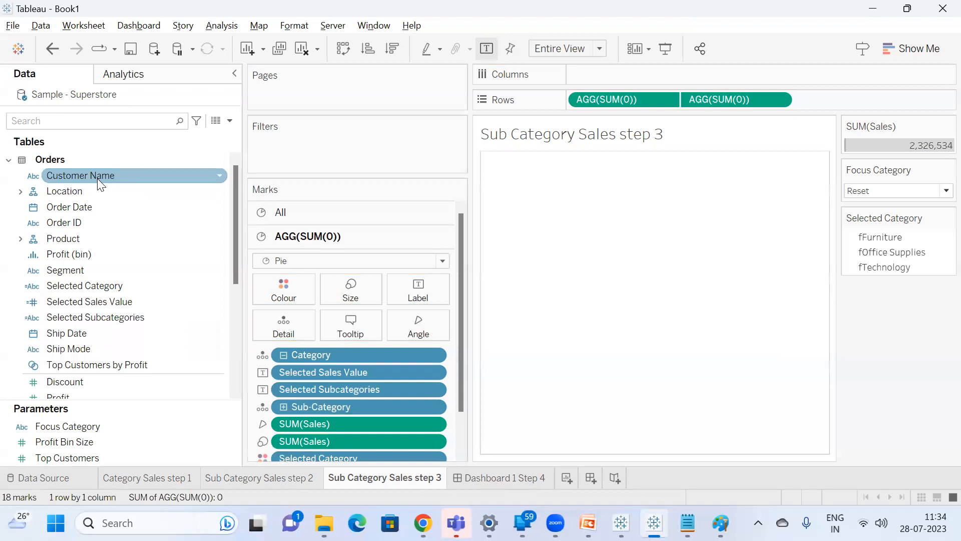
right_click(112, 317)
click(157, 87)
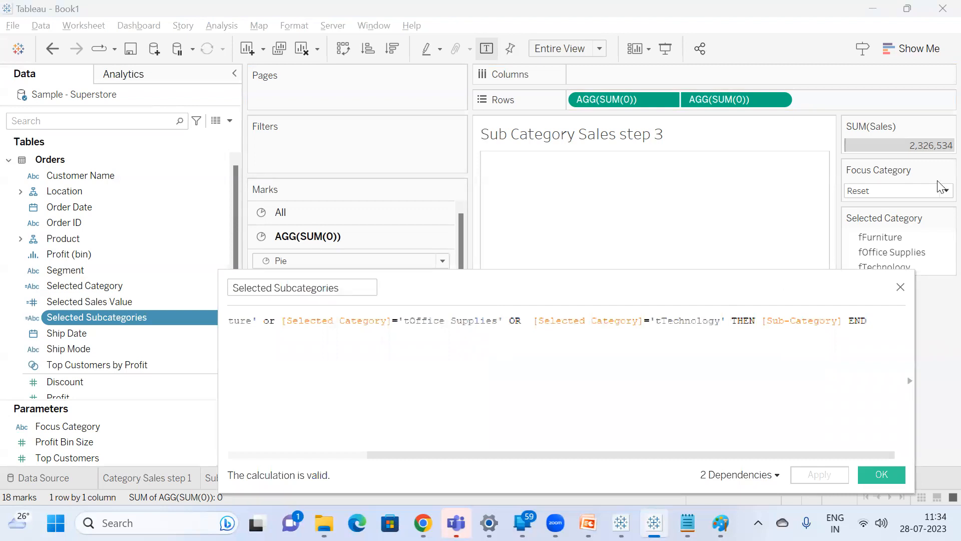
click(849, 321)
key(Return)
key(Return)
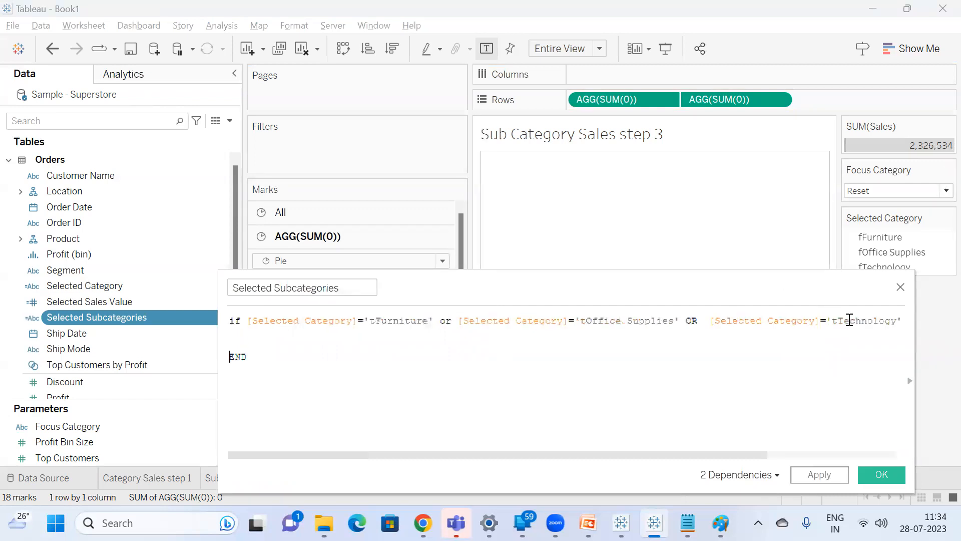
key(Up)
text(ELSE nu)
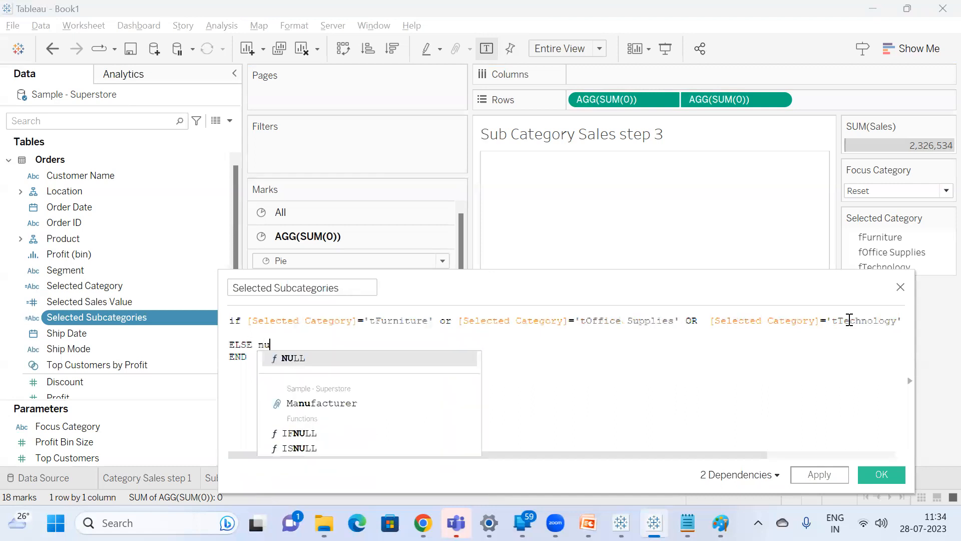
key(Return)
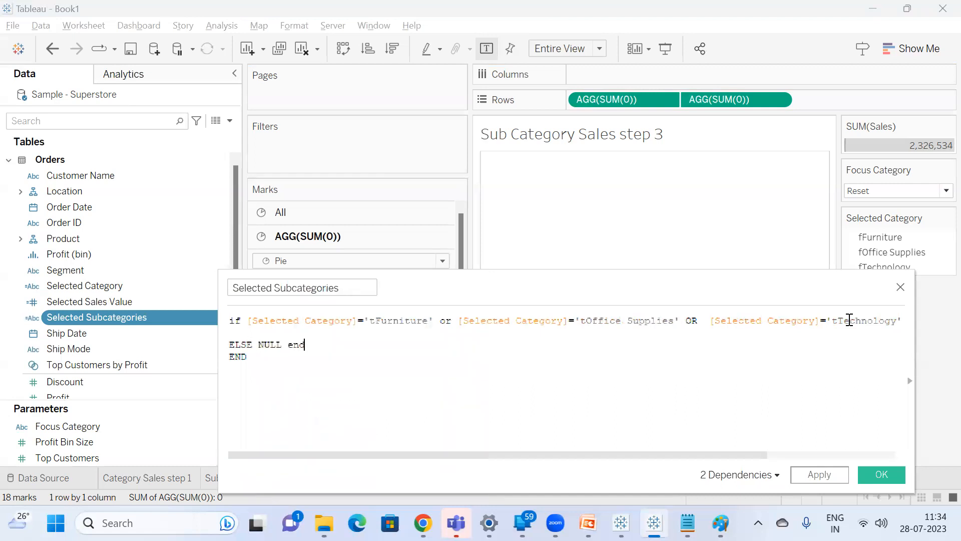
double_click(300, 346)
key(BackSpace)
click(895, 478)
click(516, 485)
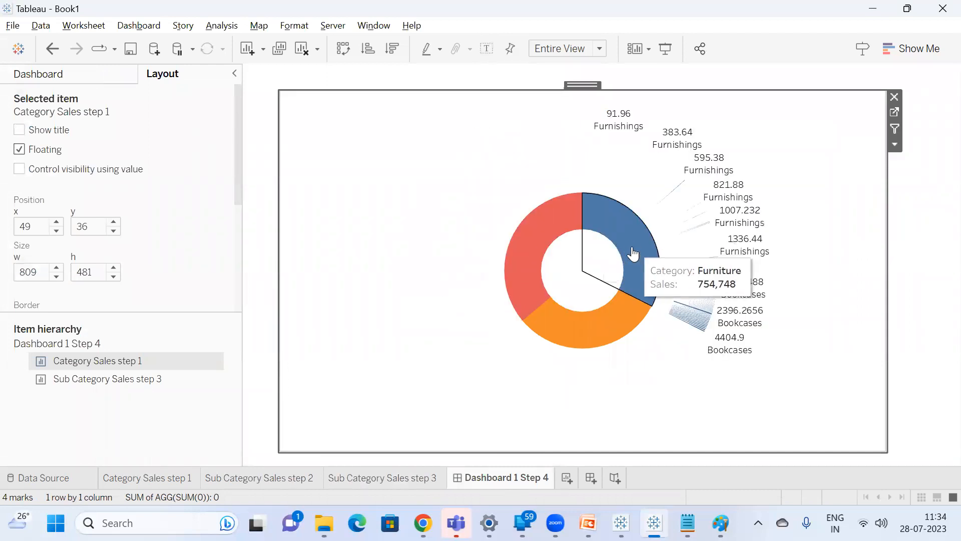
Remove Selected Subcategories from the Sub Category Sales step 3 marks card and check the dashboard.
click(896, 112)
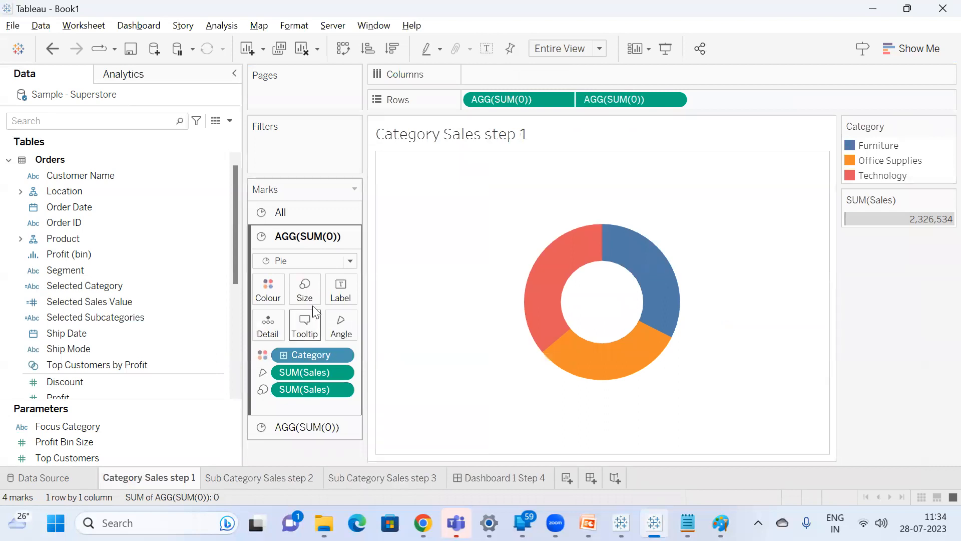
click(364, 475)
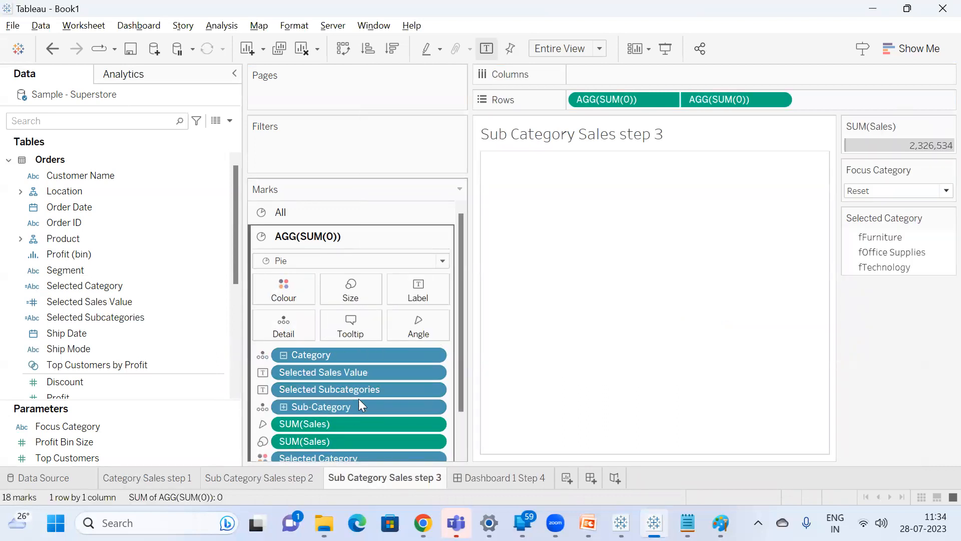
scroll(364, 411, down, 2)
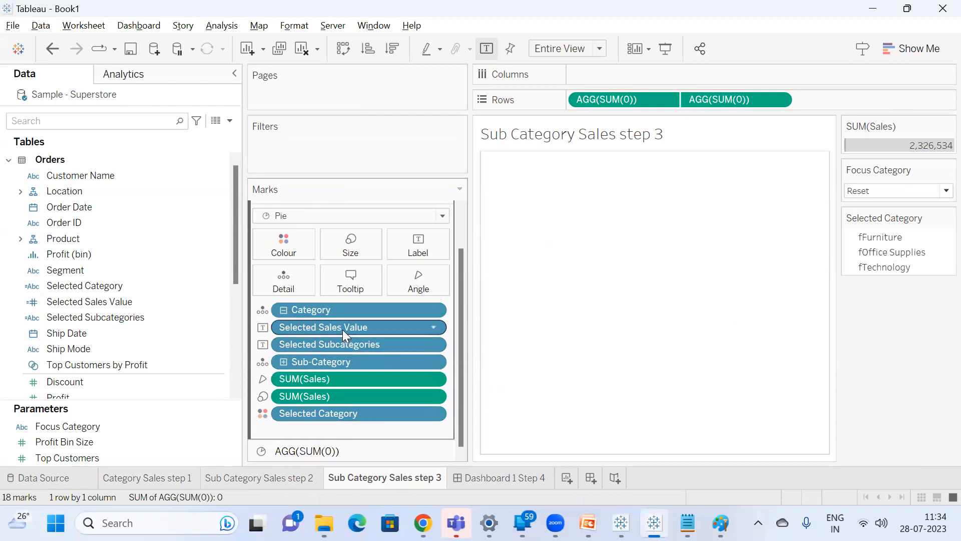
drag(343, 343, 891, 368)
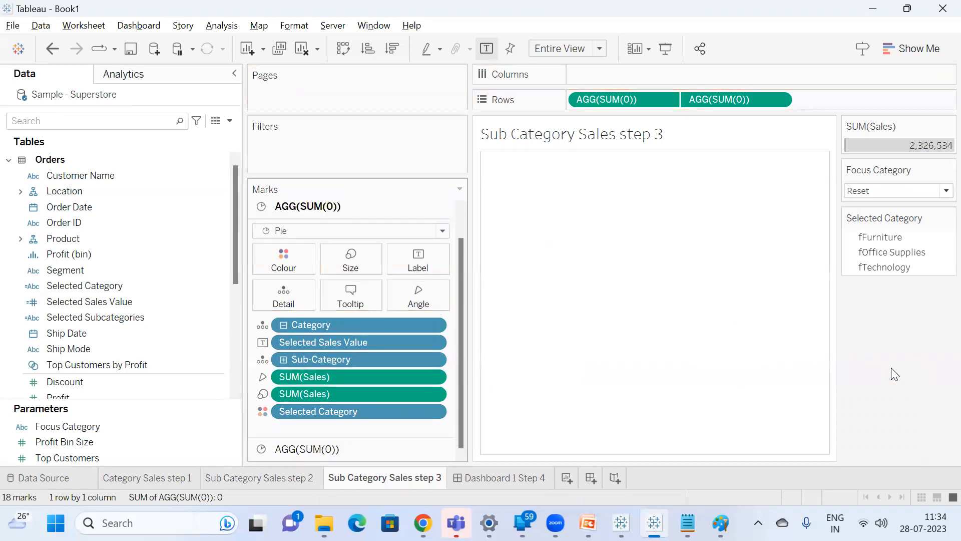
click(526, 477)
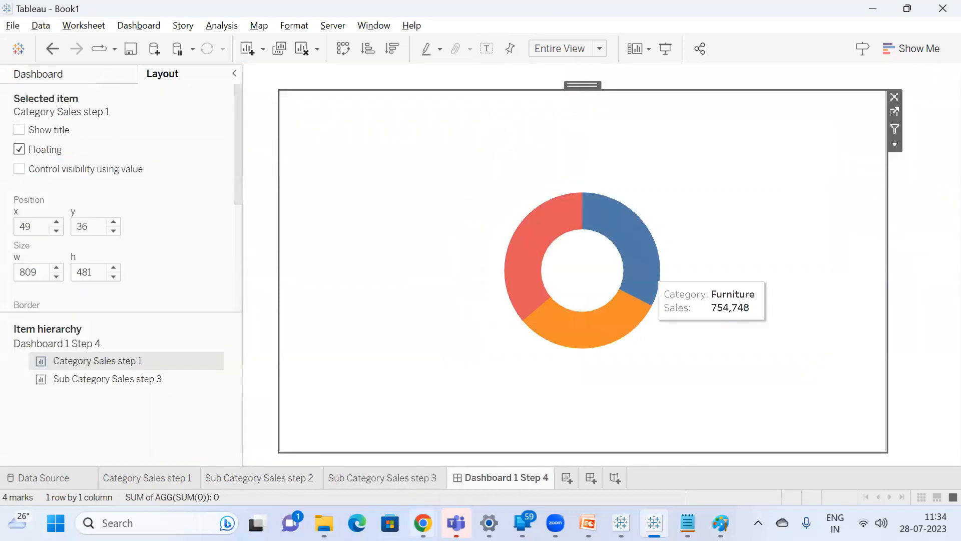
Remove Selected Sales Value from the Sub Category Sales step 3 marks card and check the Technology slice on the dashboard.
click(402, 476)
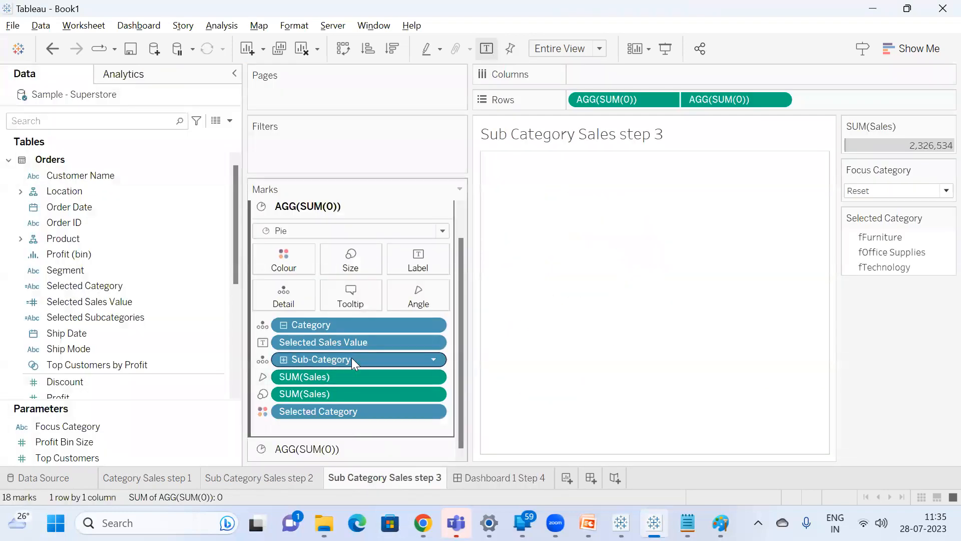
drag(339, 346, 907, 350)
click(464, 476)
mouse_move(532, 250)
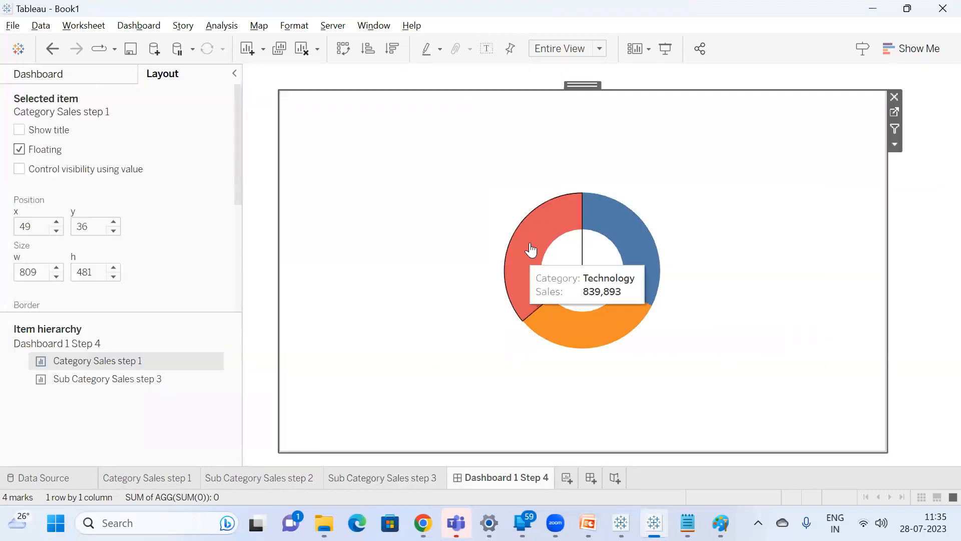
Add Selected Subcategories as a label on Sub Category Sales step 3, place it below Category, and check the dashboard's Technology and Furniture slices.
click(414, 476)
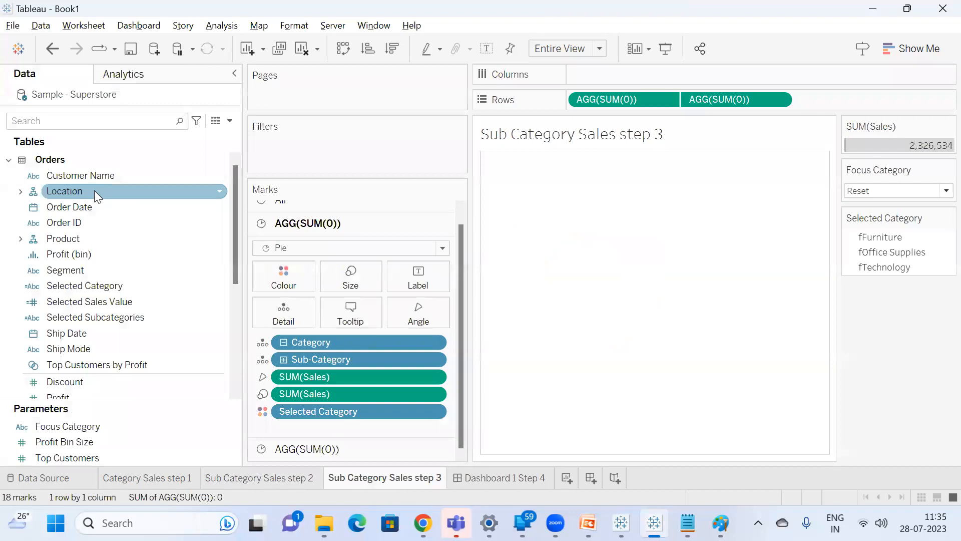
drag(128, 316, 416, 285)
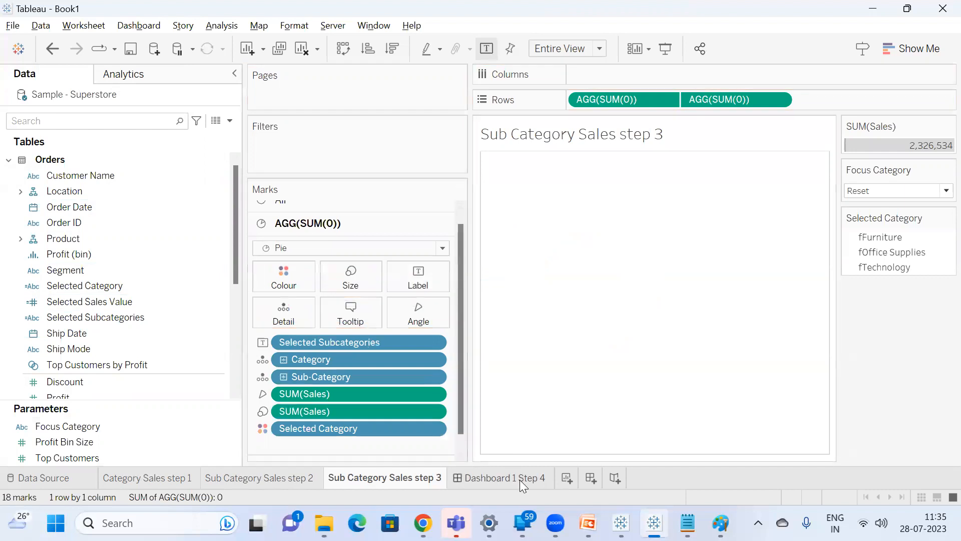
drag(323, 341, 322, 368)
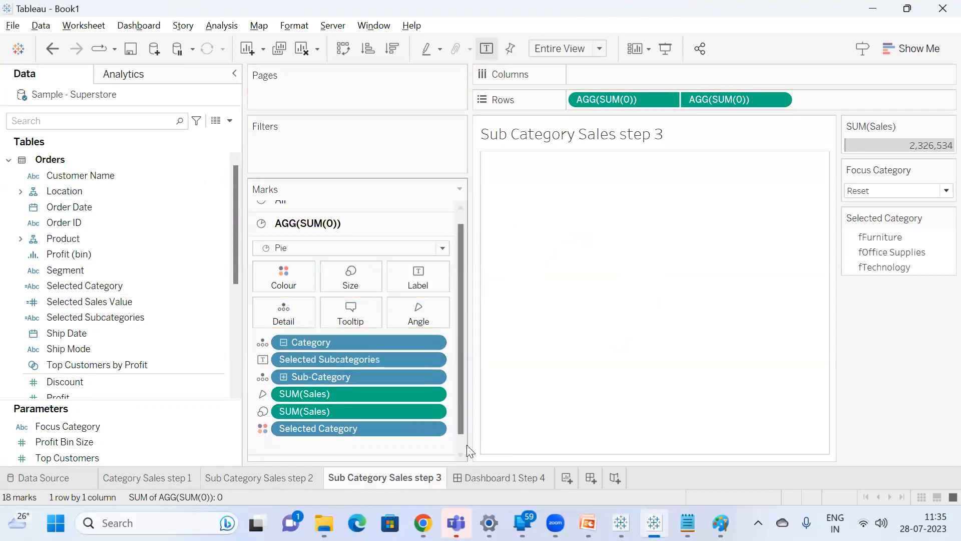
click(489, 469)
mouse_move(525, 264)
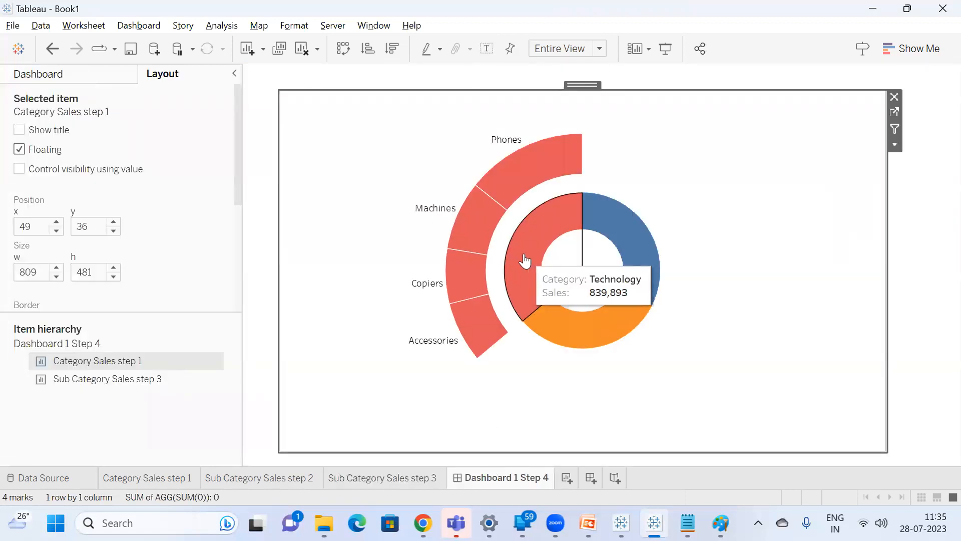
mouse_move(646, 239)
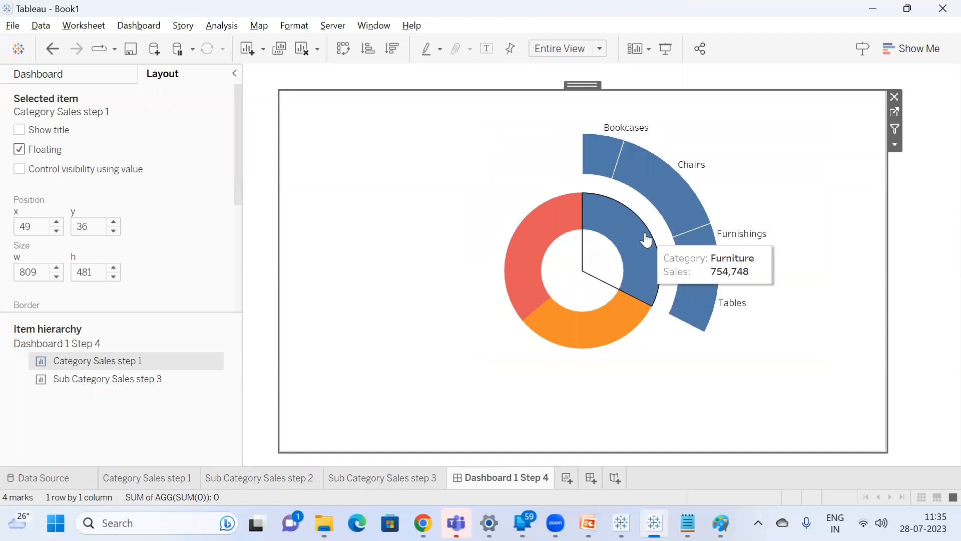
Switch to the Expanding Donut Chart workbook, examine the Dynamic2 calculation's formula for reference, and return to Book1's Sub Category Sales step 3 sheet.
click(373, 478)
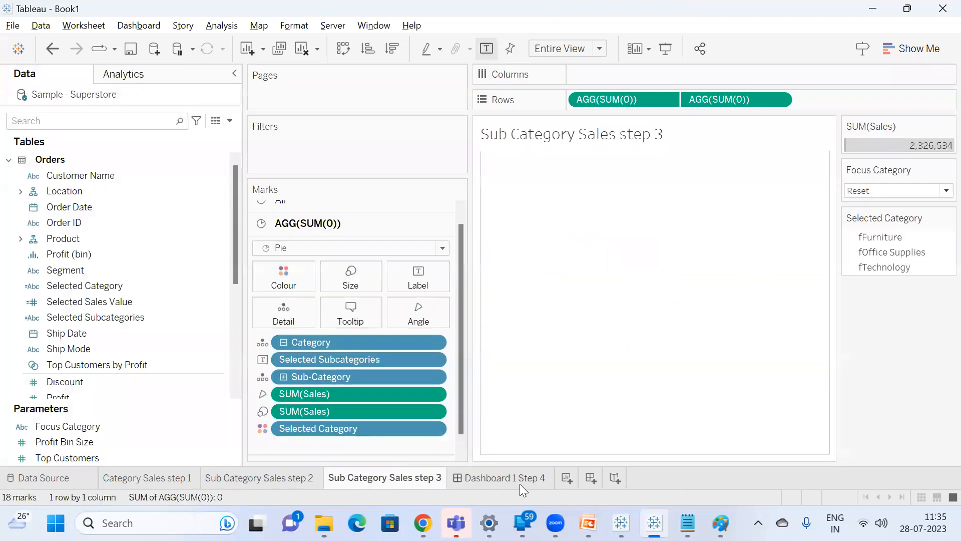
click(646, 453)
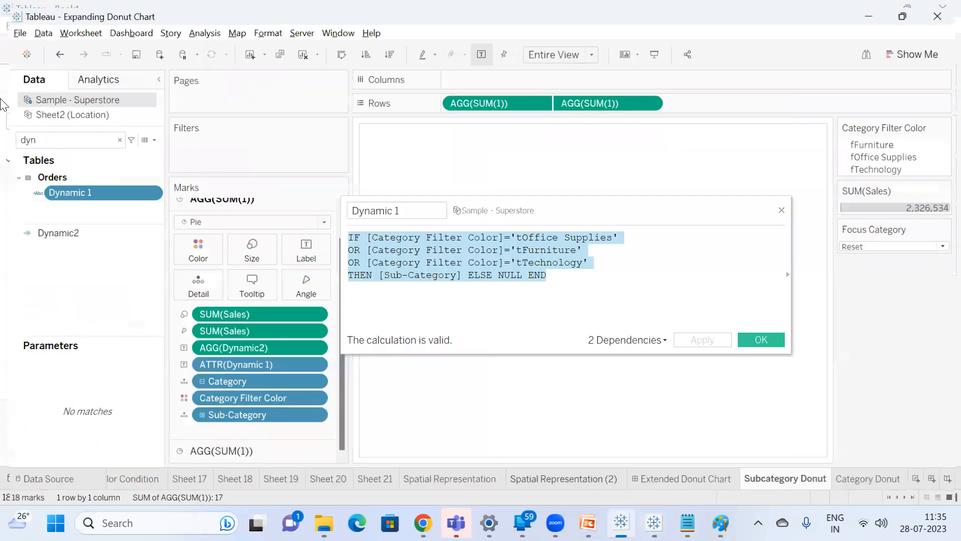
click(783, 210)
click(66, 232)
right_click(66, 231)
click(119, 80)
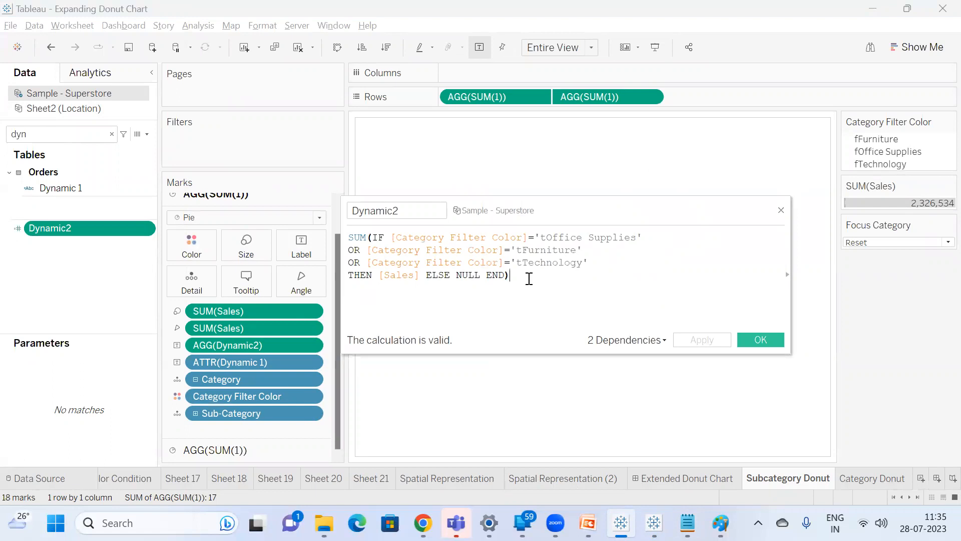
click(780, 209)
click(873, 9)
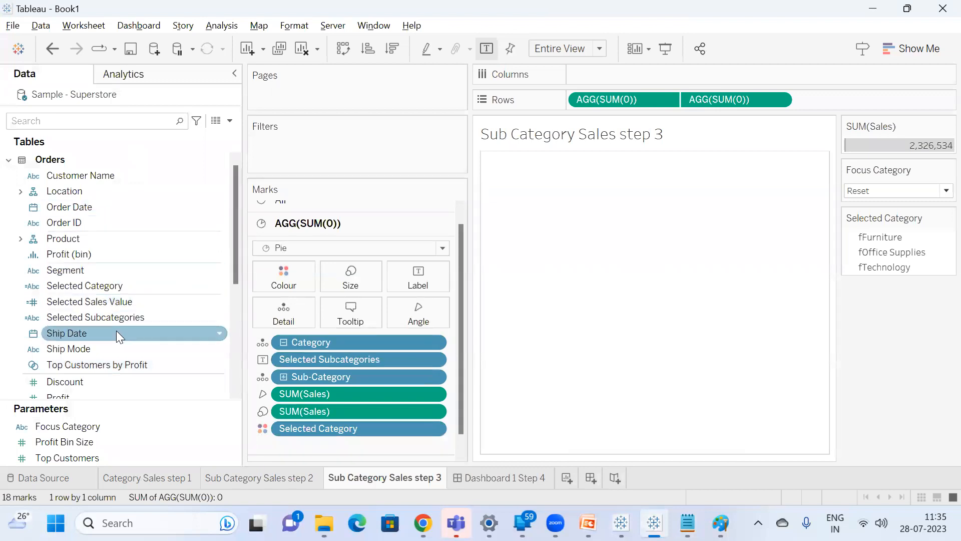
Wrap the whole IF expression of the Selected Sales Value calculation in SUM( ) and save it.
right_click(115, 305)
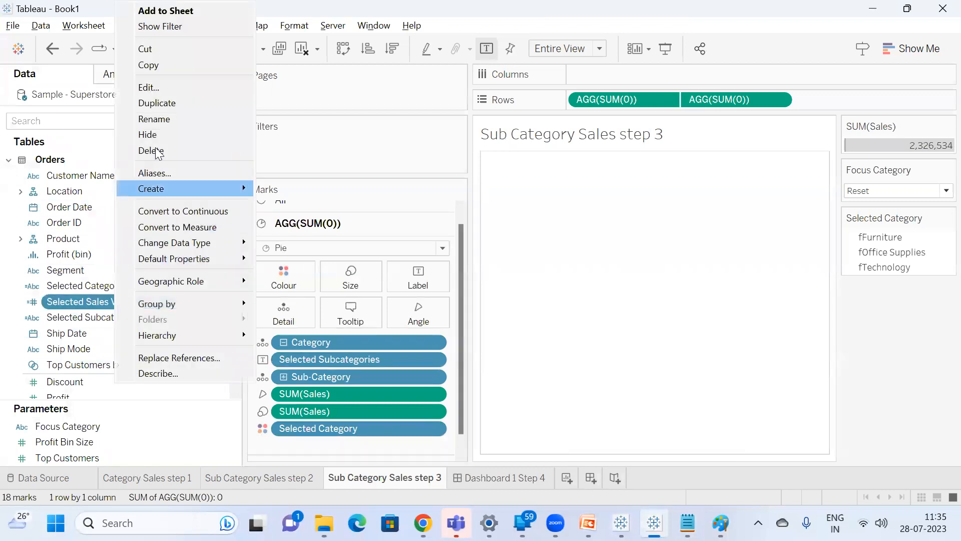
click(149, 87)
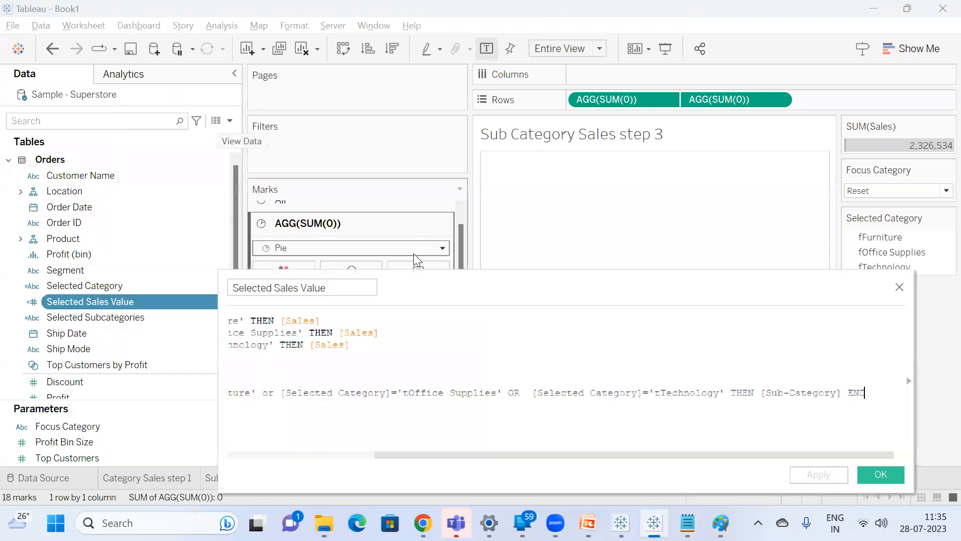
drag(500, 458, 346, 457)
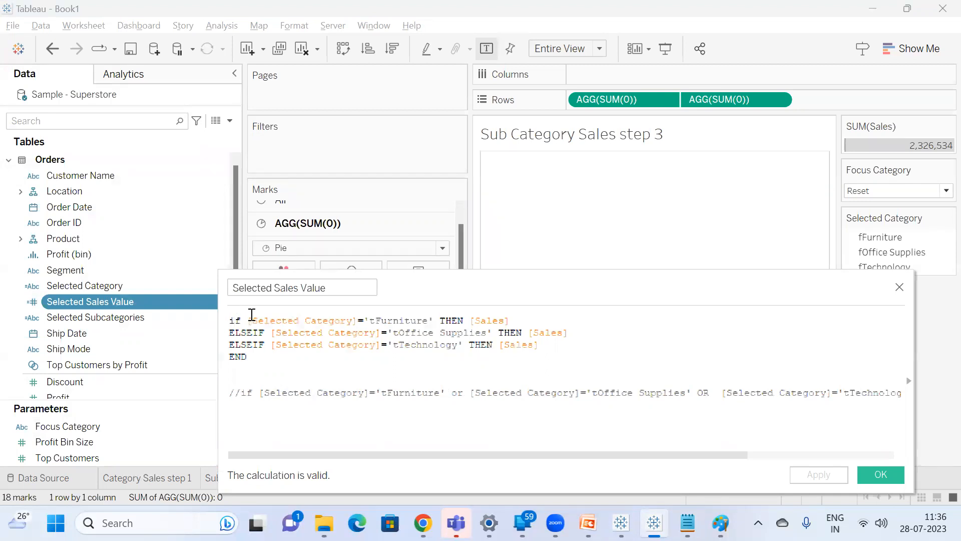
text(sum)
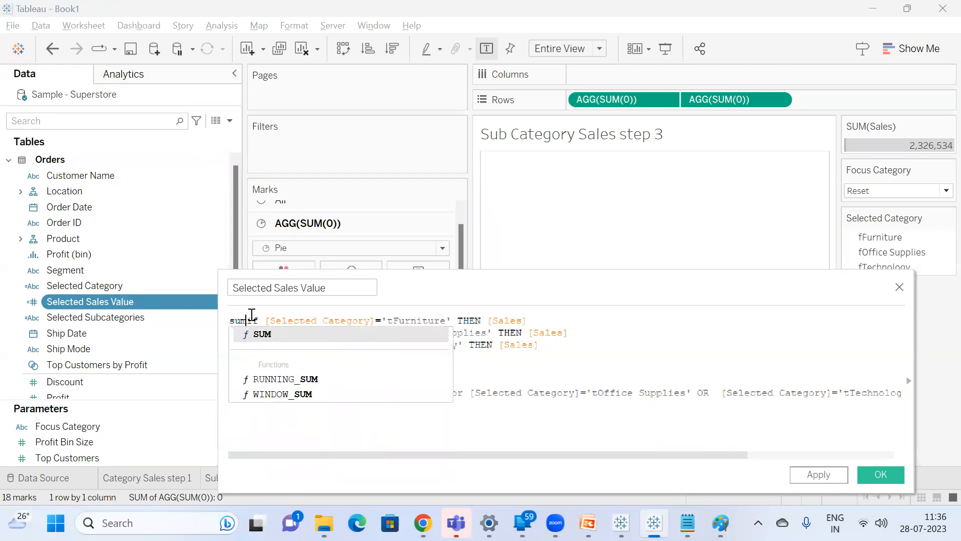
text(9)
key(BackSpace)
text(()
click(256, 356)
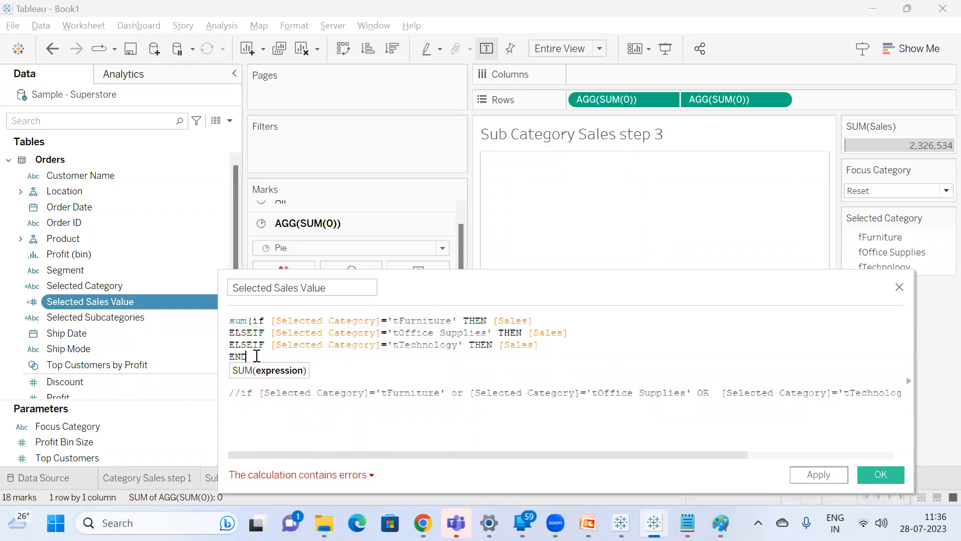
text())
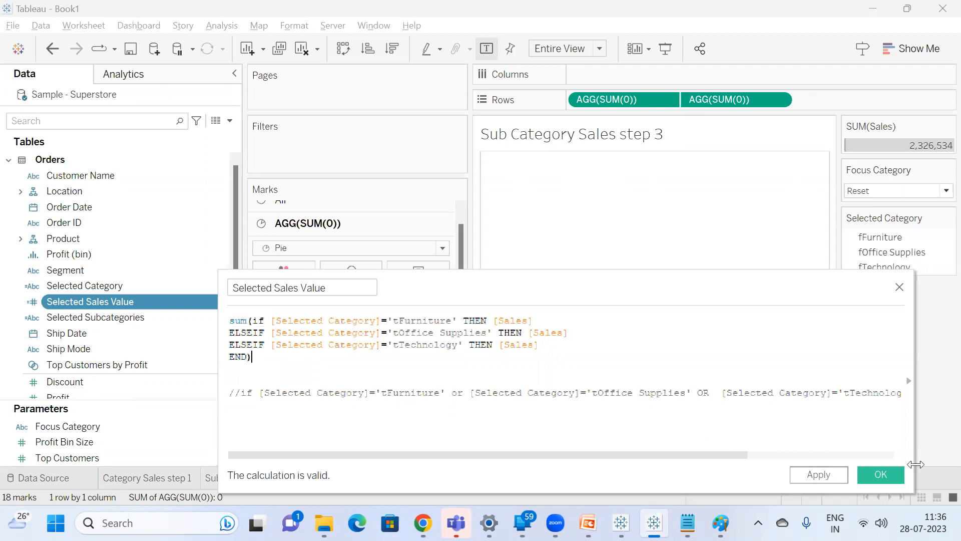
click(881, 475)
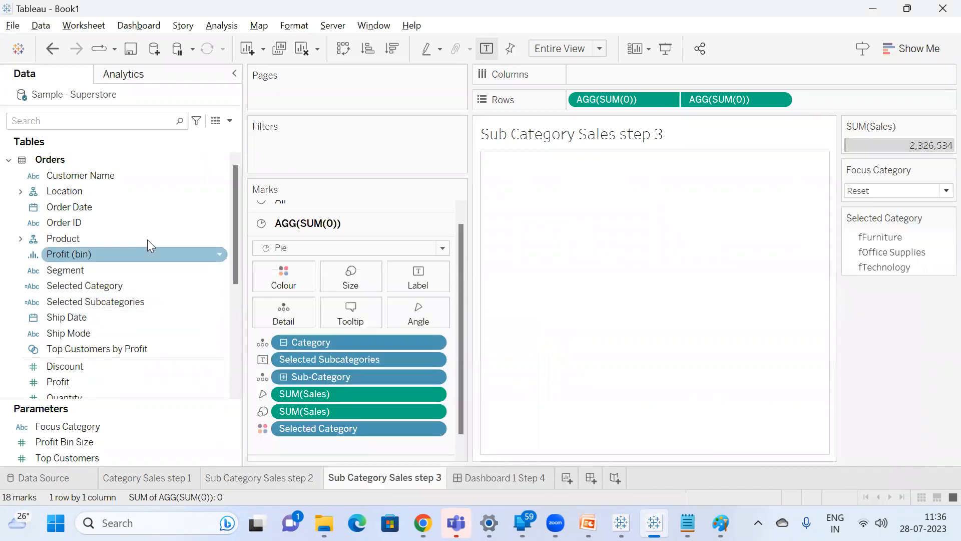
Search the fields for "se", convert Selected Sales Value to continuous, and add it as a label on the Sub Category Sales step 3 pie.
key(s)
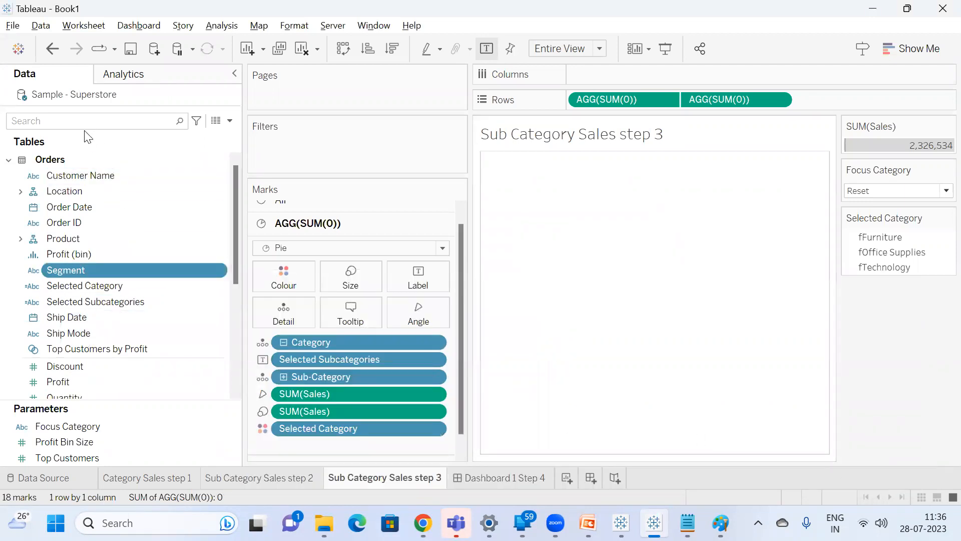
click(84, 122)
text(se)
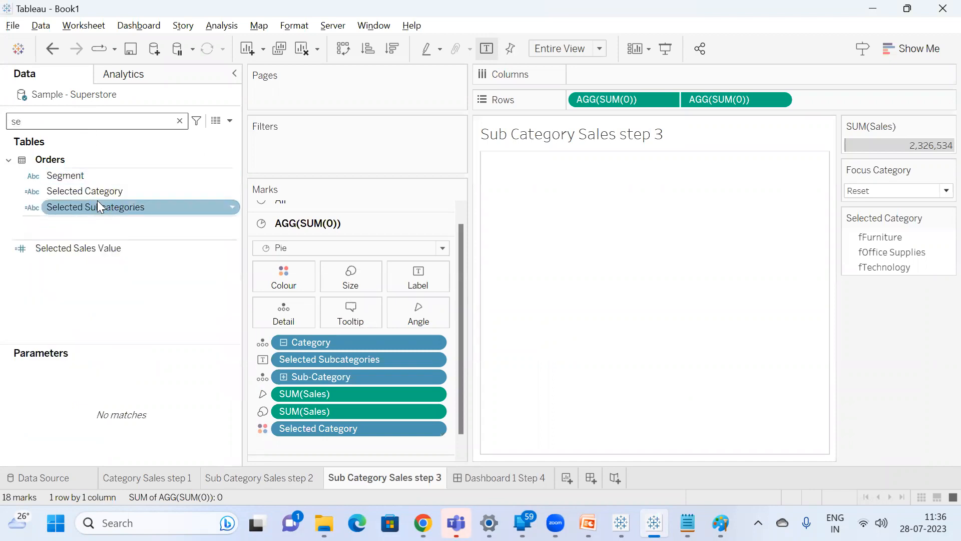
mouse_move(89, 245)
mouse_down()
mouse_move(224, 317)
mouse_move(82, 300)
mouse_move(76, 241)
mouse_up()
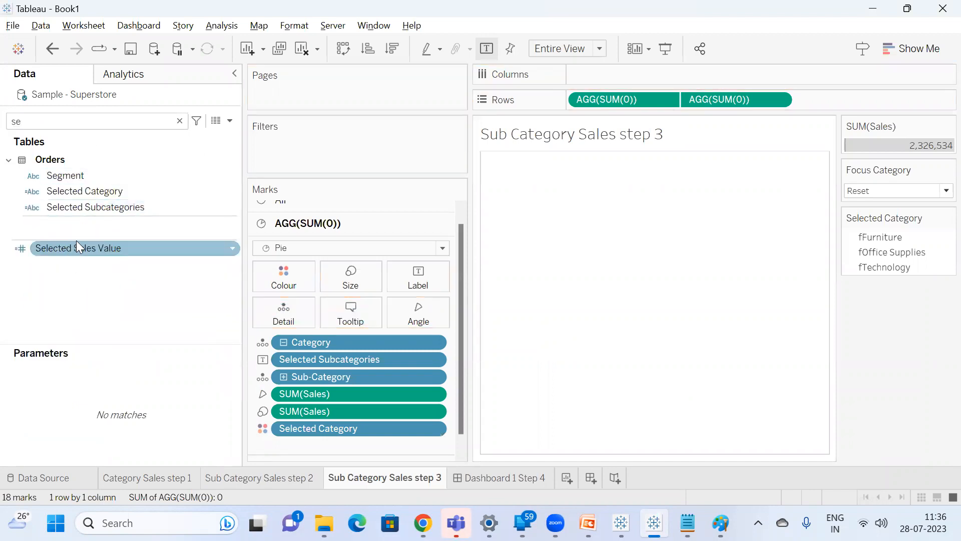
click(23, 254)
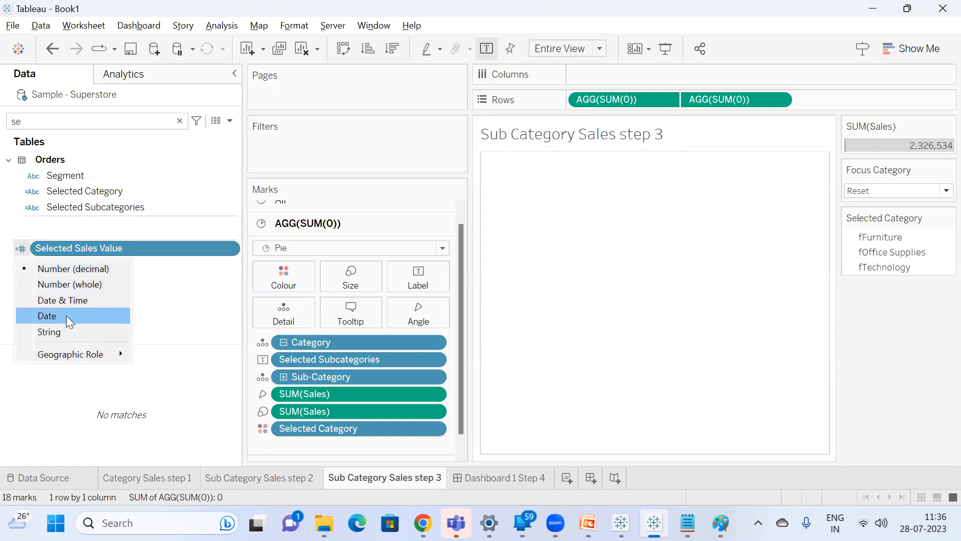
right_click(153, 248)
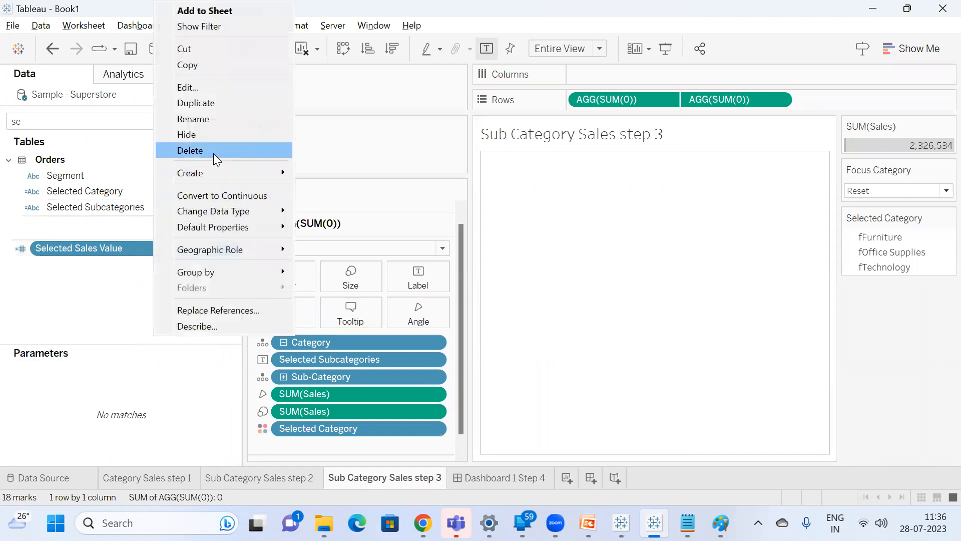
click(232, 195)
drag(73, 248, 401, 279)
Check the sub-category and sales labels on the dashboard for the Technology, Furniture and Office Supplies slices.
click(506, 477)
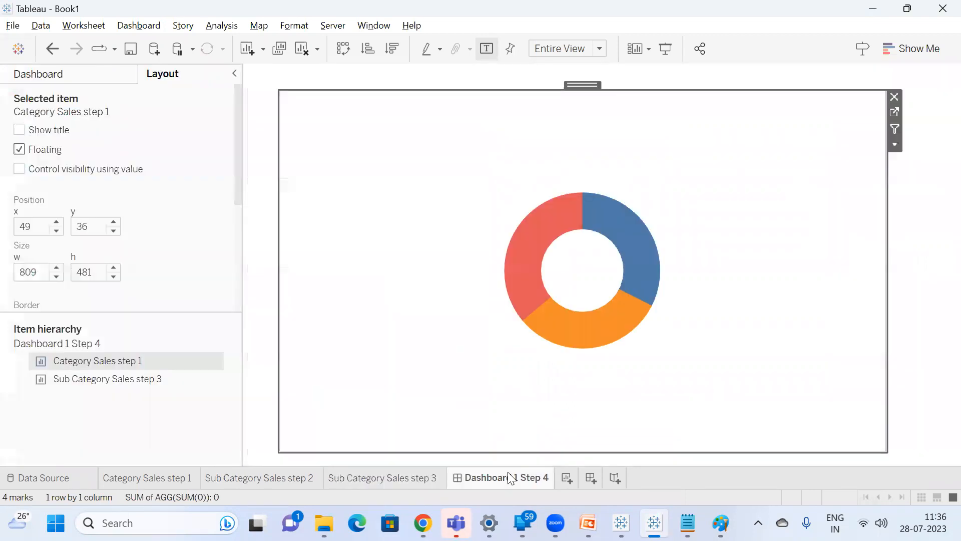
click(536, 247)
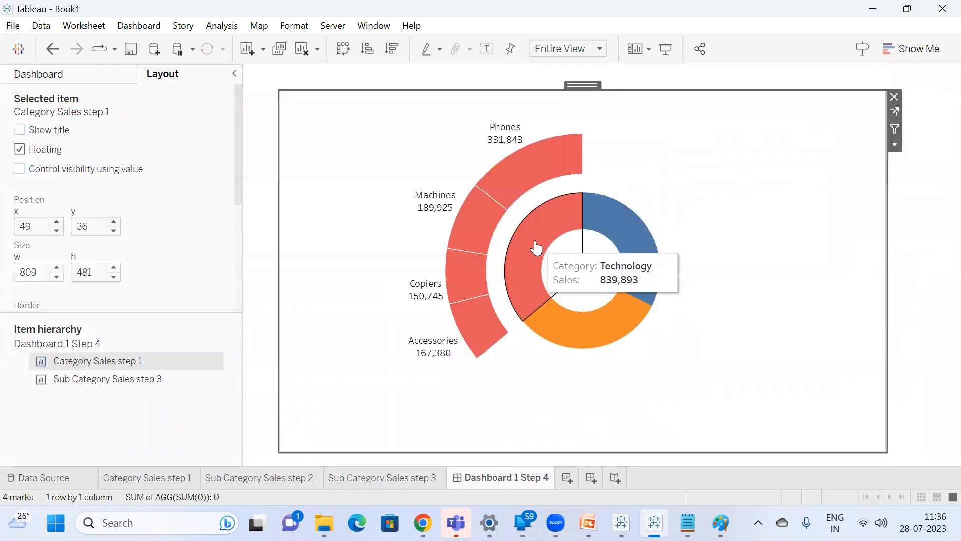
click(635, 241)
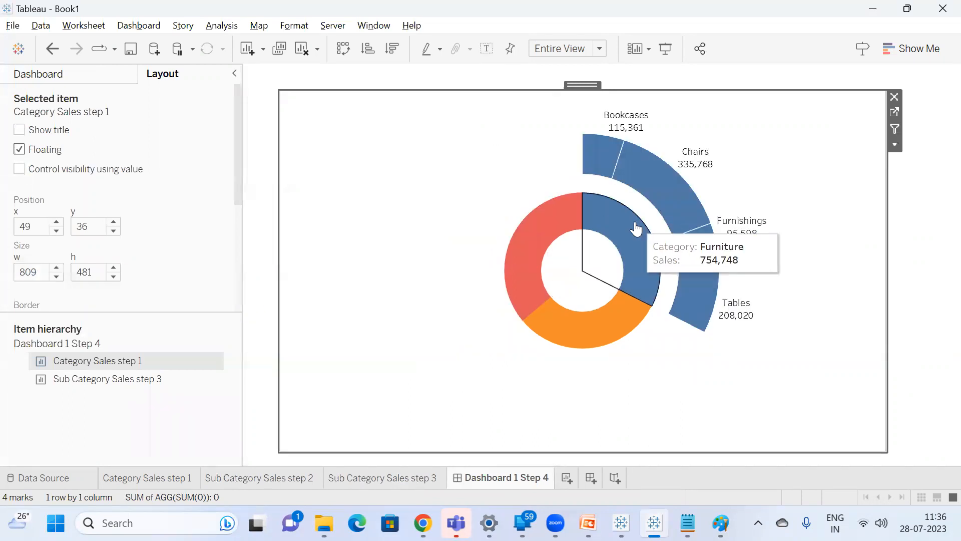
click(604, 338)
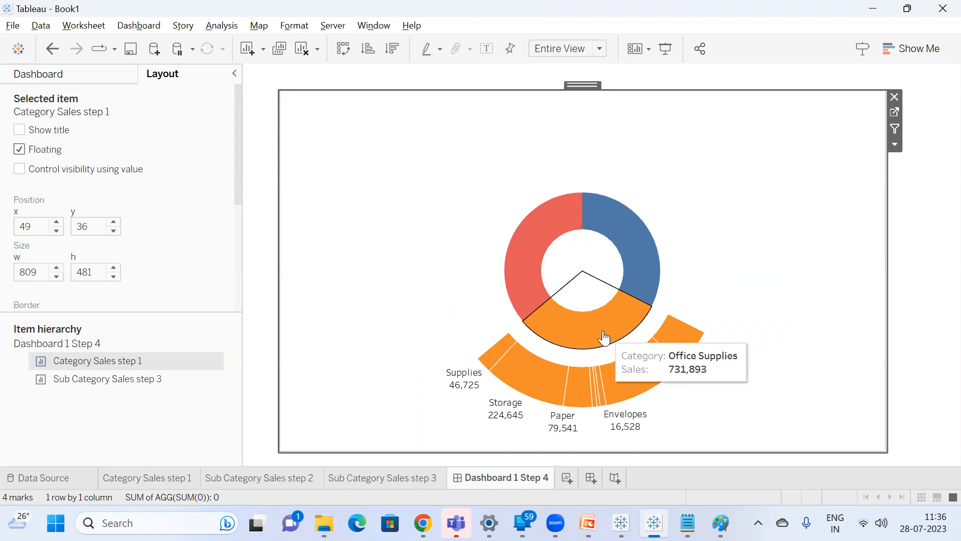
click(506, 261)
click(379, 131)
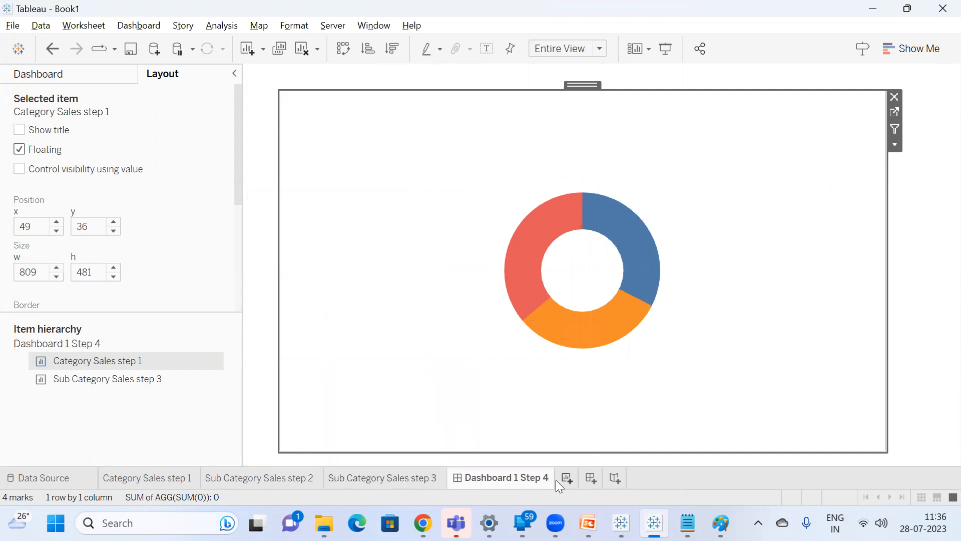
Rename the Dashboard 1 Step 4 dashboard as Expandable Donut Chart.
double_click(522, 478)
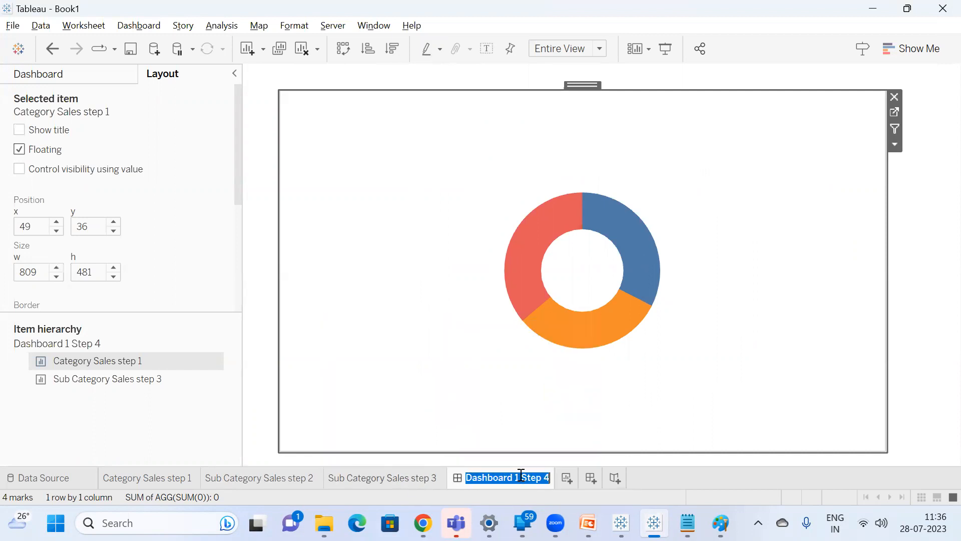
text(Expandable)
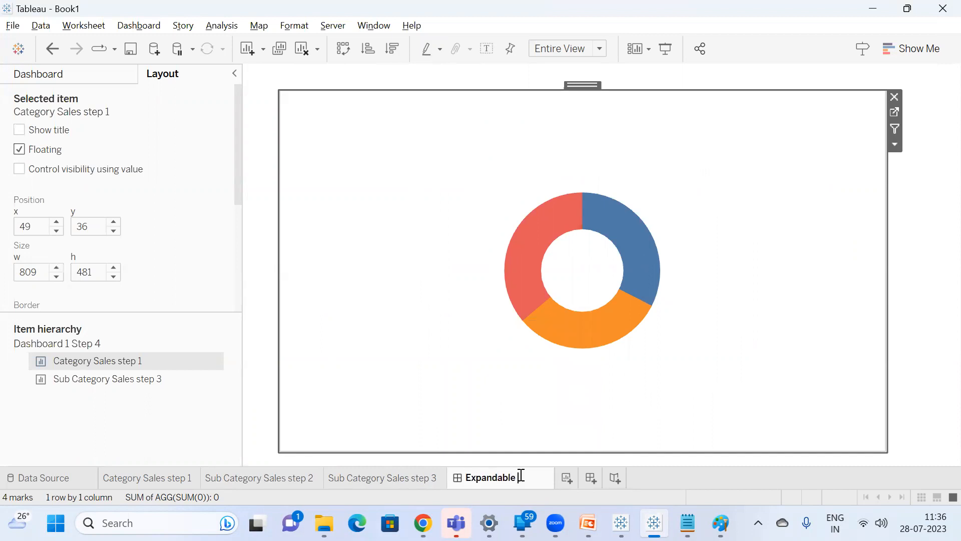
text( Donut Chart)
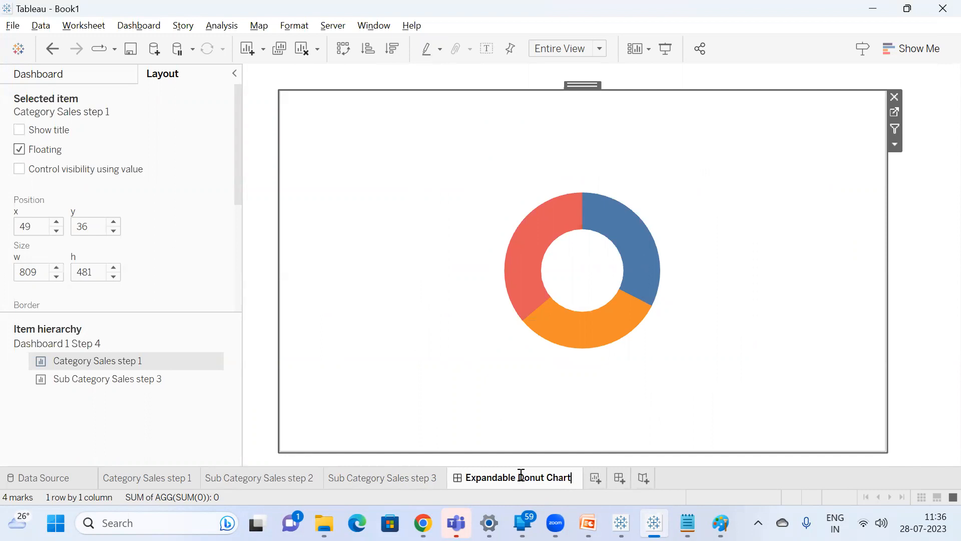
key(Return)
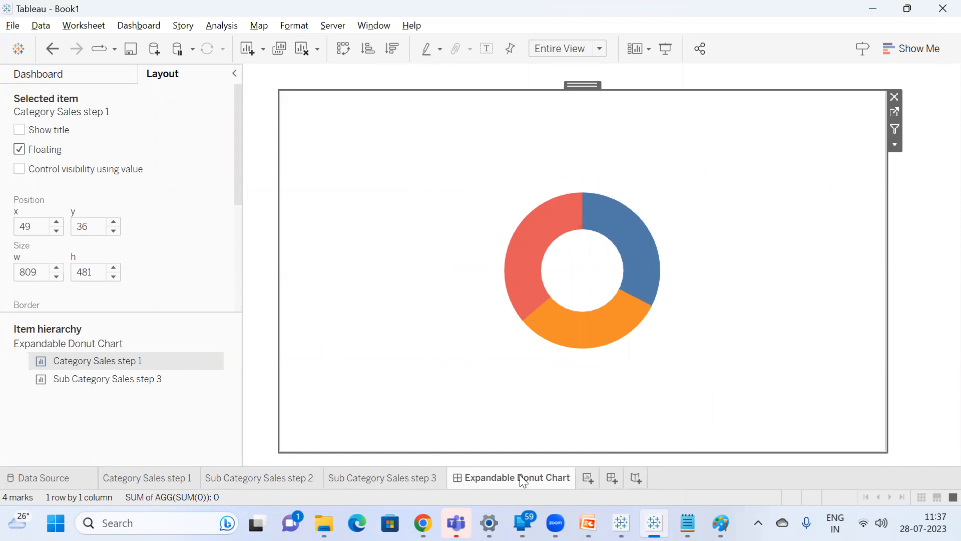
Switch to the Tableau training - Session11 presentation in PowerPoint and show its closing Thank you slide.
click(588, 522)
scroll(68, 348, down, 5)
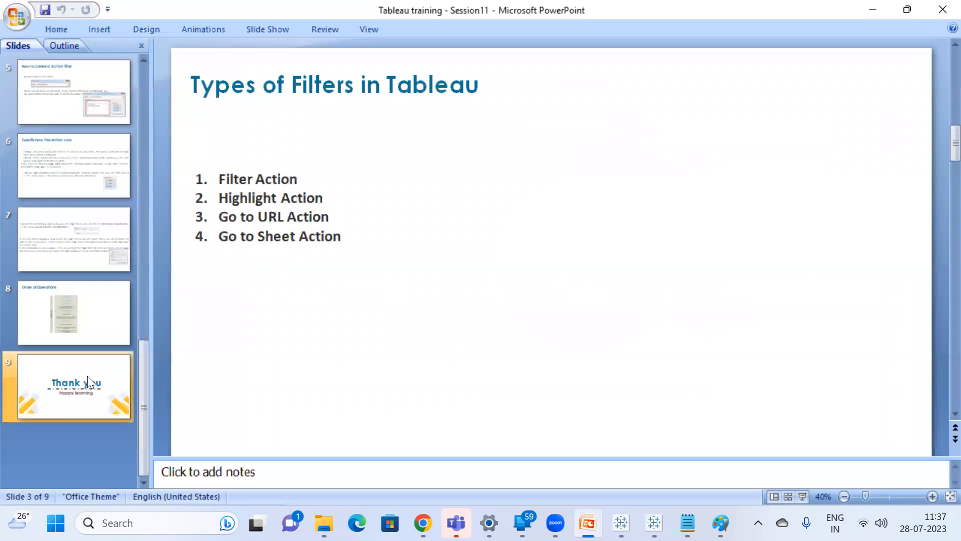
click(87, 376)
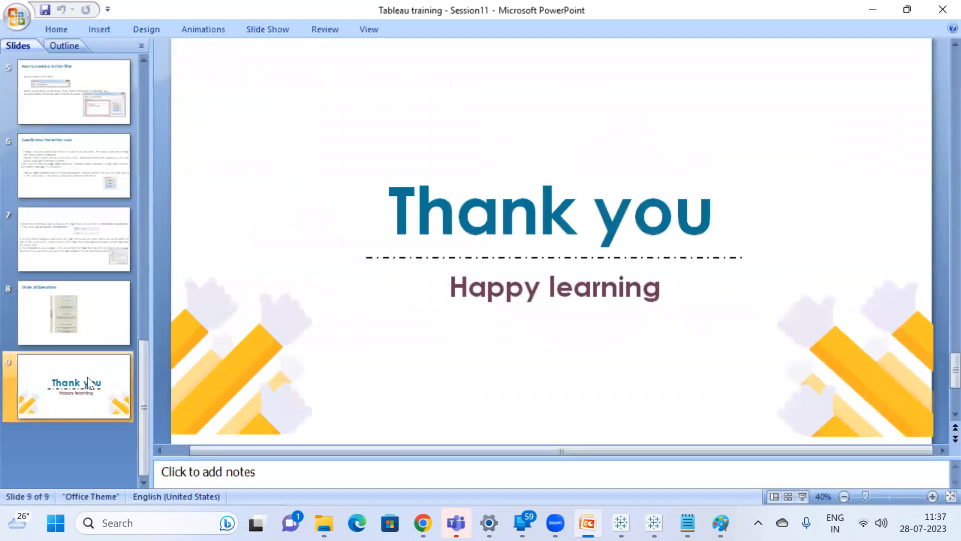
Switch to the Google Meet call in Chrome and look through the list of meeting participants.
mouse_move(424, 523)
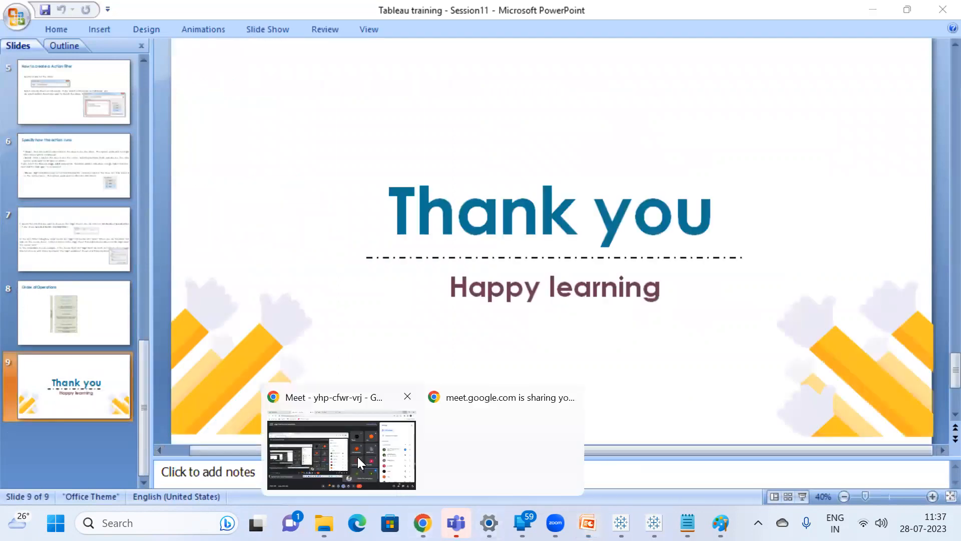
click(357, 456)
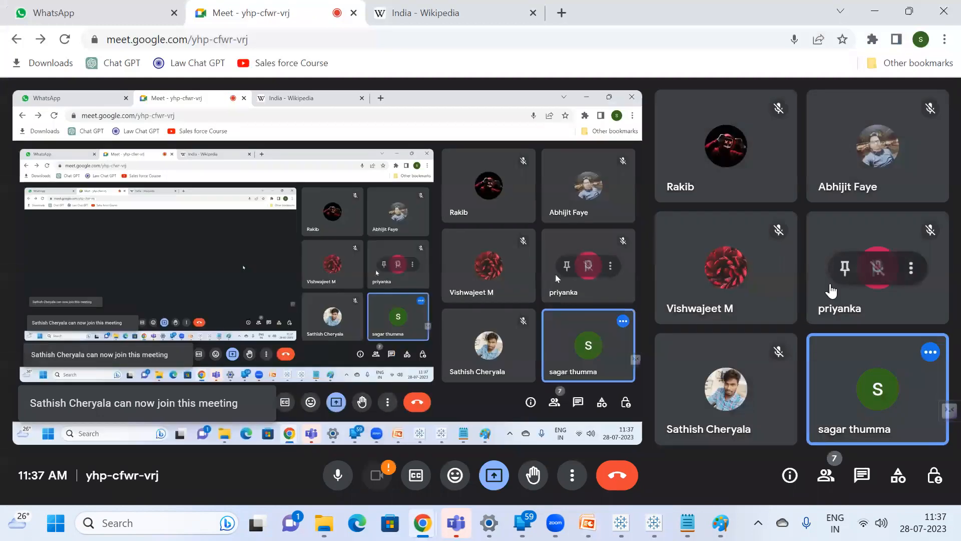
mouse_move(687, 523)
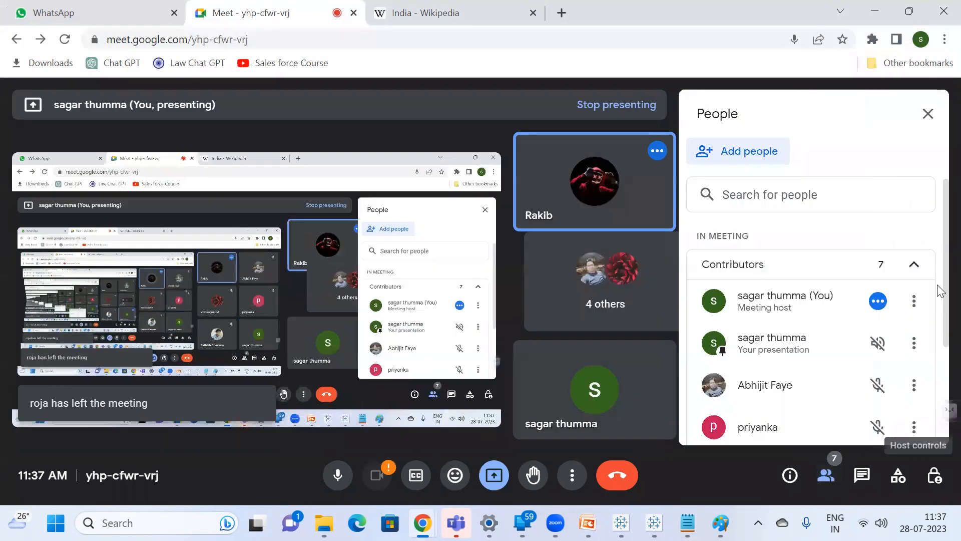
scroll(867, 206, down, 5)
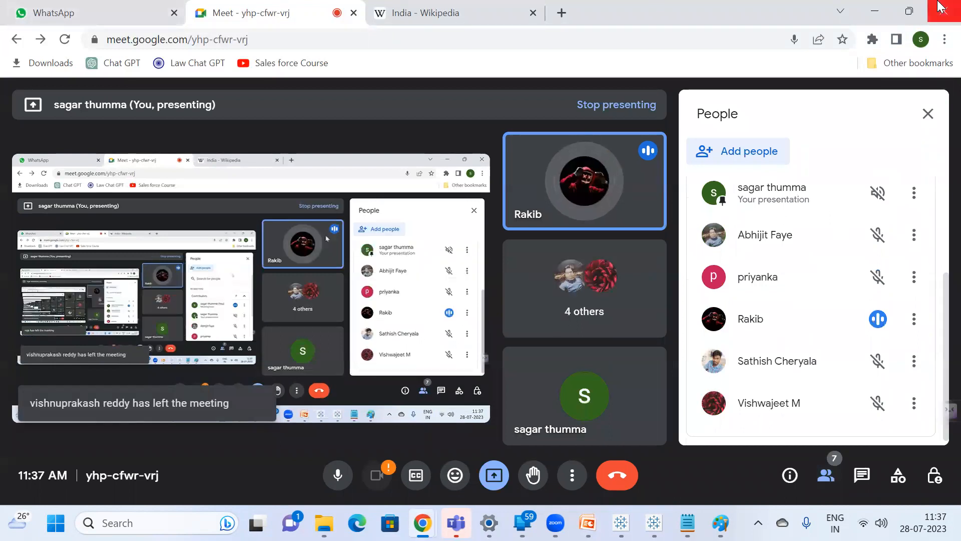
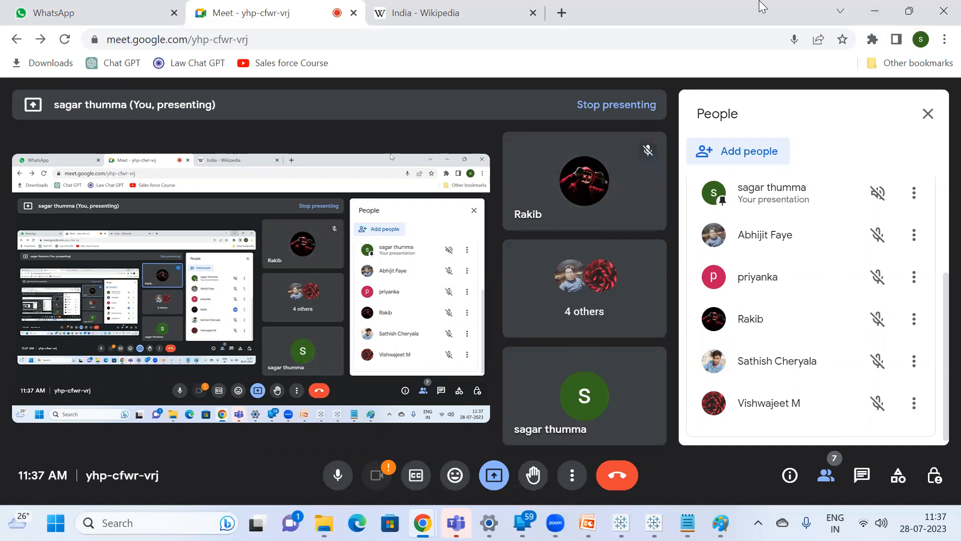
Switch to the Notepad notes and start a new entry below the transparent worksheet line reading "Highlight action --".
mouse_move(687, 523)
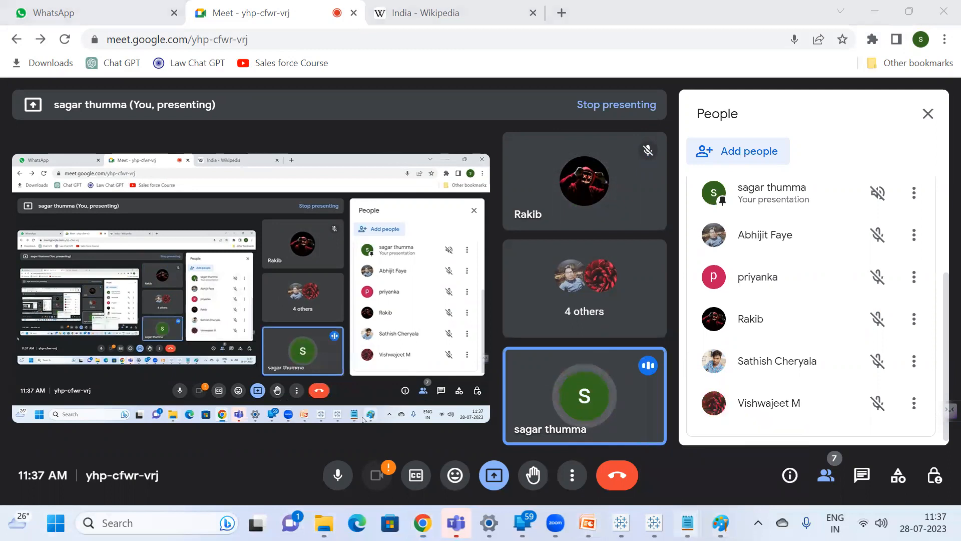
click(716, 449)
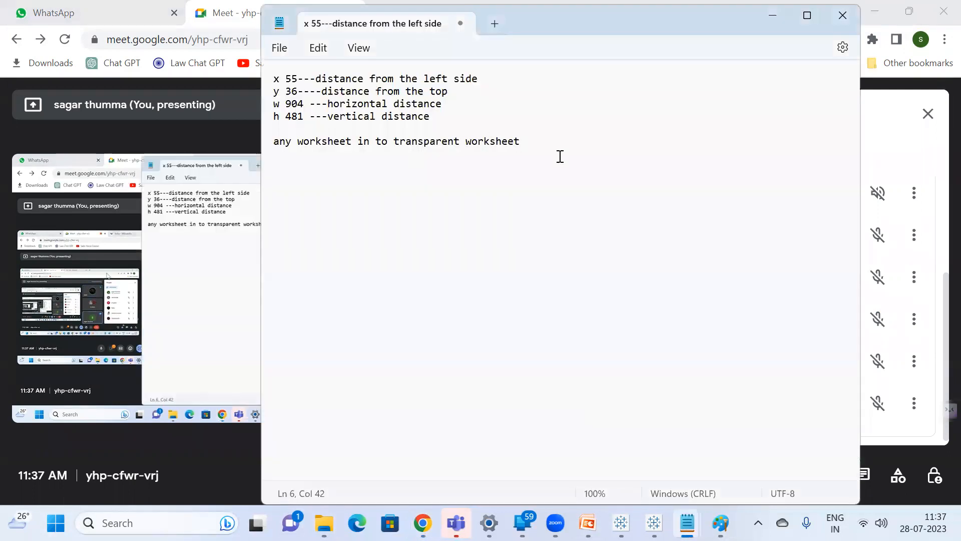
key(Return)
key(Return)
key(Return)
key(Return)
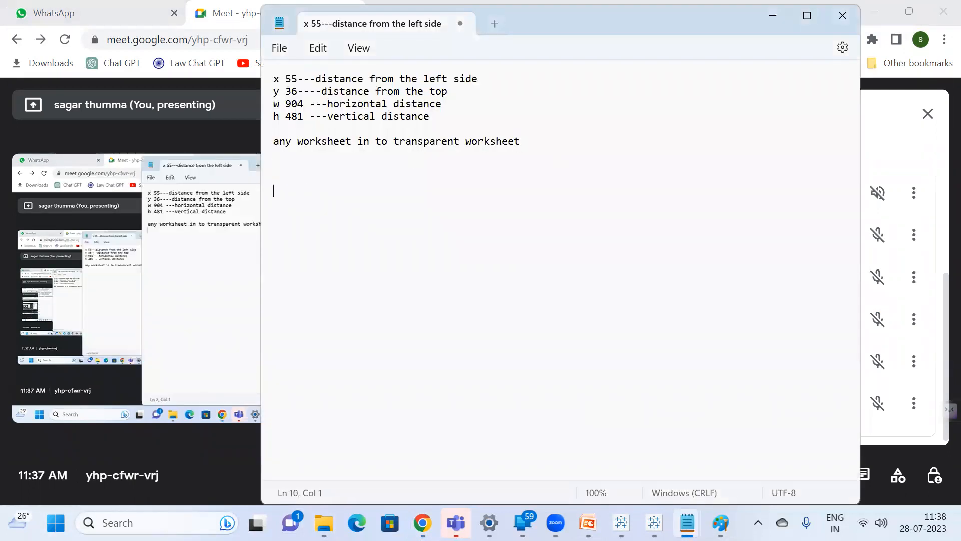
text(Highlig)
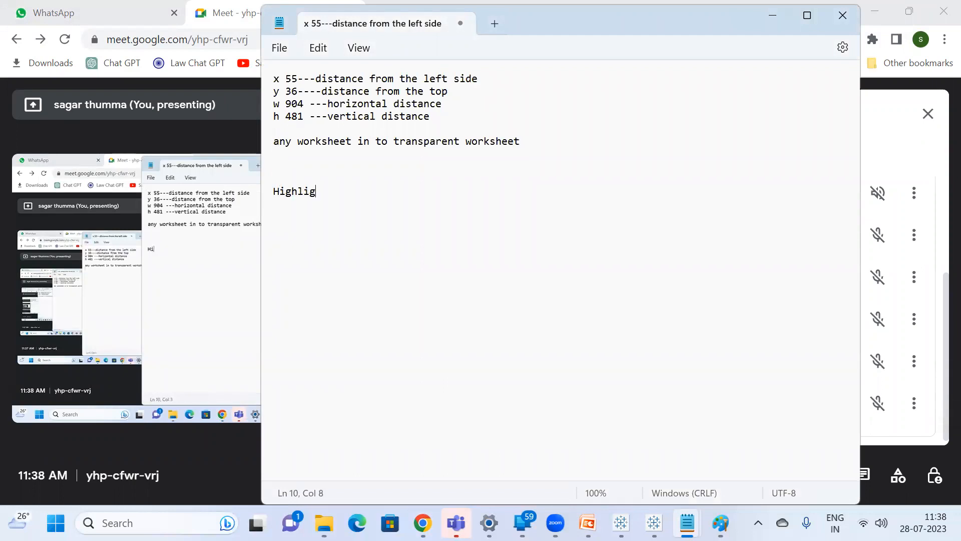
text(ht action)
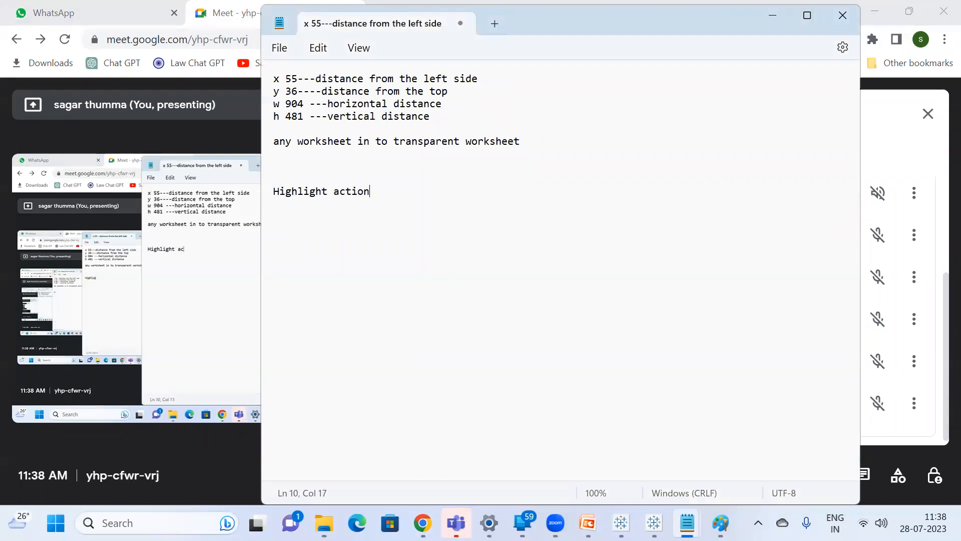
text( --)
Go back to the Google Meet call and check which participants are still in the meeting.
key(alt+Tab)
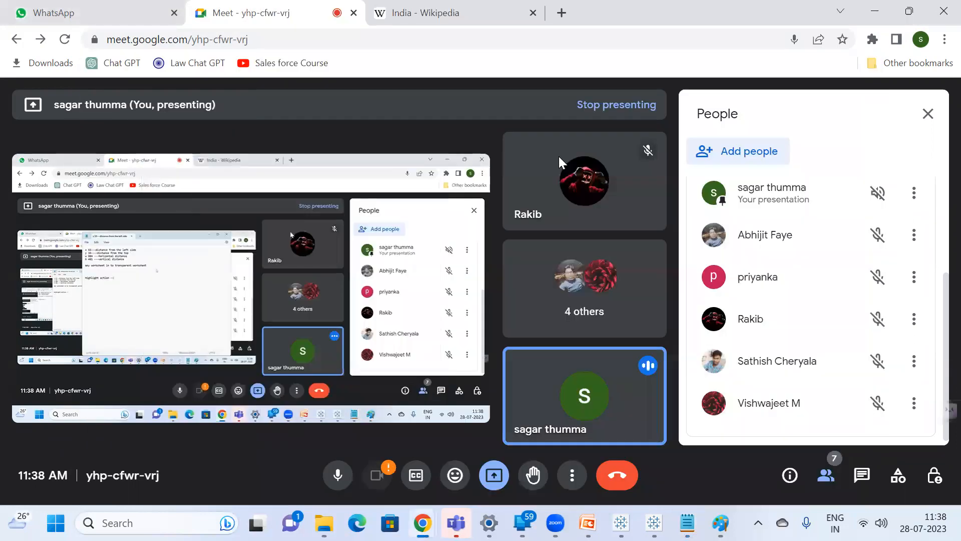
key(alt+Tab)
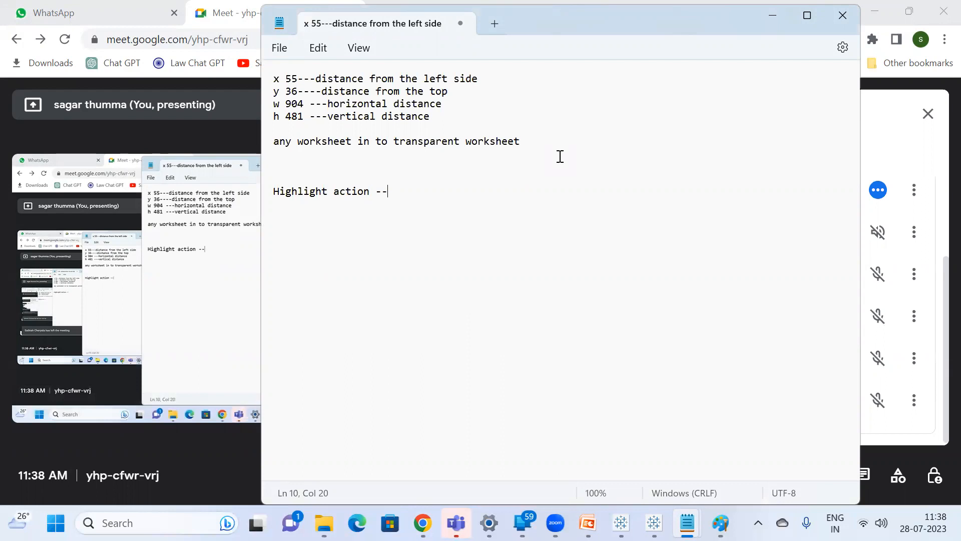
key(alt+Tab)
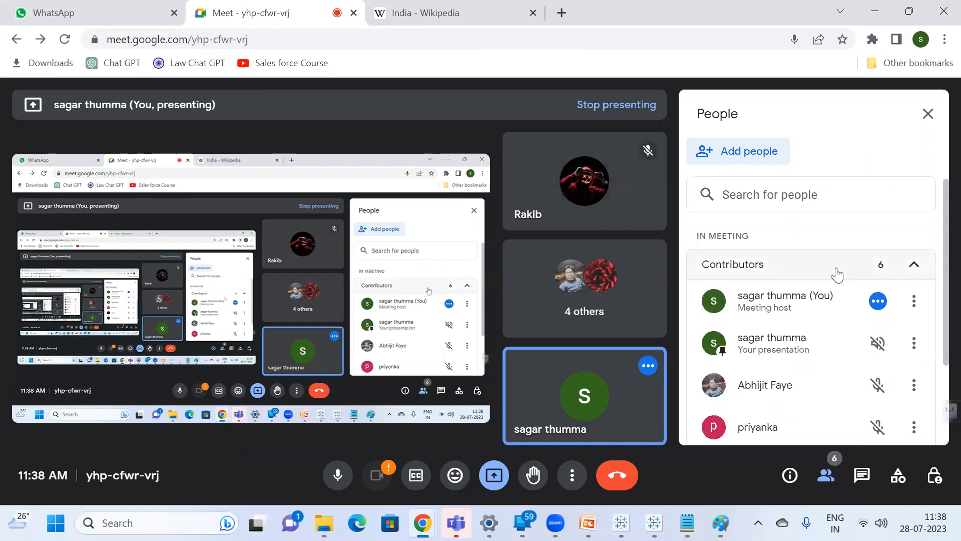
scroll(836, 275, down, 3)
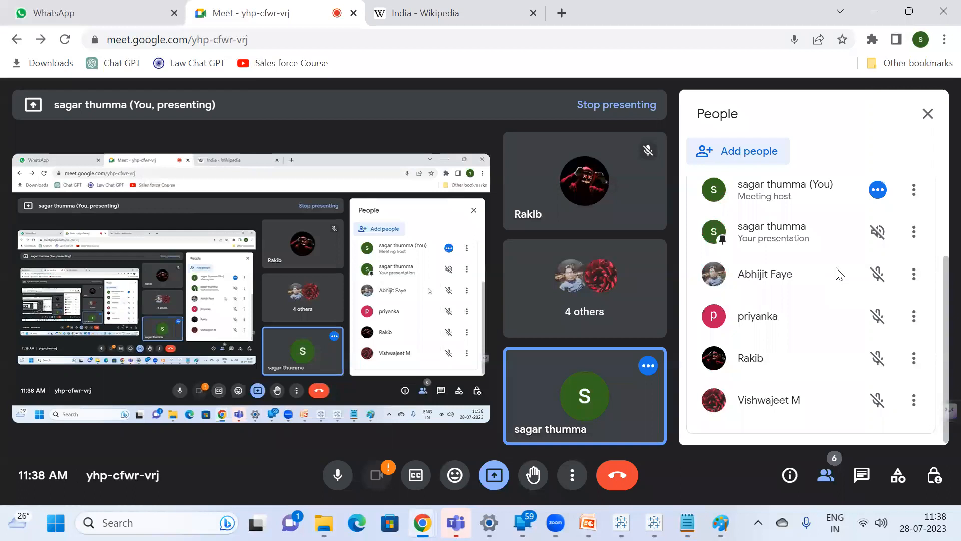
In the Notepad notes, complete the Highlight action entry with "field selected in one worksheet will be highlighted in other worksheets".
key(alt+Tab)
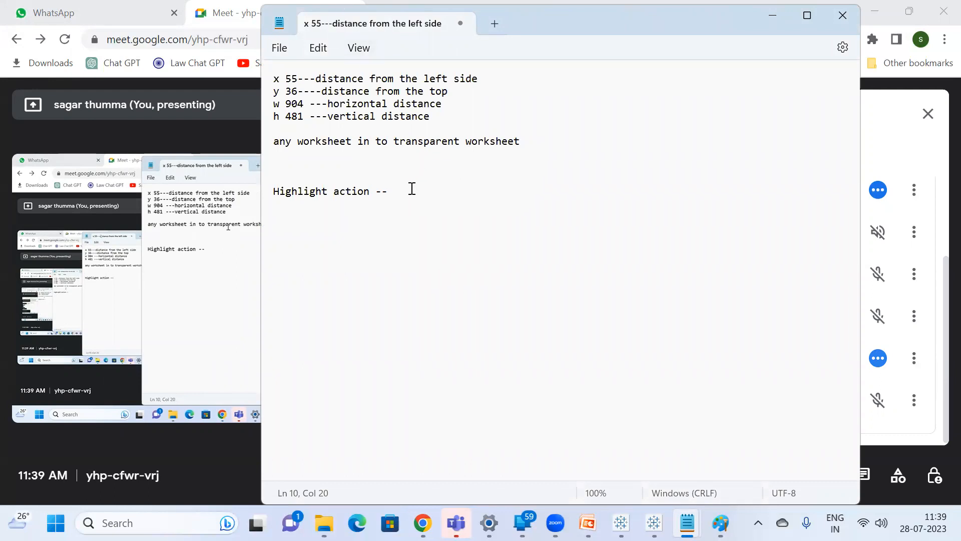
text(file)
key(BackSpace)
key(BackSpace)
text(eld selected in)
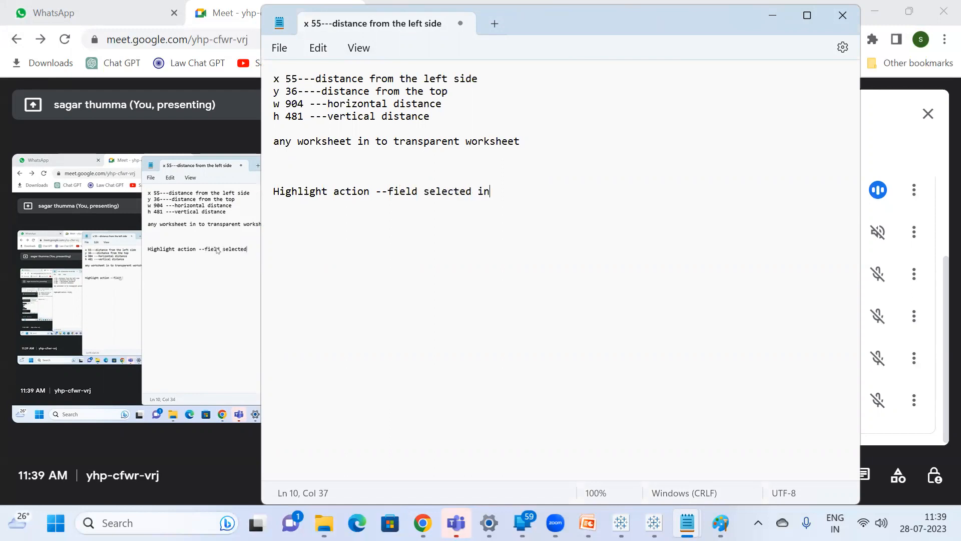
text( one workshe)
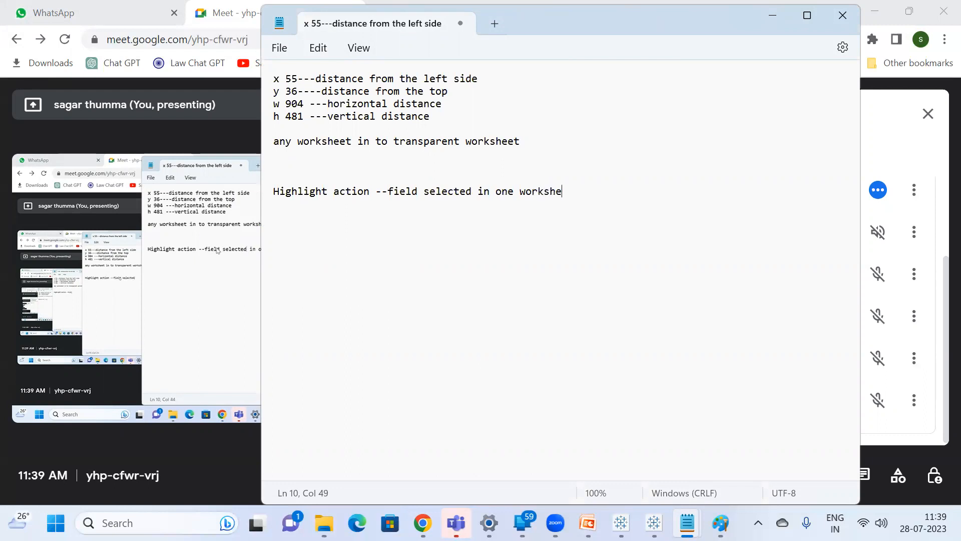
text(et will be highligheed in other worksheets)
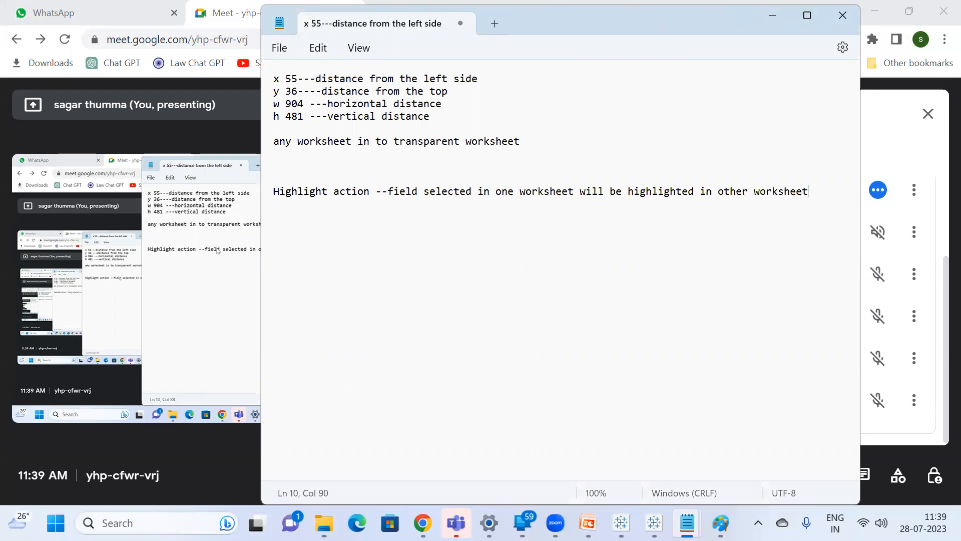
Add a "Filter action" entry below the Highlight action line, and bring the Google Meet call back into view.
key(Return)
key(Return)
text(Filter action)
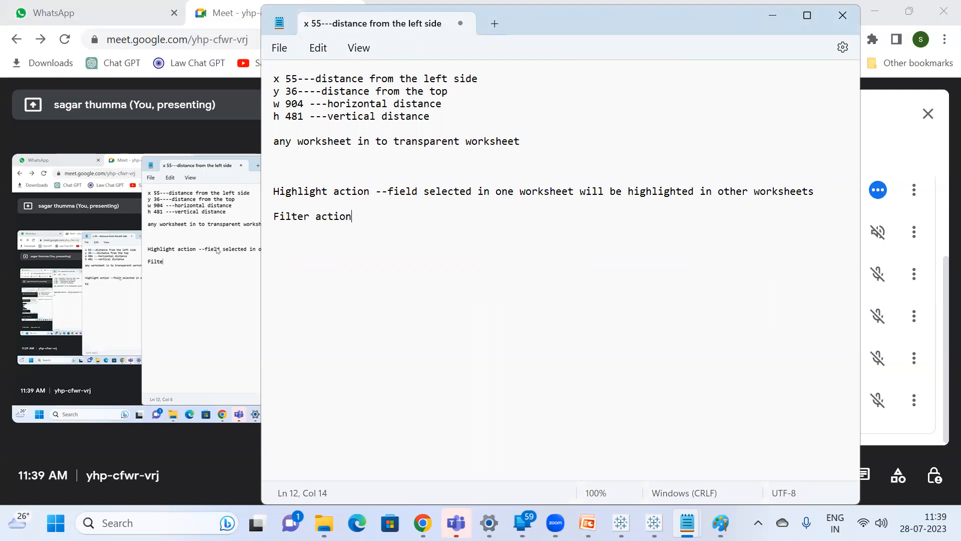
key(alt+Tab)
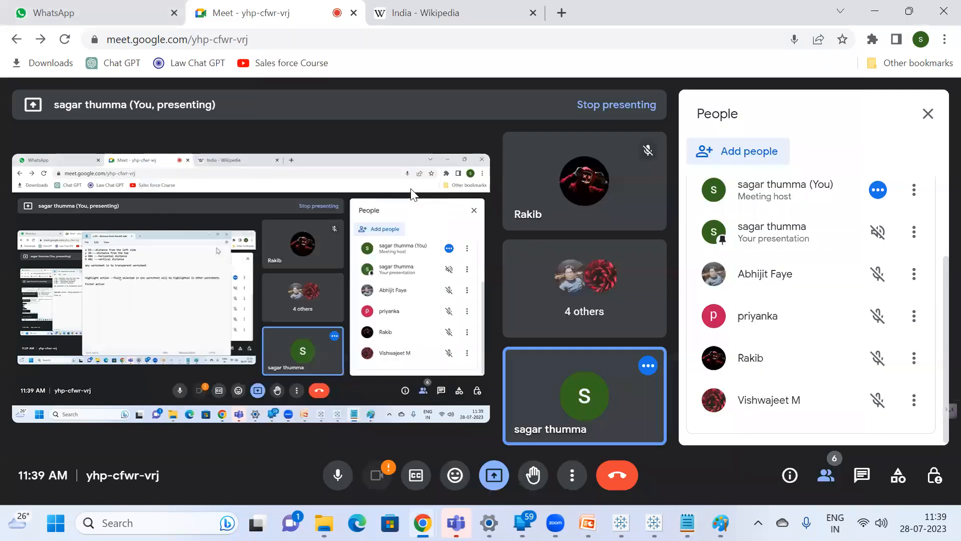
In the Notepad notes, extend the Filter action entry with "----any field value in one worksheet in other worksheet that field will be filtered".
key(alt+Tab)
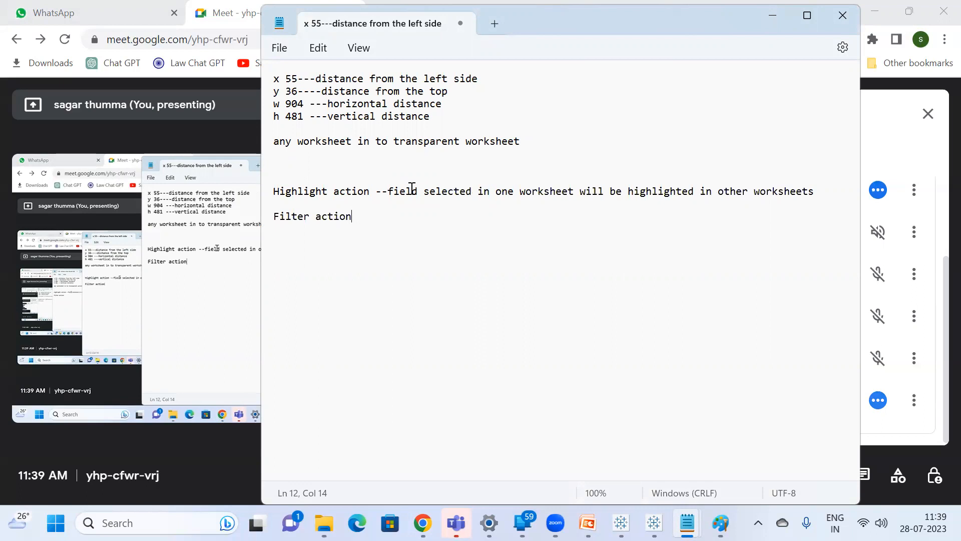
text(----any fi)
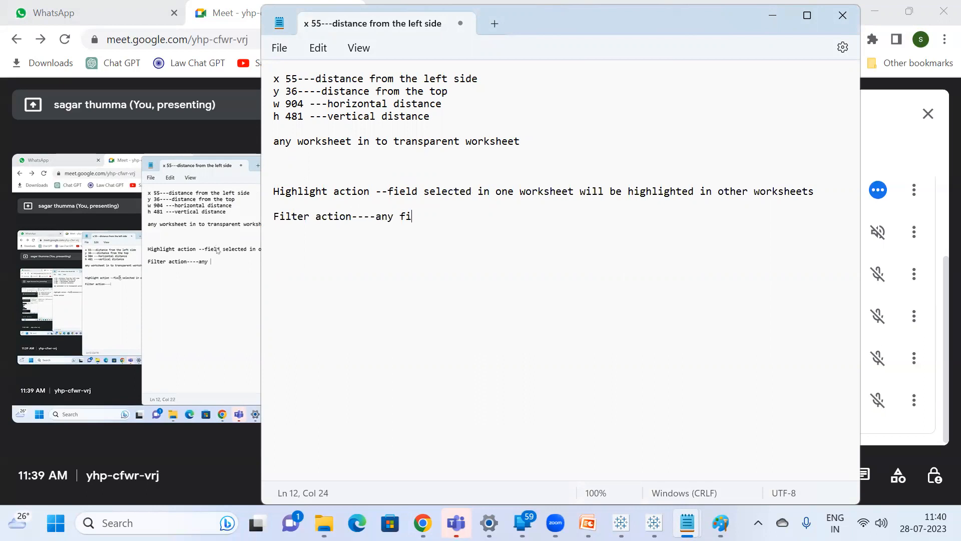
text(eld value )
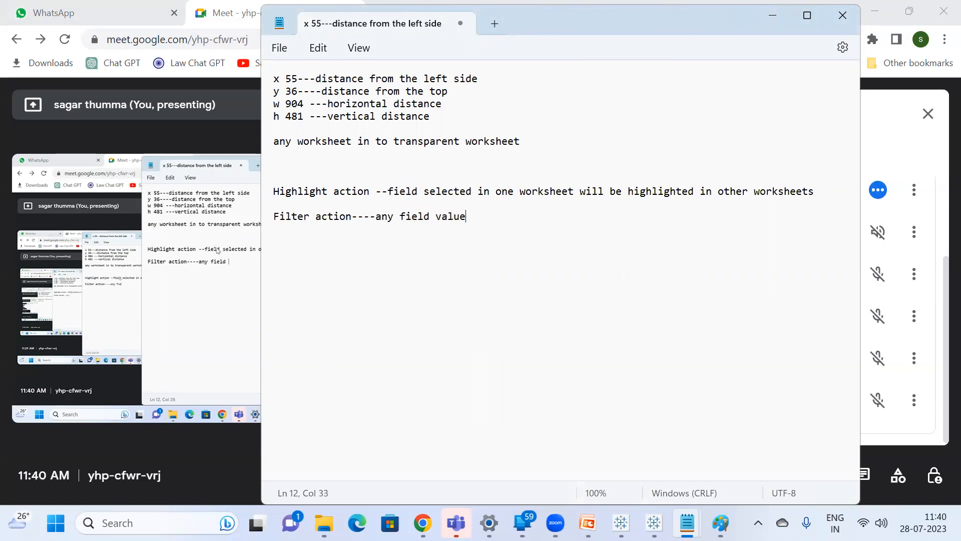
text(in one workshe)
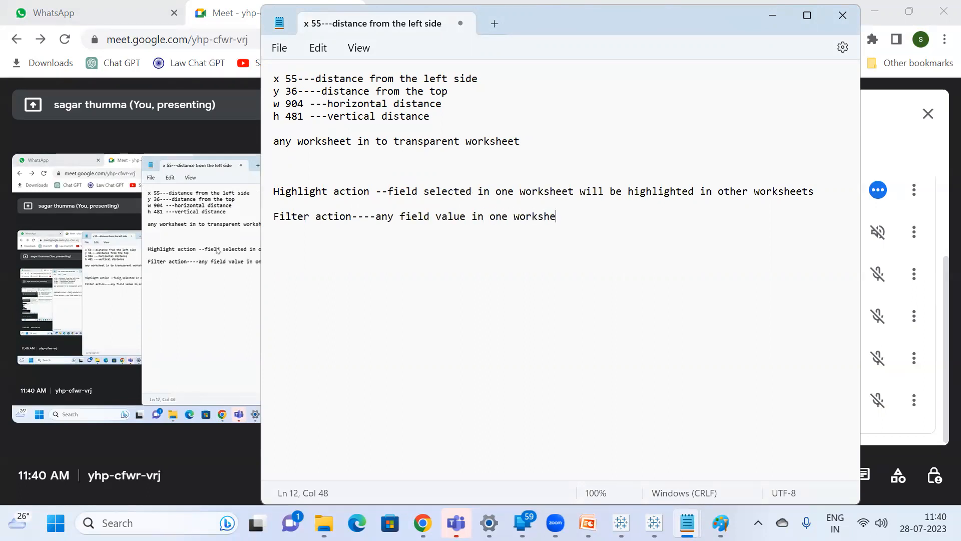
text(et in other worksheet in other work)
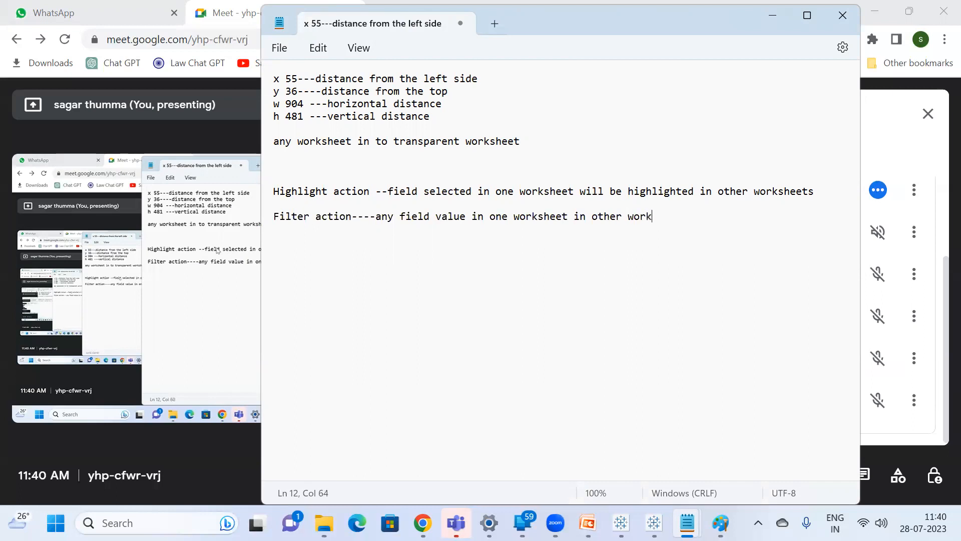
text(sheet that fiel)
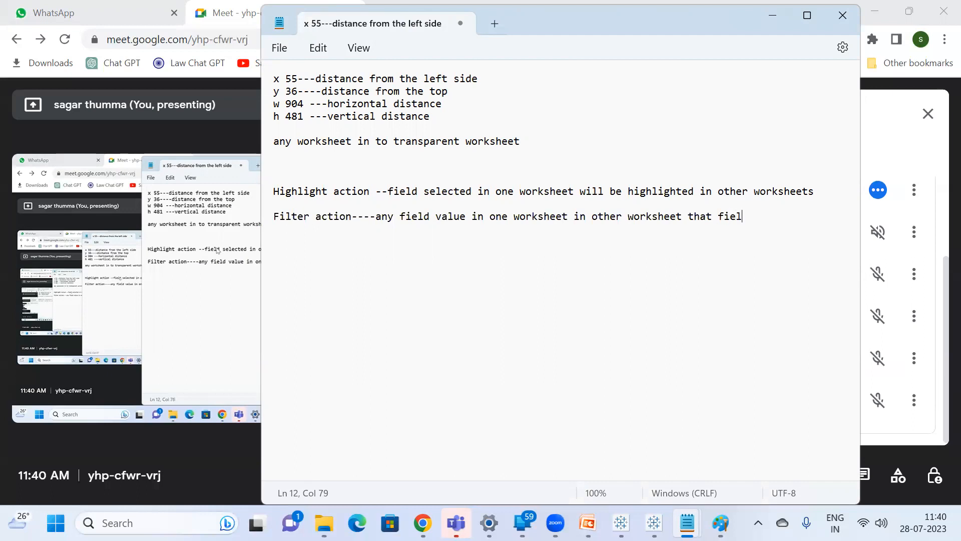
text(d will be filtered)
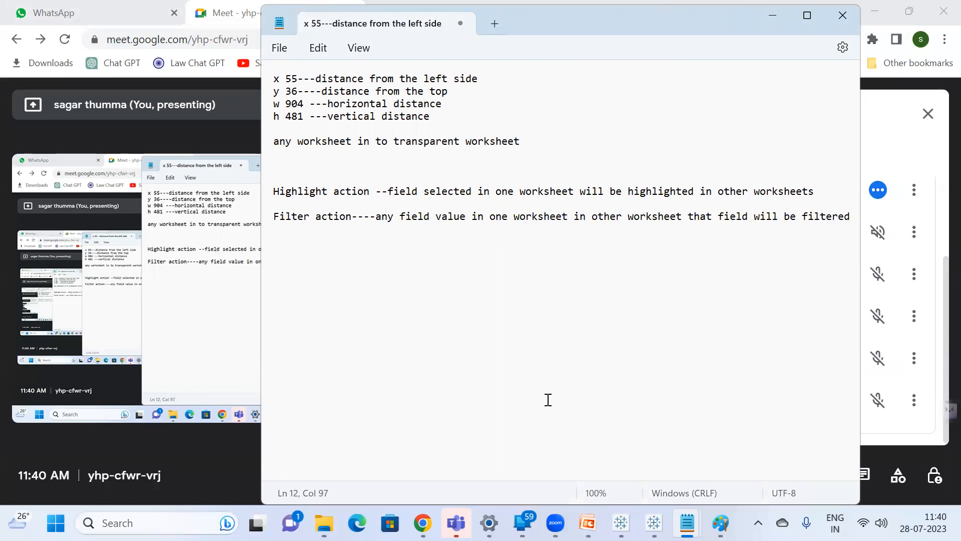
Switch to the Tableau training - Session11 presentation in PowerPoint and close it.
click(588, 523)
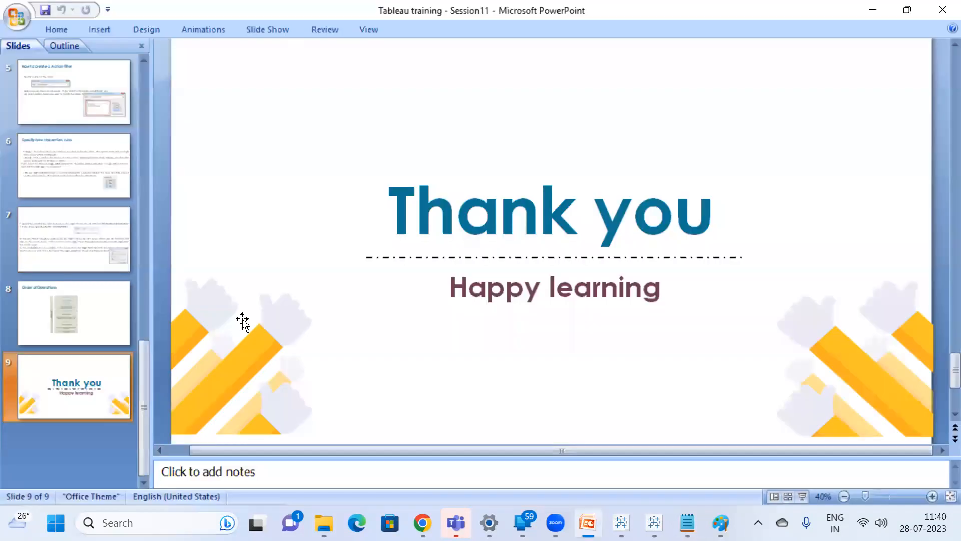
click(941, 10)
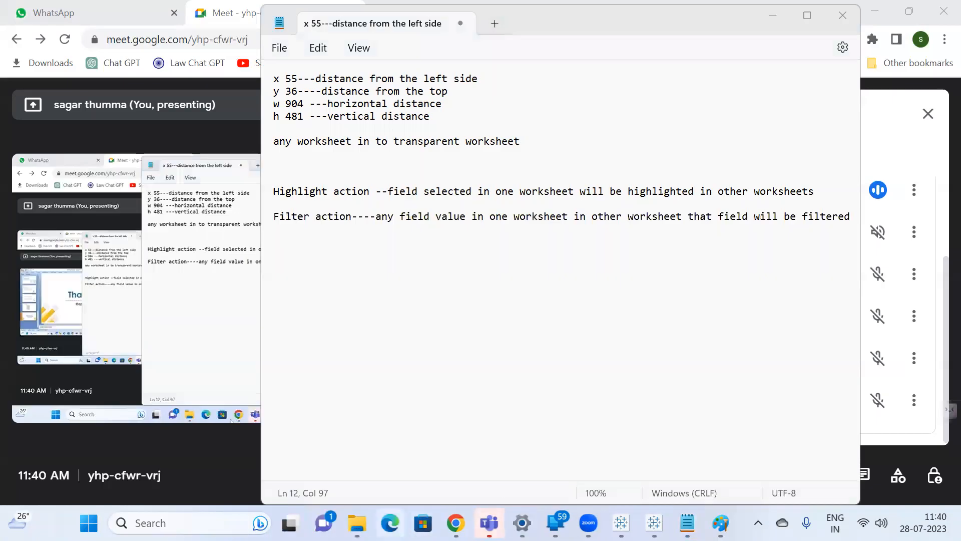
Open the Tableau training - Session12 presentation from the Classes folder and show its Learning Objectives and Types of Joins in Tableau slides.
mouse_move(357, 522)
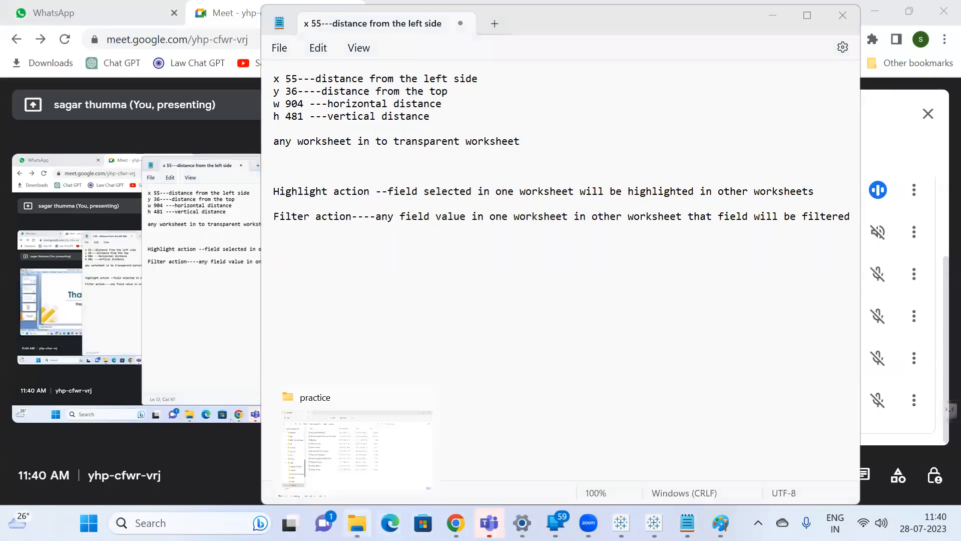
click(361, 476)
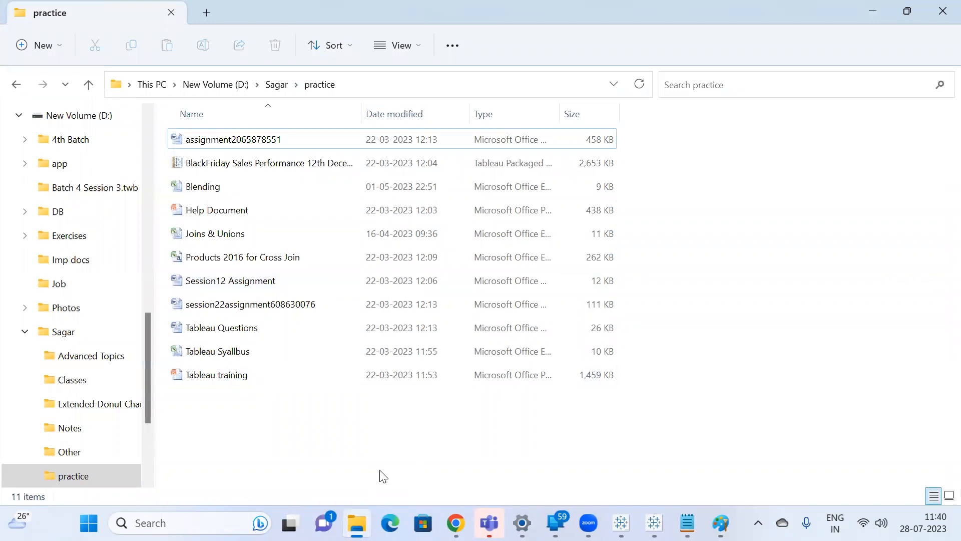
click(277, 84)
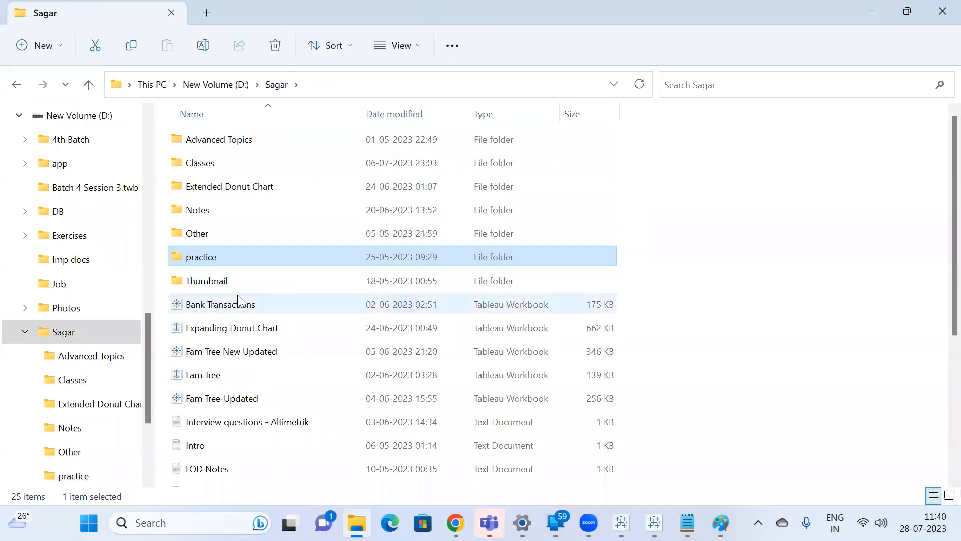
double_click(223, 166)
double_click(304, 401)
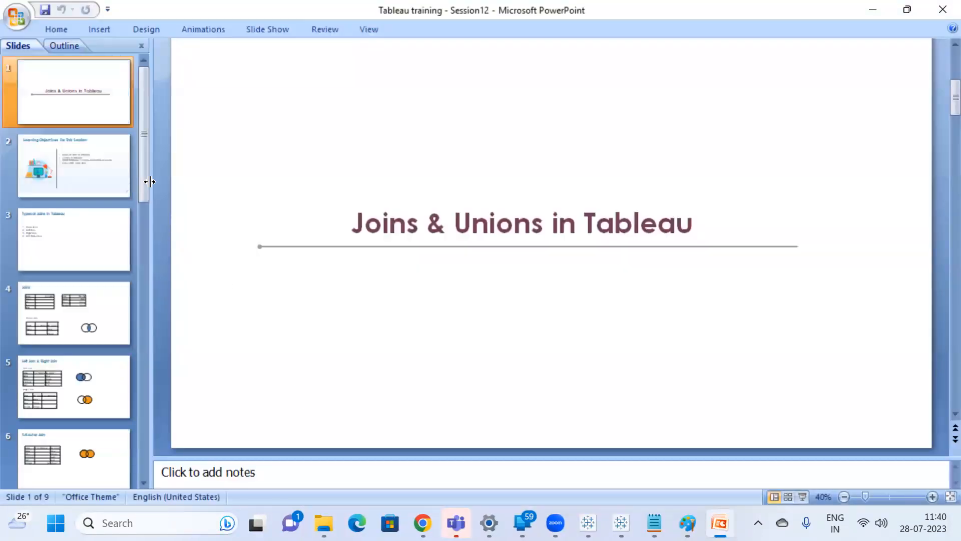
click(61, 161)
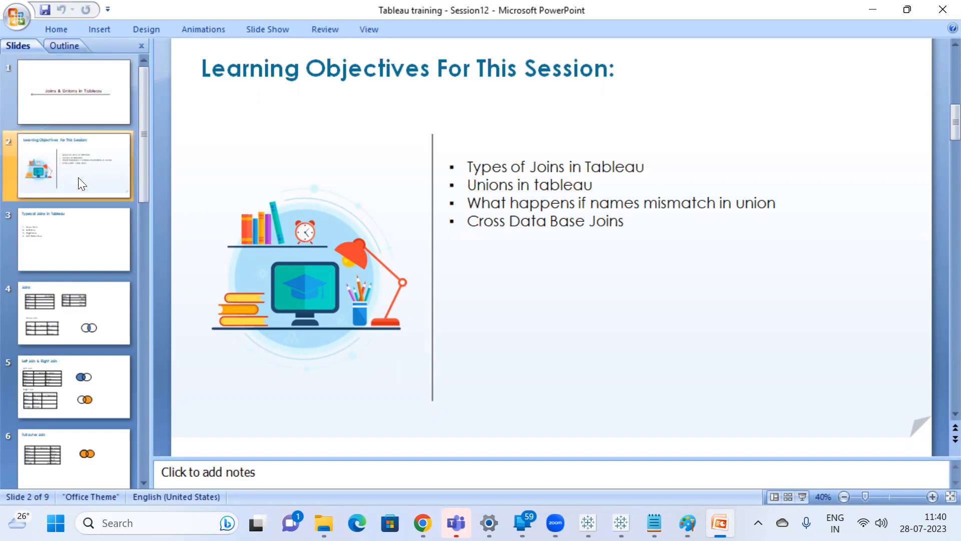
click(82, 232)
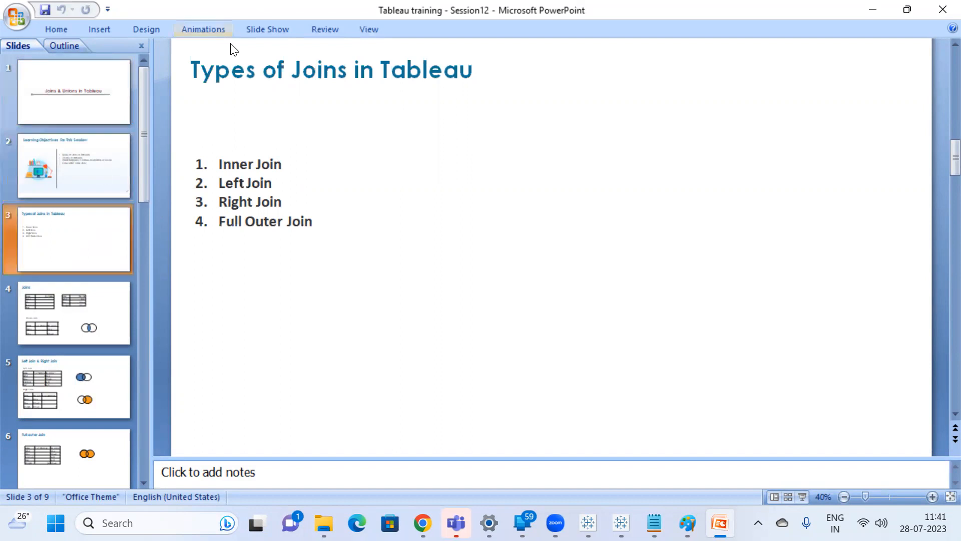
Switch to the Notepad notes on action filters and replace all of their text with "32 tables".
click(659, 510)
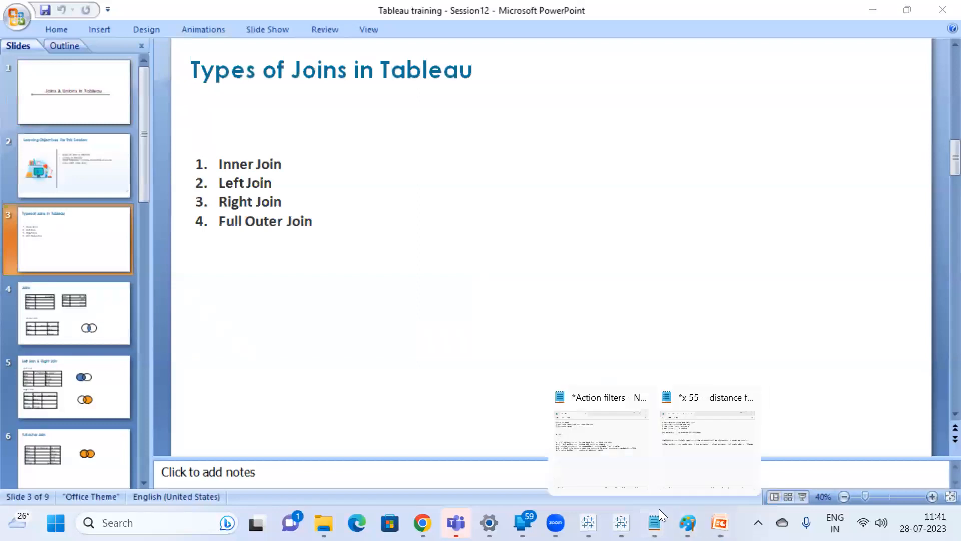
click(691, 444)
click(429, 213)
key(ctrl+a)
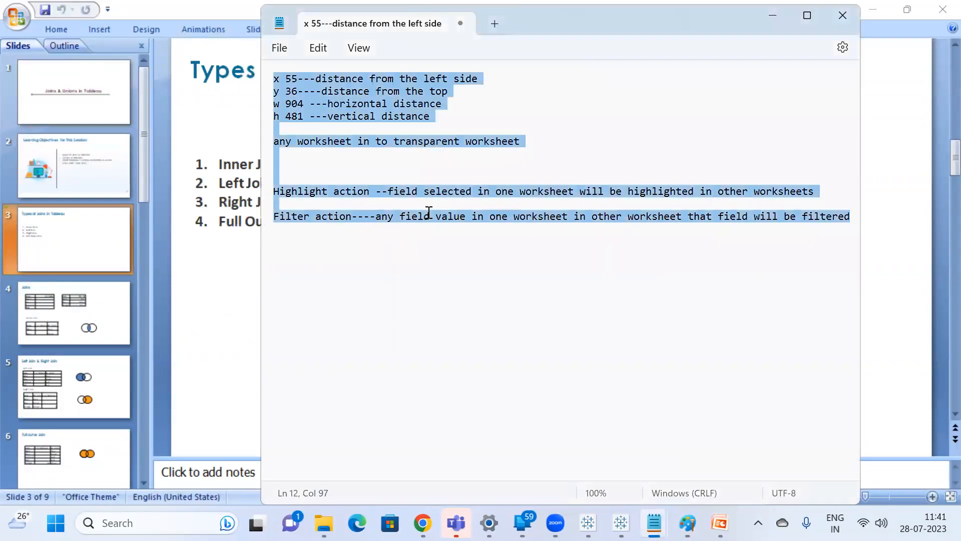
text(32 )
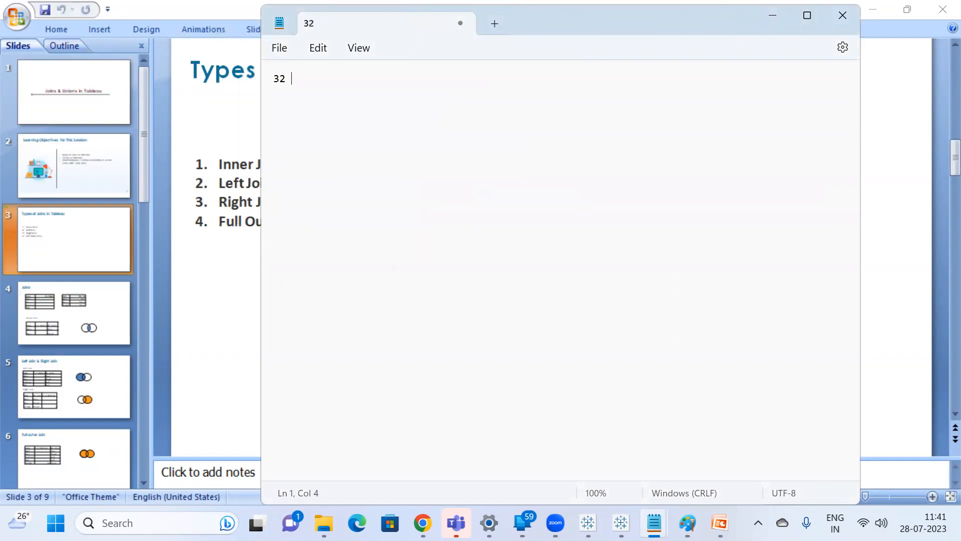
text(tables)
Add the line "a maximum of 32 tables in tableau" below "32 tables" in the Notepad notes, separated by a blank line.
key(Return)
key(Return)
text(a maximum)
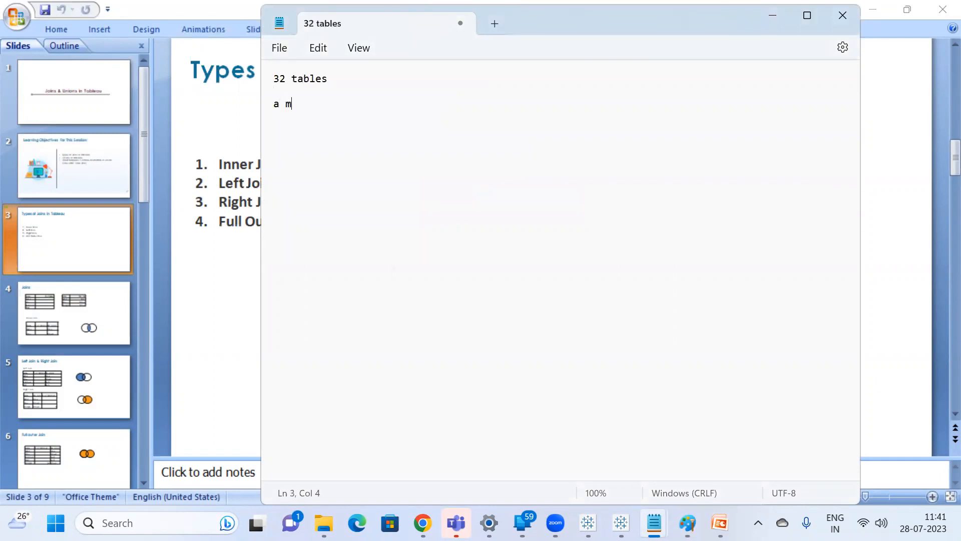
key(BackSpace)
text(m of 32 ta)
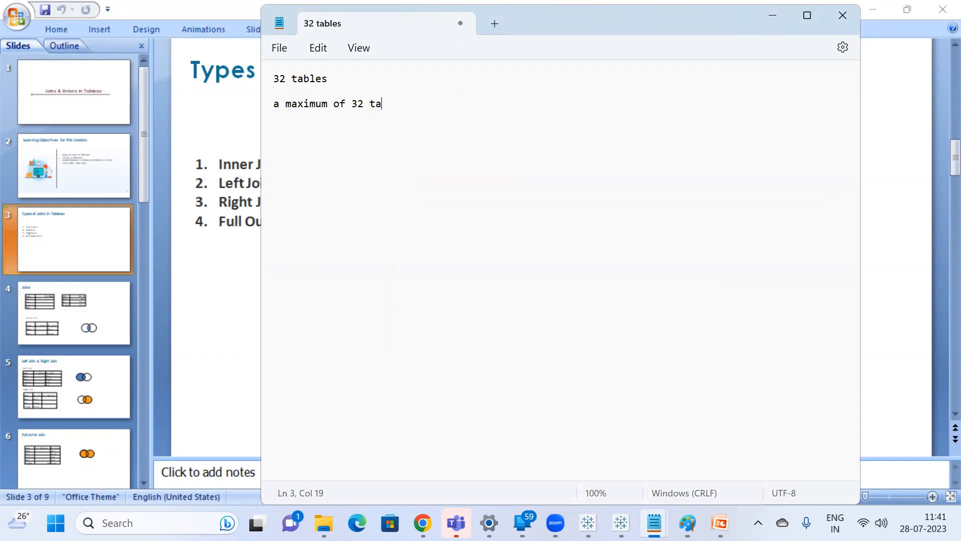
text(bles in tableau)
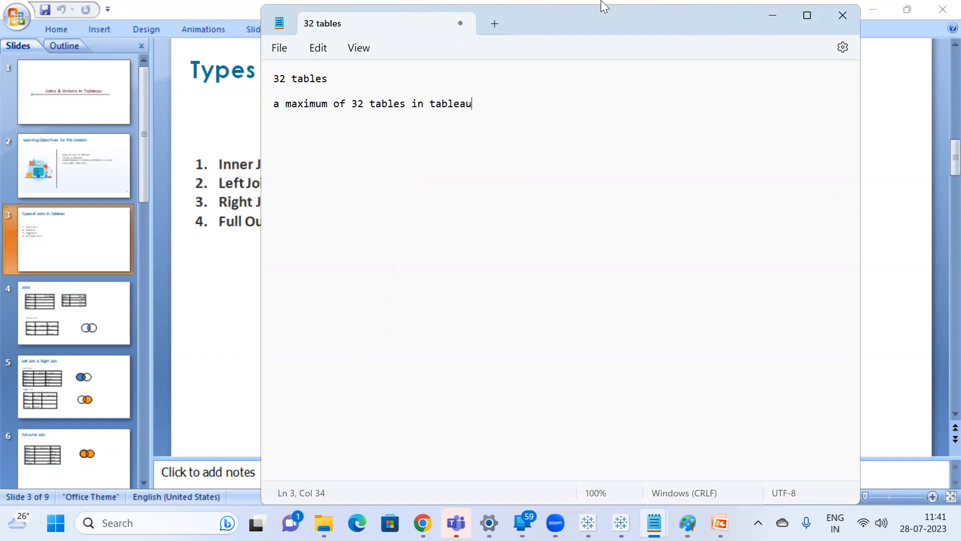
Switch to Tableau and add a new worksheet to the Expanding Donut Chart workbook and another to Book1.
mouse_move(555, 522)
click(589, 523)
click(621, 523)
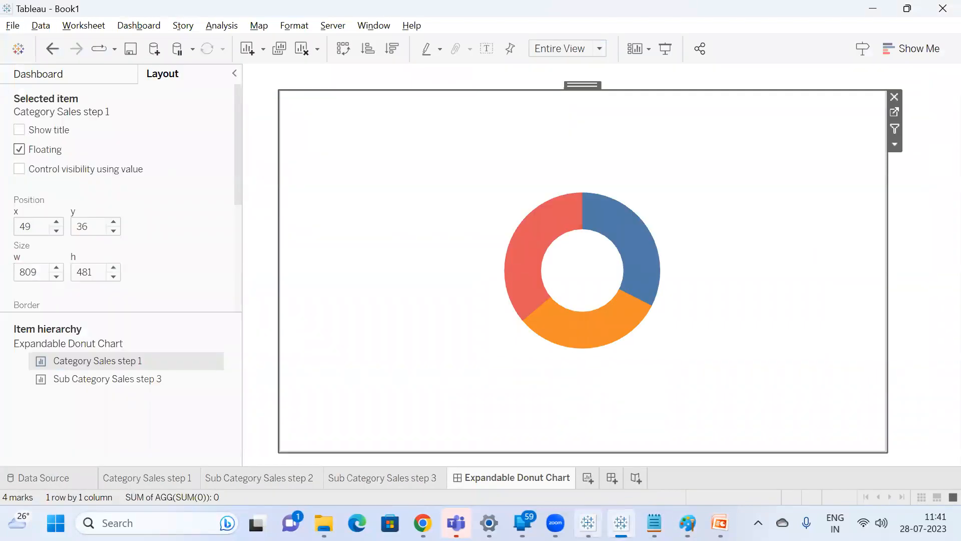
click(591, 520)
click(925, 481)
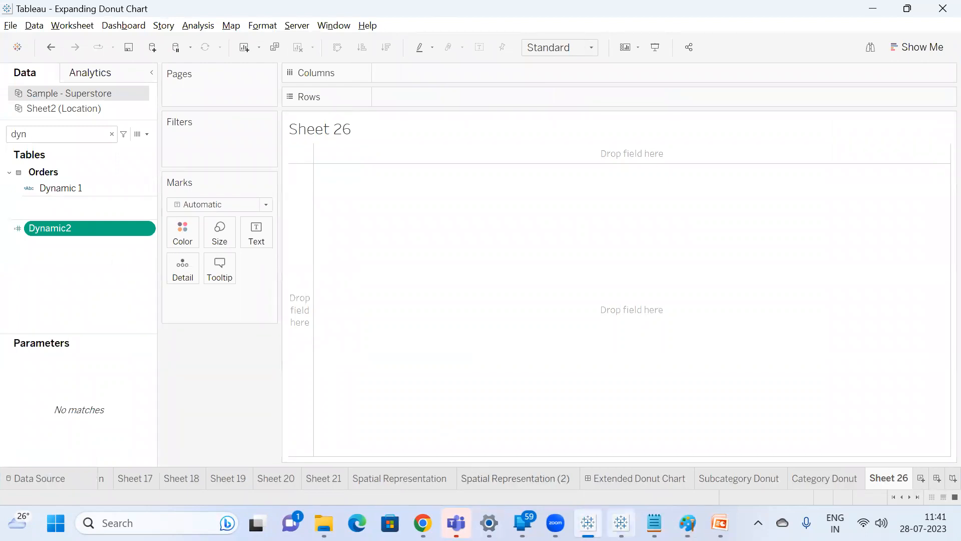
click(621, 523)
click(585, 479)
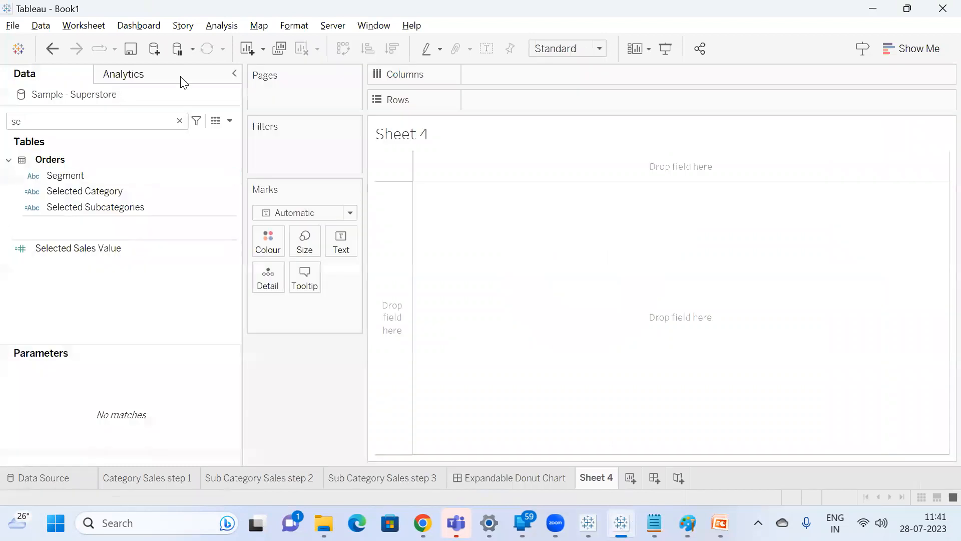
While adding an Excel data source, open the Joins & Unions workbook from the practice folder in Excel and dismiss the Document Recovery list.
click(153, 49)
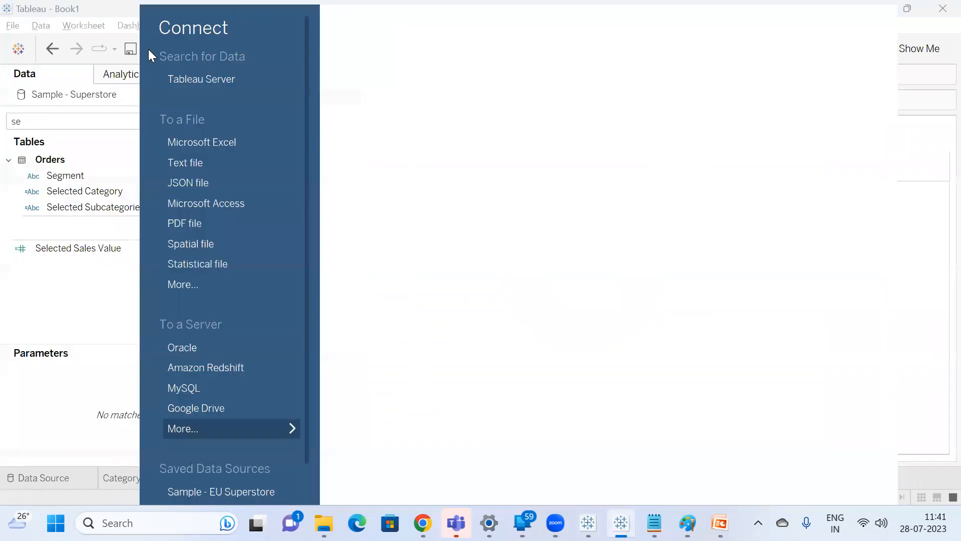
click(220, 143)
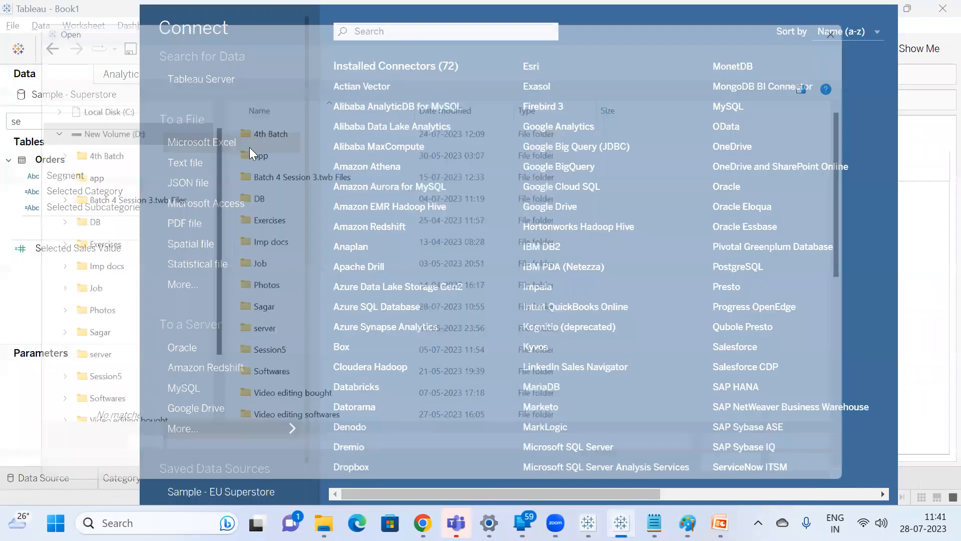
scroll(294, 217, down, 2)
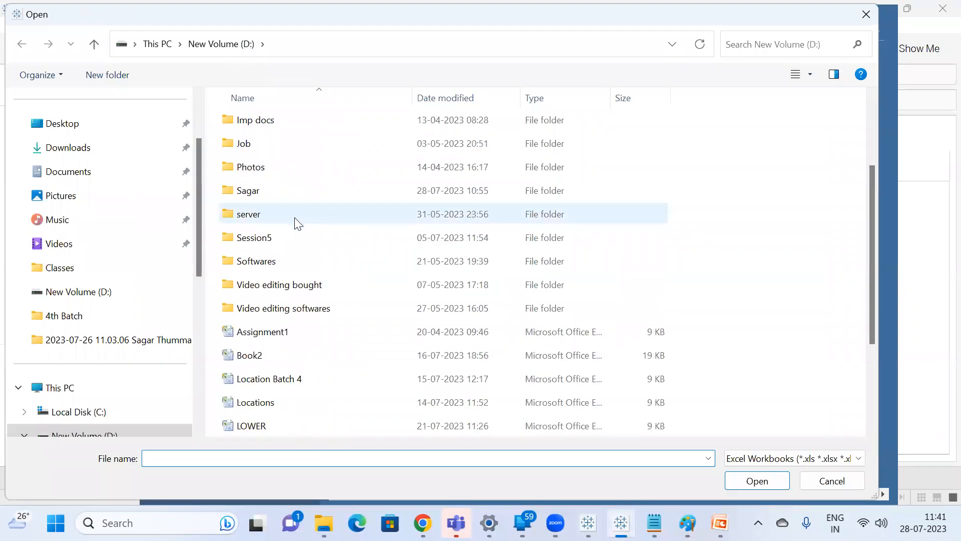
double_click(263, 189)
double_click(268, 239)
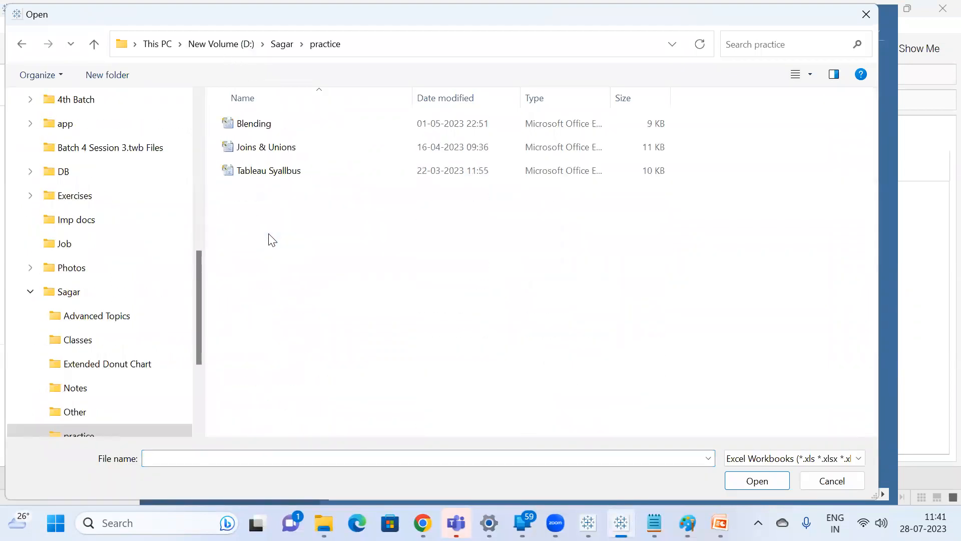
click(288, 149)
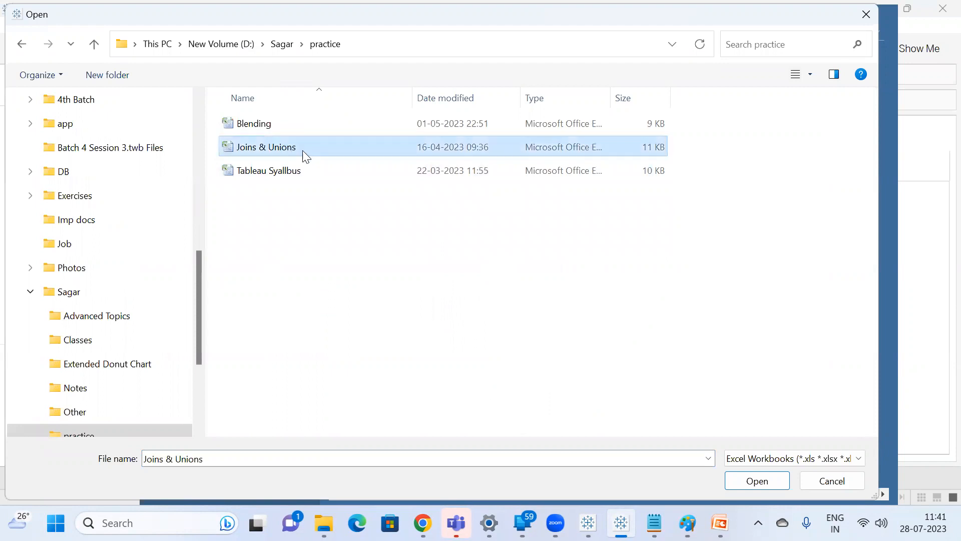
right_click(304, 150)
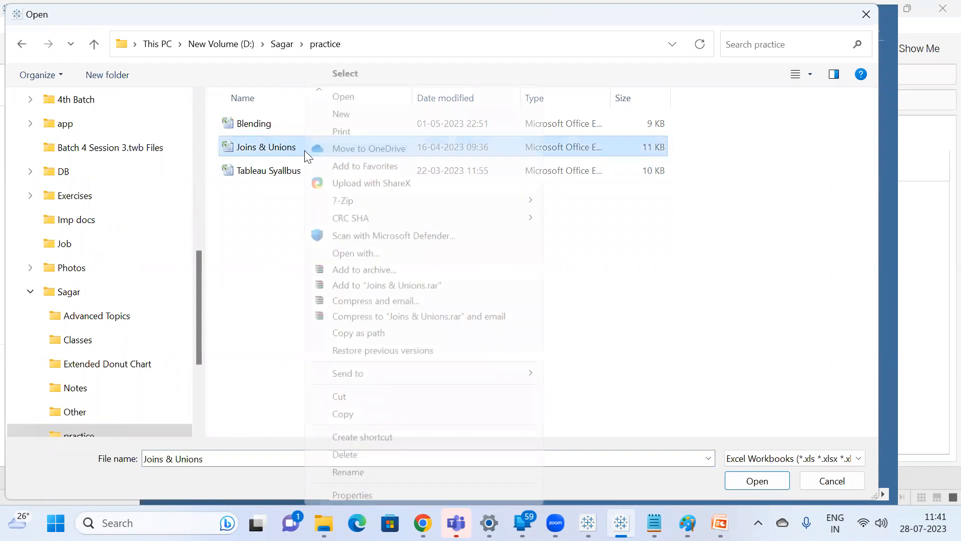
click(346, 97)
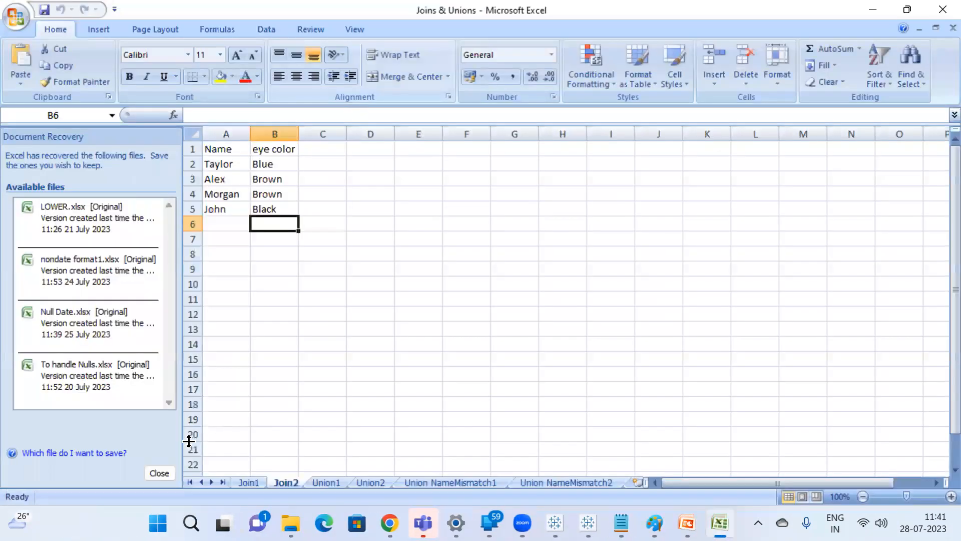
click(162, 473)
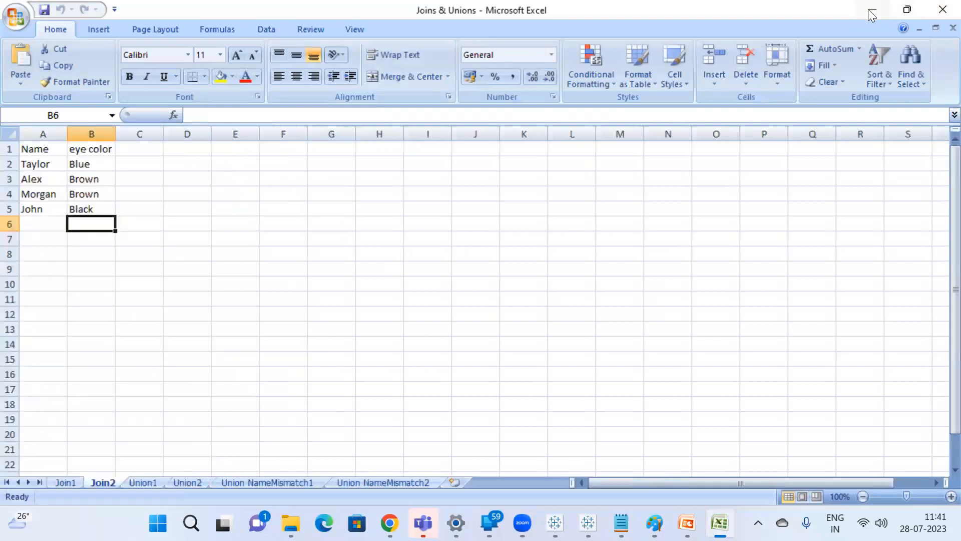
Return to the Tableau file selection and connect Book1 to the Joins & Unions workbook.
click(907, 9)
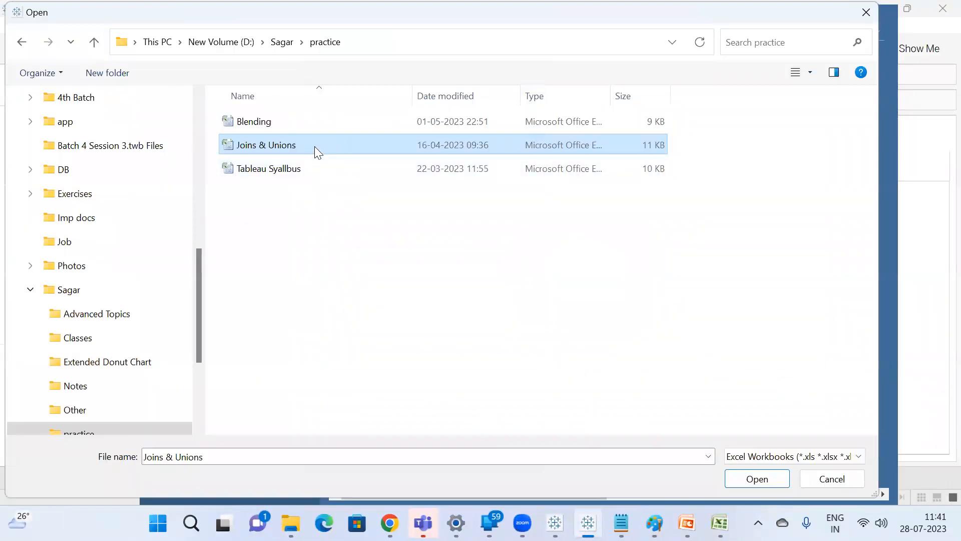
double_click(314, 146)
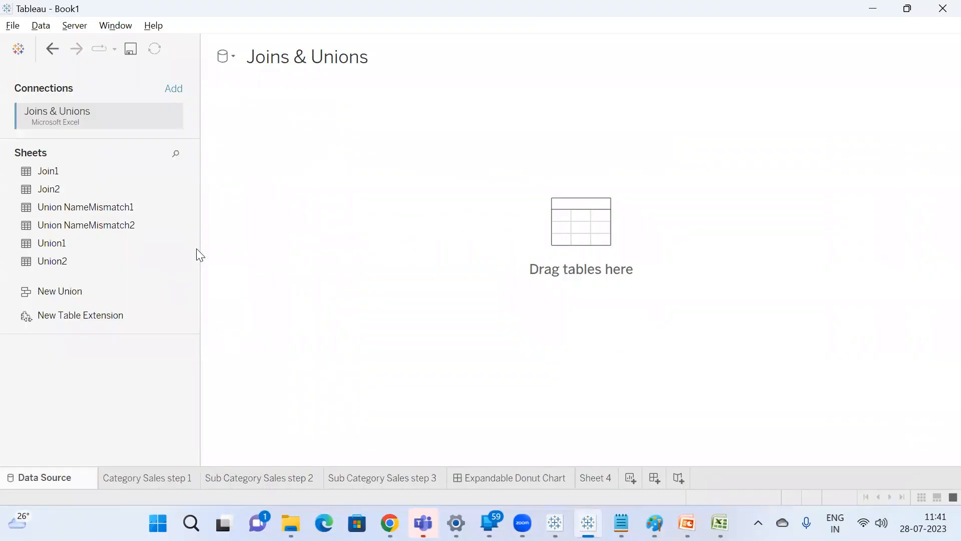
drag(63, 188, 63, 201)
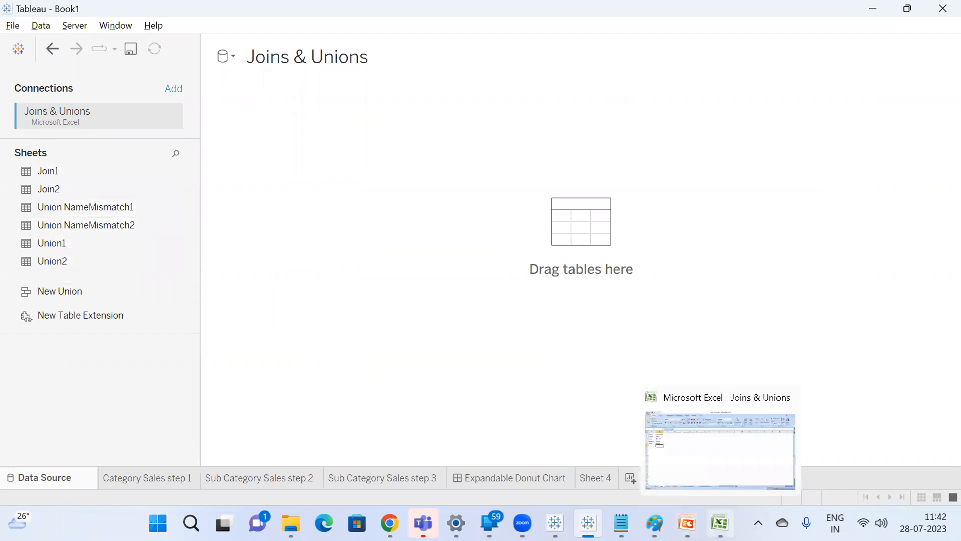
Switch to the Joins & Unions workbook in Excel and compare the tables on the Join1 and Join2 sheets.
click(720, 524)
click(65, 483)
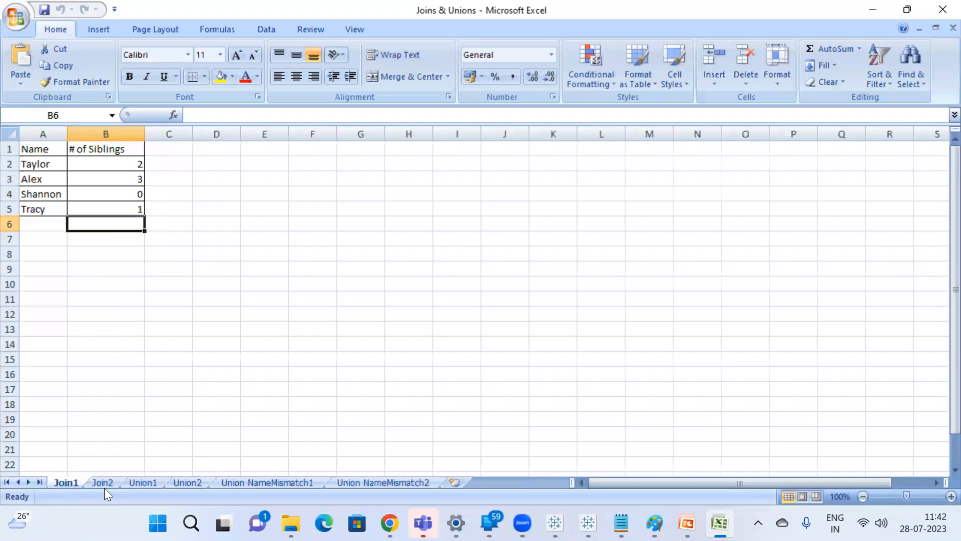
click(104, 484)
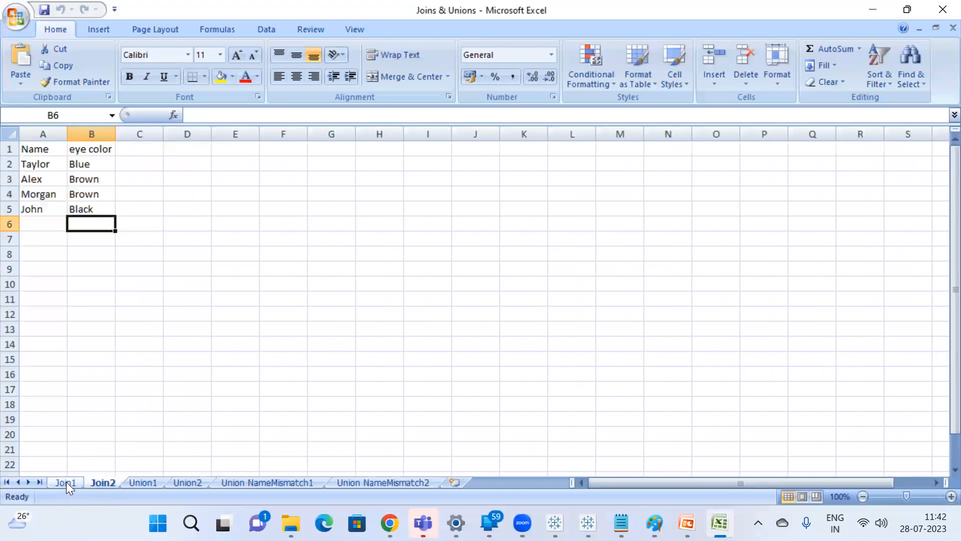
click(74, 481)
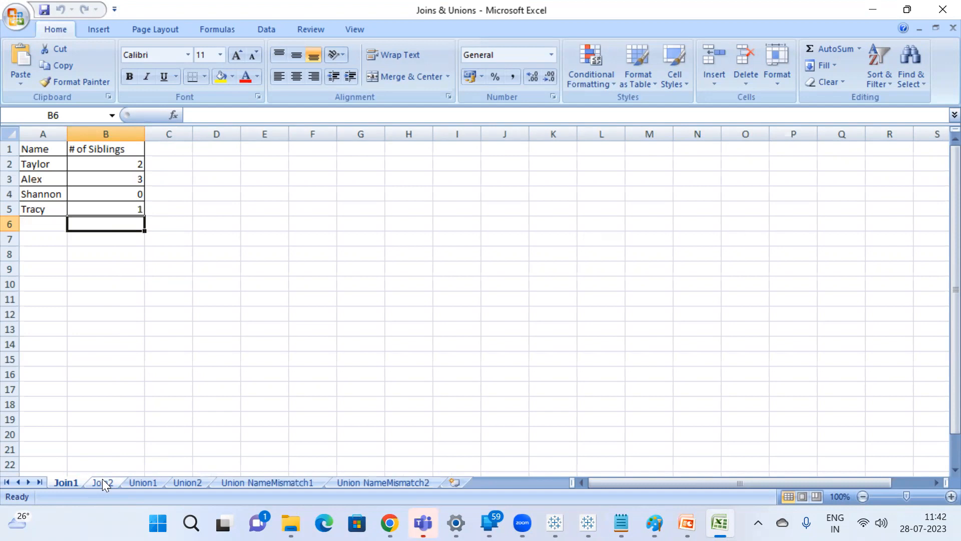
click(50, 271)
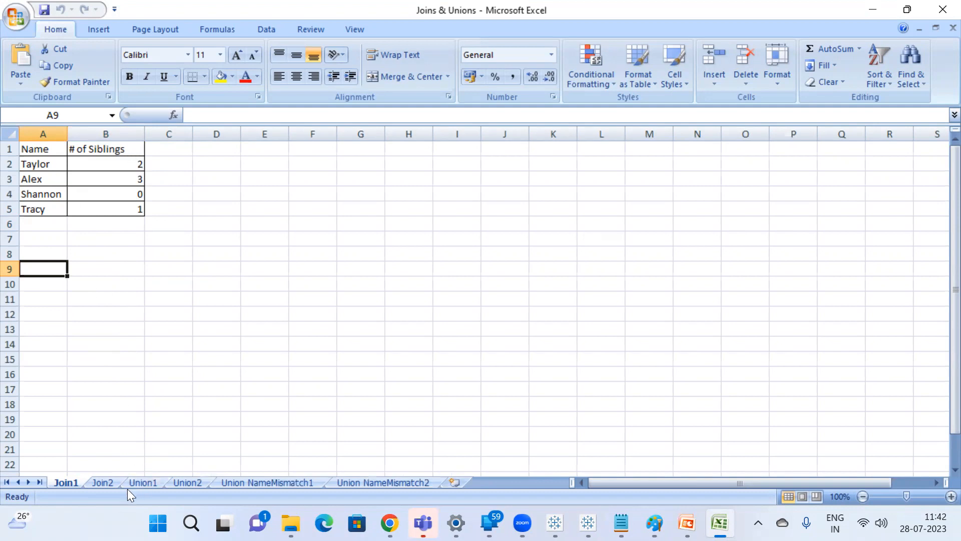
Fill the Name header in cell A1 with yellow on both the Join2 and Join1 sheets.
click(105, 482)
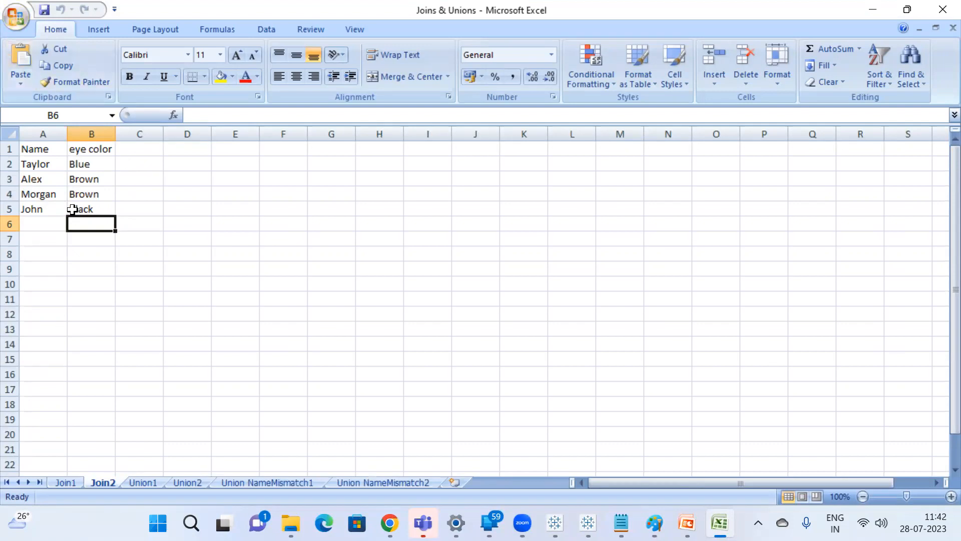
click(32, 149)
click(221, 78)
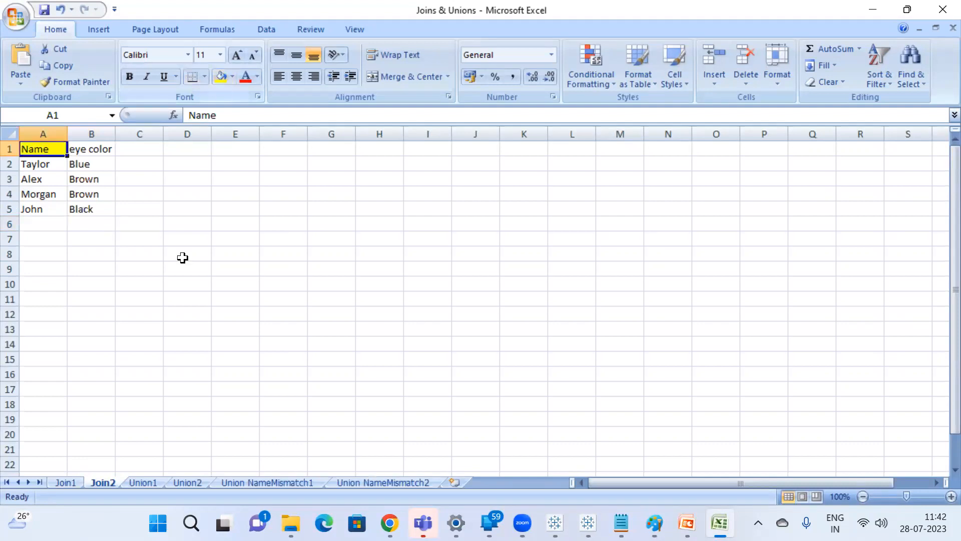
click(66, 482)
click(40, 149)
click(222, 75)
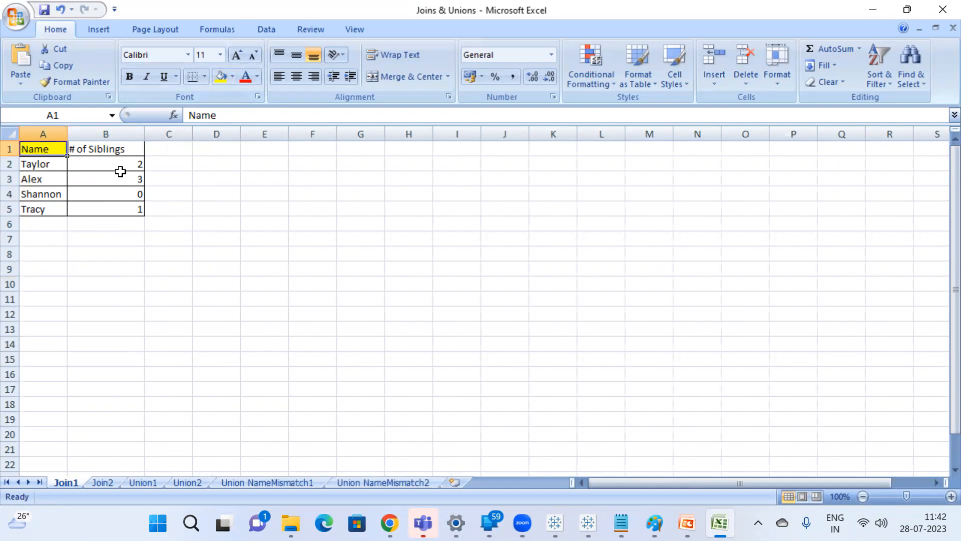
Compare the first record's sibling value on Join1 with its eye color on Join2.
click(137, 166)
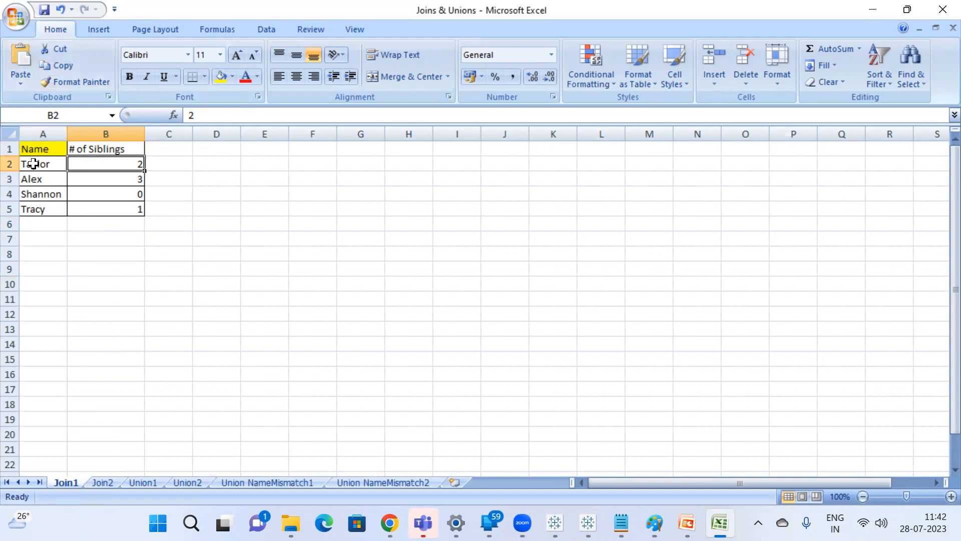
click(103, 483)
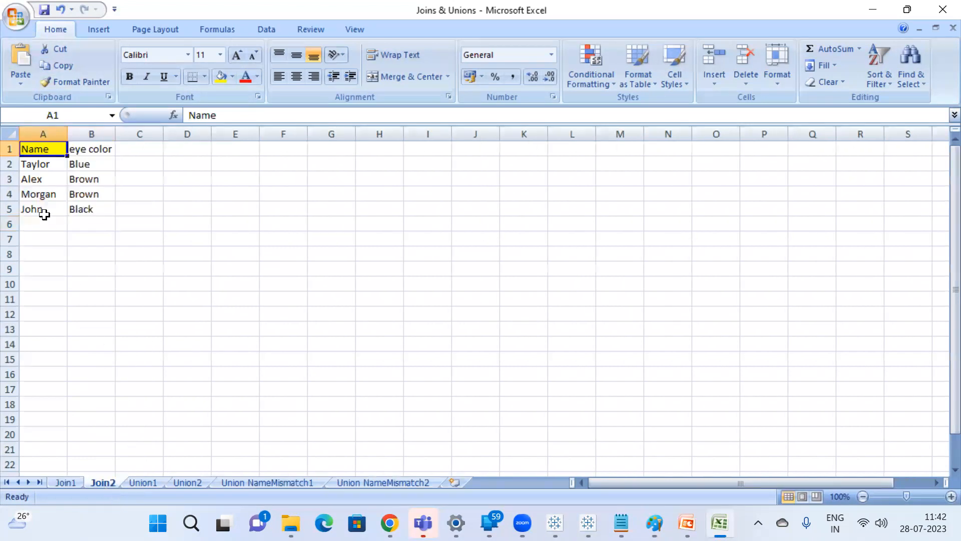
click(39, 167)
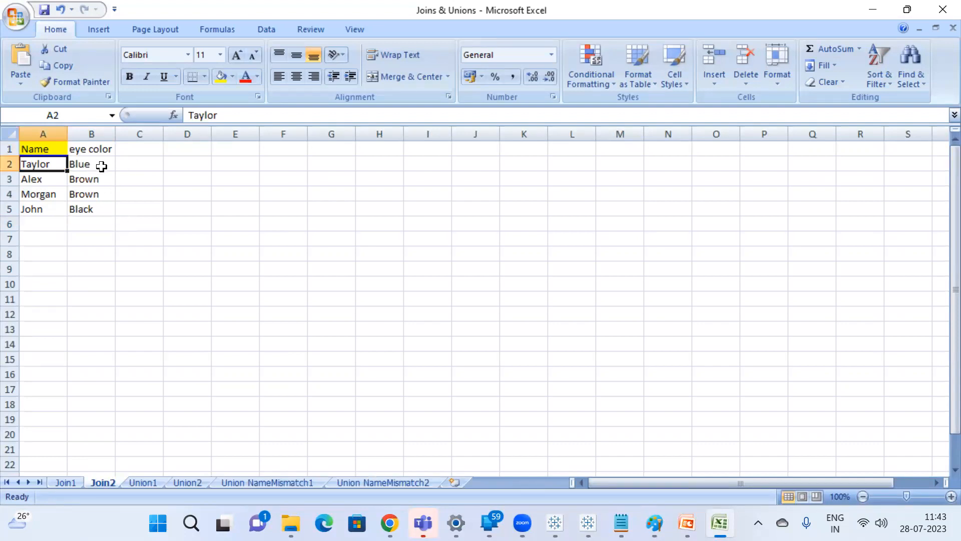
click(65, 483)
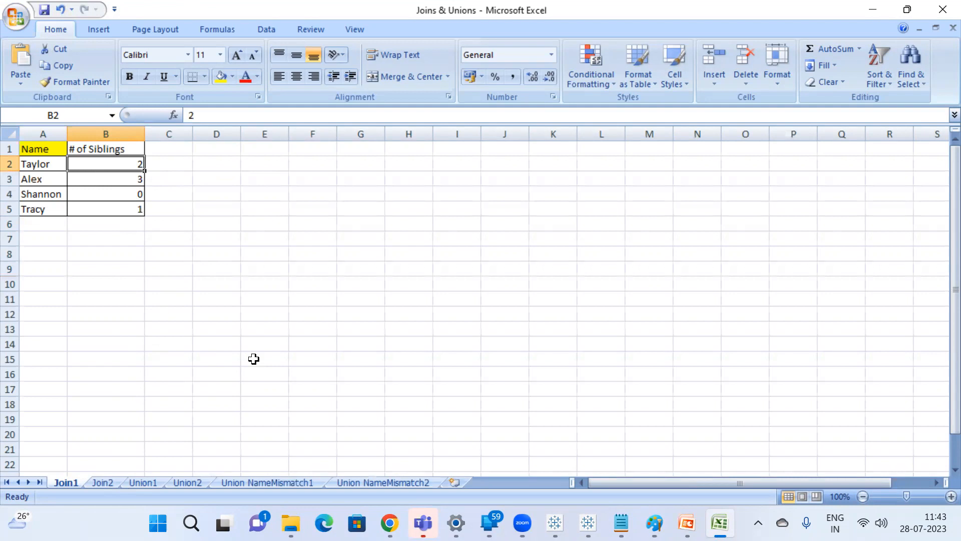
Copy the Join2 table in A1:B5 and paste it into the Join1 sheet starting at cell D1.
click(111, 481)
click(166, 294)
drag(27, 153, 86, 211)
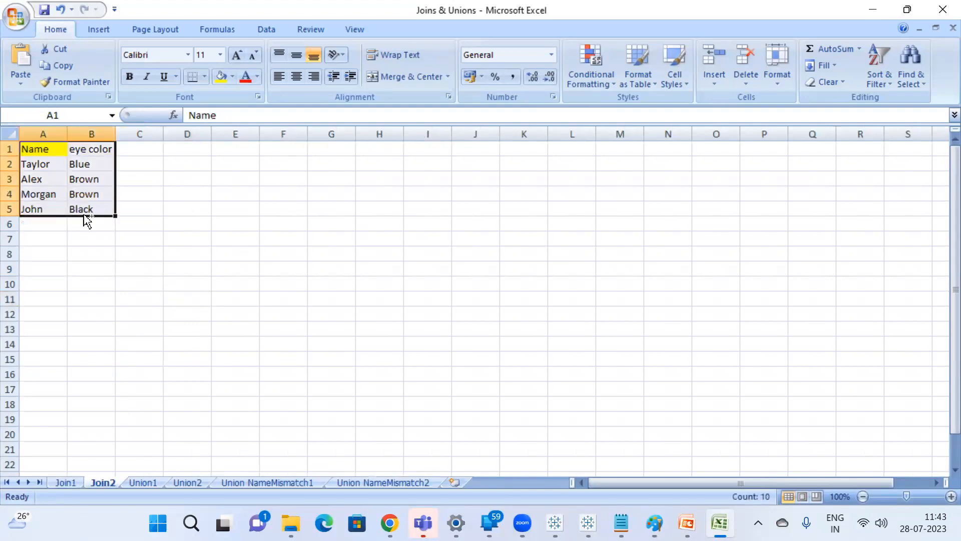
key(ctrl+c)
click(66, 482)
click(253, 174)
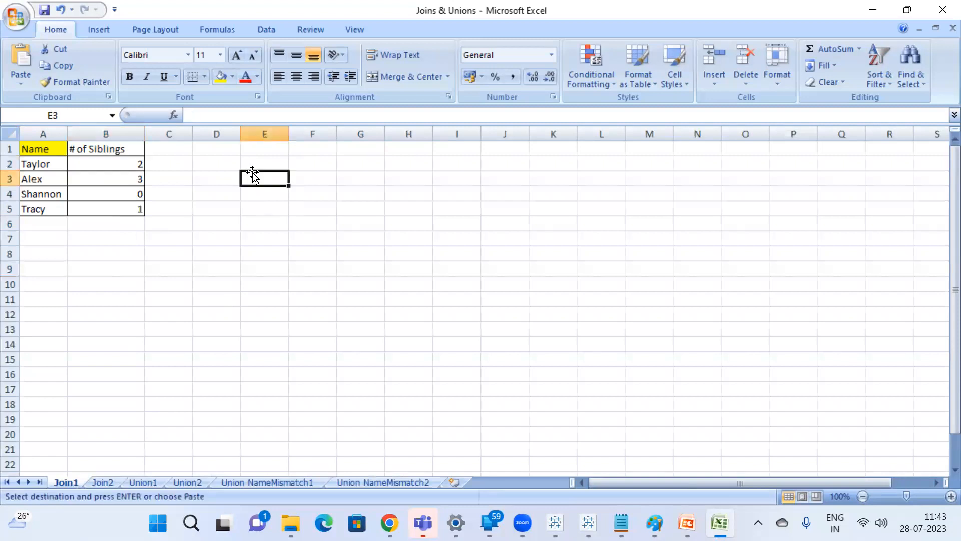
click(224, 149)
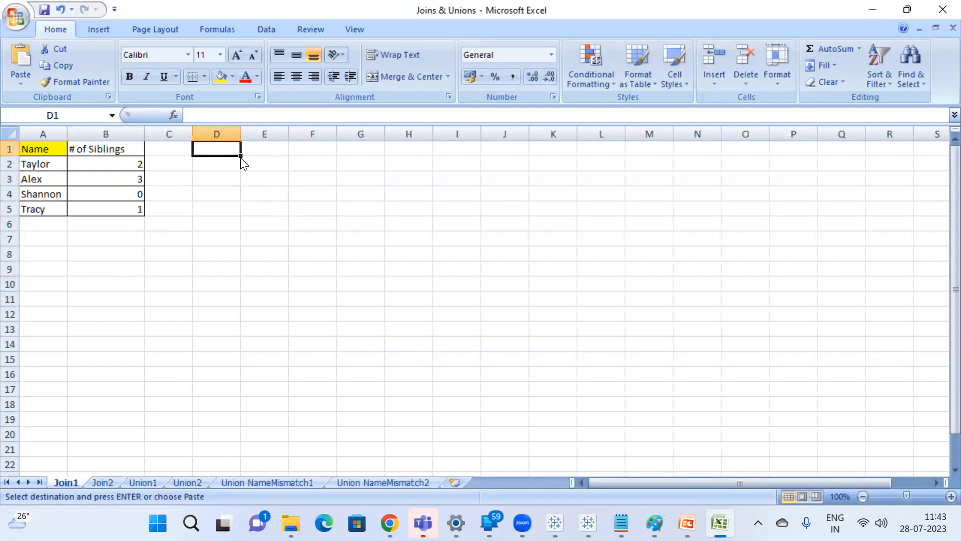
key(ctrl+v)
Apply all borders to the pasted eye color table in D1:E5 on the Join1 sheet.
click(263, 253)
drag(219, 149, 275, 206)
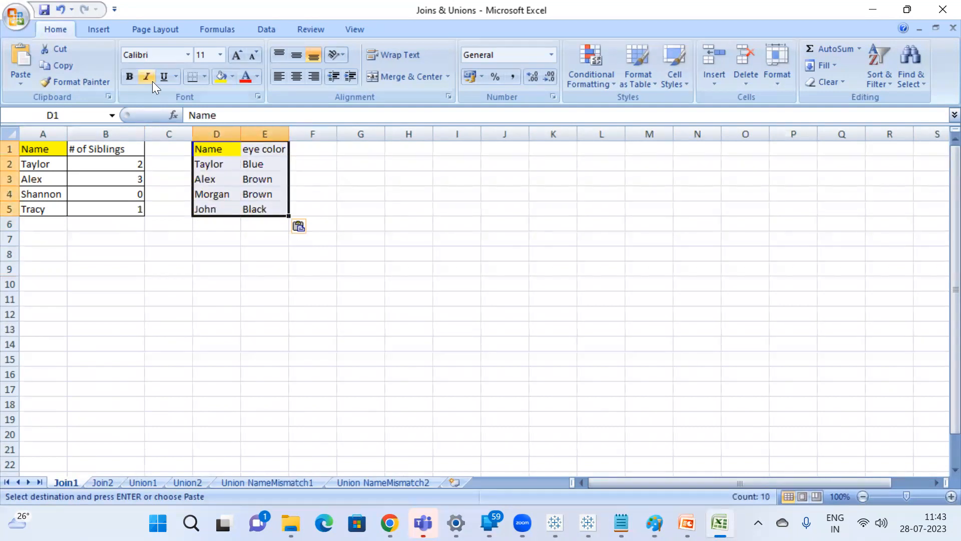
click(205, 77)
click(229, 196)
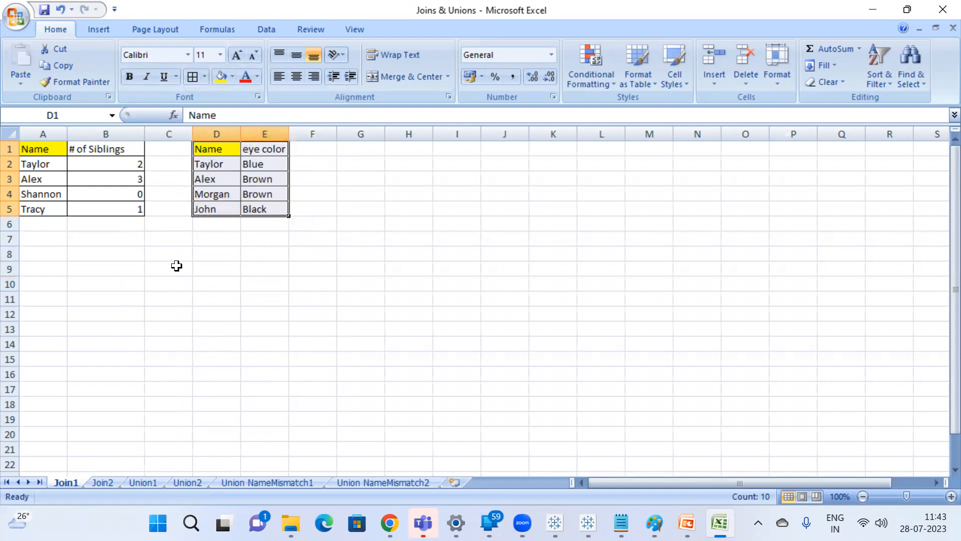
Insert a blank column at column C on Join1 to widen the gap between the two tables.
click(282, 267)
right_click(171, 136)
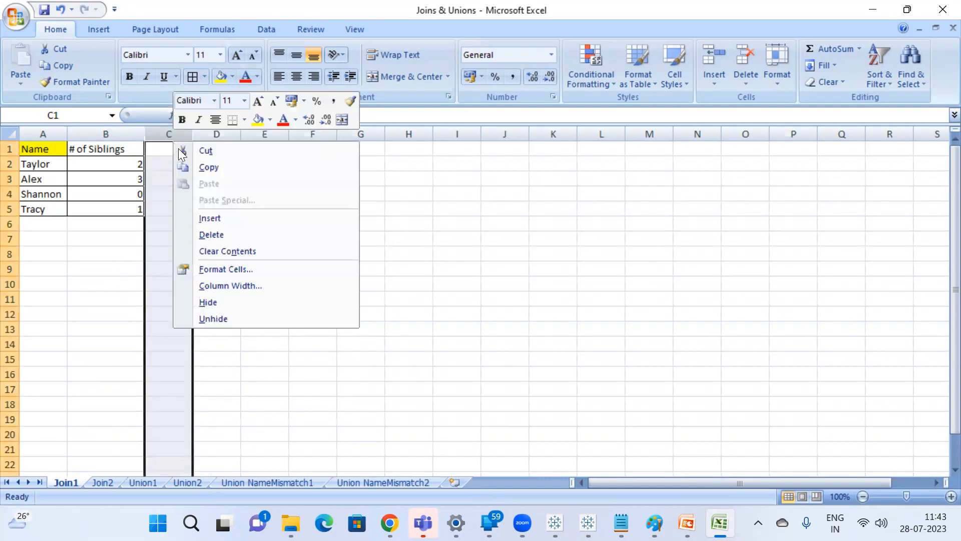
click(225, 218)
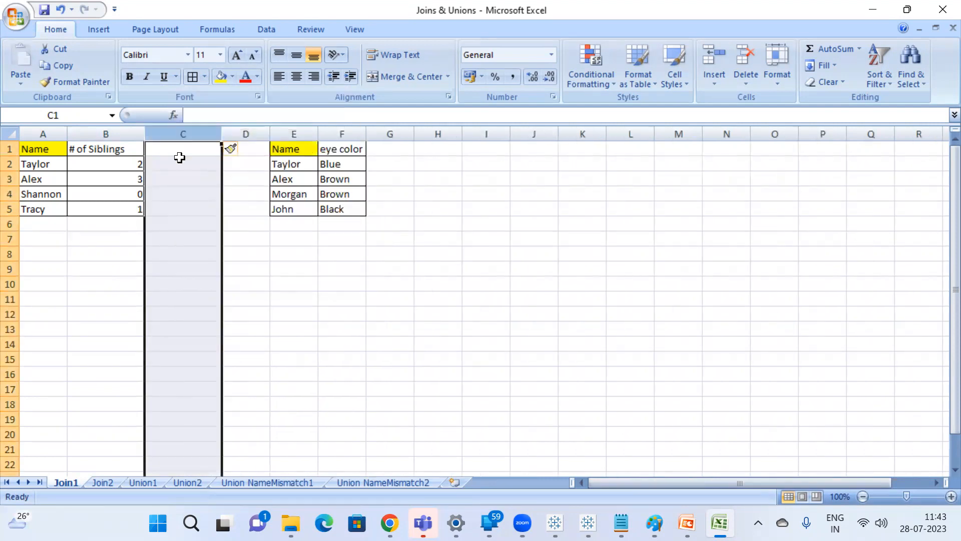
Add a Table Name column in C1:C5 beside the siblings table, filling each of its four records with Join 1.
click(186, 146)
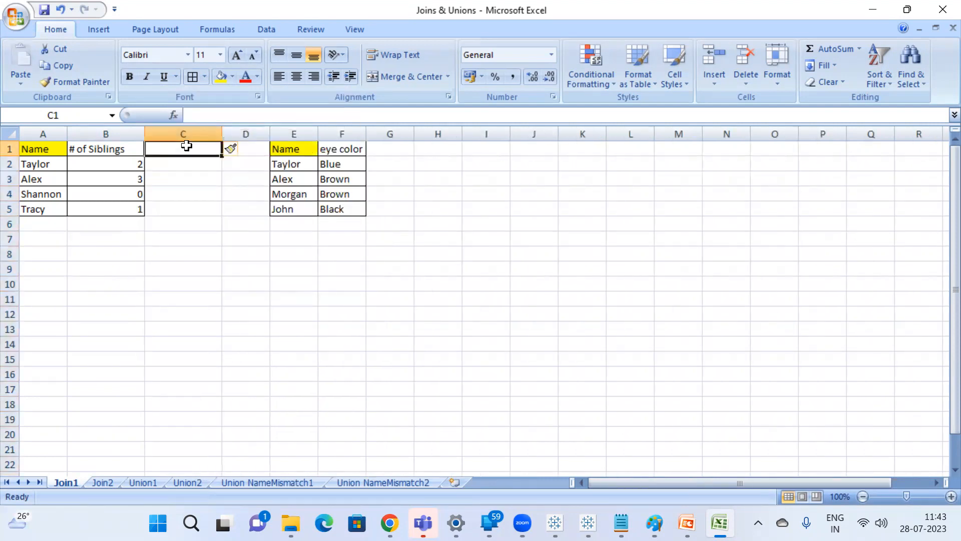
text(Table Name)
key(Return)
text(Join)
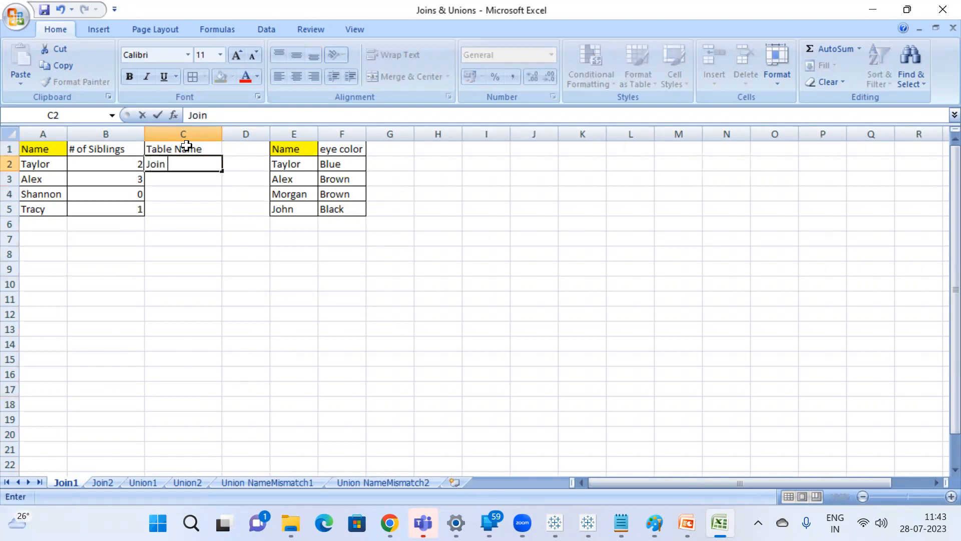
text( 1)
key(Return)
key(Return)
text(j)
key(Return)
text(j)
key(Return)
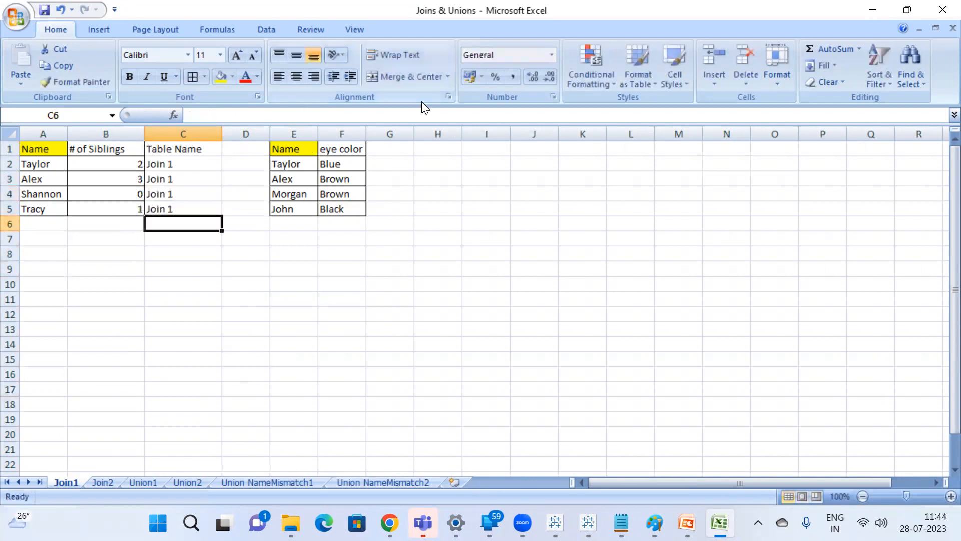
Add a Table Name column in G1:G5 beside the eye color table, filling each of its four records with Join2.
click(393, 148)
text(Table Name)
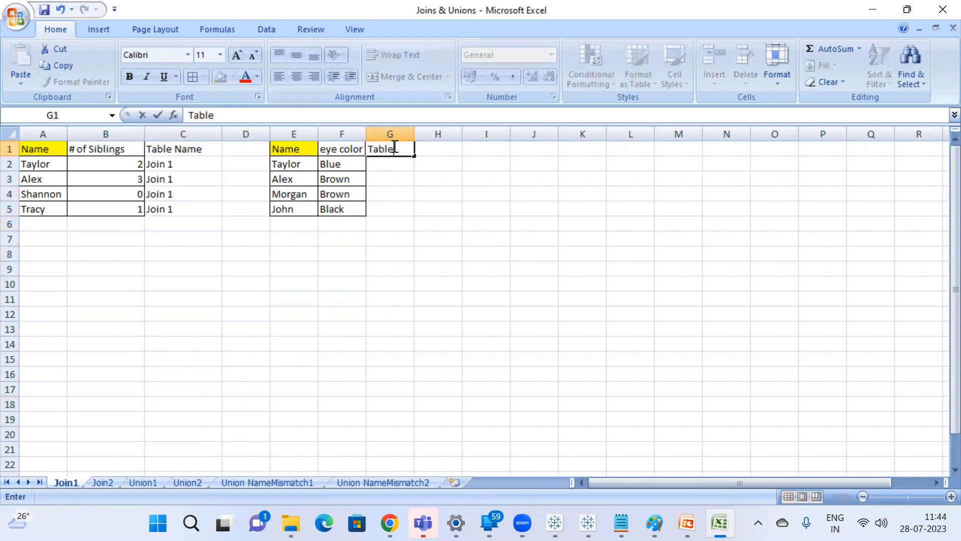
key(Return)
text(Jo)
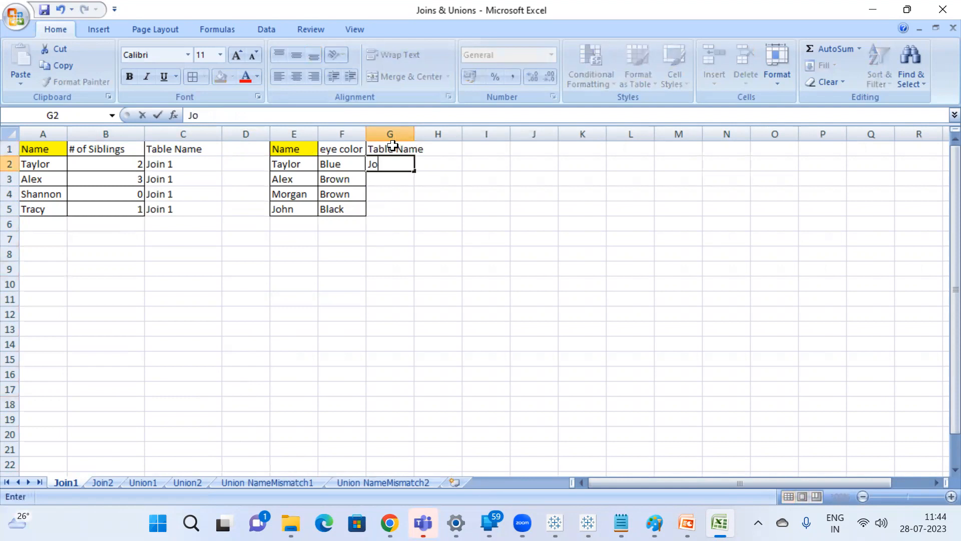
text(in2)
key(Return)
text(j)
key(Return)
text(j)
key(Return)
text(j)
key(Return)
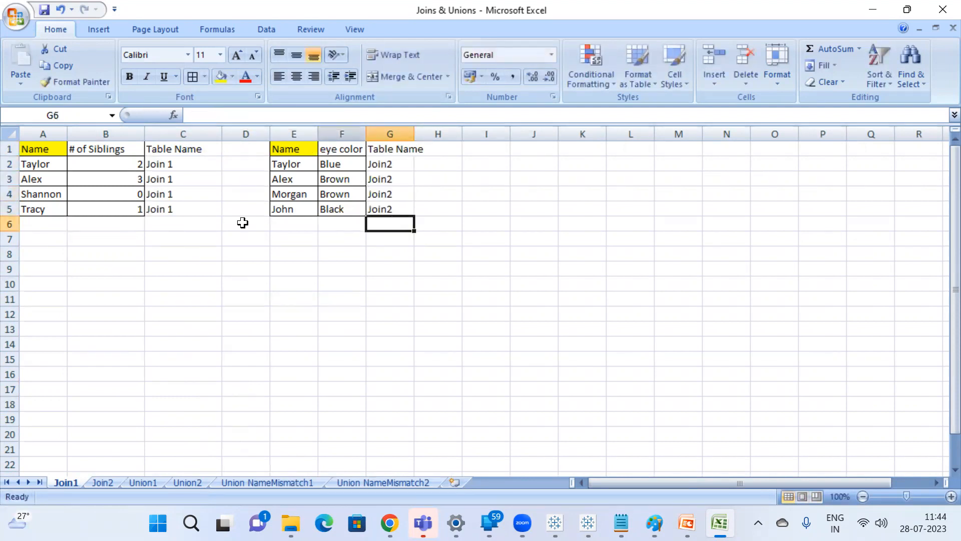
Apply all borders to both tables, A1:C5 and E1:G5, and autofit the width of column G.
click(42, 147)
drag(41, 147, 210, 208)
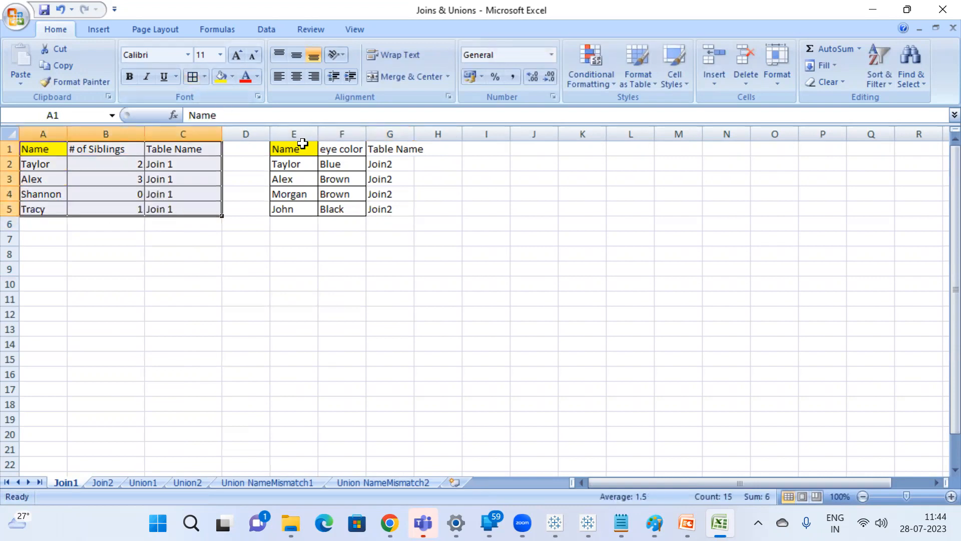
drag(302, 144, 393, 200)
click(195, 84)
double_click(415, 134)
Merge and center cells E9:J9 and enter the heading Left Join.
drag(294, 269, 552, 275)
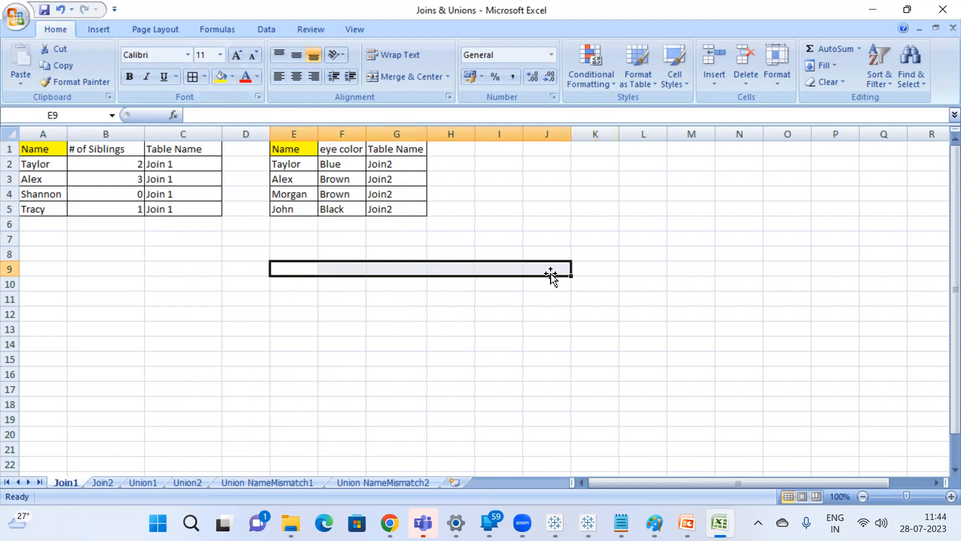
click(386, 77)
text(Le)
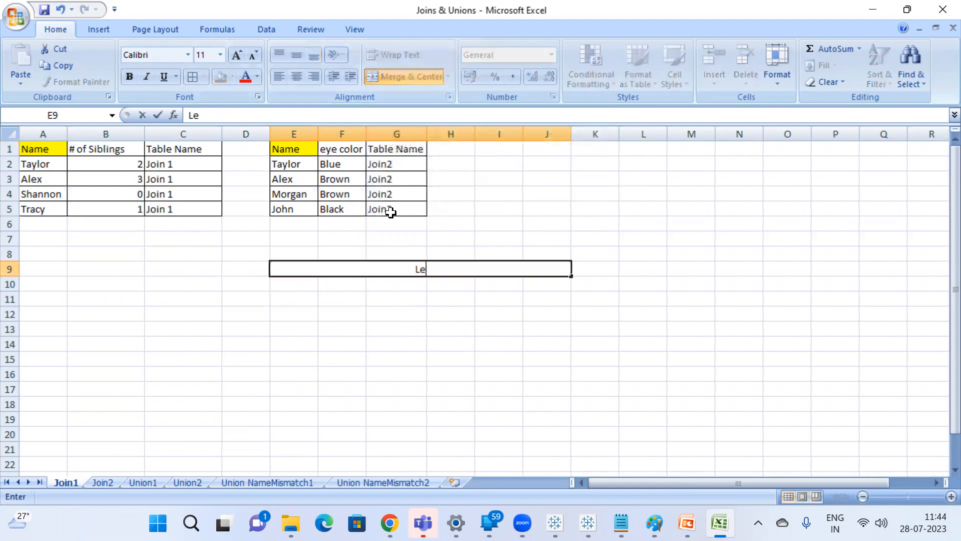
text(ft Join)
key(Return)
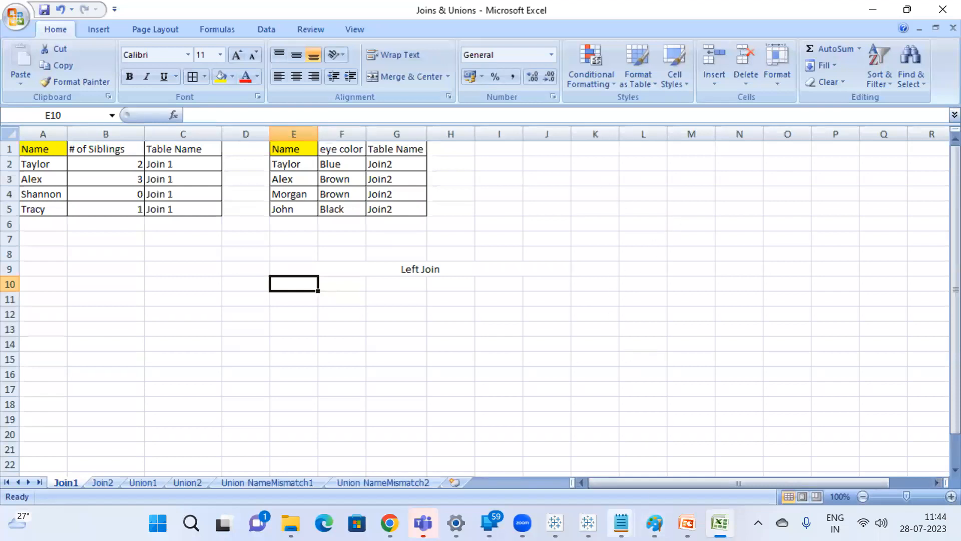
Switch to the open Notepad note.
mouse_move(621, 522)
click(677, 453)
key(ctrl+a)
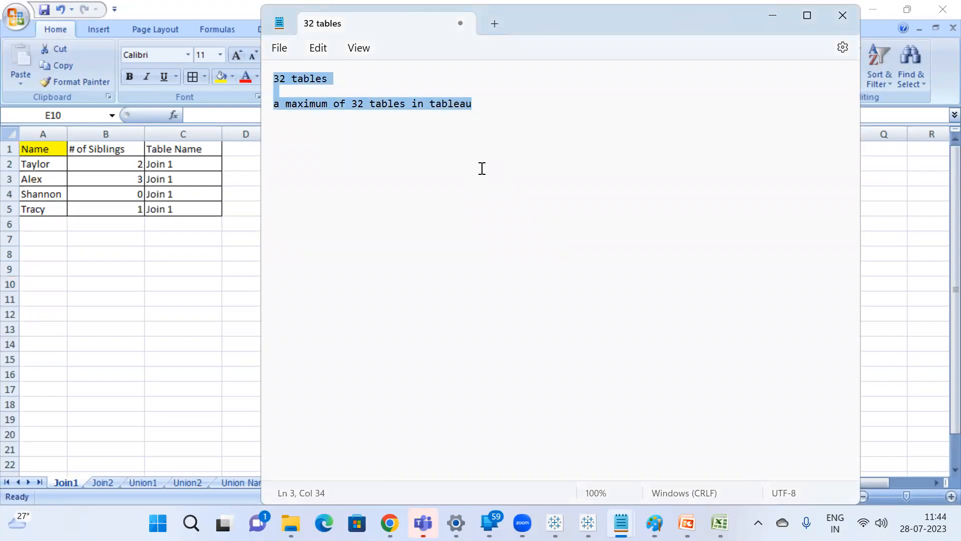
text(get the)
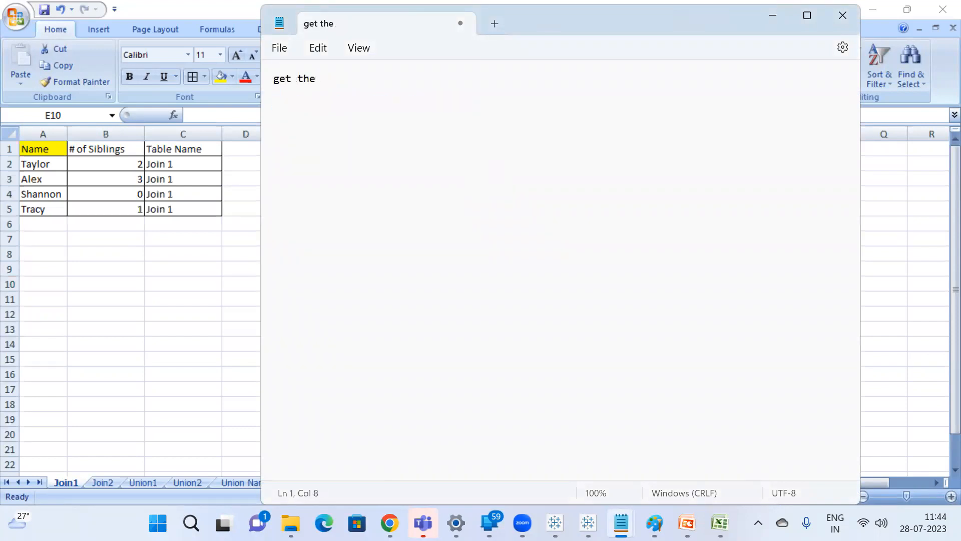
text( data from )
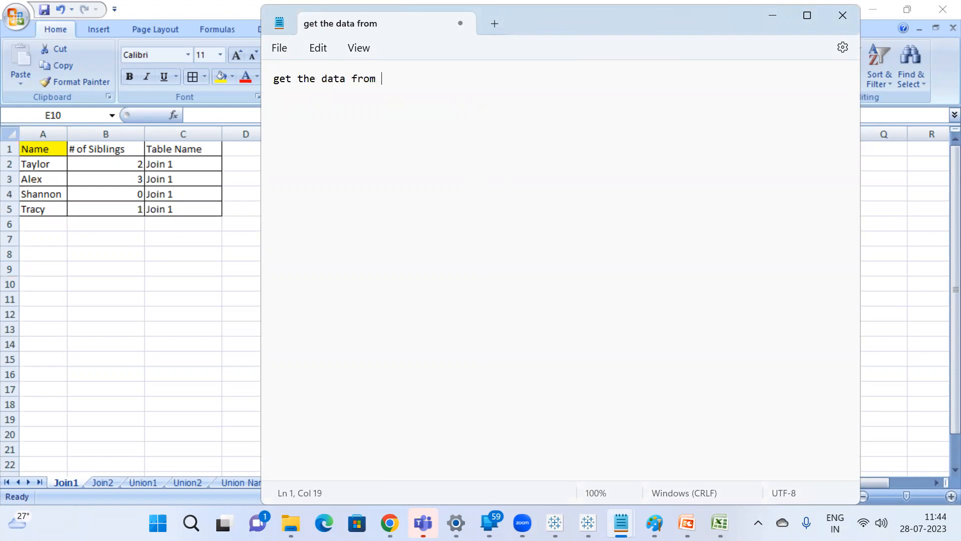
text(left table)
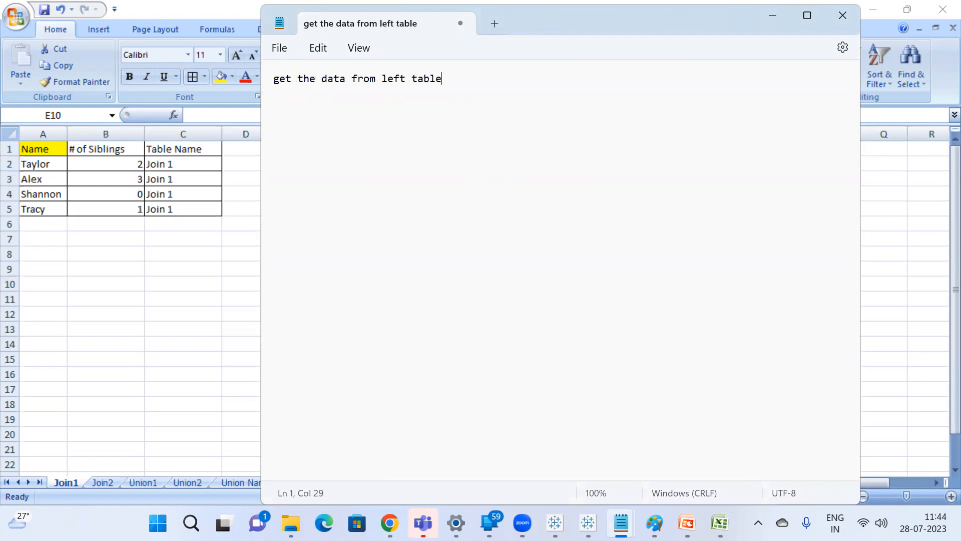
Replace the whole note with "all data from left table and matching records from right table", ending with a new line.
key(ctrl+a)
text(all)
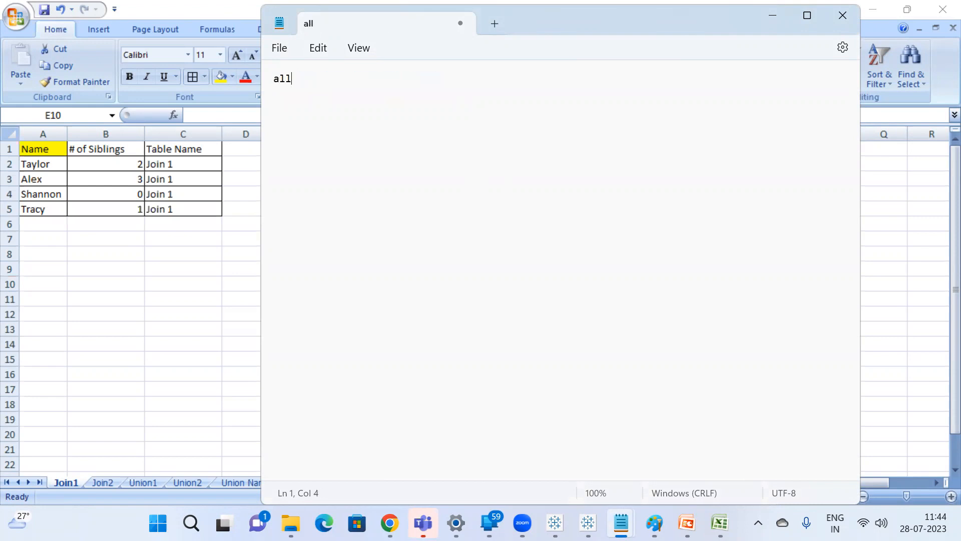
text( data from )
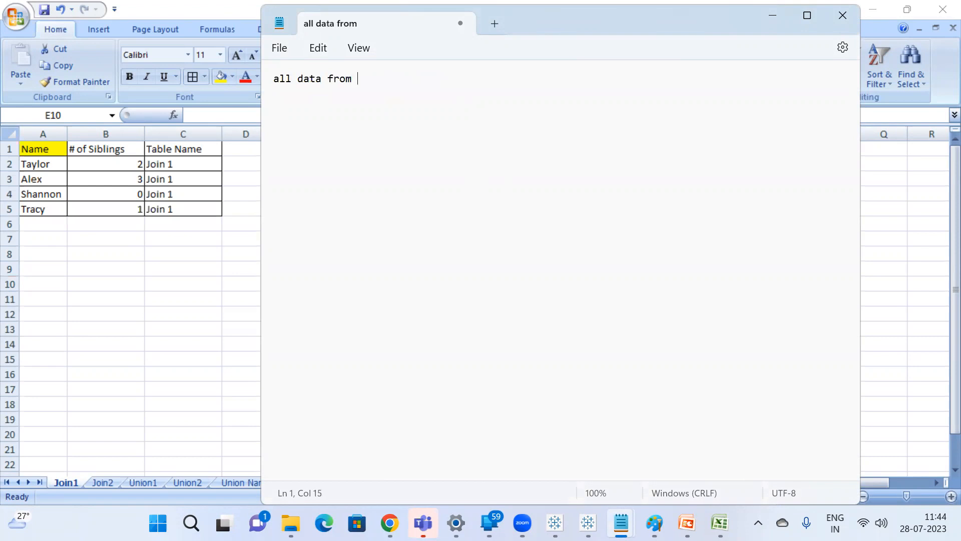
text(left table)
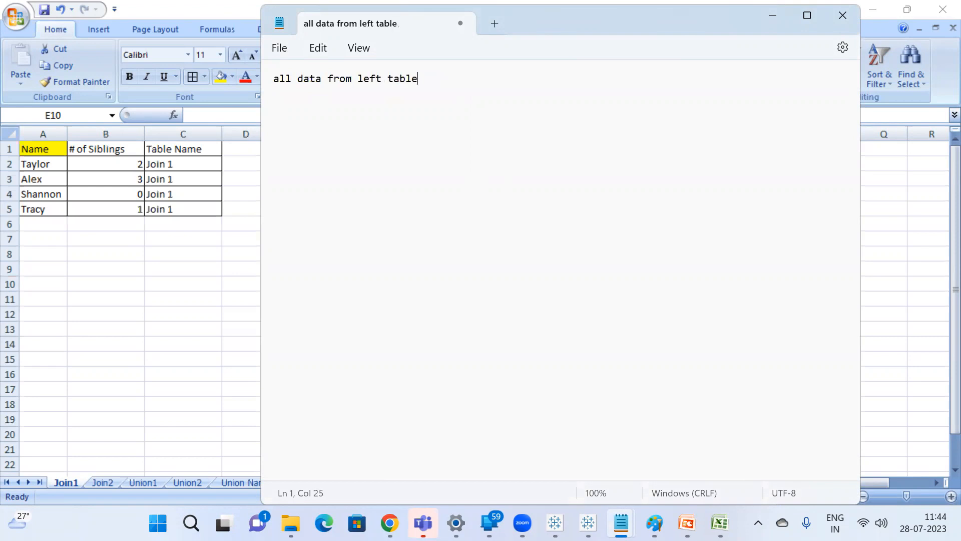
text( and matching records from right table)
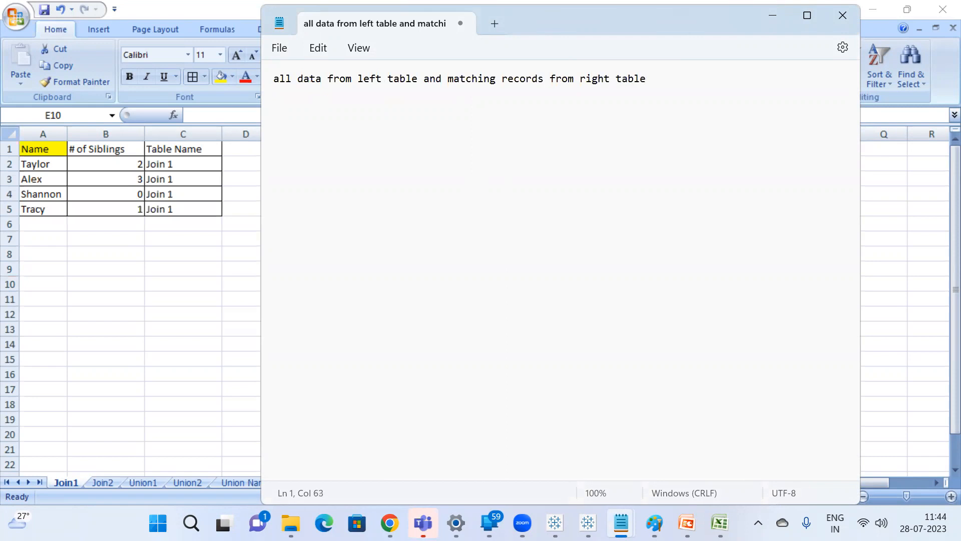
key(Return)
Insert the label "left join --" at the beginning of the note's first line.
click(275, 75)
text(left join --)
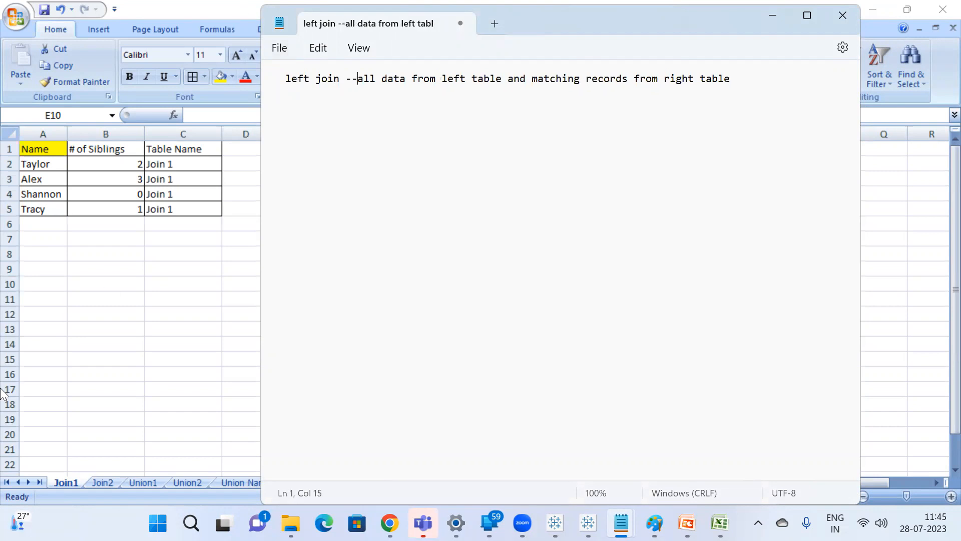
Switch back to Excel and copy the siblings table in A1:C5 to cell E10 under the Left Join heading.
key(alt+Tab)
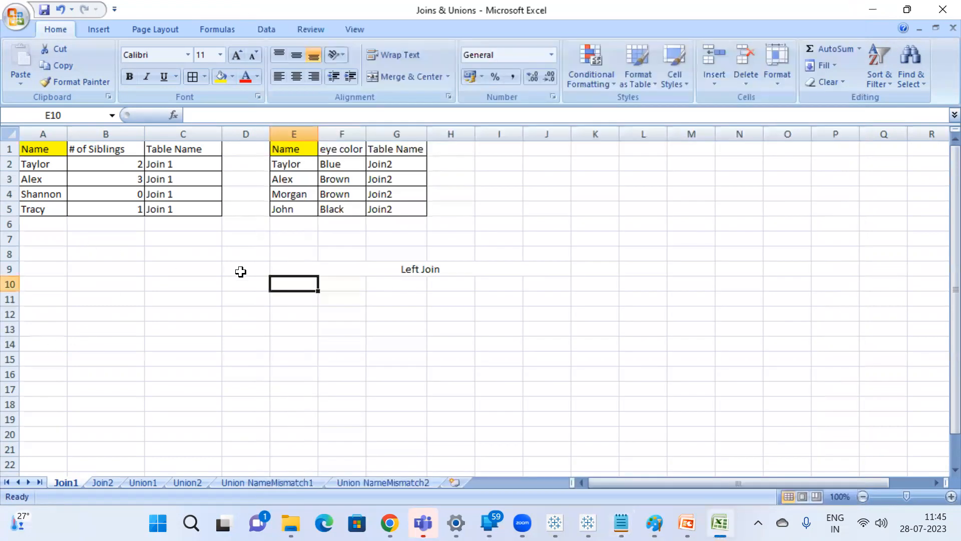
click(36, 150)
drag(36, 149, 180, 203)
key(ctrl+c)
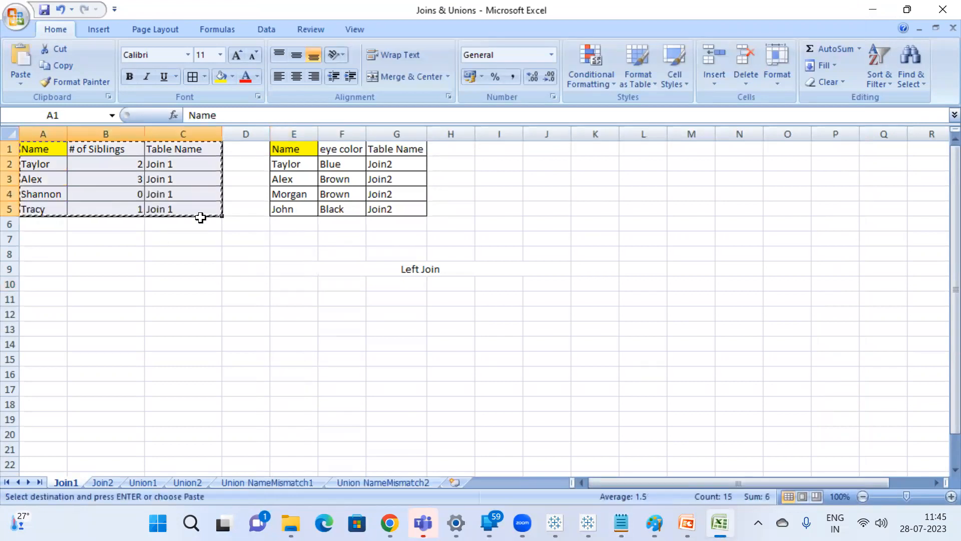
click(313, 284)
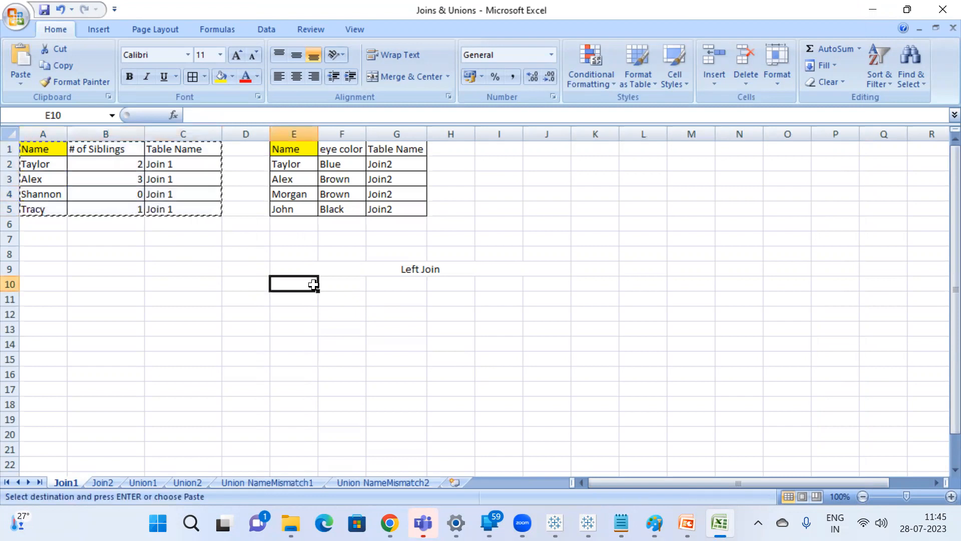
key(ctrl+v)
click(406, 319)
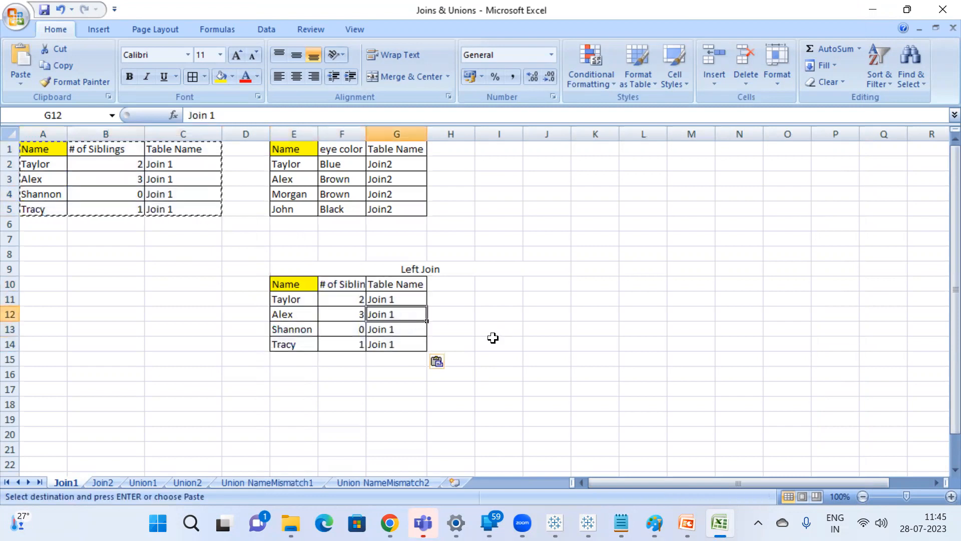
click(509, 333)
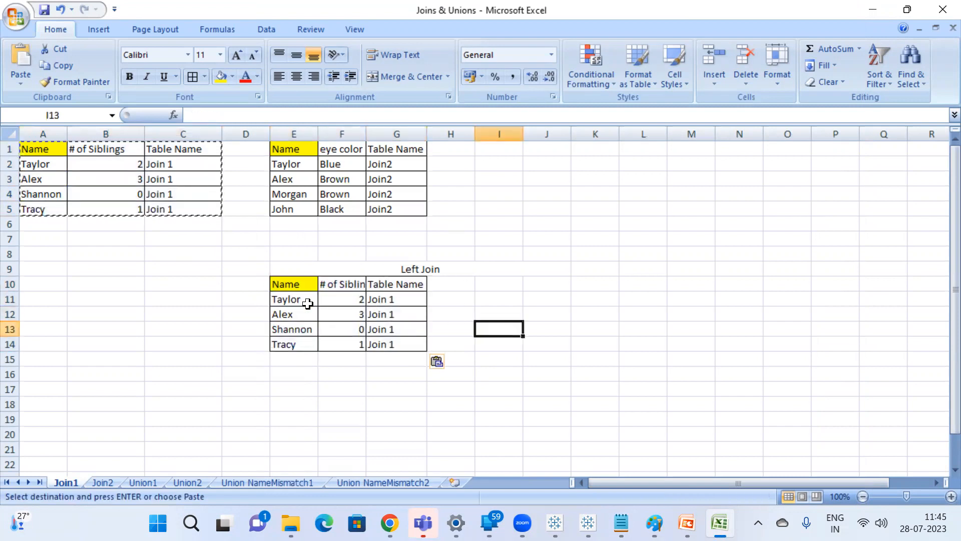
click(367, 342)
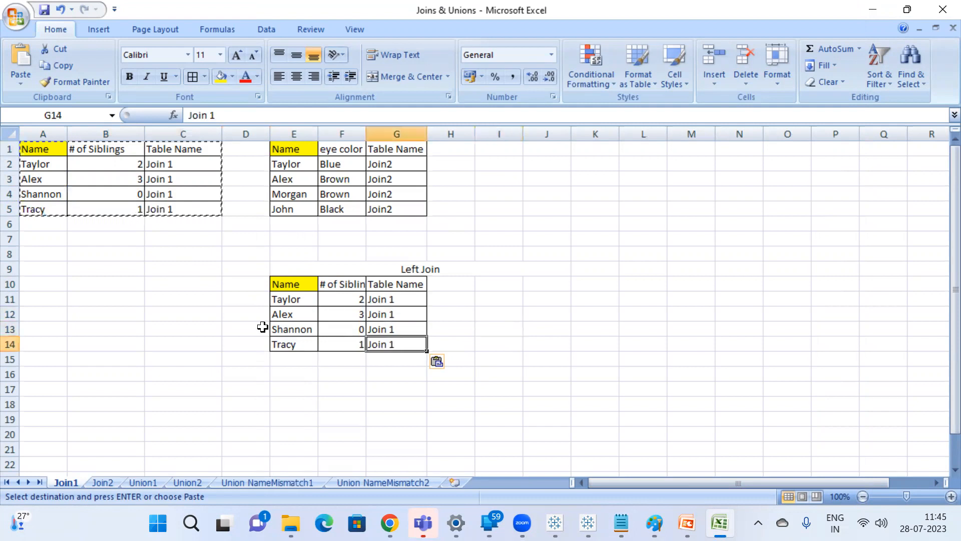
key(Escape)
Copy the eye color table's headers in E1:G1 to H10 and autofit the width of column J.
drag(290, 148, 403, 149)
key(ctrl+c)
click(441, 284)
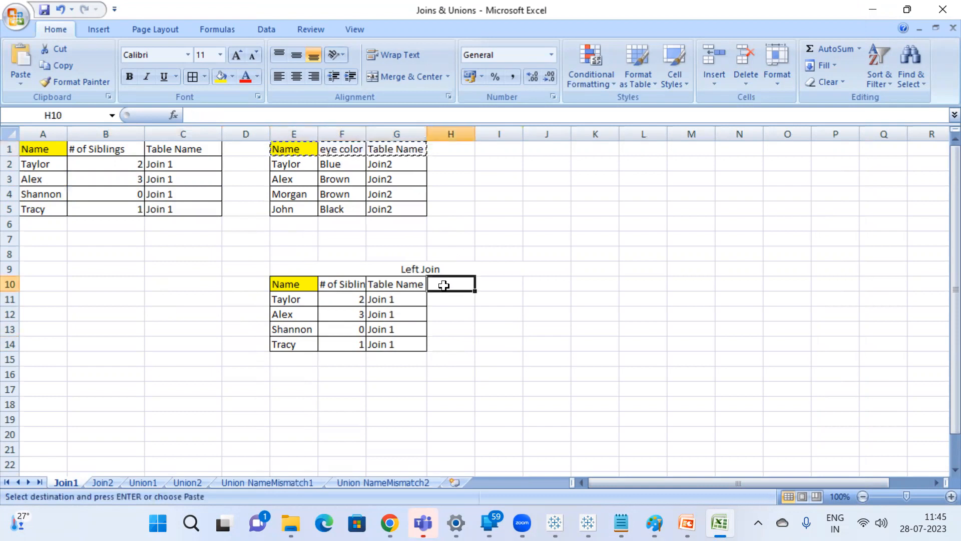
key(ctrl+v)
click(483, 345)
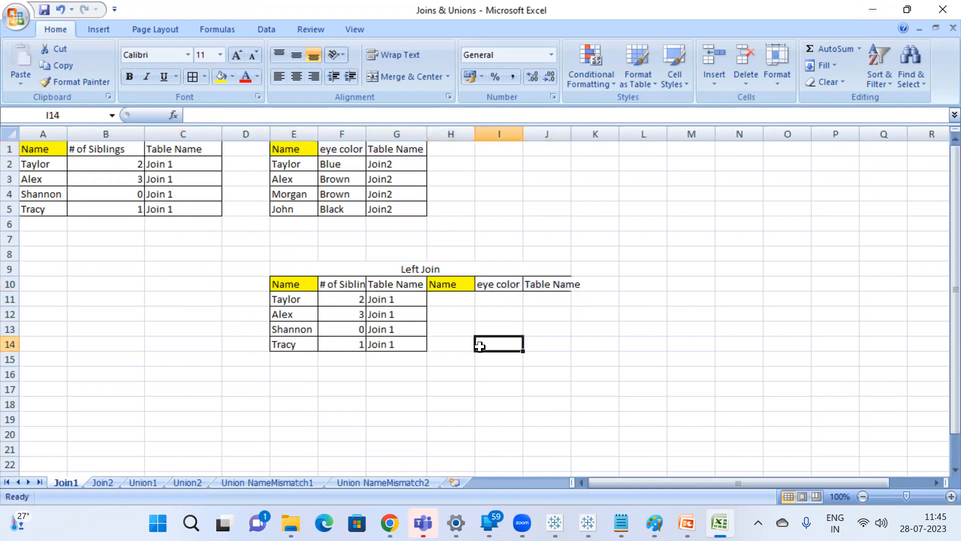
double_click(571, 139)
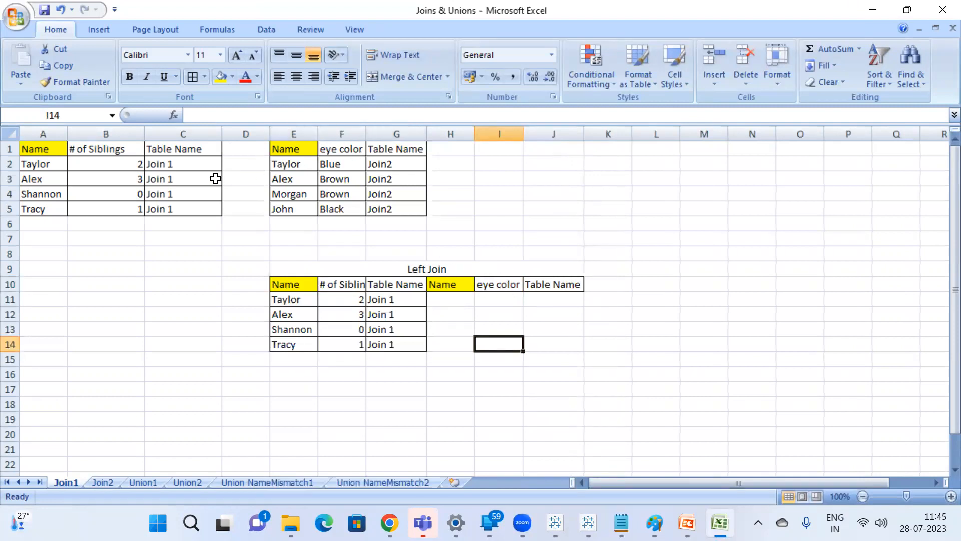
Open Snipping Tool and capture a screenshot of the two source tables in the sheet's first rows.
click(47, 167)
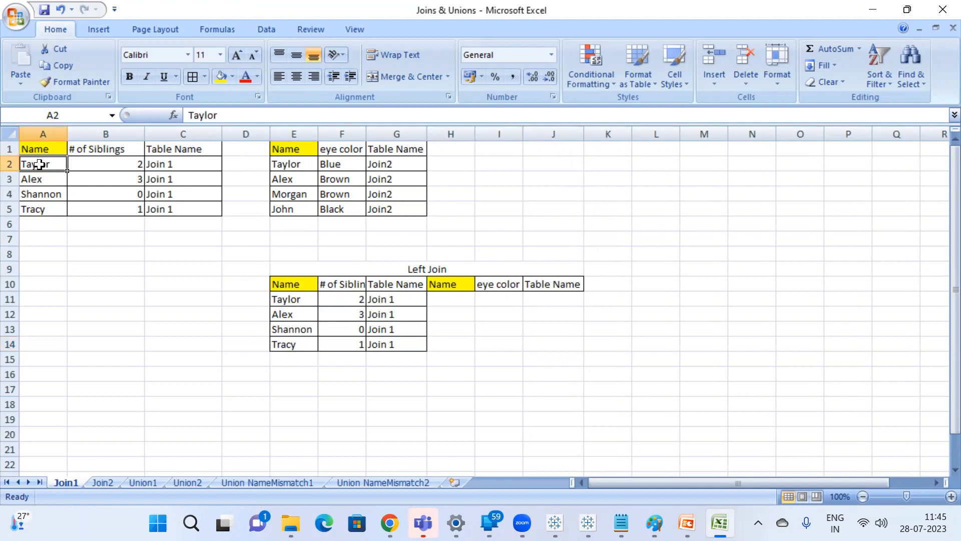
click(97, 271)
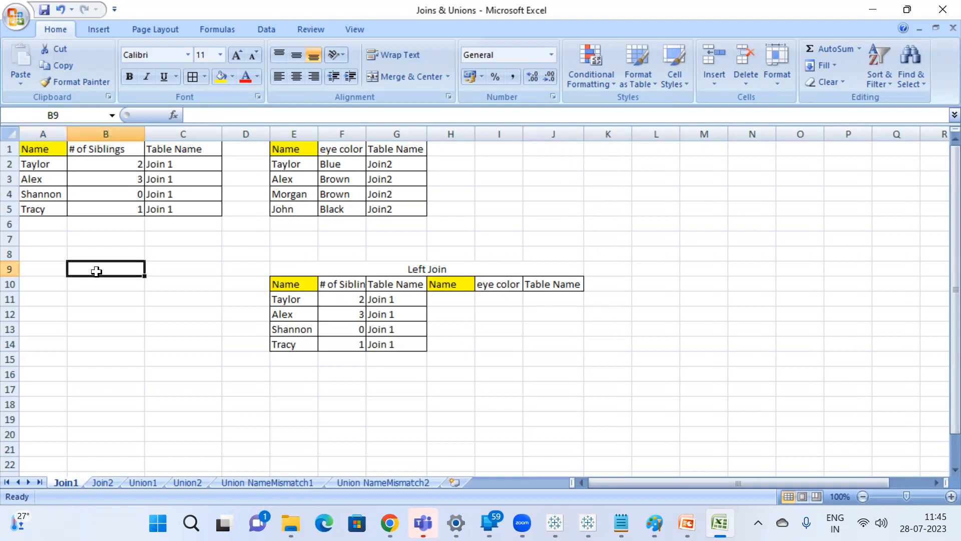
key(super)
text(sni)
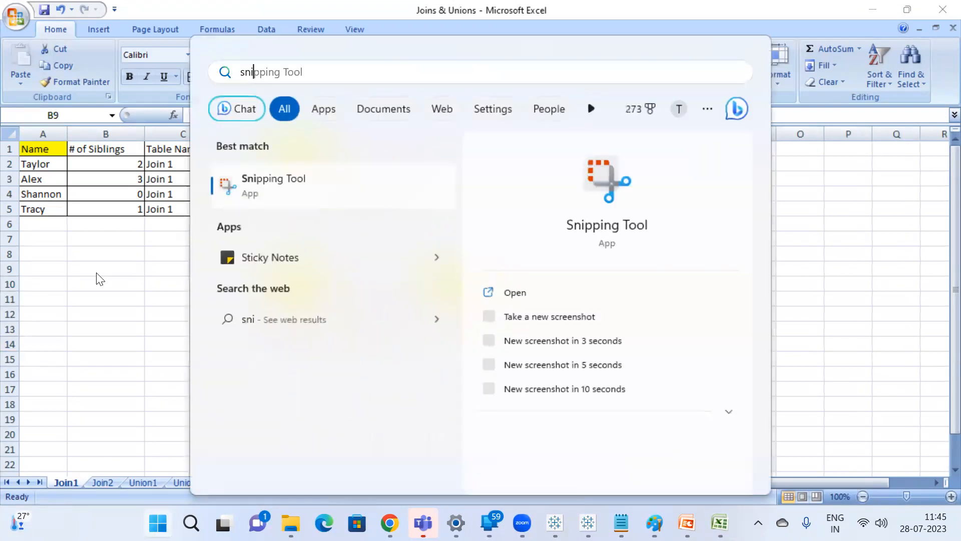
key(Return)
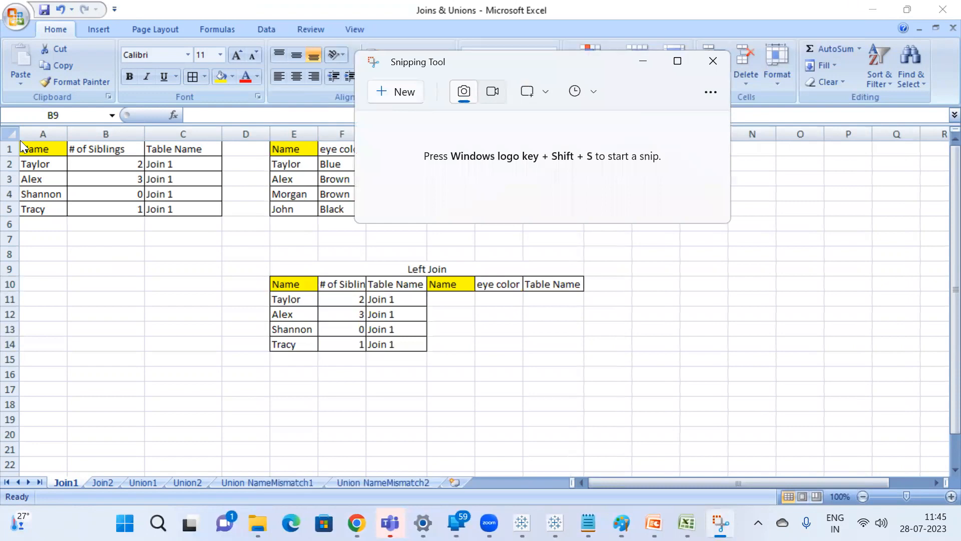
key(super+shift+s)
drag(12, 130, 440, 234)
Open Paint and paste the captured screenshot of the two tables onto the canvas.
key(super)
text(pai)
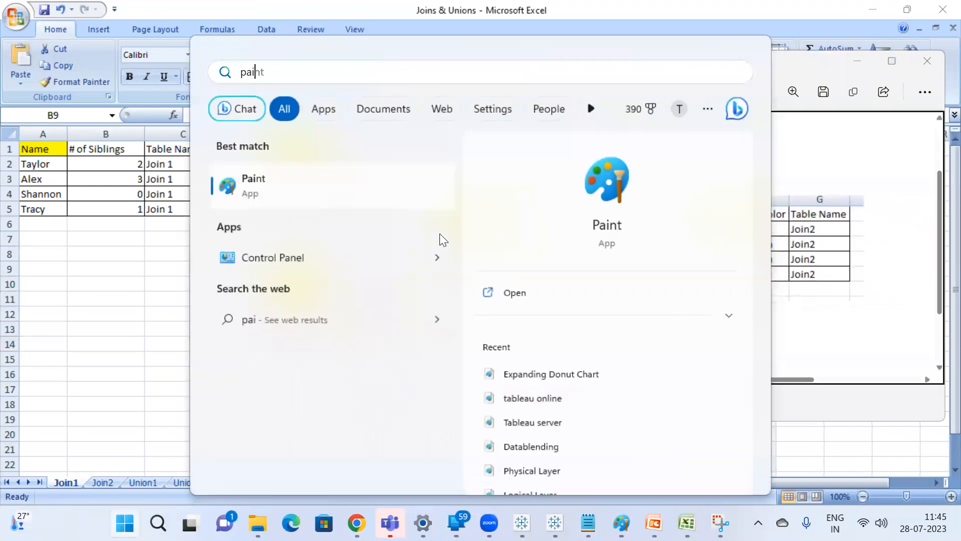
key(Return)
key(ctrl+v)
click(145, 276)
Draw a freehand Pencil line from the first record's name in the siblings table to the matching name in the eye color table.
click(216, 76)
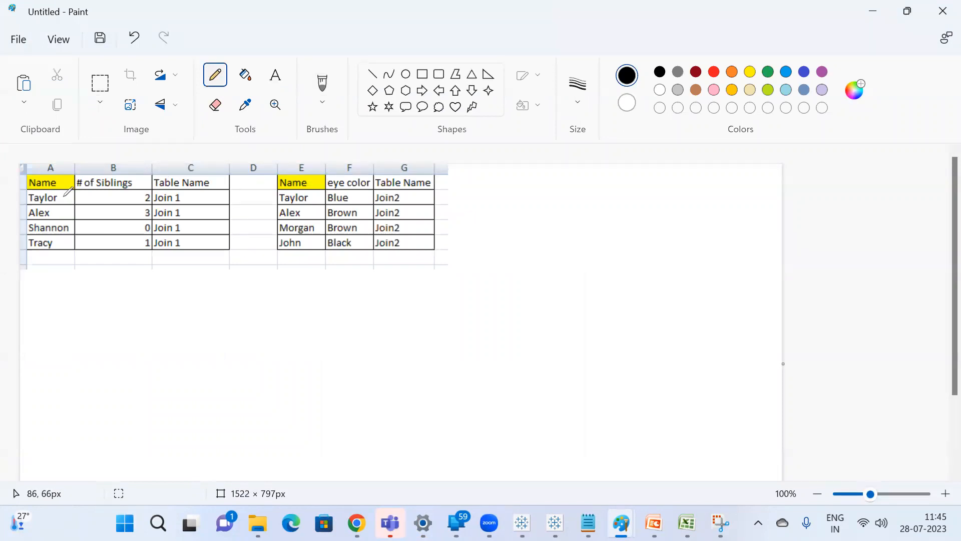
mouse_move(63, 196)
mouse_down()
mouse_move(83, 184)
mouse_move(157, 176)
mouse_move(258, 176)
mouse_move(298, 189)
mouse_up()
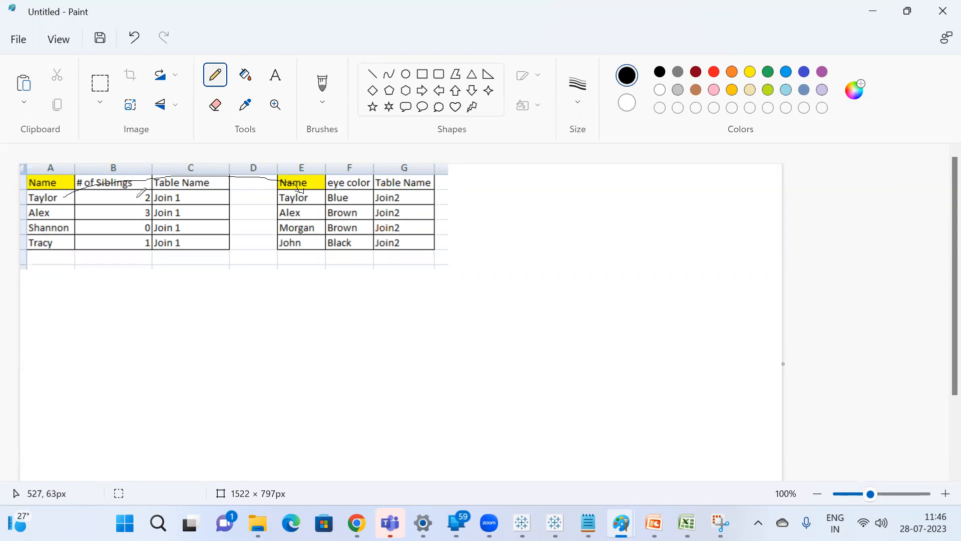
Switch to Excel and copy the eye color table's first record, E2:G2, to H11 in the Left Join table.
key(alt+Tab)
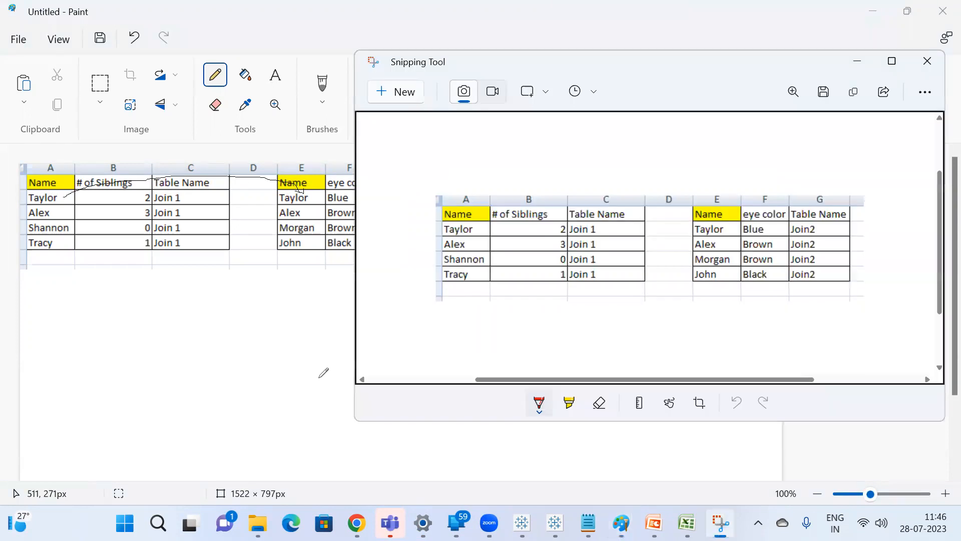
click(686, 523)
click(478, 314)
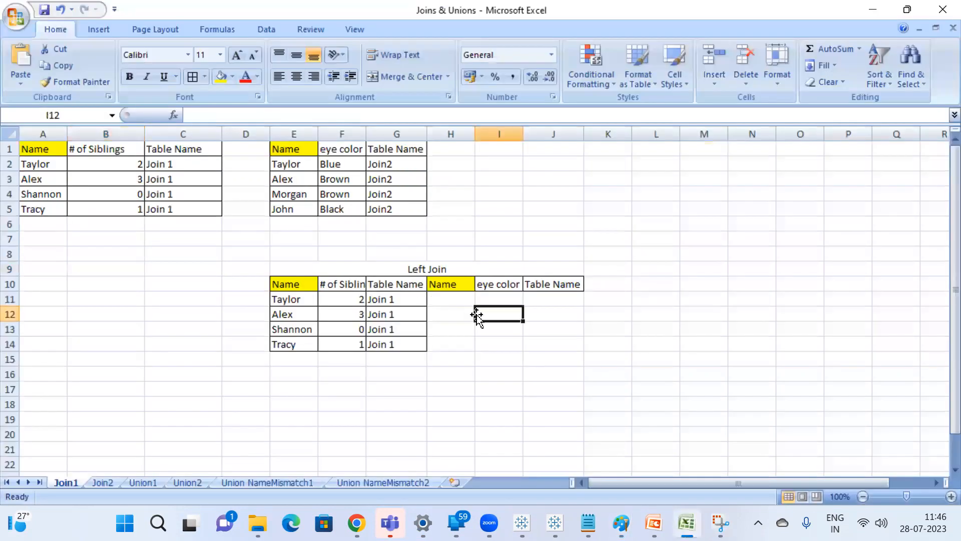
click(54, 165)
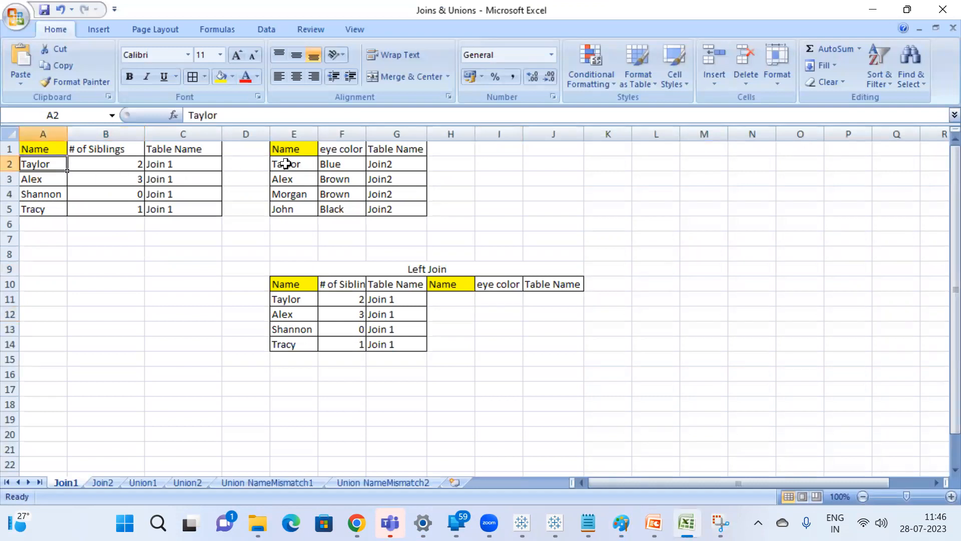
click(286, 165)
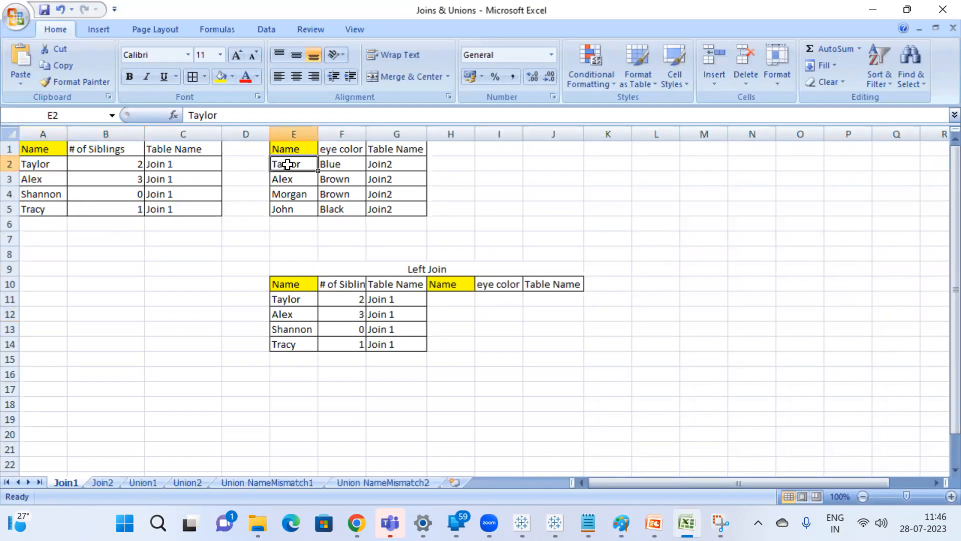
drag(288, 164, 377, 162)
key(ctrl+c)
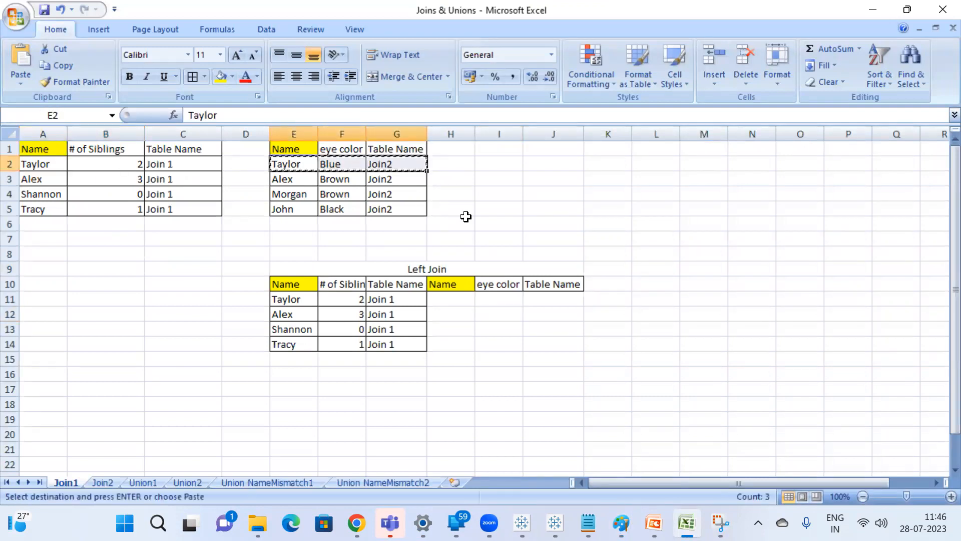
click(453, 302)
key(ctrl+v)
key(Escape)
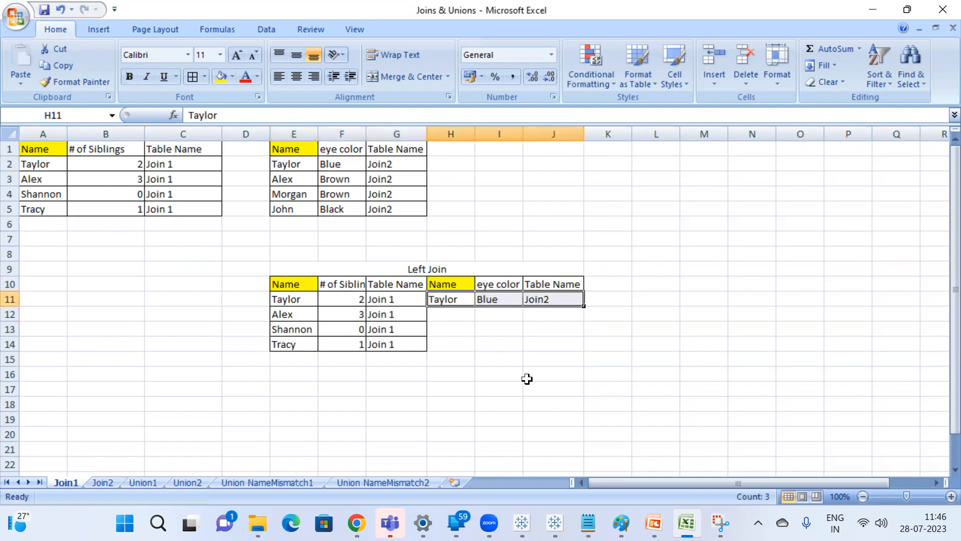
click(515, 357)
Switch to Paint and draw black Pencil lines from the first siblings record to the second, third and fourth names in the eye color table.
key(alt+Tab)
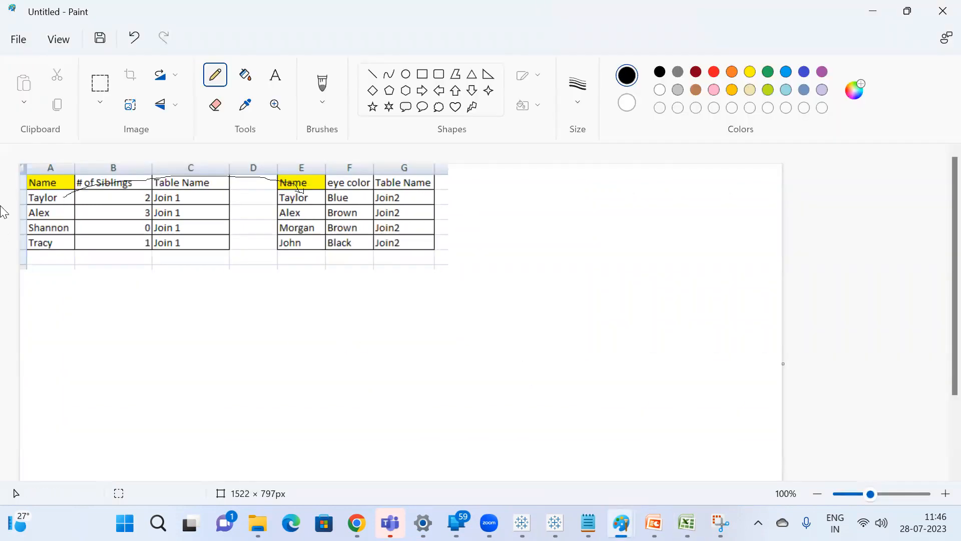
mouse_move(60, 199)
mouse_down()
mouse_move(82, 191)
mouse_move(187, 195)
mouse_move(264, 201)
mouse_move(294, 218)
mouse_up()
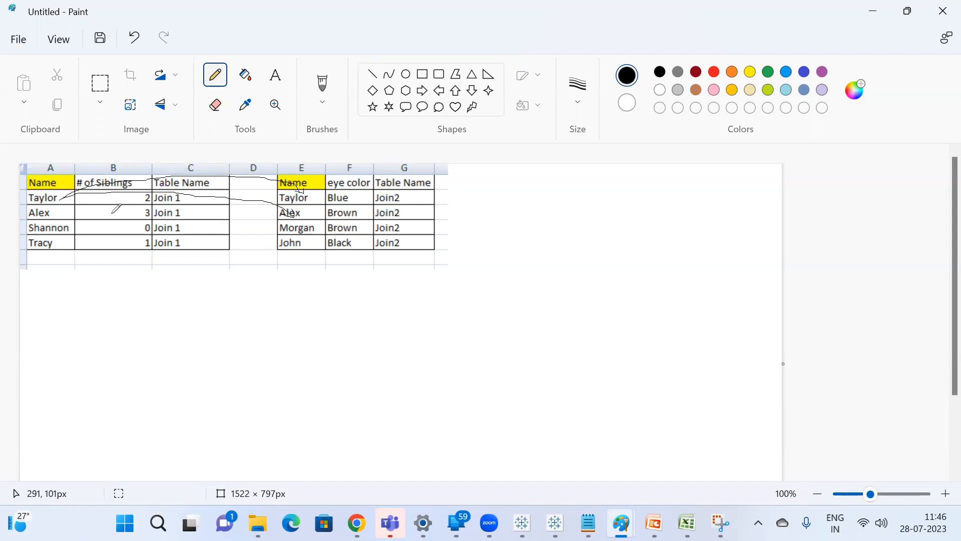
mouse_move(62, 198)
mouse_down()
mouse_move(233, 194)
mouse_move(277, 215)
mouse_up()
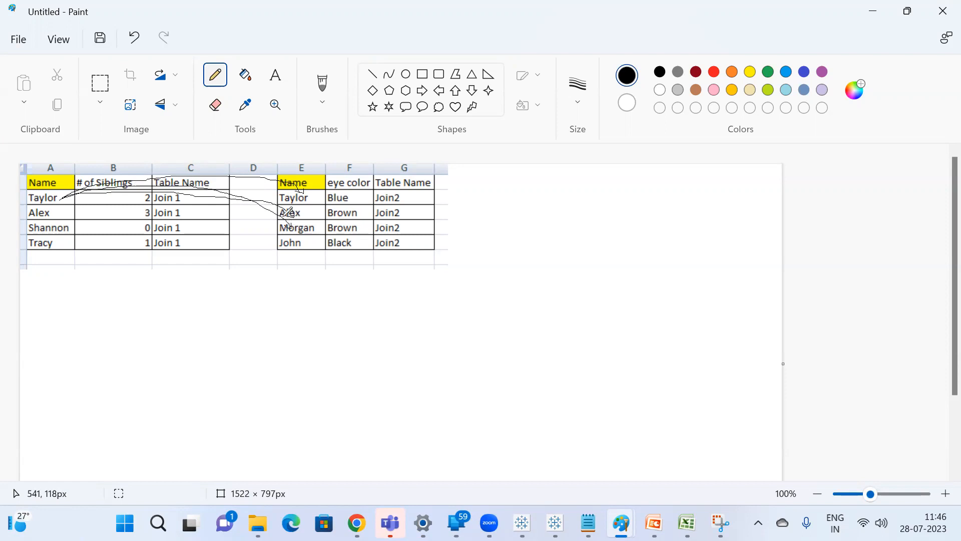
mouse_move(62, 200)
mouse_down()
mouse_move(202, 187)
mouse_move(283, 237)
mouse_up()
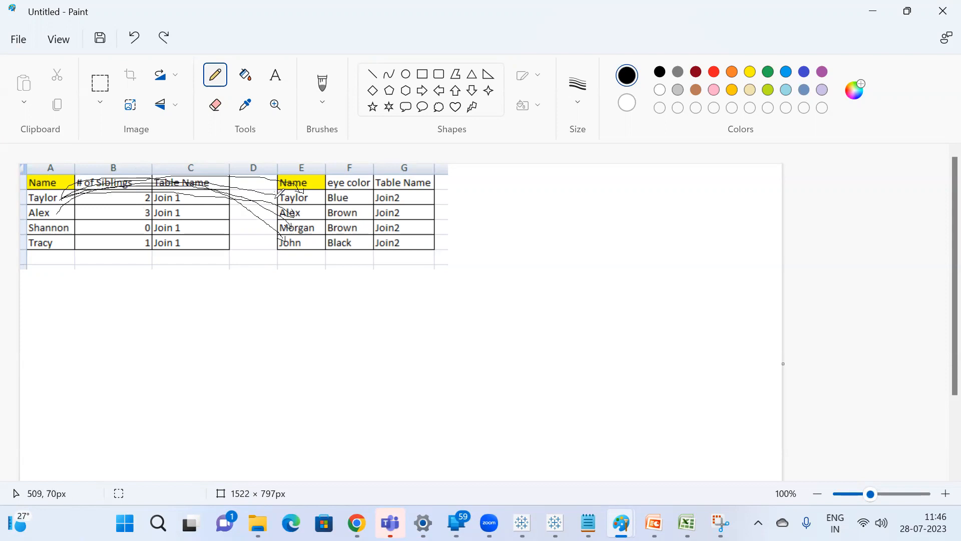
Undo the last black stroke and draw red lines from the second siblings record to the first and second eye color names.
key(ctrl+z)
click(721, 73)
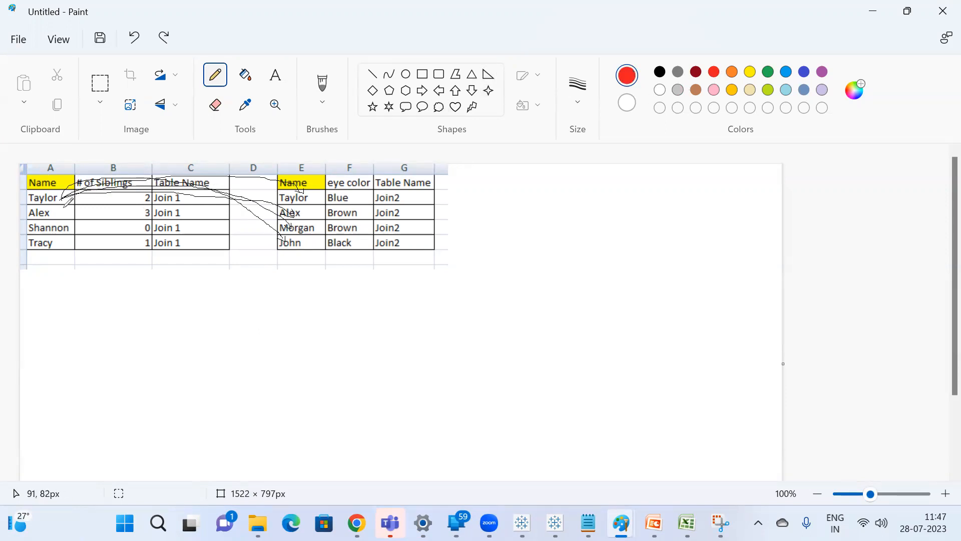
mouse_move(56, 211)
mouse_down()
mouse_move(59, 189)
mouse_move(210, 175)
mouse_move(266, 173)
mouse_move(302, 196)
mouse_up()
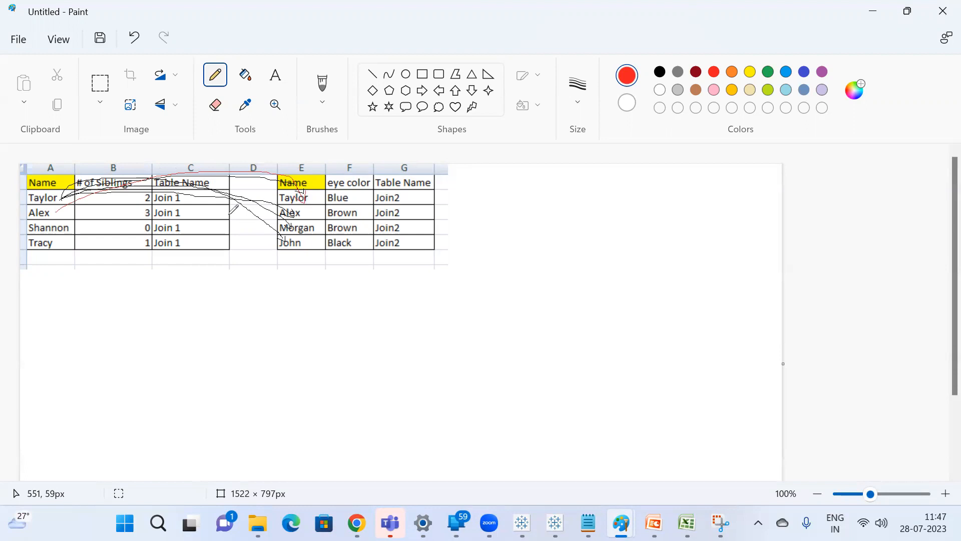
mouse_move(81, 207)
mouse_down()
mouse_move(240, 190)
mouse_move(304, 202)
mouse_up()
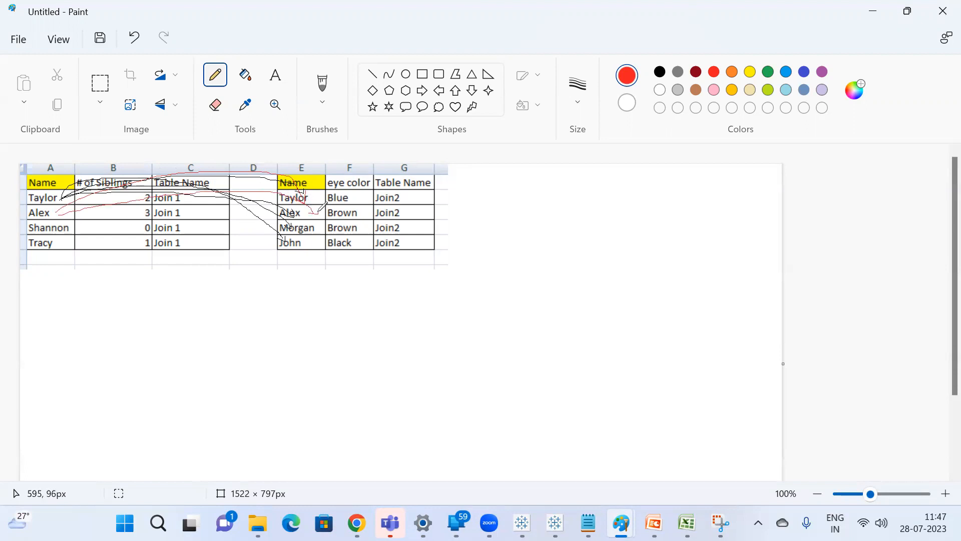
Switch to Excel and copy the eye color table's second record, E3:G3, to H12 in the Left Join table.
key(alt+Tab)
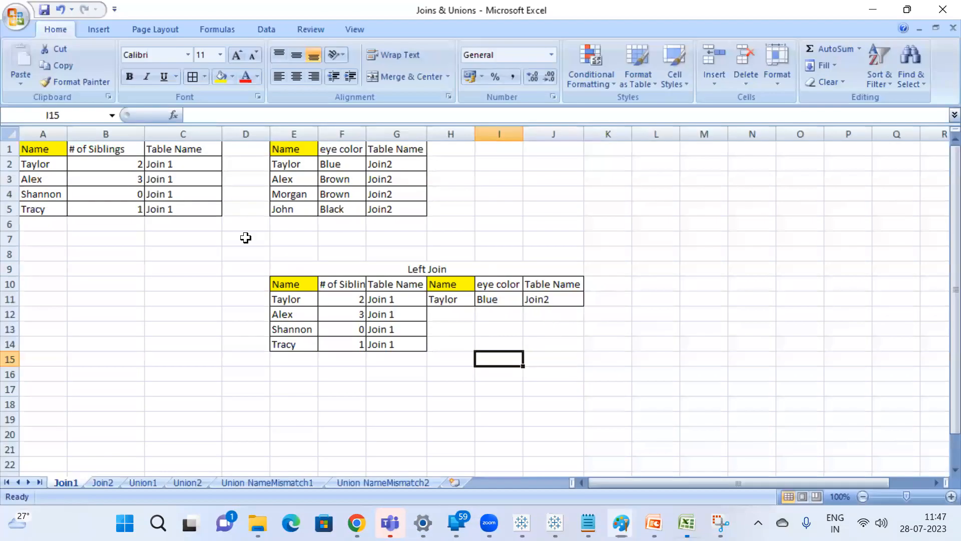
drag(286, 181, 394, 181)
key(ctrl+c)
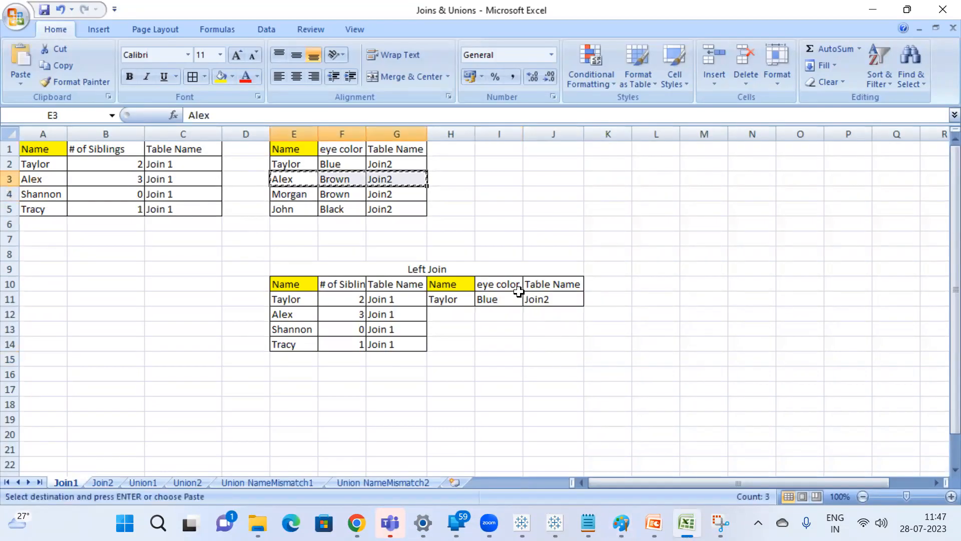
click(450, 312)
key(ctrl+v)
key(Escape)
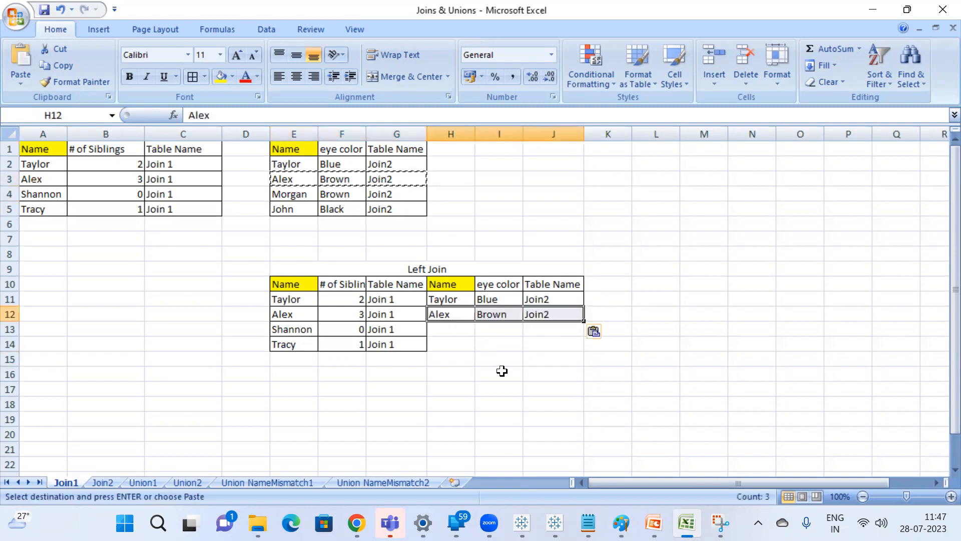
click(499, 371)
Switch to Paint and draw red lines from the second siblings record to the third and fourth eye color names.
key(alt+Tab)
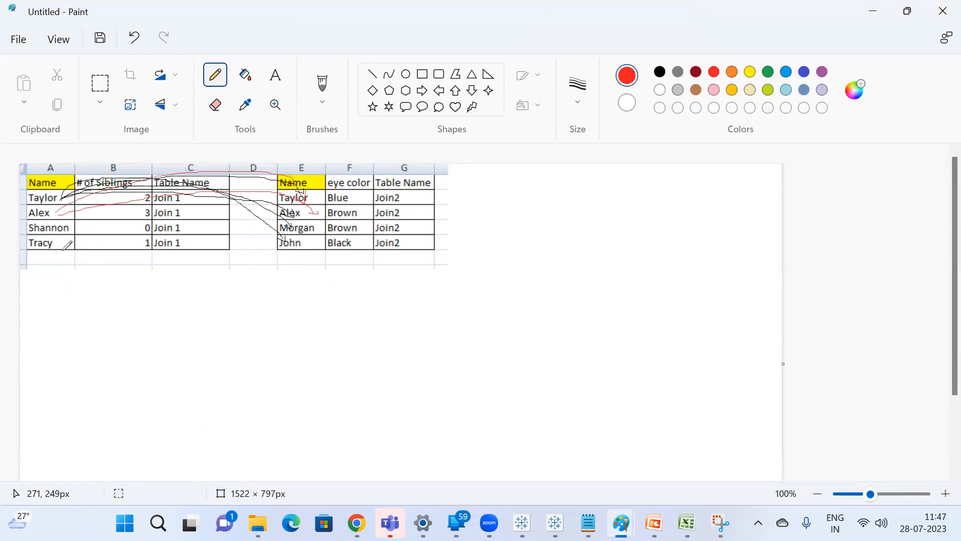
mouse_move(58, 215)
mouse_down()
mouse_move(232, 209)
mouse_move(323, 230)
mouse_up()
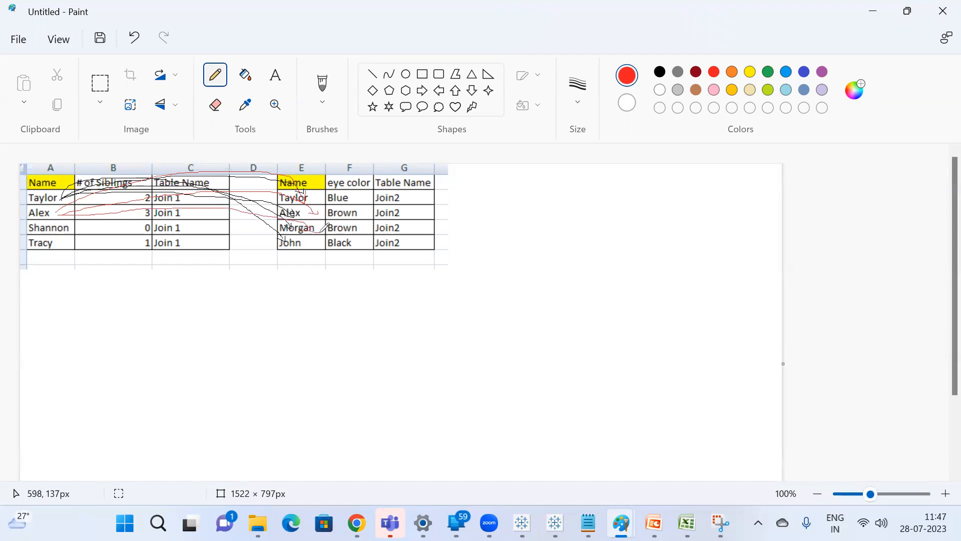
mouse_move(56, 216)
mouse_down()
mouse_move(237, 211)
mouse_move(326, 239)
mouse_move(308, 245)
mouse_up()
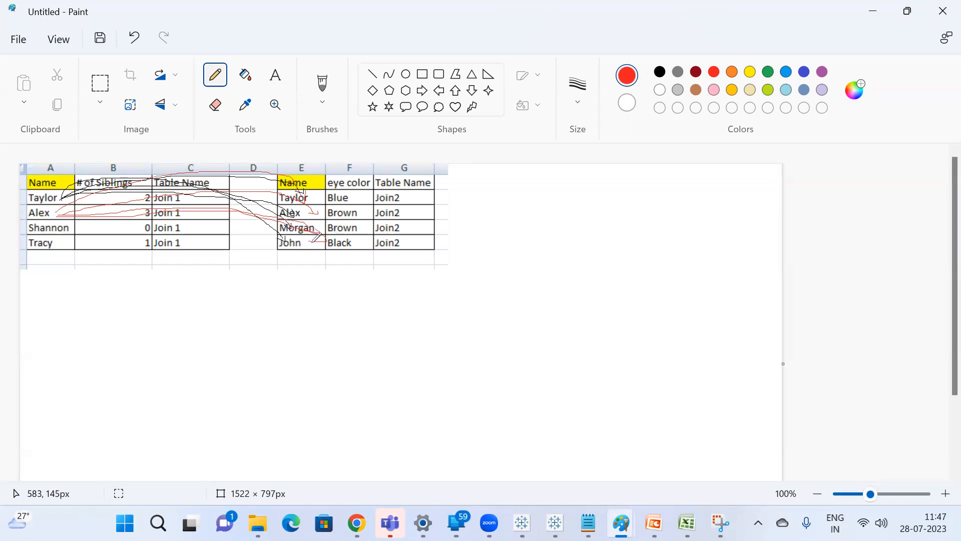
Draw green freehand lines from the third siblings record to the names in the eye color table.
click(770, 73)
mouse_move(61, 228)
mouse_down()
mouse_move(213, 192)
mouse_move(278, 192)
mouse_move(271, 187)
mouse_up()
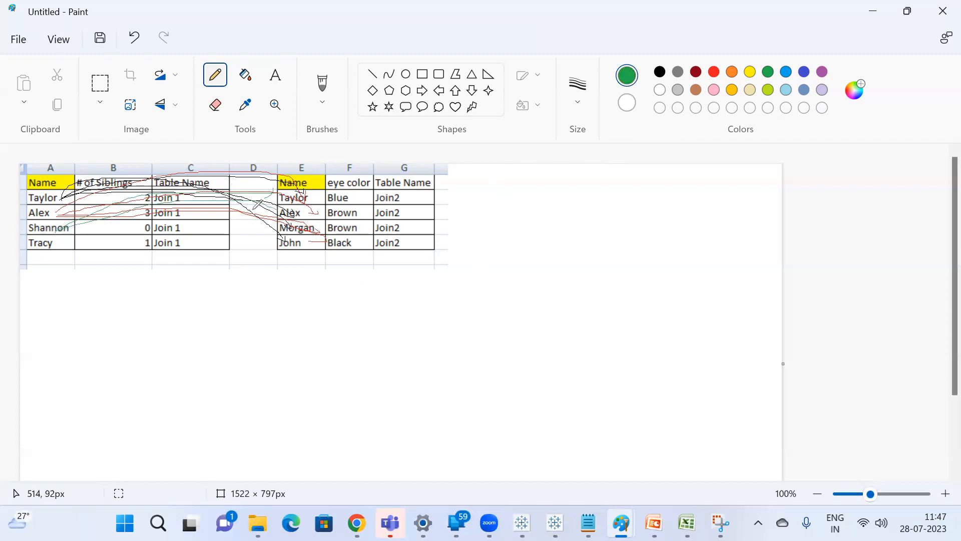
mouse_move(57, 228)
mouse_down()
mouse_move(251, 221)
mouse_move(282, 242)
mouse_up()
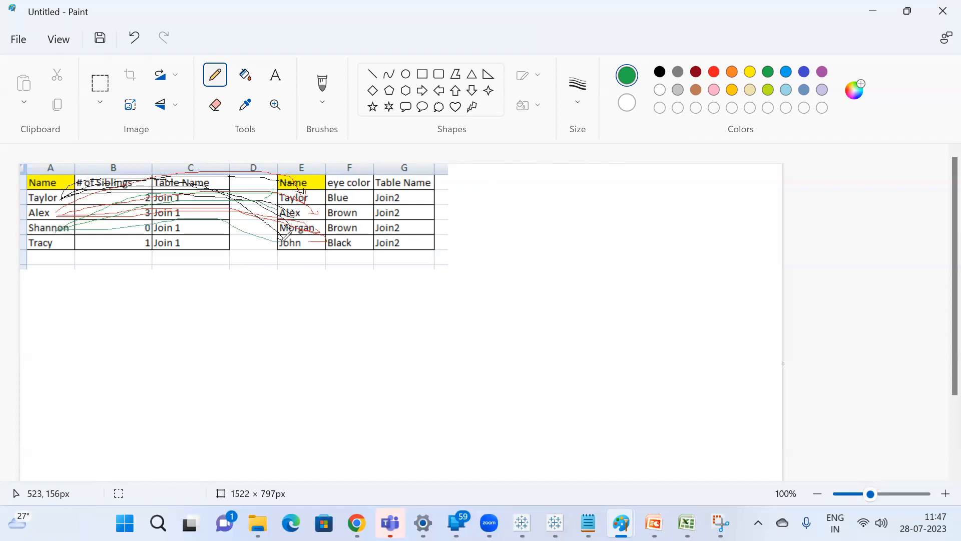
Draw blue-gray freehand lines from the fourth siblings record towards the names in the eye color table.
click(804, 90)
drag(61, 245, 230, 184)
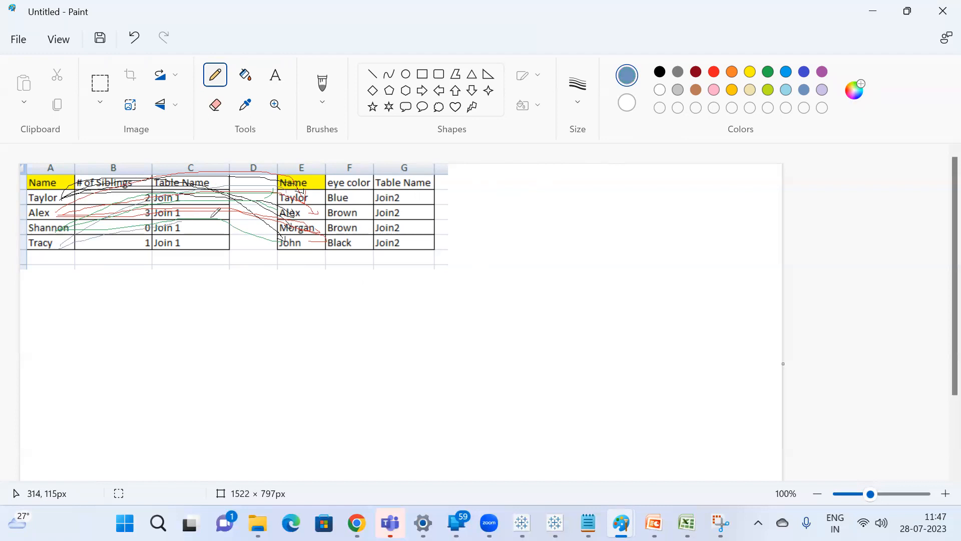
drag(73, 247, 279, 219)
drag(61, 247, 231, 243)
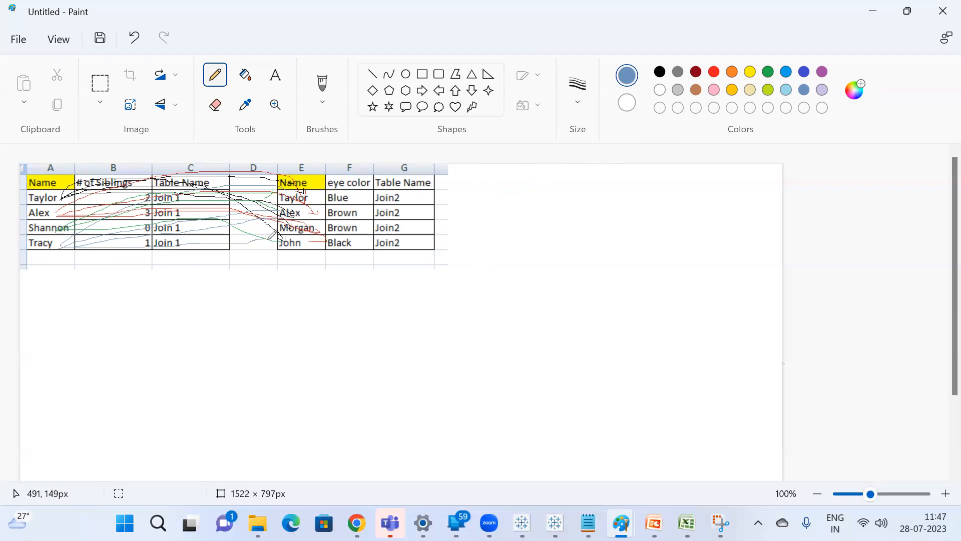
Switch to Excel, compare the names in both source tables, and enter Null in H13 for the unmatched third record.
key(alt+Tab)
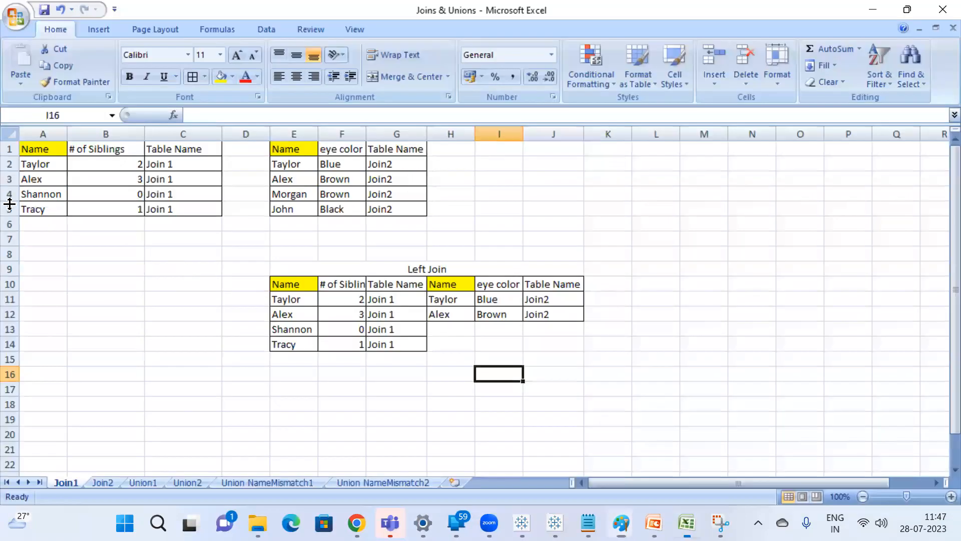
click(49, 196)
click(275, 167)
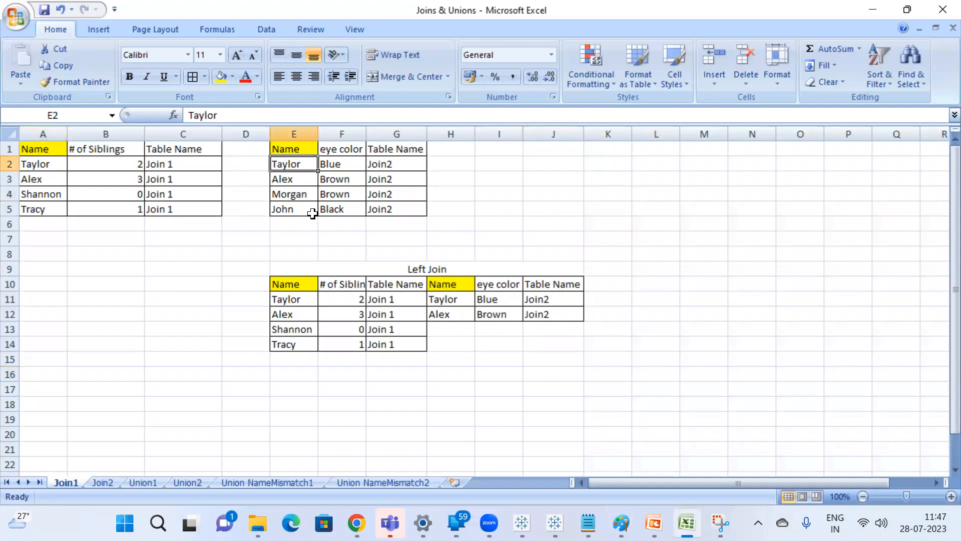
click(303, 208)
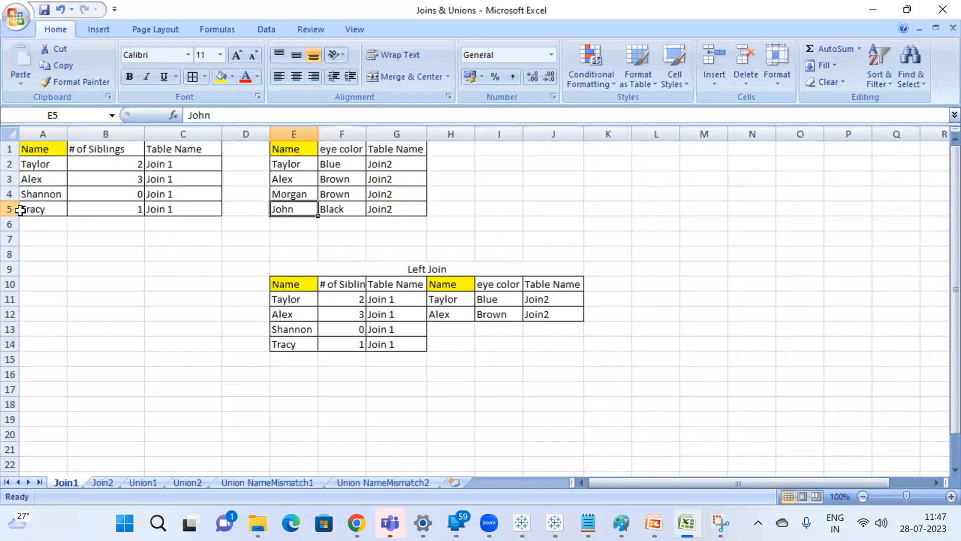
click(61, 162)
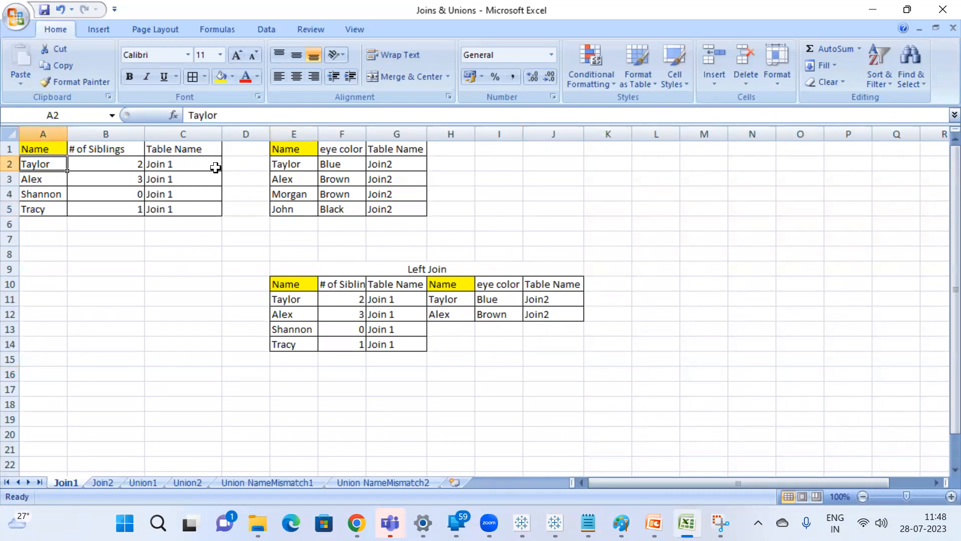
click(458, 331)
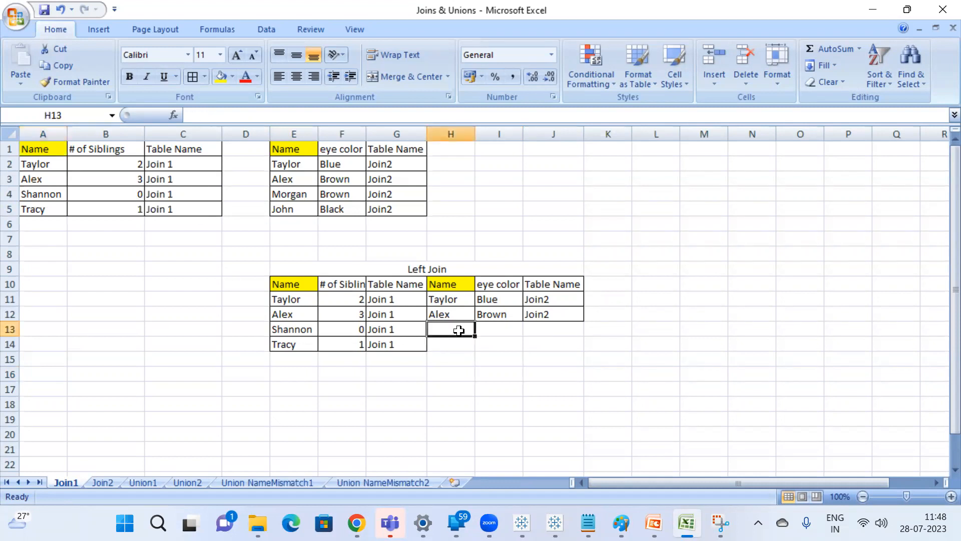
text(nul)
key(Return)
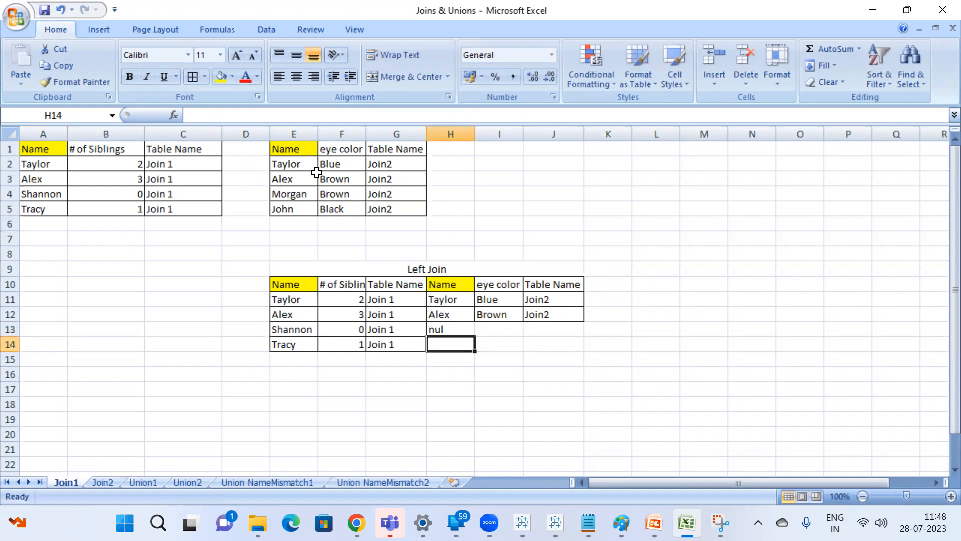
click(457, 325)
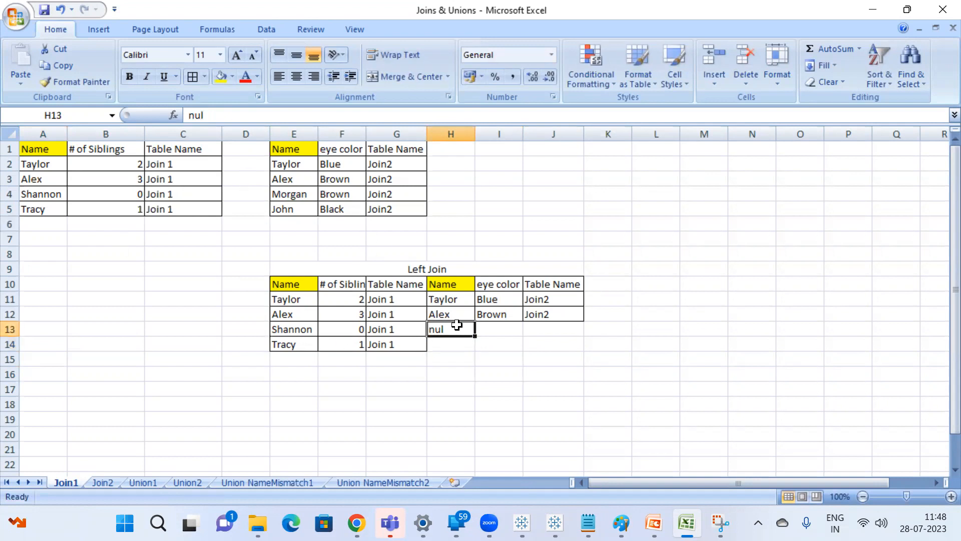
double_click(456, 325)
text(Null)
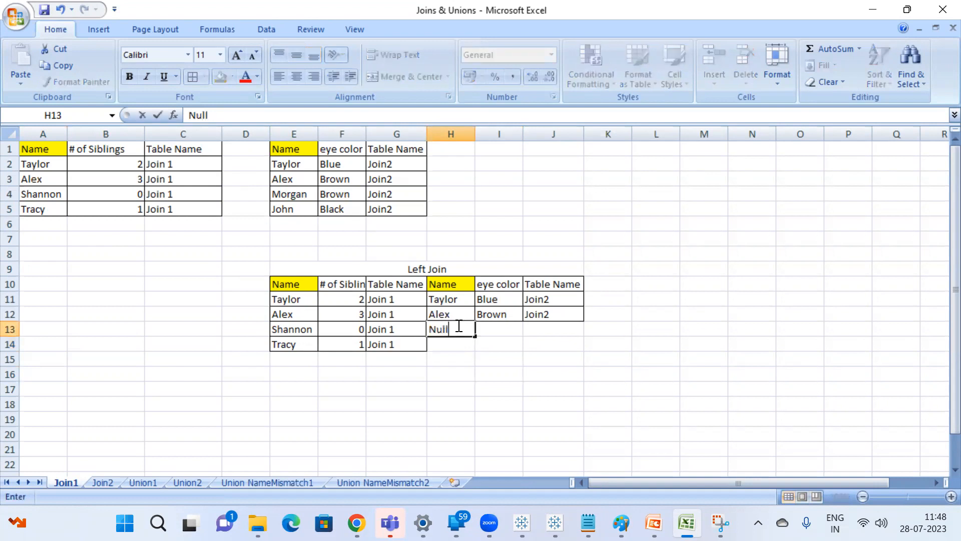
key(Return)
Enter Null in H14 and copy H13:H14 across the eye color and Table Name columns, I13:J14.
text(n)
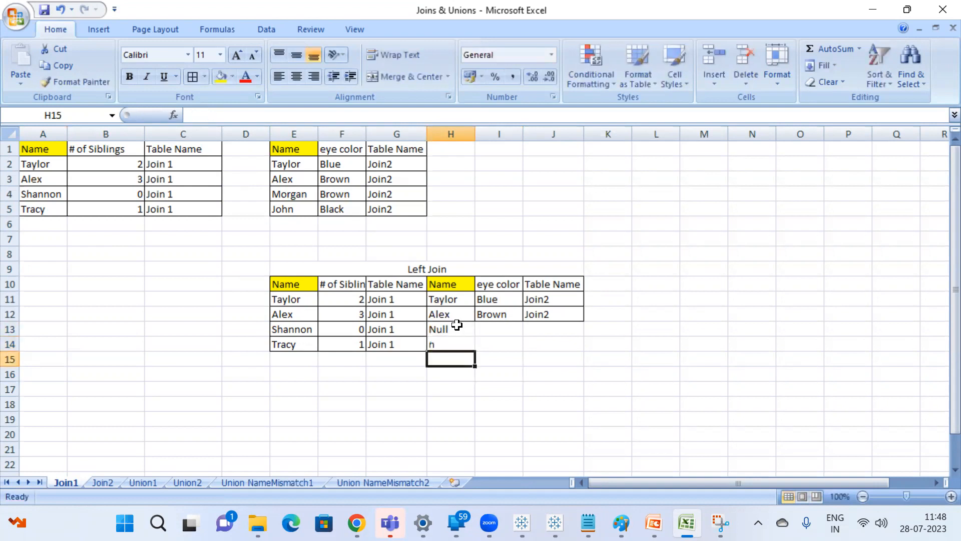
text(u)
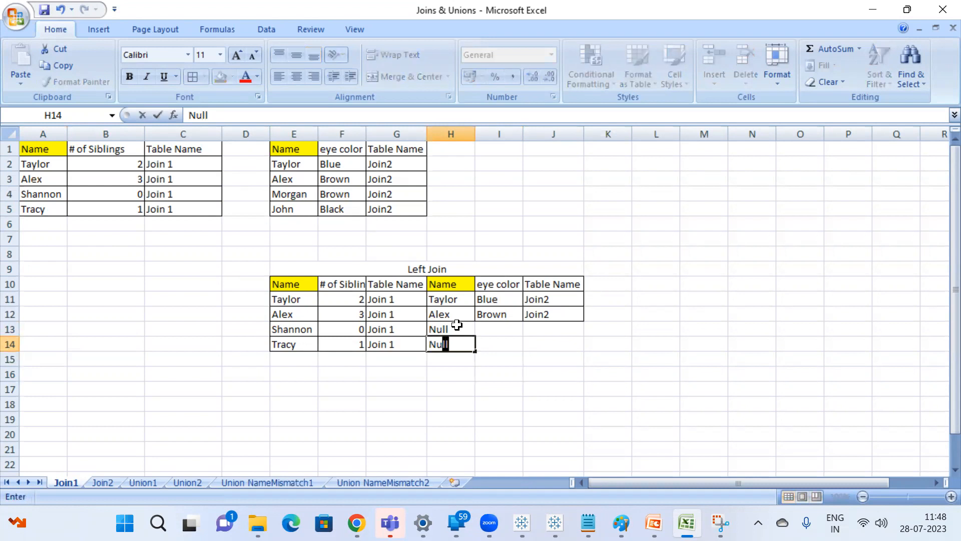
key(Return)
drag(457, 326, 528, 346)
key(ctrl+c)
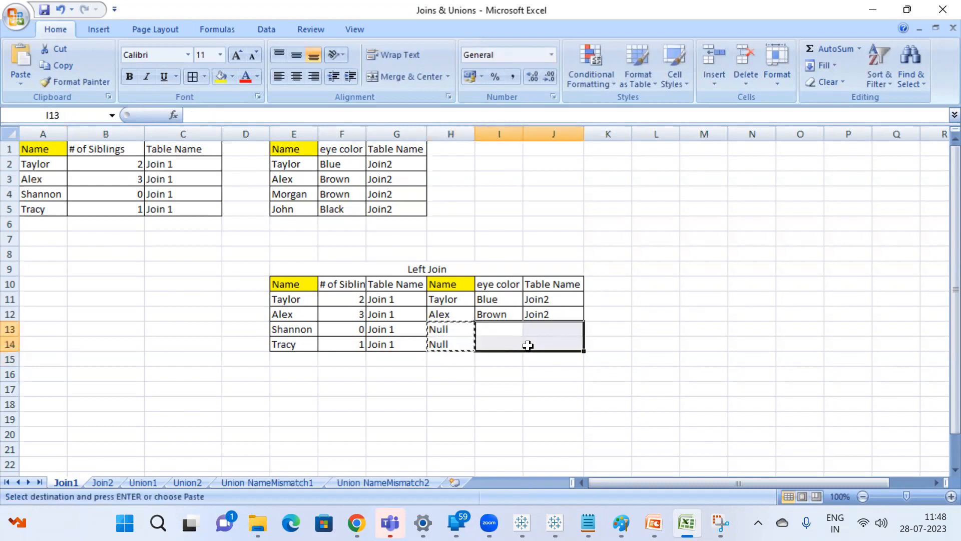
key(ctrl+v)
click(595, 416)
key(Escape)
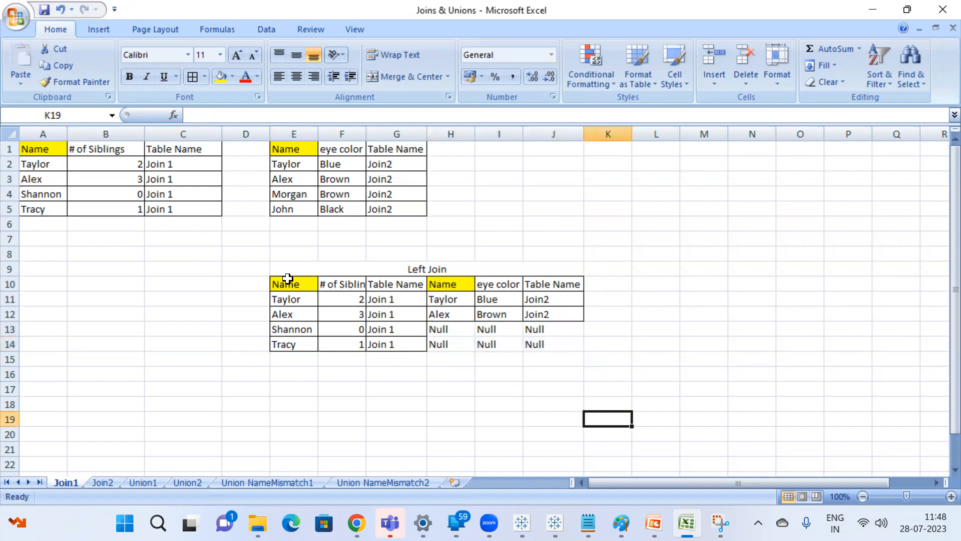
Apply all borders to the whole Left Join result table, E10:J14.
drag(287, 278, 561, 342)
click(193, 78)
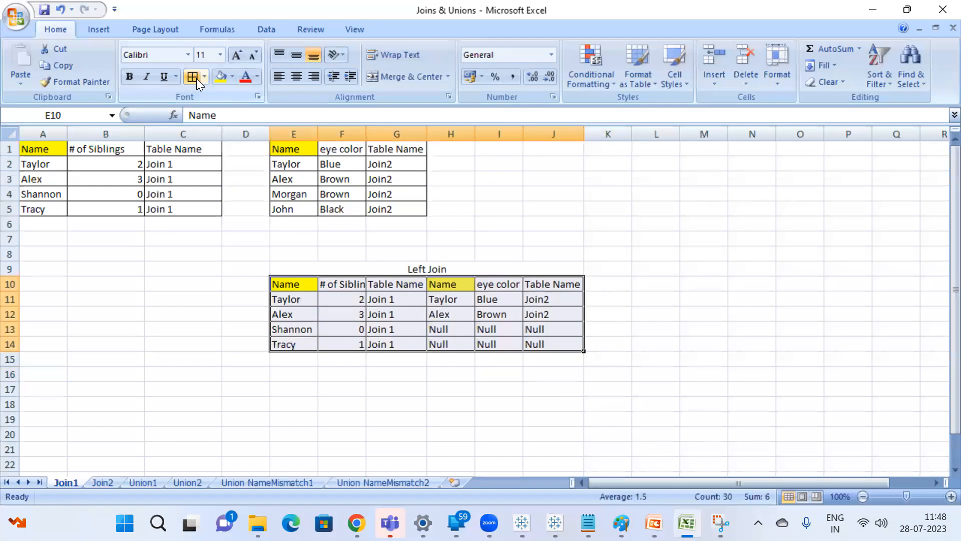
click(450, 374)
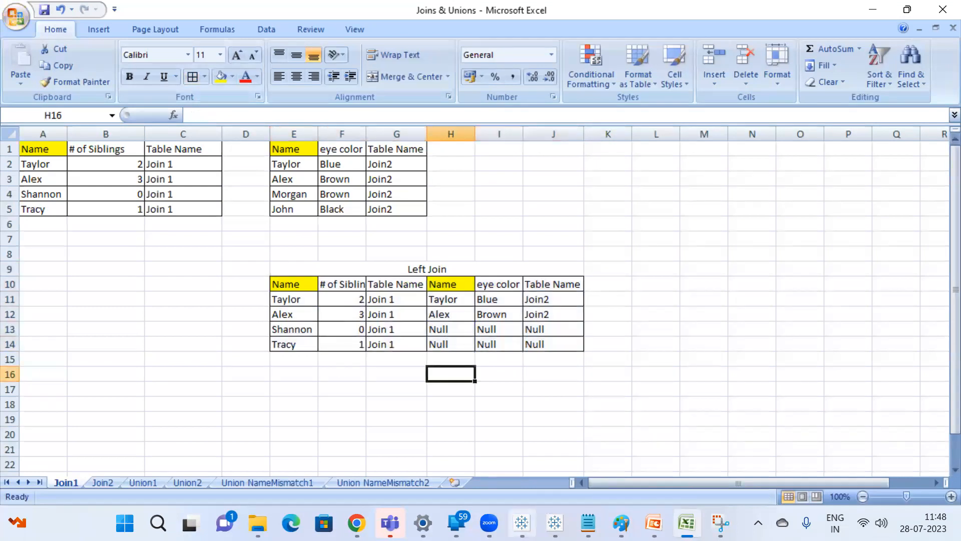
Switch to Tableau, add the Join1 sheet to the data source canvas, and join Join2 to it inside its physical layer.
mouse_move(555, 523)
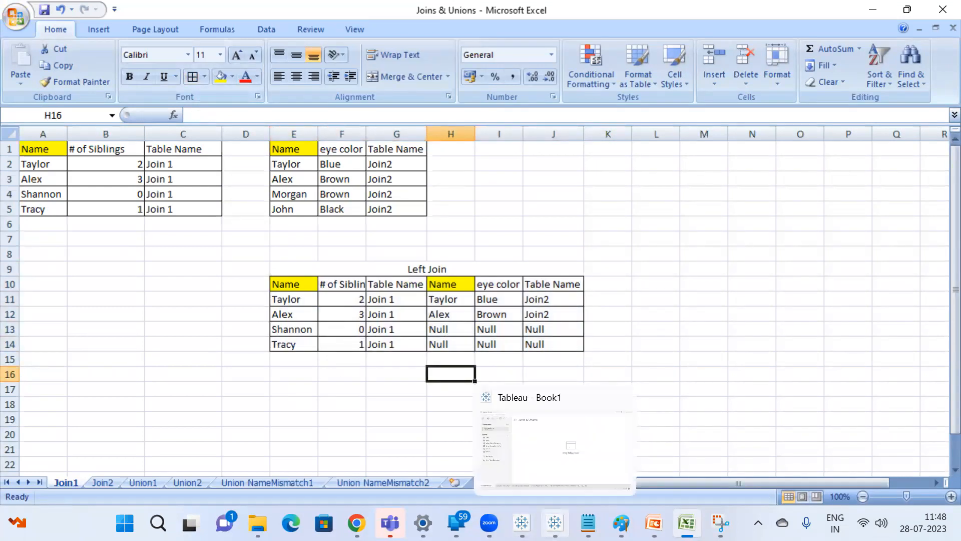
click(555, 522)
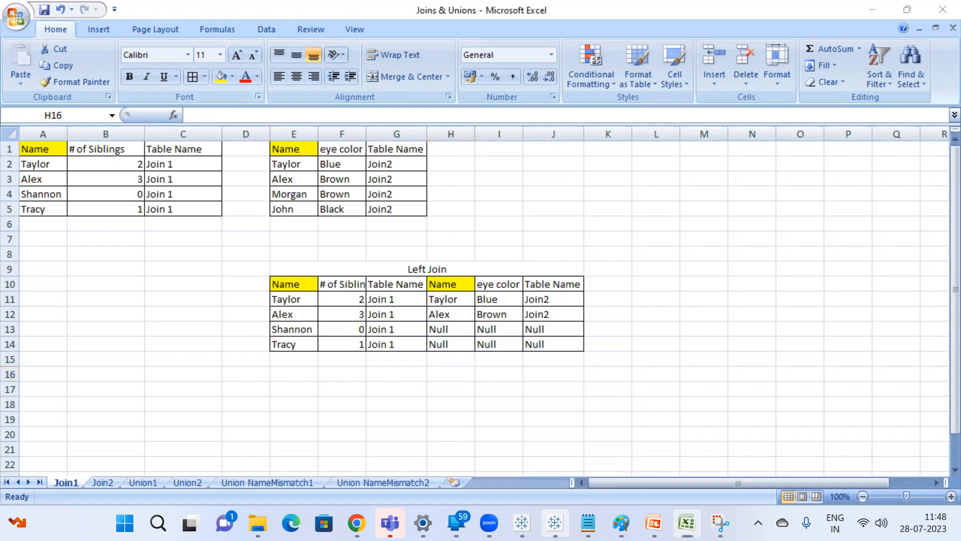
drag(75, 180, 294, 176)
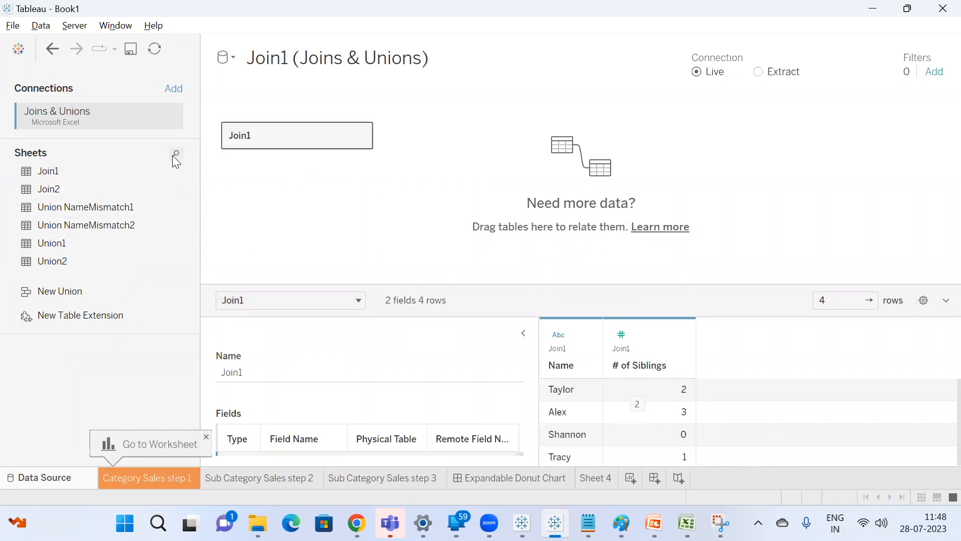
double_click(265, 139)
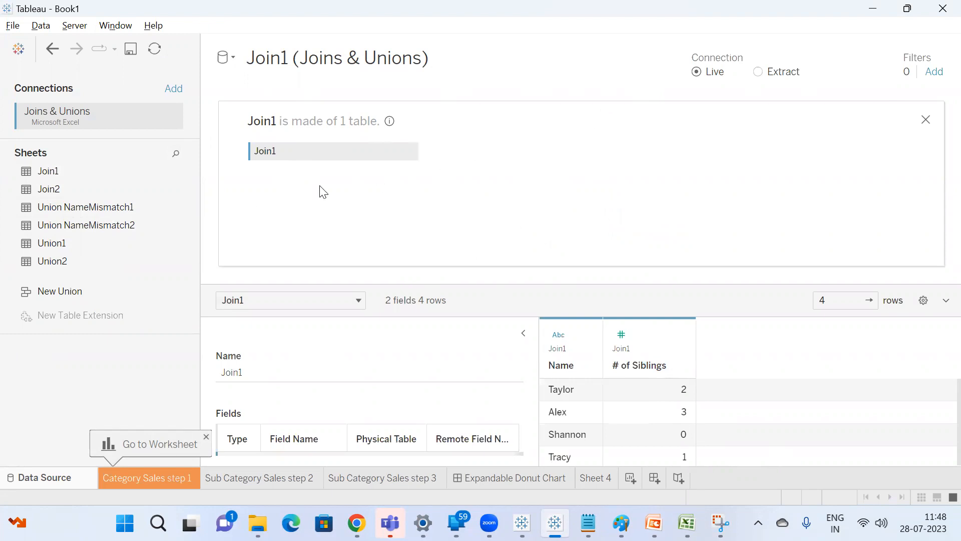
drag(116, 203, 472, 161)
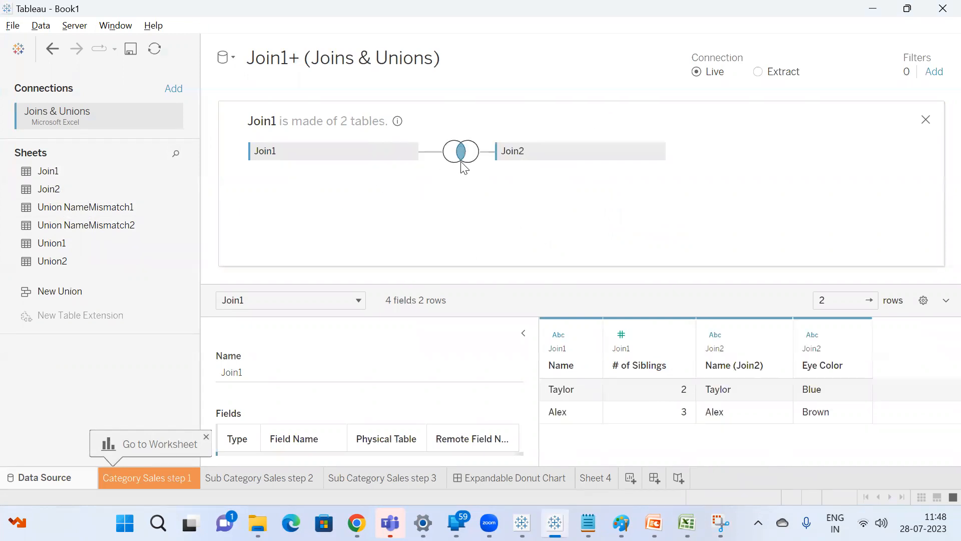
Change the join between Join1 and Join2 to Left and widen the data preview grid.
click(461, 158)
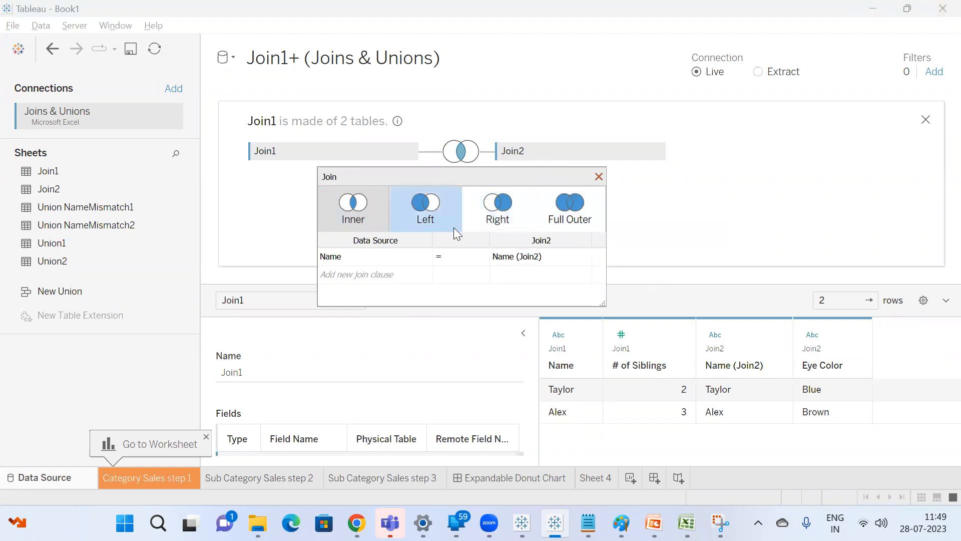
click(430, 215)
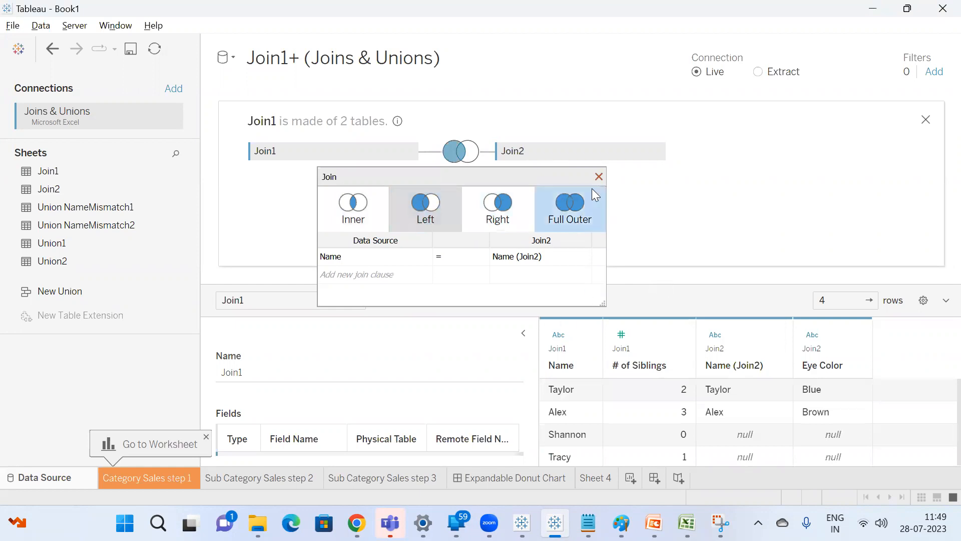
click(599, 176)
drag(537, 329, 449, 328)
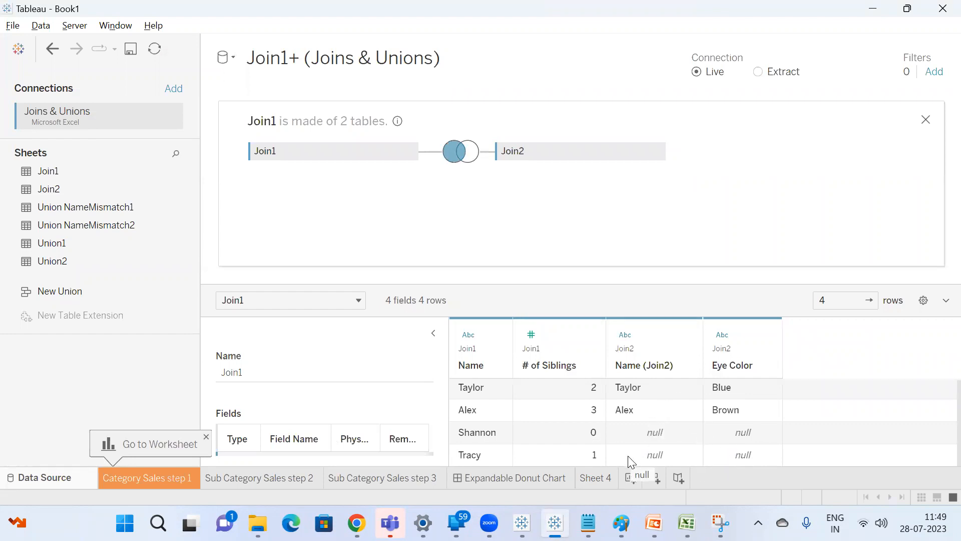
mouse_move(611, 481)
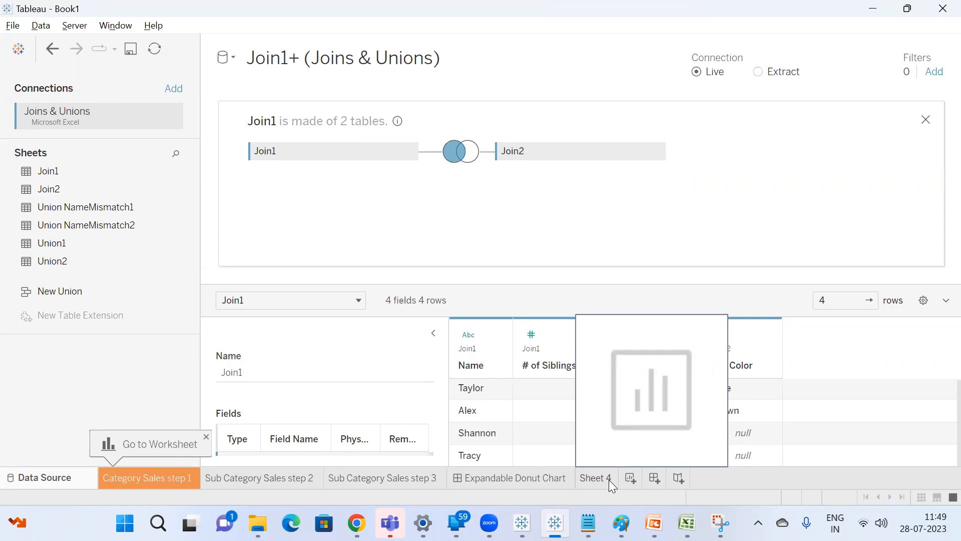
Switch to the Google Meet call in Chrome and unmute the microphone.
click(357, 523)
click(286, 454)
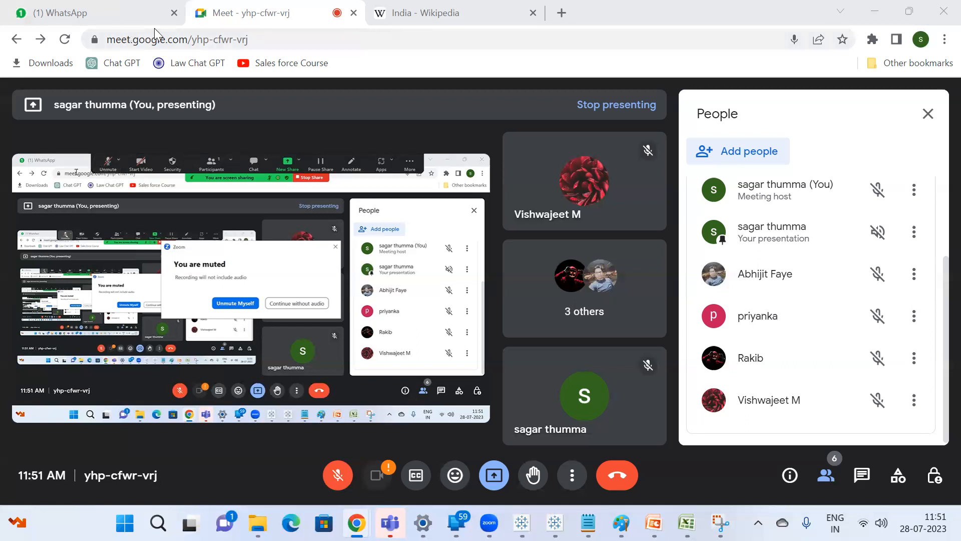
click(338, 476)
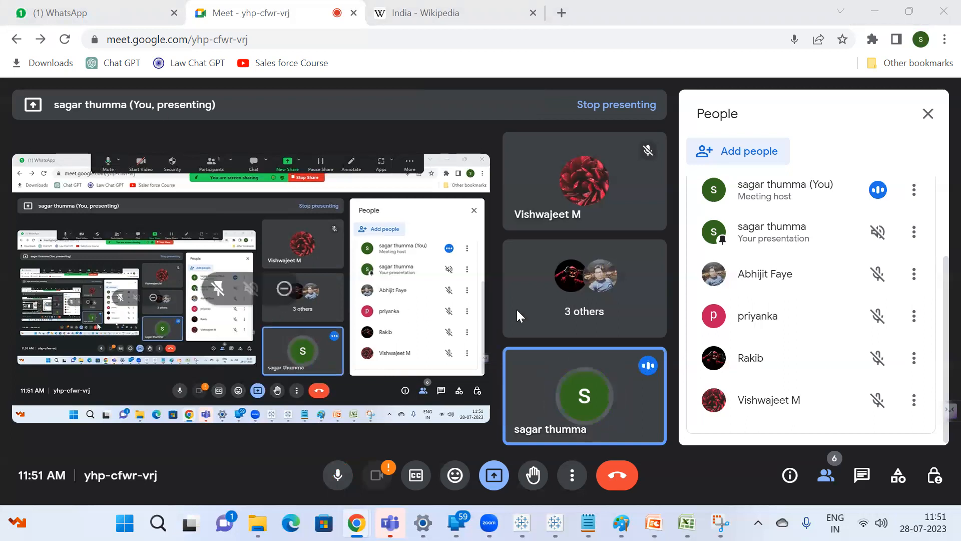
Bring up the Joins & Unions workbook, minimize it, and stop the Zoom screen share.
mouse_move(686, 521)
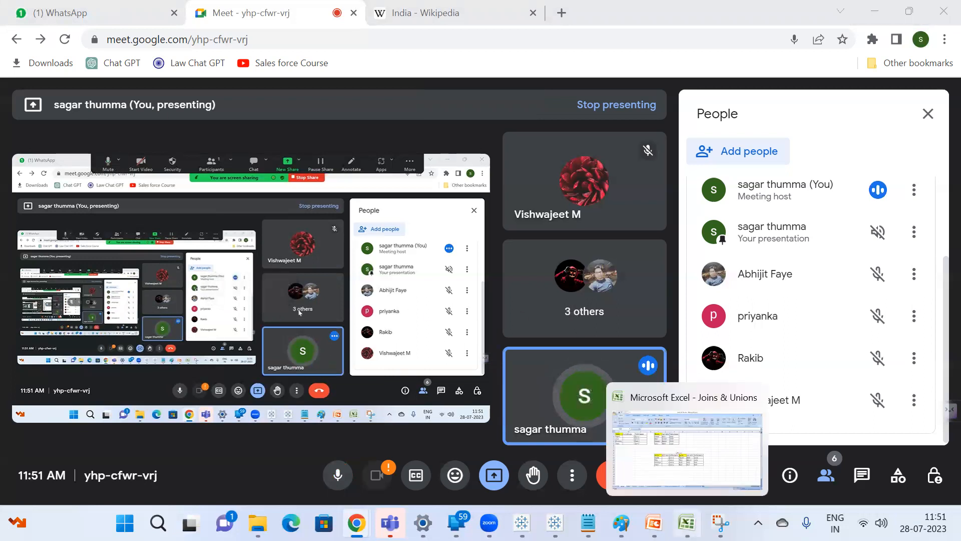
click(665, 432)
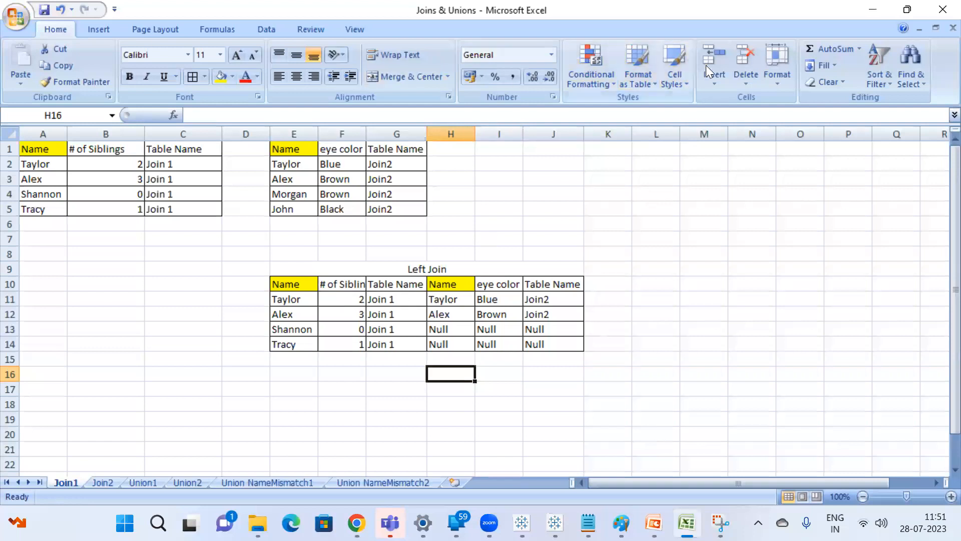
click(872, 10)
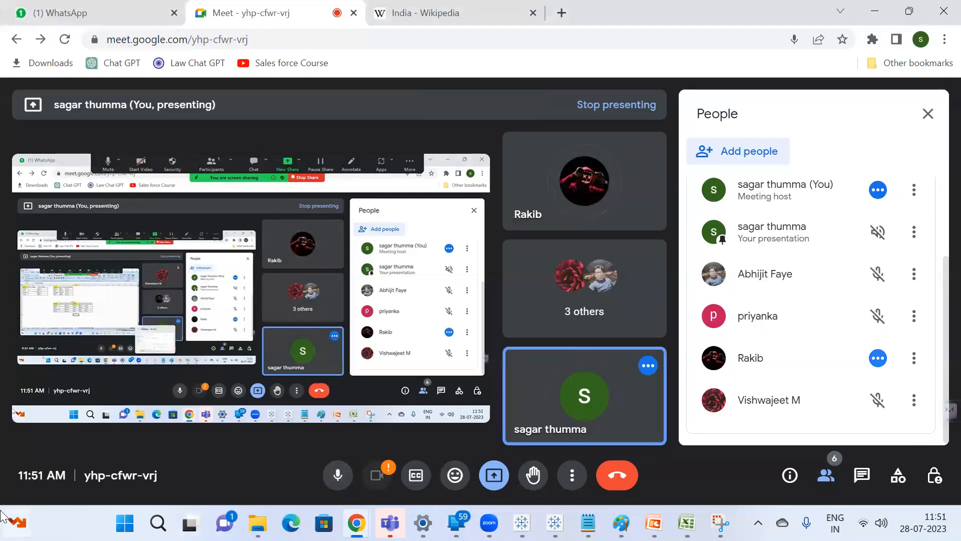
mouse_move(2, 511)
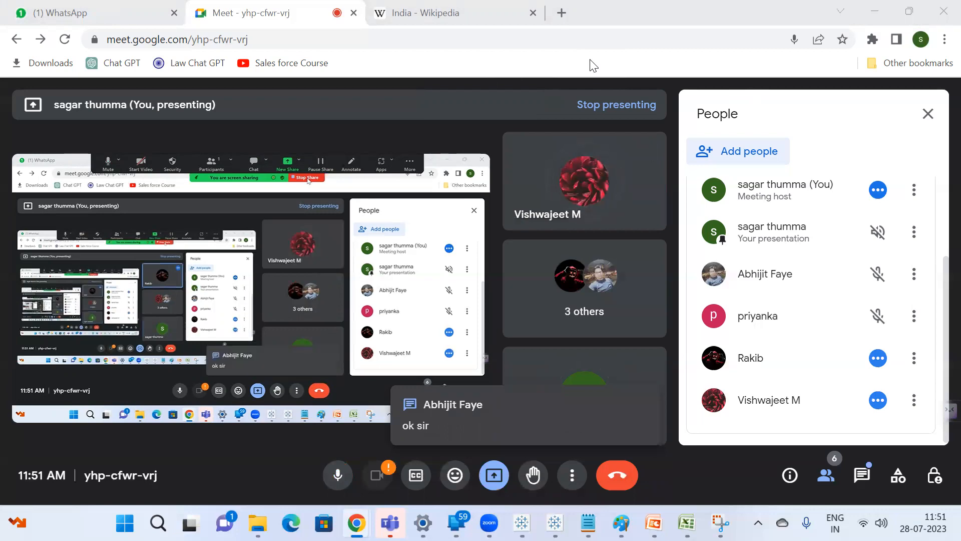
click(591, 55)
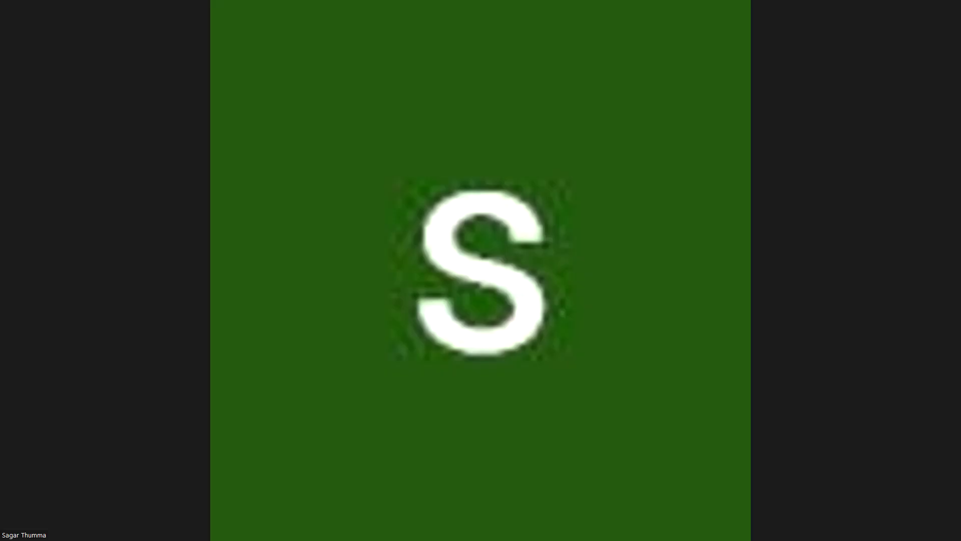